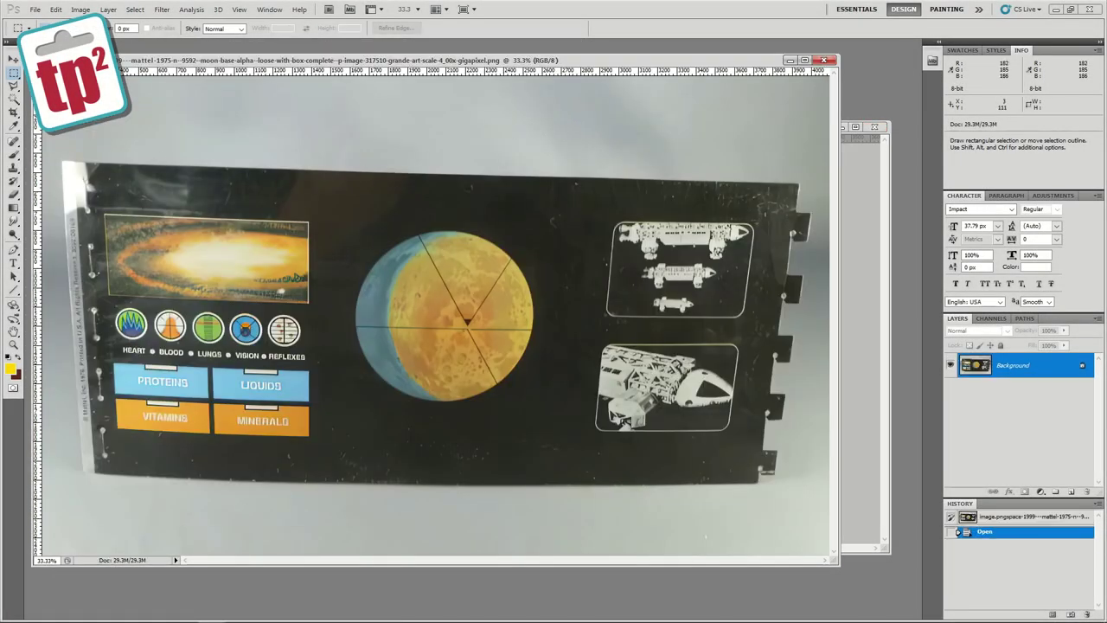
# Enlarge the document window and duplicate the whole console photo onto a new layer.
pyautogui.moveTo(848, 571); pyautogui.dragTo(922, 621)
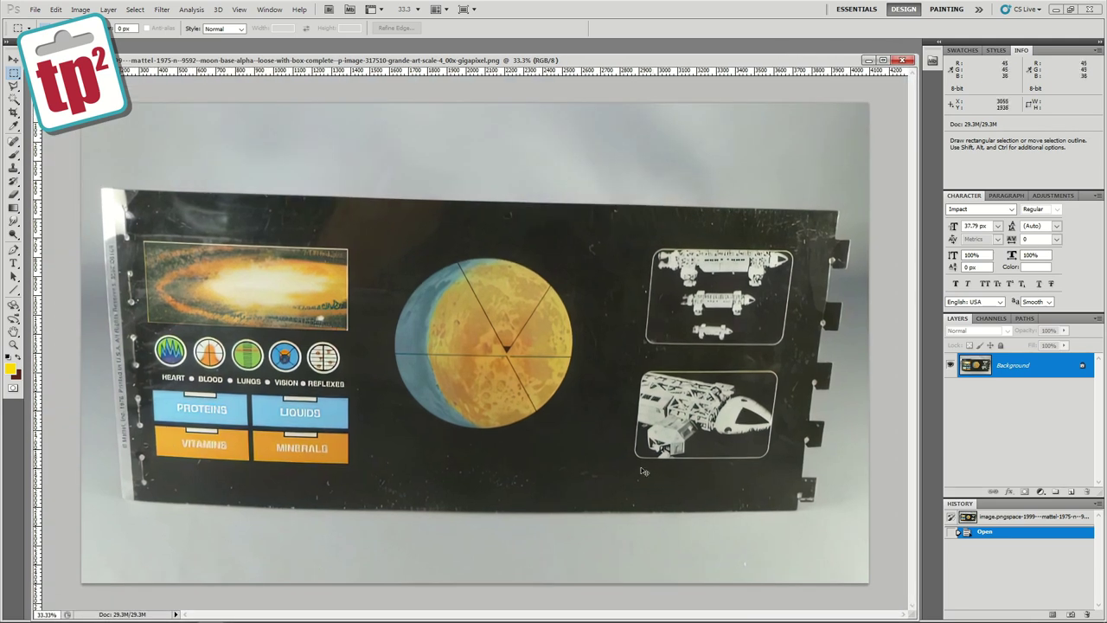
pyautogui.hotkey('ctrl', 'a')
pyautogui.hotkey('ctrl', 'c')
pyautogui.hotkey('ctrl', 'v')
# Distort the duplicated photo layer by its corners until the black console panel's edges and artwork look straight and level.
pyautogui.press('z')
pyautogui.keyDown('alt'); pyautogui.click(640, 422); pyautogui.keyUp('alt')
pyautogui.click(56, 9)
pyautogui.moveTo(129, 234)
pyautogui.click(233, 285)
pyautogui.moveTo(179, 523); pyautogui.dragTo(166, 541)
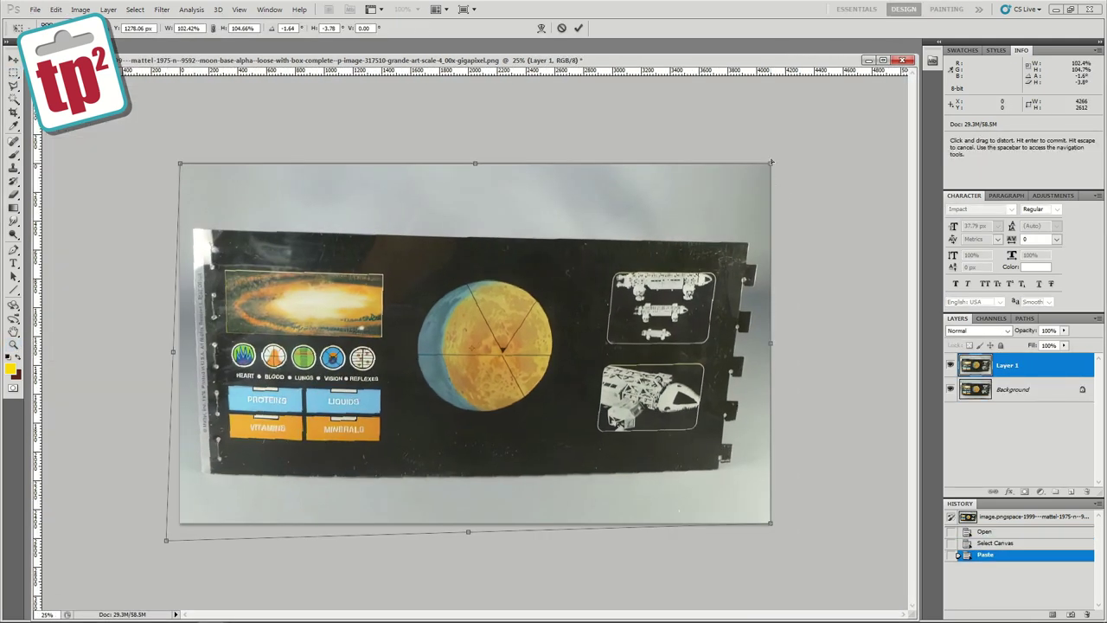
pyautogui.moveTo(771, 161); pyautogui.dragTo(770, 152)
pyautogui.moveTo(771, 523); pyautogui.dragTo(797, 532)
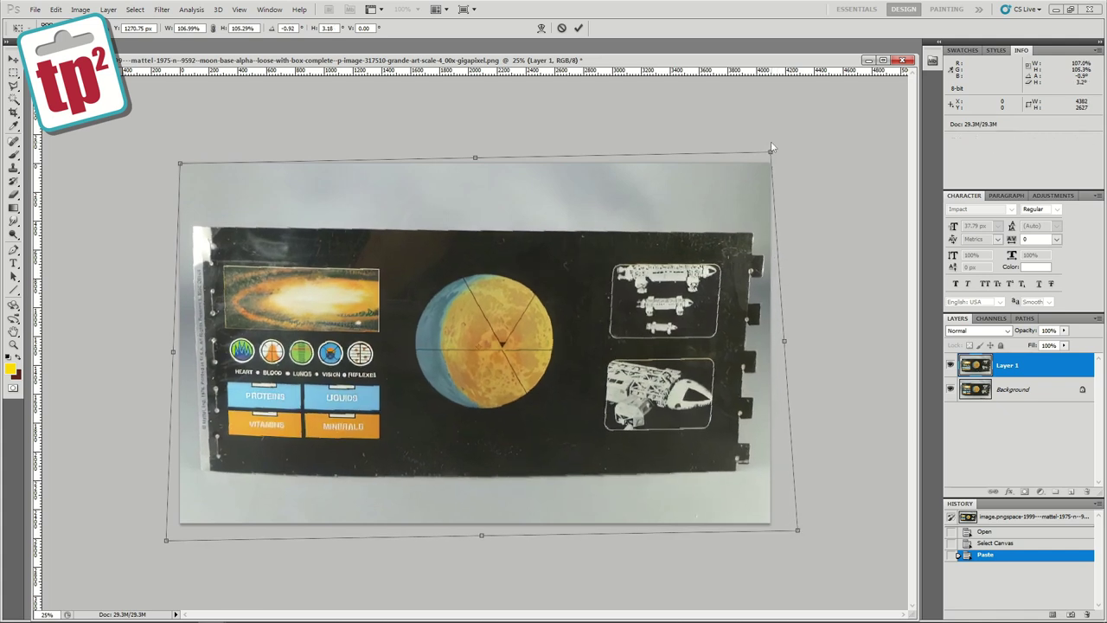
pyautogui.moveTo(770, 153); pyautogui.dragTo(776, 144)
pyautogui.moveTo(166, 540); pyautogui.dragTo(160, 541)
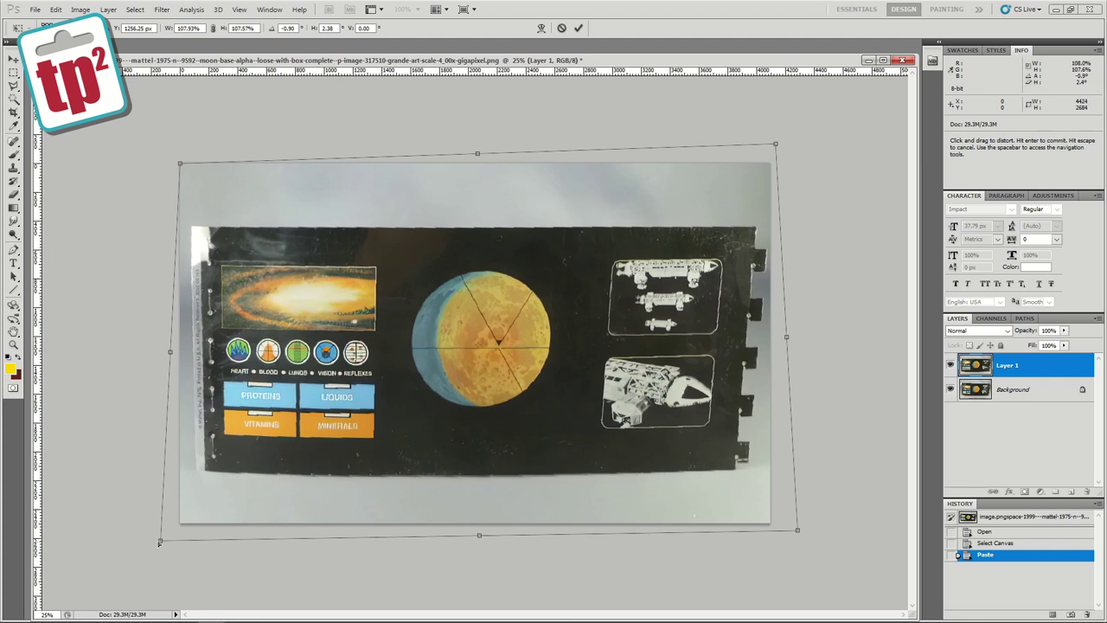
pyautogui.moveTo(797, 531); pyautogui.dragTo(799, 537)
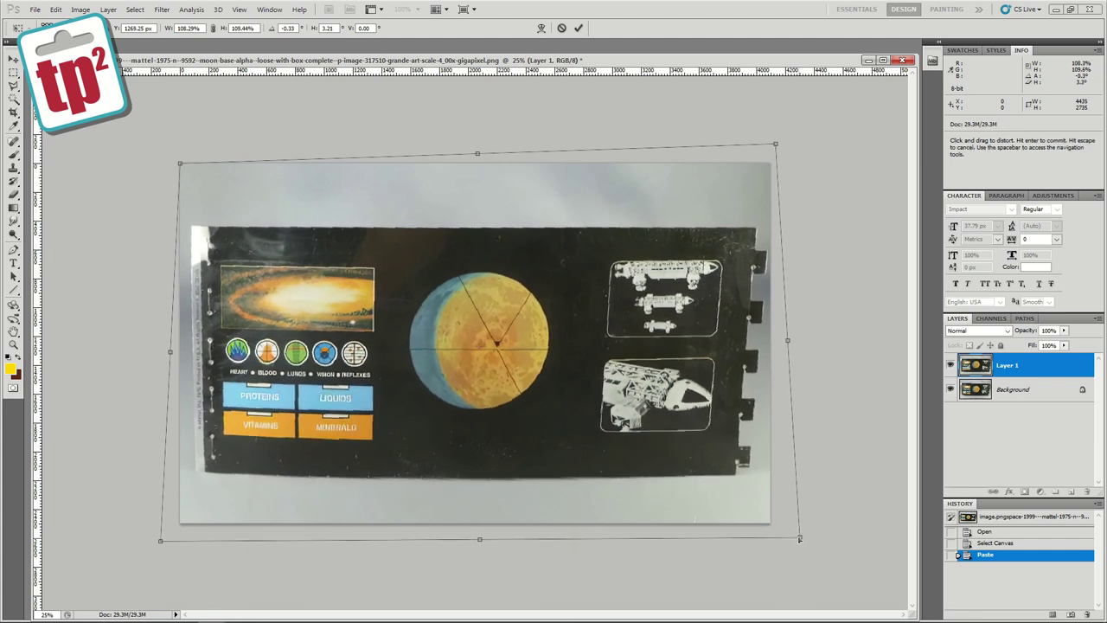
pyautogui.moveTo(776, 144); pyautogui.dragTo(772, 147)
pyautogui.moveTo(803, 537); pyautogui.dragTo(820, 539)
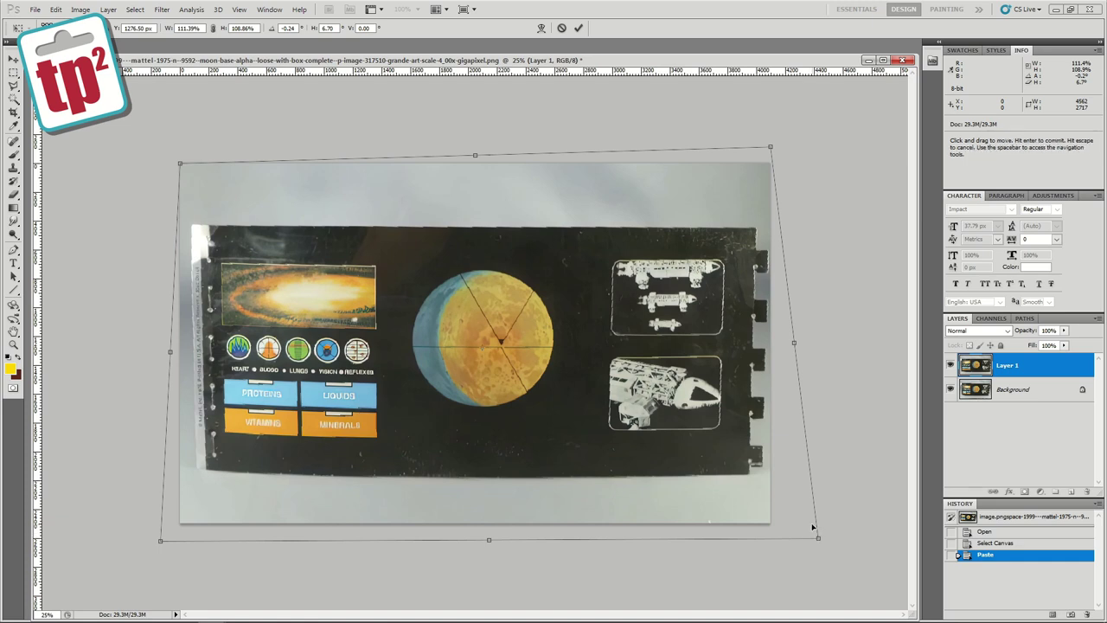
pyautogui.press('Return')
# Select the galaxy and medical-label side of the panel and distort its outer corners outward to level it, leaving nothing selected.
pyautogui.press('m')
pyautogui.moveTo(397, 501); pyautogui.dragTo(180, 201)
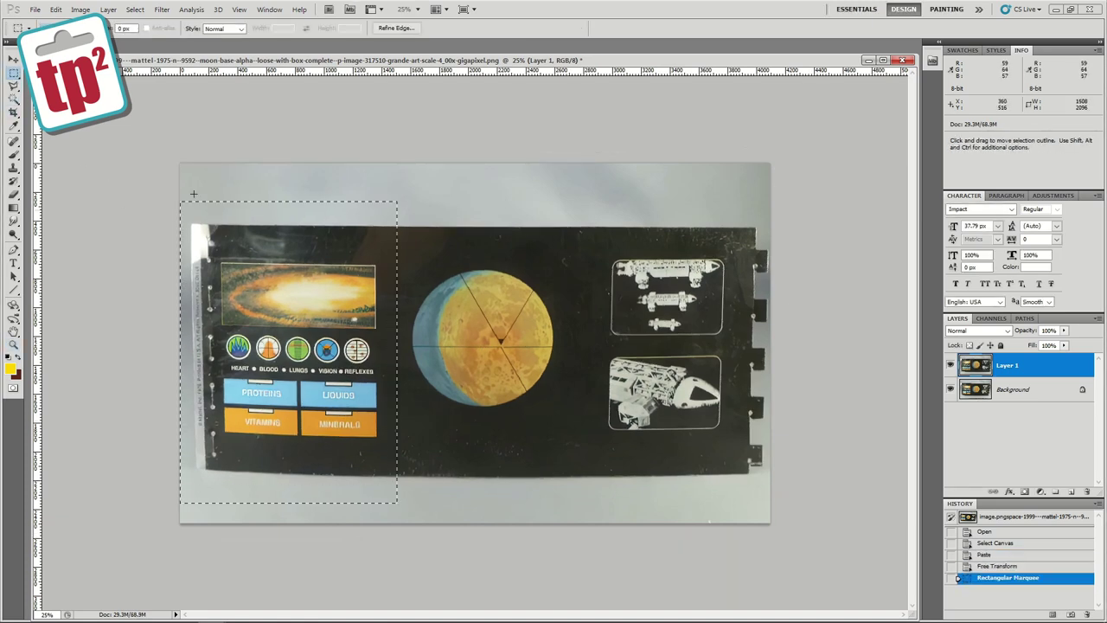
pyautogui.click(56, 8)
pyautogui.moveTo(100, 234)
pyautogui.click(223, 291)
pyautogui.moveTo(180, 503); pyautogui.dragTo(170, 512)
pyautogui.moveTo(180, 202); pyautogui.dragTo(176, 205)
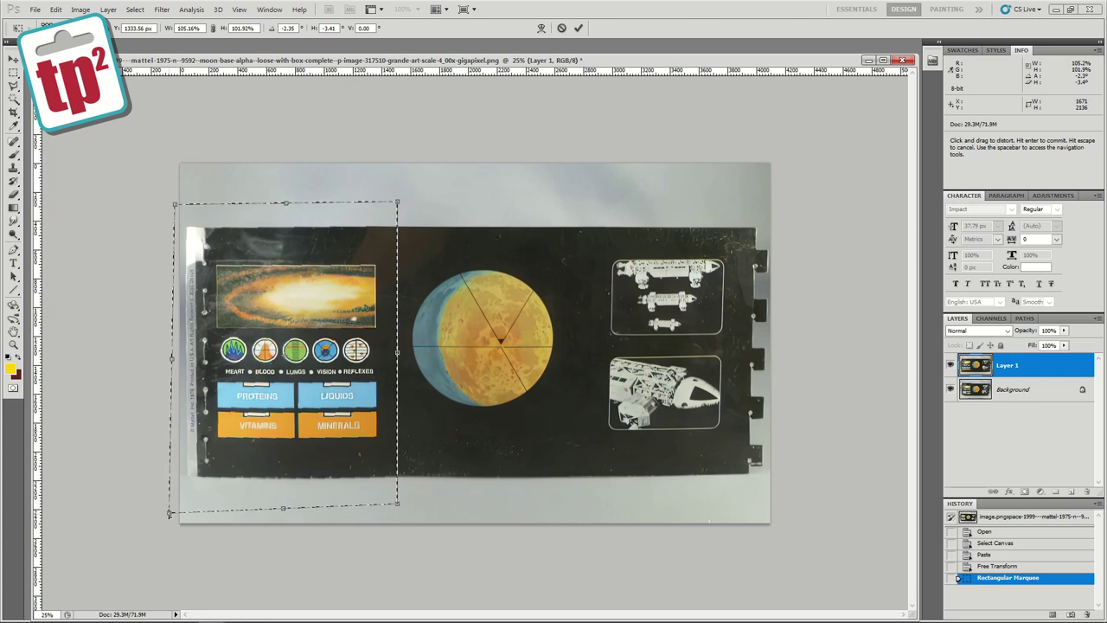
pyautogui.moveTo(170, 512); pyautogui.dragTo(168, 516)
pyautogui.press('Return')
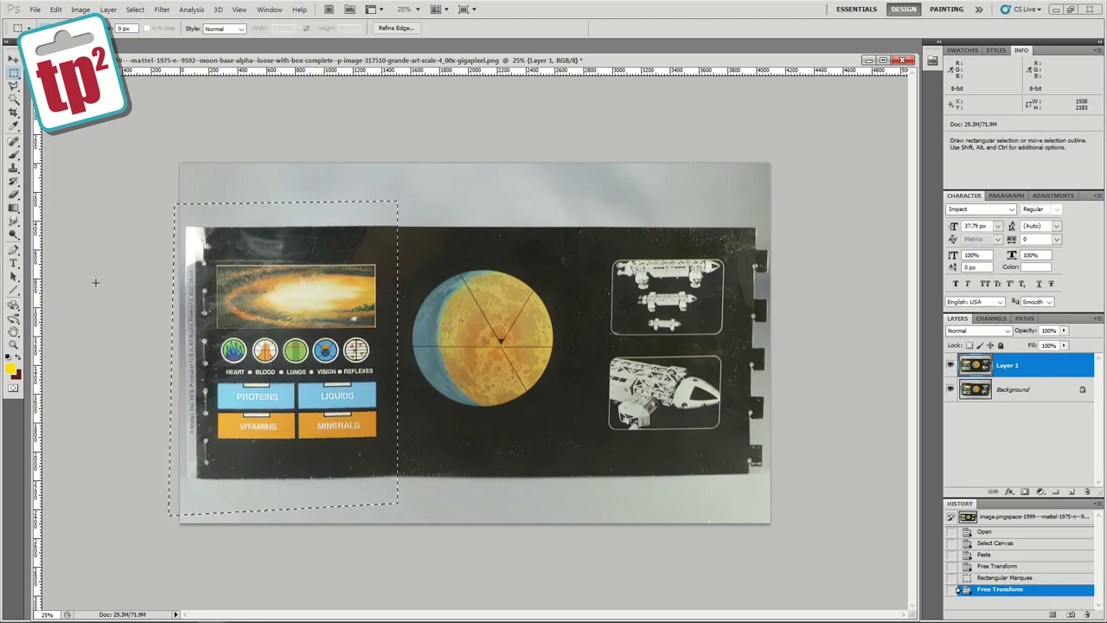
pyautogui.hotkey('ctrl', 'd')
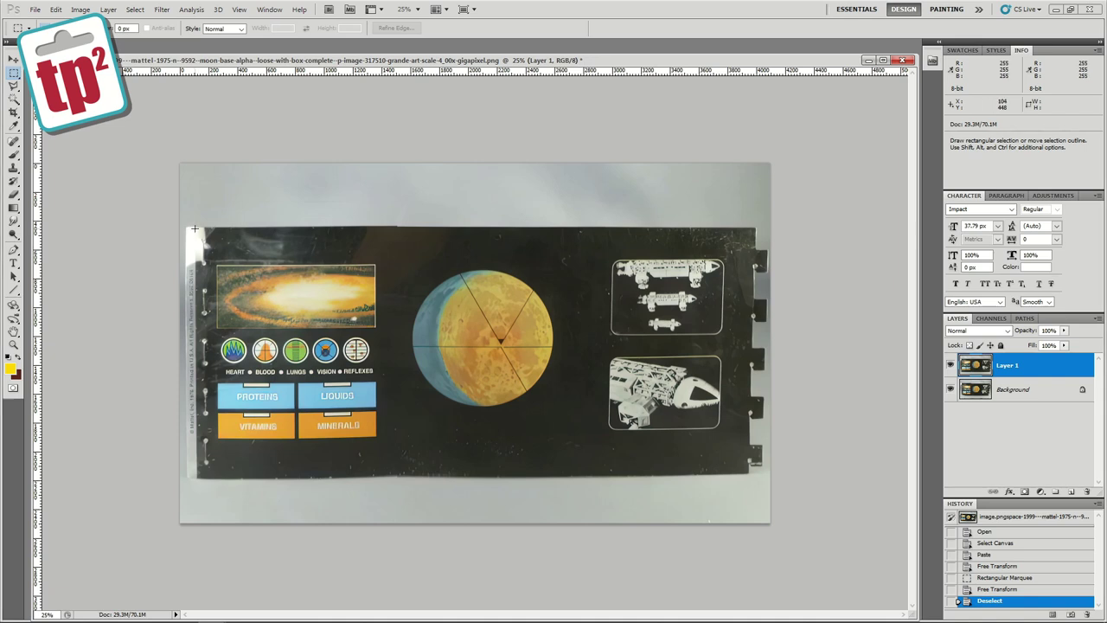
# Copy the straightened black panel area and paste it into Space 1999 Mattel Moon base centre console screen.psd.
pyautogui.moveTo(751, 475); pyautogui.dragTo(749, 474)
pyautogui.click(868, 62)
pyautogui.hotkey('ctrl', 'v')
# Scale the pasted panel artwork proportionally to about 85.8% so it fits the canvas width.
pyautogui.click(36, 10)
pyautogui.moveTo(55, 9)
pyautogui.moveTo(86, 232)
pyautogui.click(223, 255)
pyautogui.moveTo(881, 534); pyautogui.dragTo(808, 487)
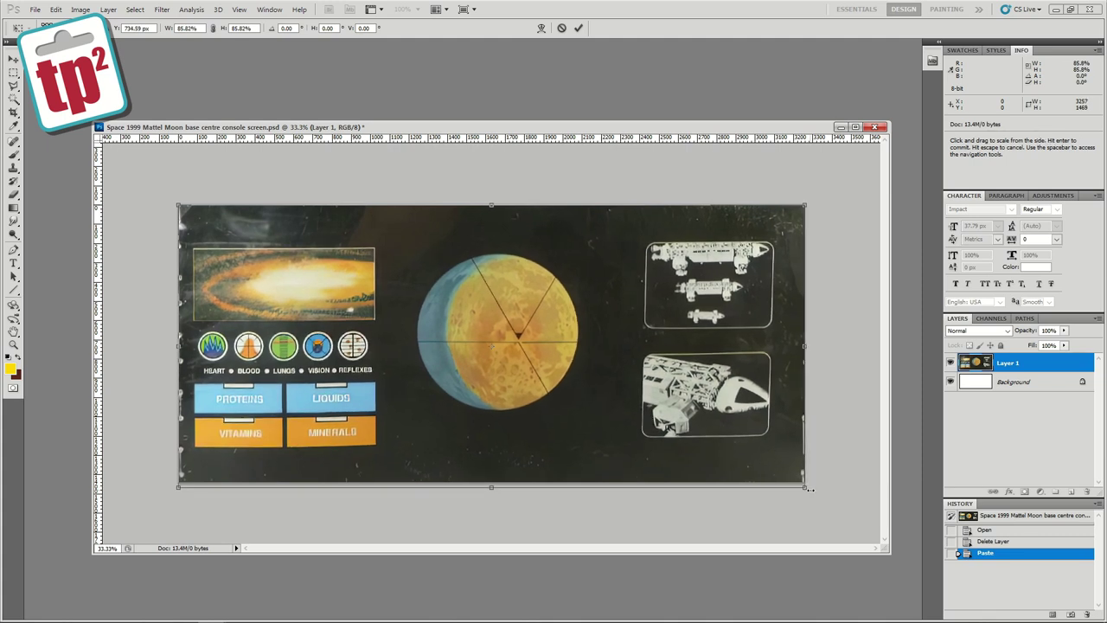
pyautogui.press('Return')
# Nudge the scaled panel artwork slightly right and upward to align it with the canvas.
pyautogui.click(12, 62)
pyautogui.press('Right')
pyautogui.press('Right')
pyautogui.press('Up')
pyautogui.press('Up')
pyautogui.press('Up')
pyautogui.press('Up')
pyautogui.press('Up')
pyautogui.press('Up')
pyautogui.press('Up')
pyautogui.press('Up')
pyautogui.press('Up')
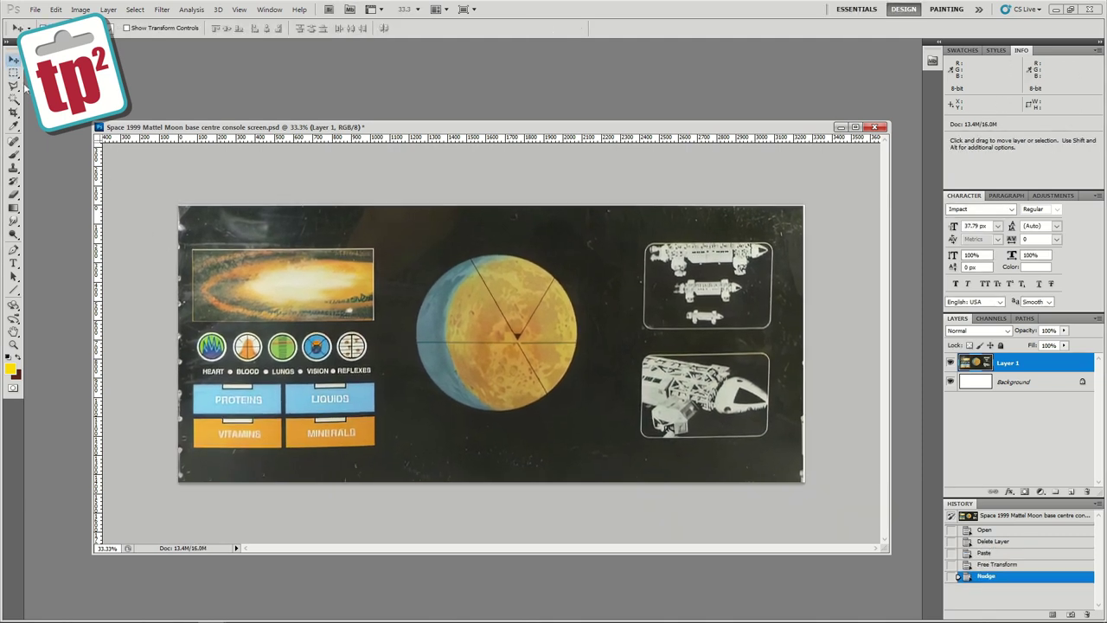
pyautogui.press('Up')
pyautogui.press('Up')
# Create a layer group named Eagle 01 containing a new empty layer, working close up on the Eagle frames.
pyautogui.click(13, 344)
pyautogui.click(560, 324)
pyautogui.click(560, 323)
pyautogui.moveTo(571, 127); pyautogui.dragTo(474, 87)
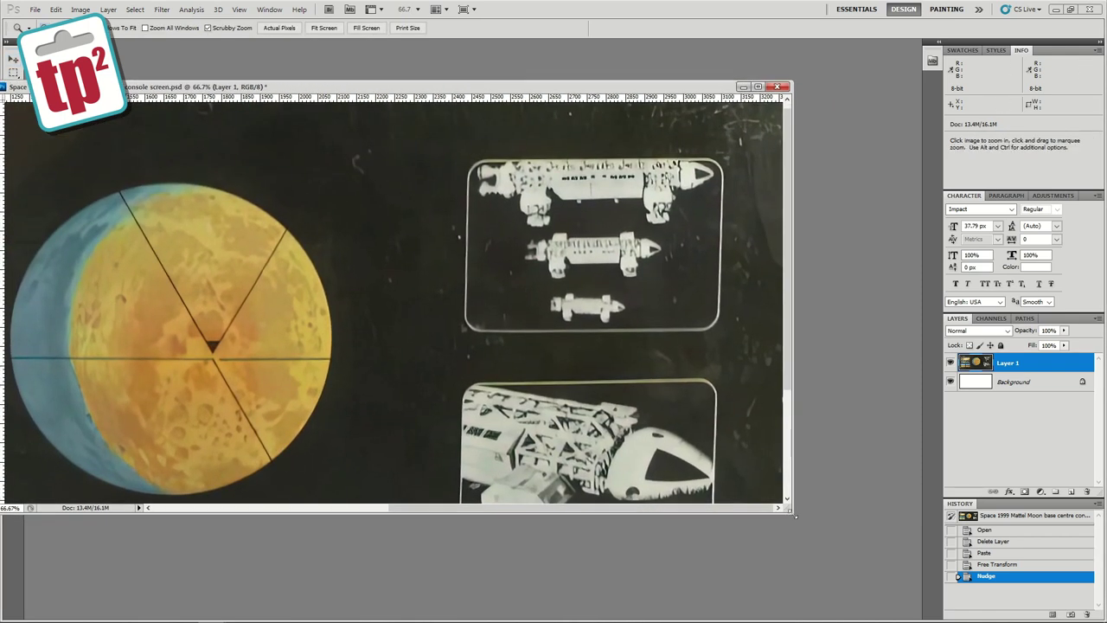
pyautogui.moveTo(794, 517); pyautogui.dragTo(892, 615)
pyautogui.click(1055, 495)
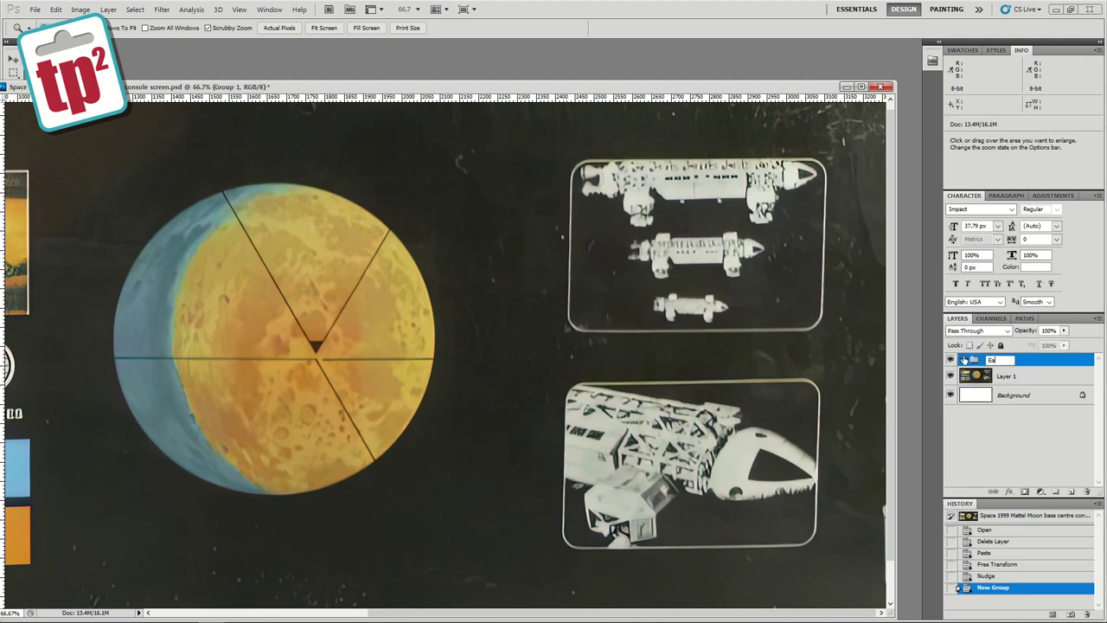
pyautogui.press('Return')
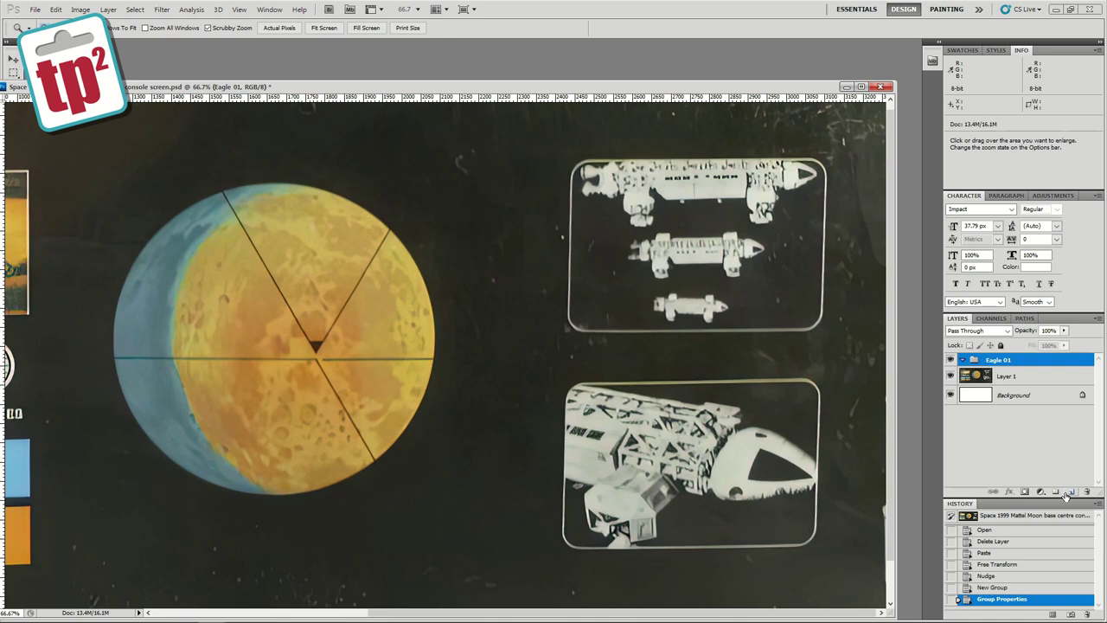
pyautogui.click(1069, 491)
pyautogui.moveTo(134, 83); pyautogui.dragTo(159, 79)
pyautogui.moveTo(22, 137); pyautogui.dragTo(37, 137)
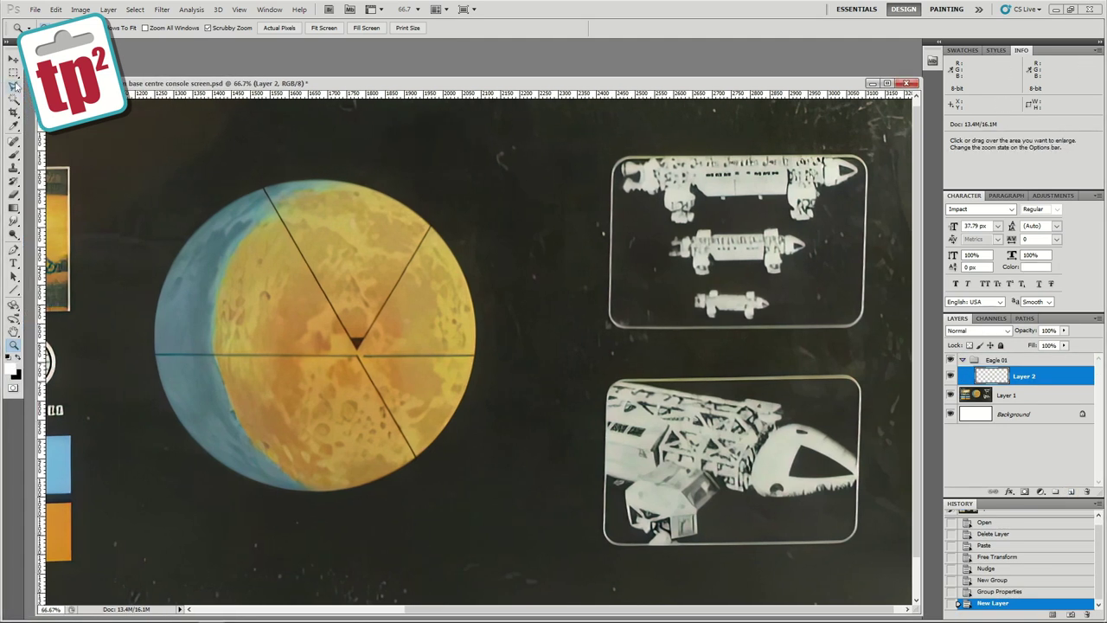
# Draw a white filled rounded rectangle with a 60 px radius, about 659 by 428 px, and position it over the lower Eagle frame.
pyautogui.click(14, 292)
pyautogui.click(63, 303)
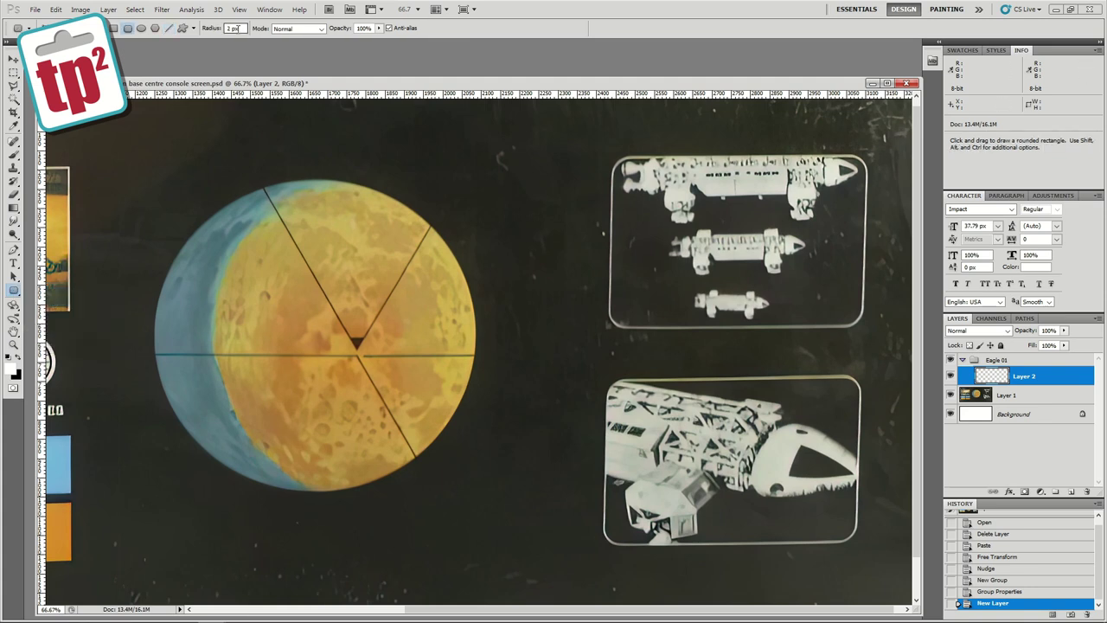
pyautogui.moveTo(609, 386); pyautogui.dragTo(644, 415)
pyautogui.hotkey('ctrl', 'z')
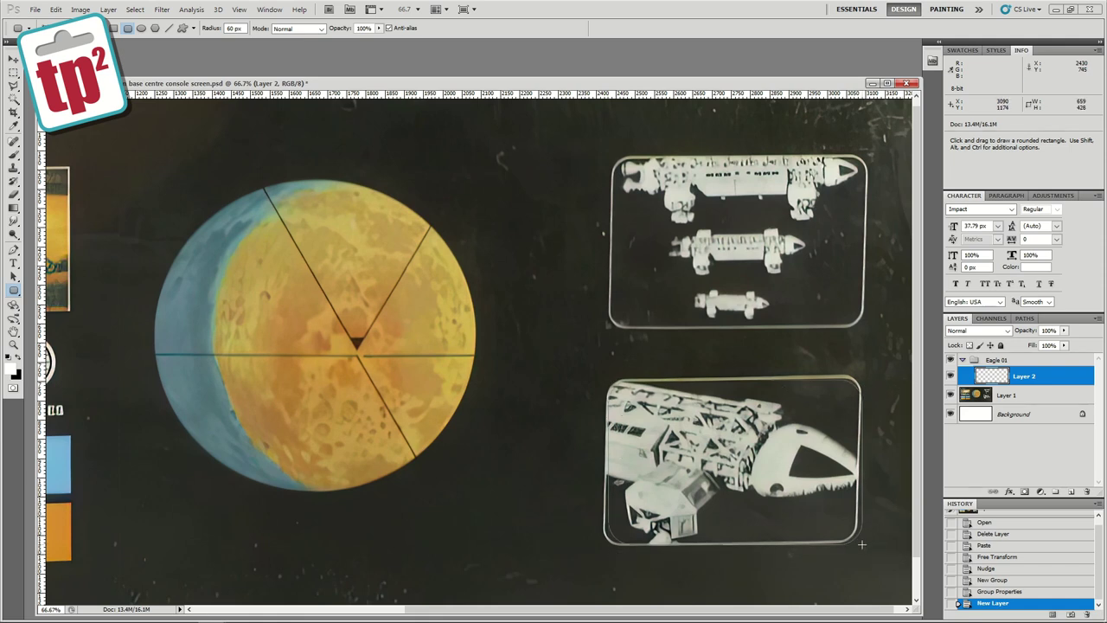
pyautogui.moveTo(862, 545); pyautogui.dragTo(862, 545)
pyautogui.click(14, 60)
pyautogui.moveTo(653, 411); pyautogui.dragTo(649, 410)
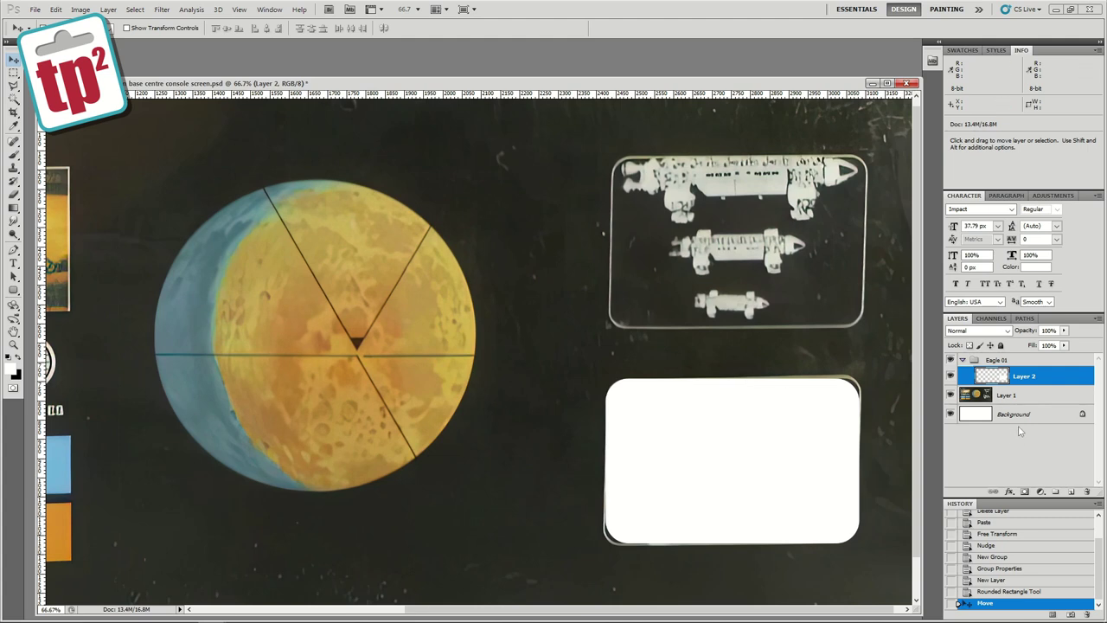
# Add a new layer beneath the rounded rectangle in the Eagle 01 group and fill it with black.
pyautogui.click(1070, 489)
pyautogui.moveTo(1022, 376); pyautogui.dragTo(1011, 406)
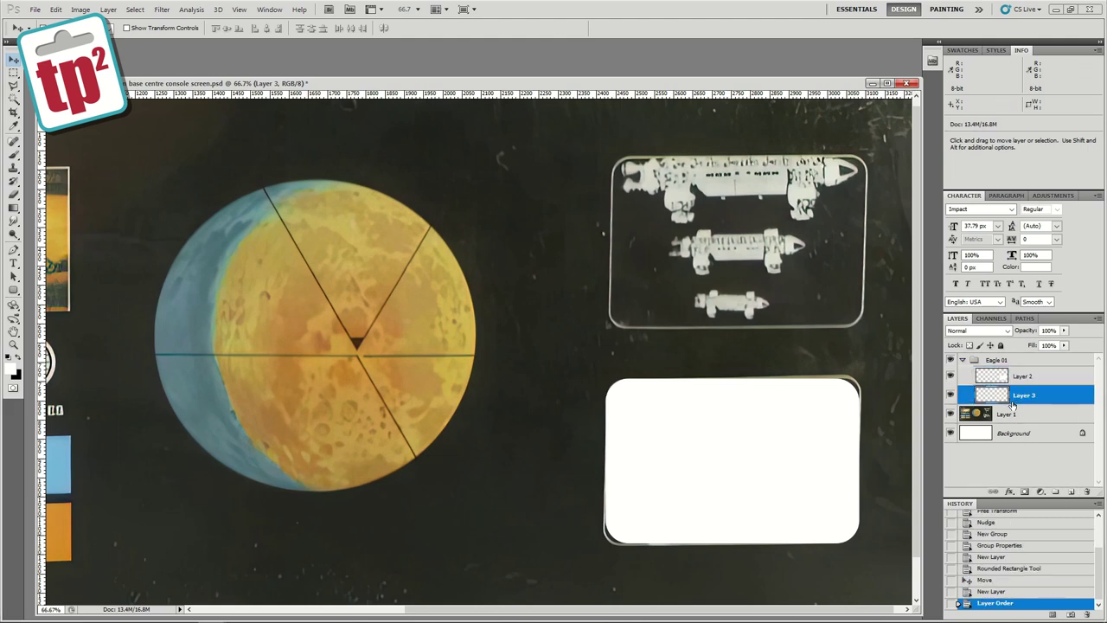
pyautogui.click(19, 358)
pyautogui.hotkey('ctrl', 'BackSpace')
pyautogui.hotkey('alt', 'BackSpace')
# Mask the Eagle 01 group with a white-on-black copy of the rounded rectangle, keeping Layer 2 visible and the black Layer 3 hidden.
pyautogui.keyDown('shift'); pyautogui.click(1028, 381); pyautogui.keyUp('shift')
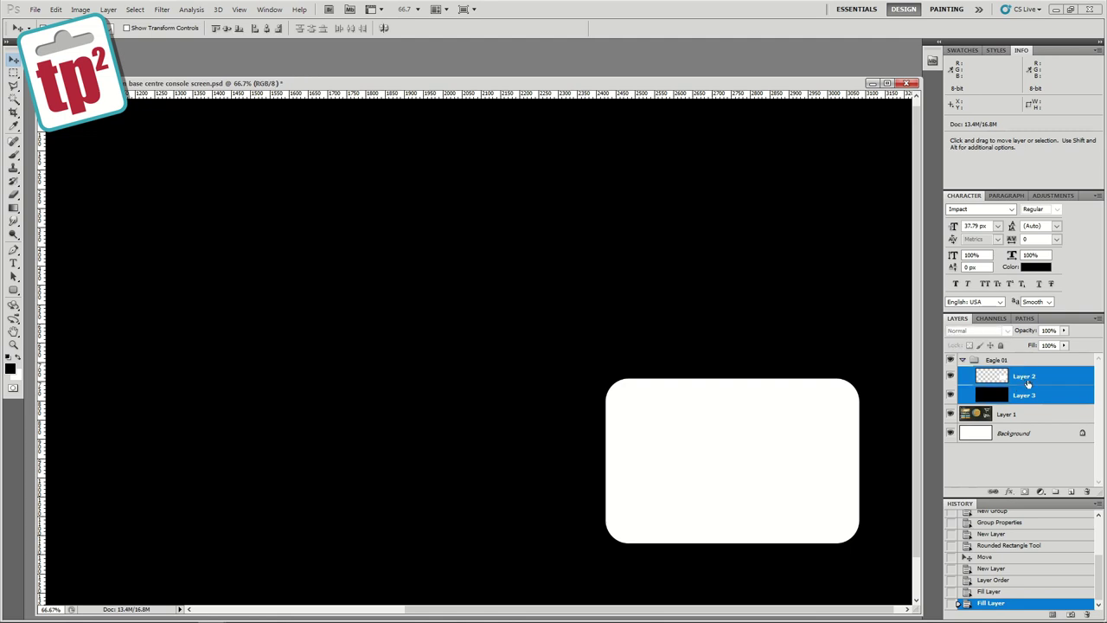
pyautogui.hotkey('ctrl', 'e')
pyautogui.click(996, 580)
pyautogui.click(951, 377)
pyautogui.click(951, 395)
pyautogui.click(998, 360)
pyautogui.click(1025, 491)
pyautogui.keyDown('alt'); pyautogui.click(1017, 363); pyautogui.keyUp('alt')
pyautogui.hotkey('ctrl', 'v')
pyautogui.click(974, 363)
pyautogui.click(952, 382)
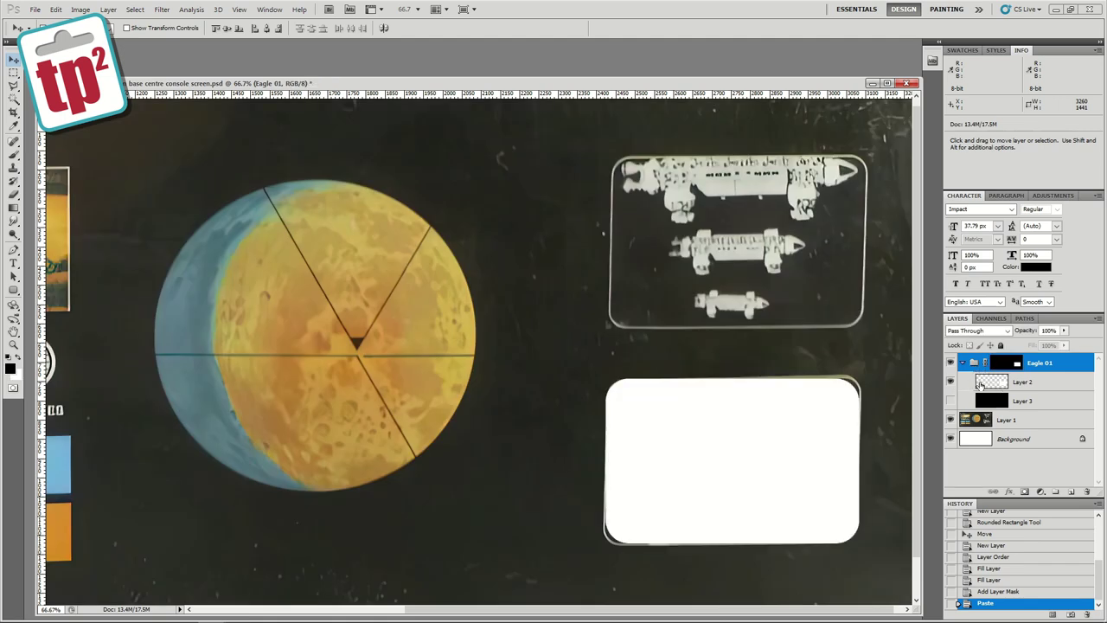
# Set the foreground colour to mid grey 7e7e7e and fill the rounded rectangle on Layer 2 with it.
pyautogui.click(13, 345)
pyautogui.click(781, 438)
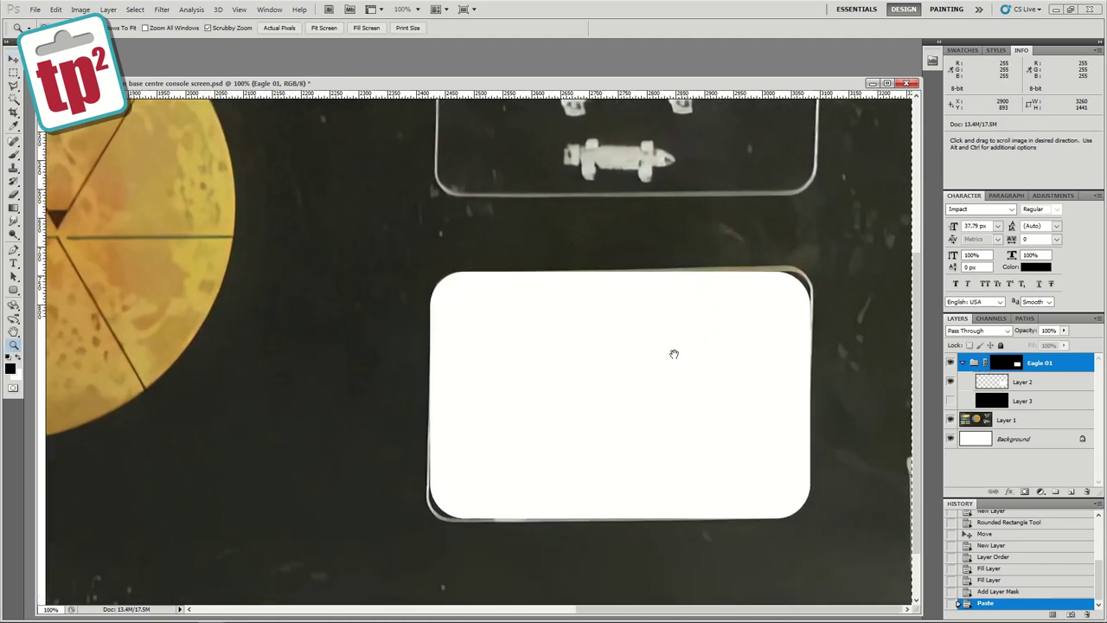
pyautogui.click(11, 368)
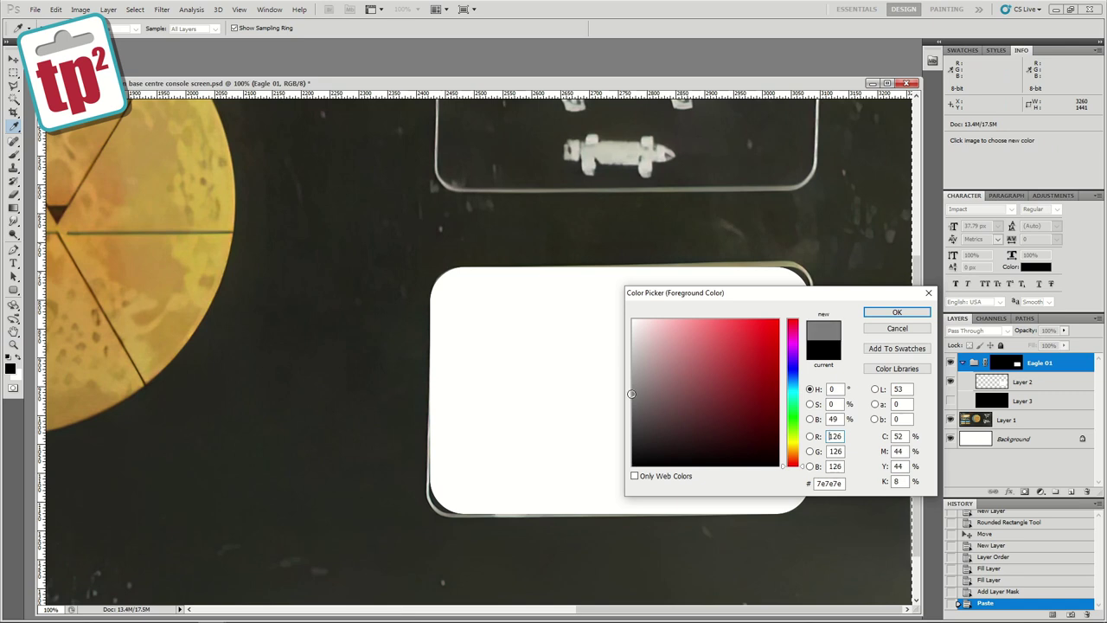
pyautogui.click(865, 316)
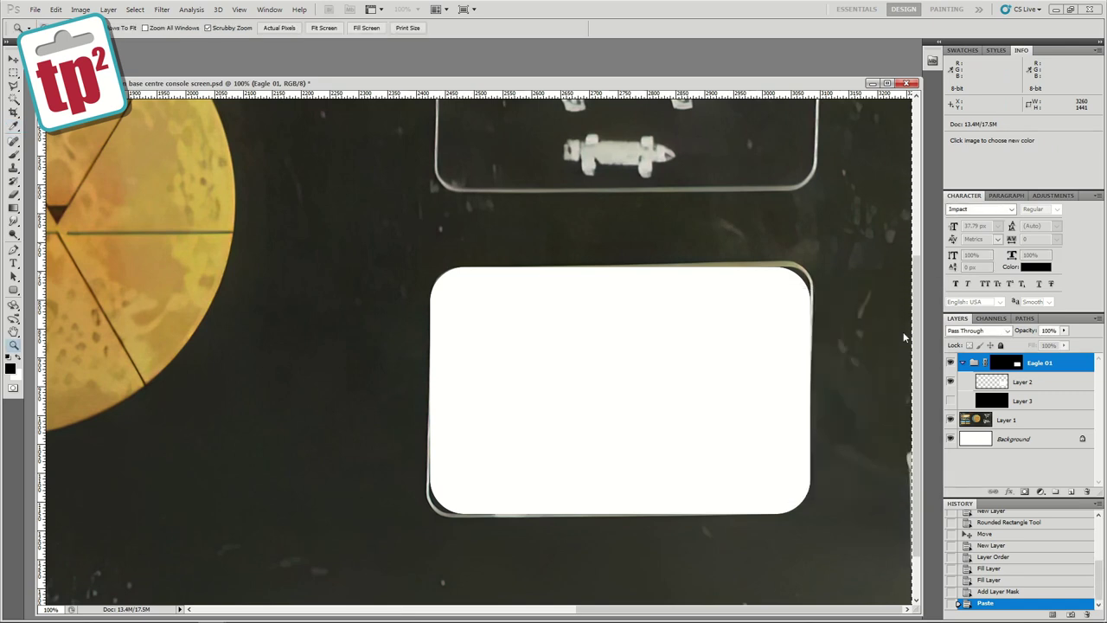
pyautogui.click(986, 384)
pyautogui.hotkey('alt', 'BackSpace')
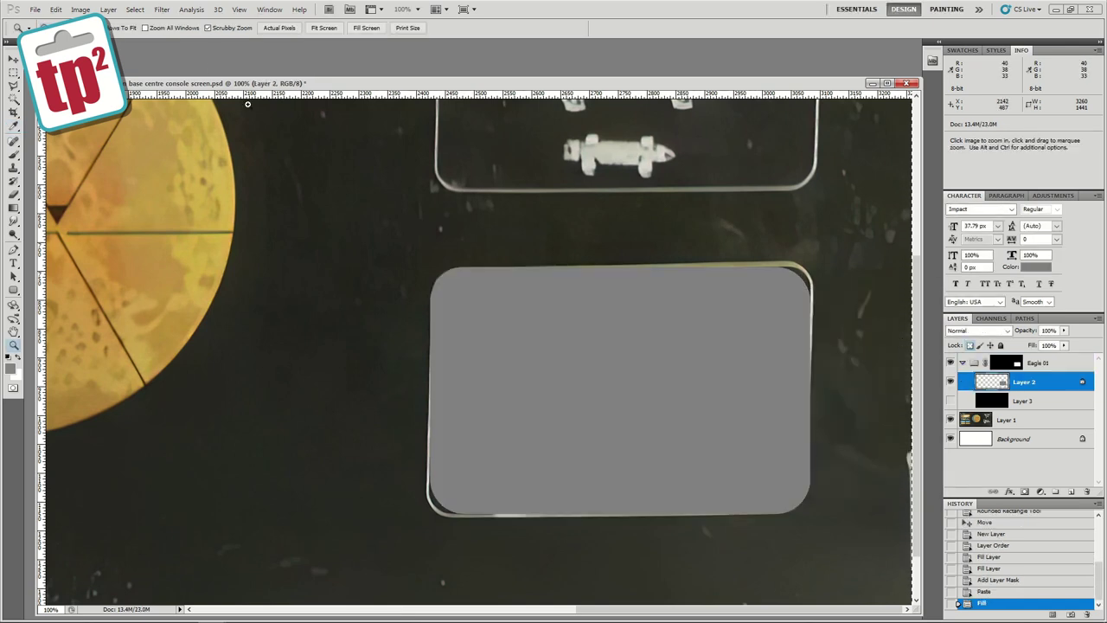
# Give the grey rounded rectangle a white Stroke positioned Inside and set its layer's blend mode to Overlay.
pyautogui.click(108, 8)
pyautogui.moveTo(156, 71)
pyautogui.click(281, 174)
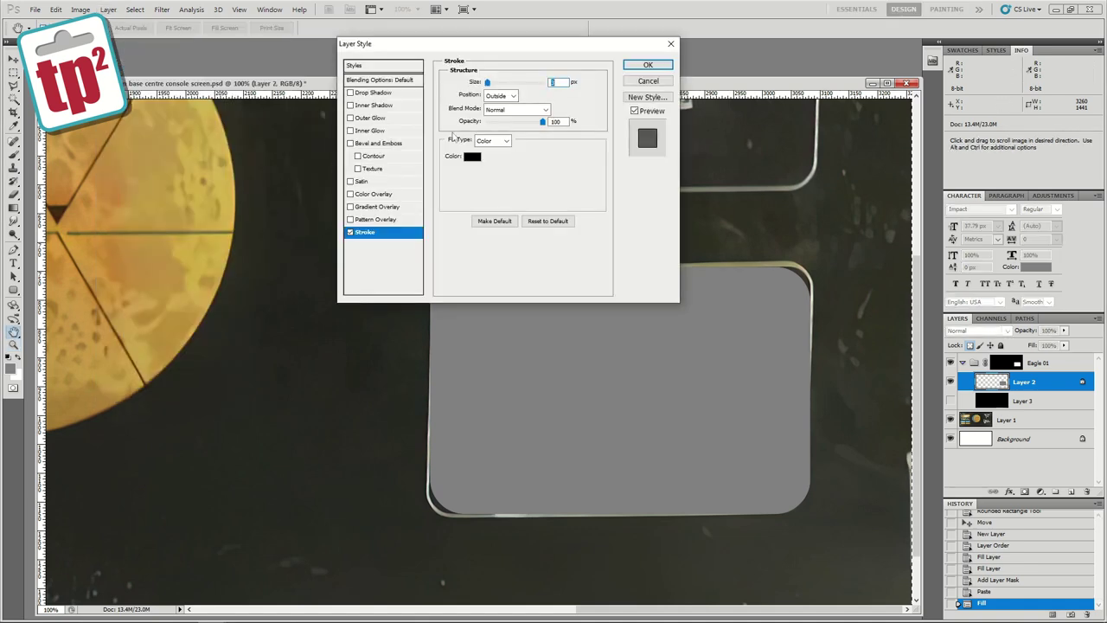
pyautogui.click(499, 118)
pyautogui.moveTo(487, 82); pyautogui.dragTo(491, 82)
pyautogui.click(471, 156)
pyautogui.click(633, 320)
pyautogui.click(897, 312)
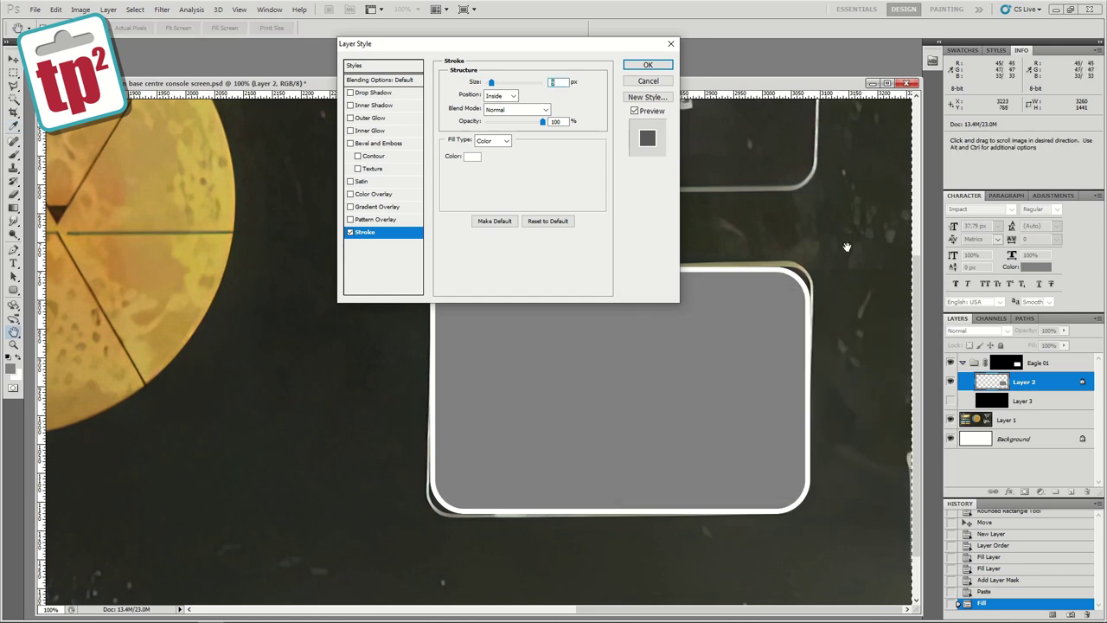
pyautogui.click(648, 65)
pyautogui.click(982, 330)
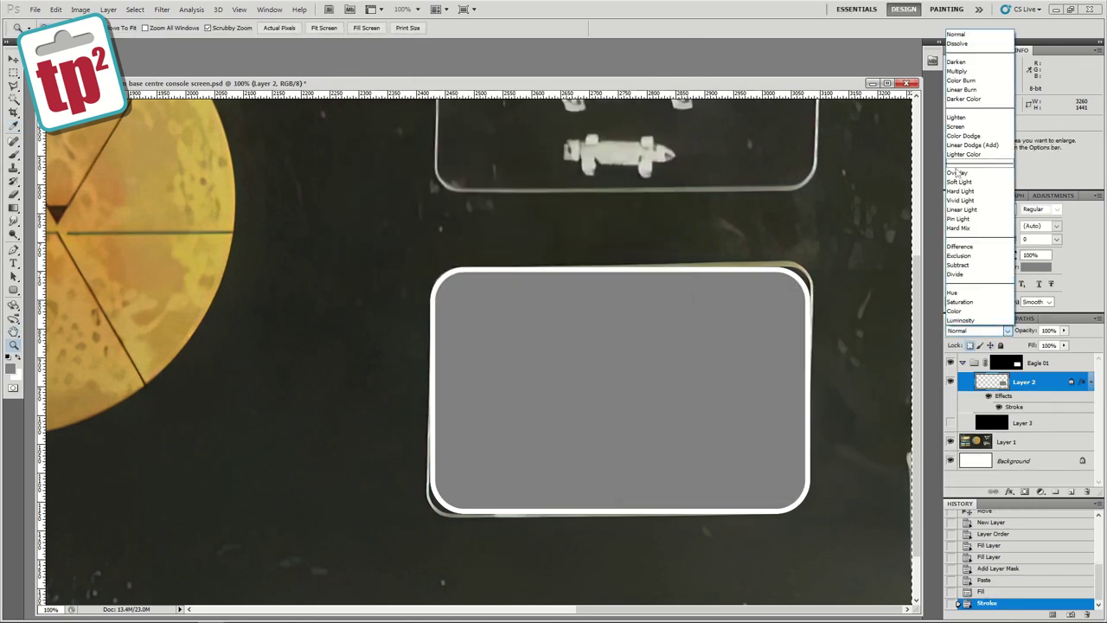
pyautogui.click(958, 173)
# Copy the close-up Eagle reference photo and paste it as a new layer above Layer 3 in the Eagle 01 group.
pyautogui.moveTo(124, 615)
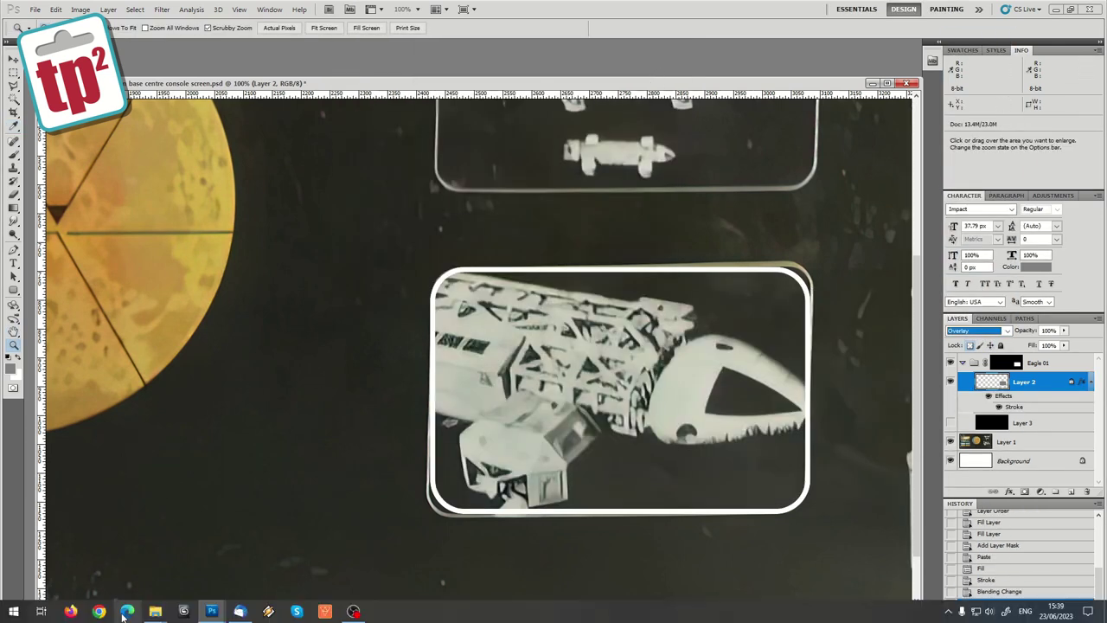
pyautogui.click(134, 567)
pyautogui.moveTo(383, 216); pyautogui.dragTo(519, 121)
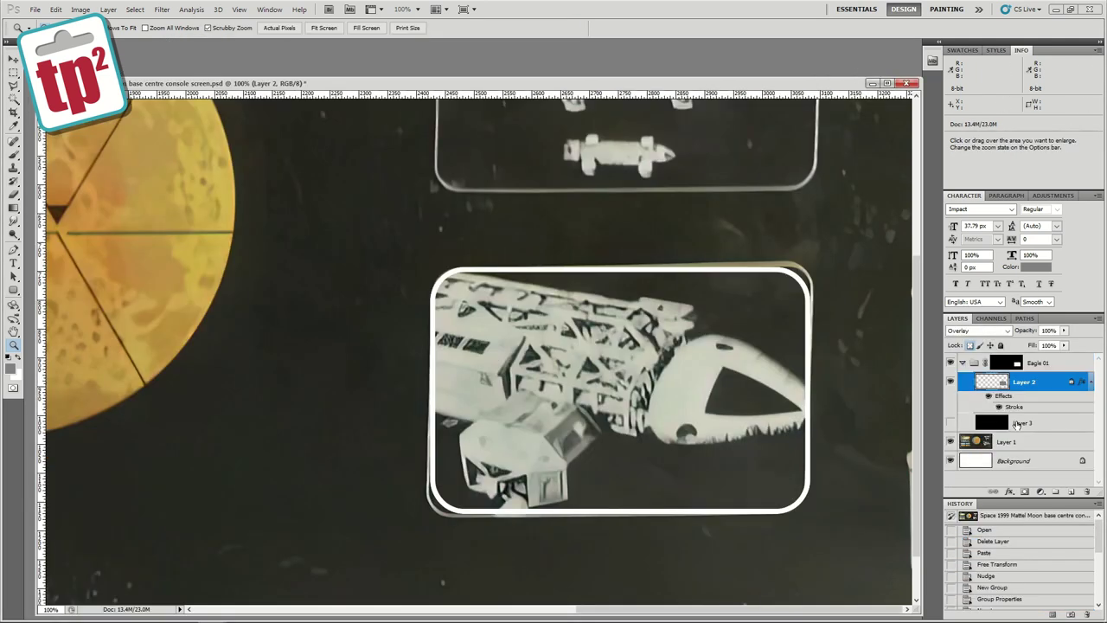
pyautogui.click(1017, 423)
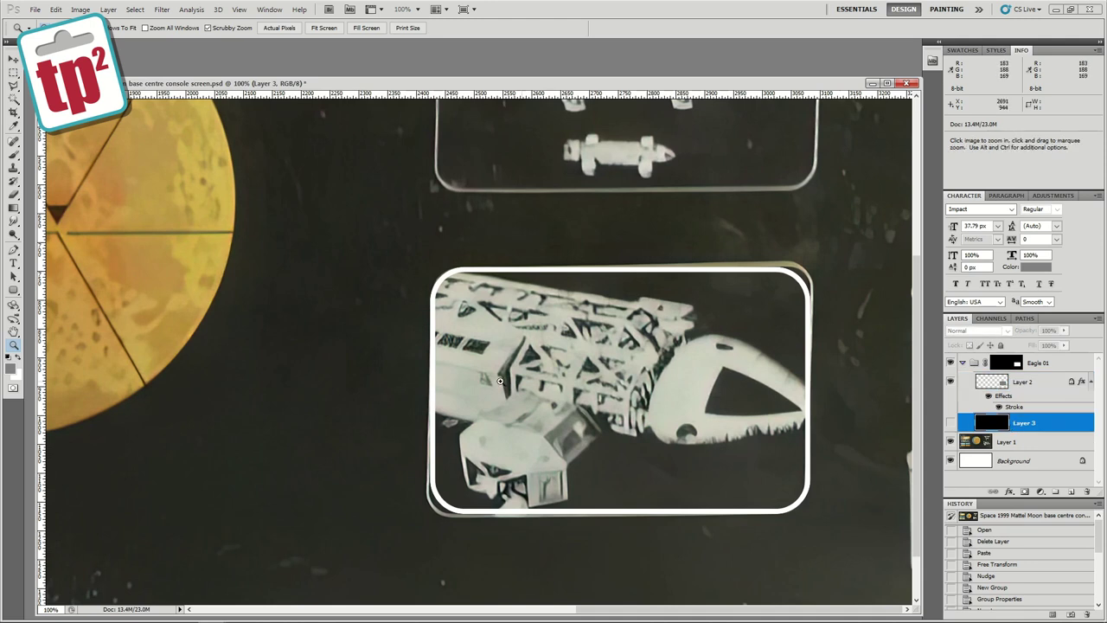
pyautogui.keyDown('alt'); pyautogui.click(265, 302); pyautogui.keyUp('alt')
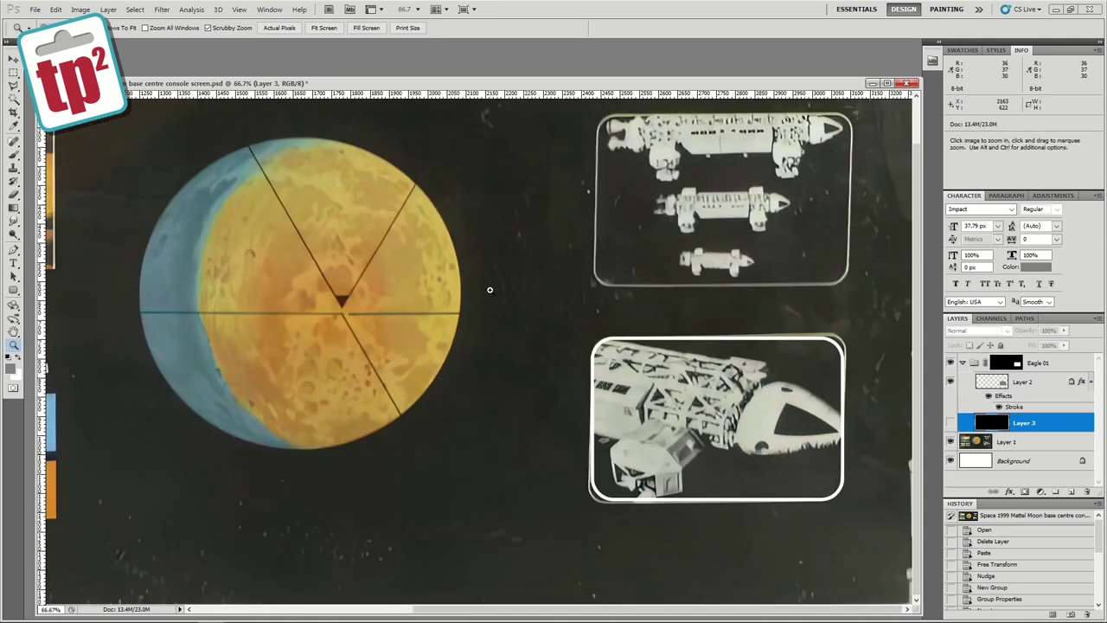
pyautogui.keyDown('alt'); pyautogui.click(490, 290); pyautogui.keyUp('alt')
pyautogui.press('v')
pyautogui.moveTo(706, 363); pyautogui.dragTo(582, 392)
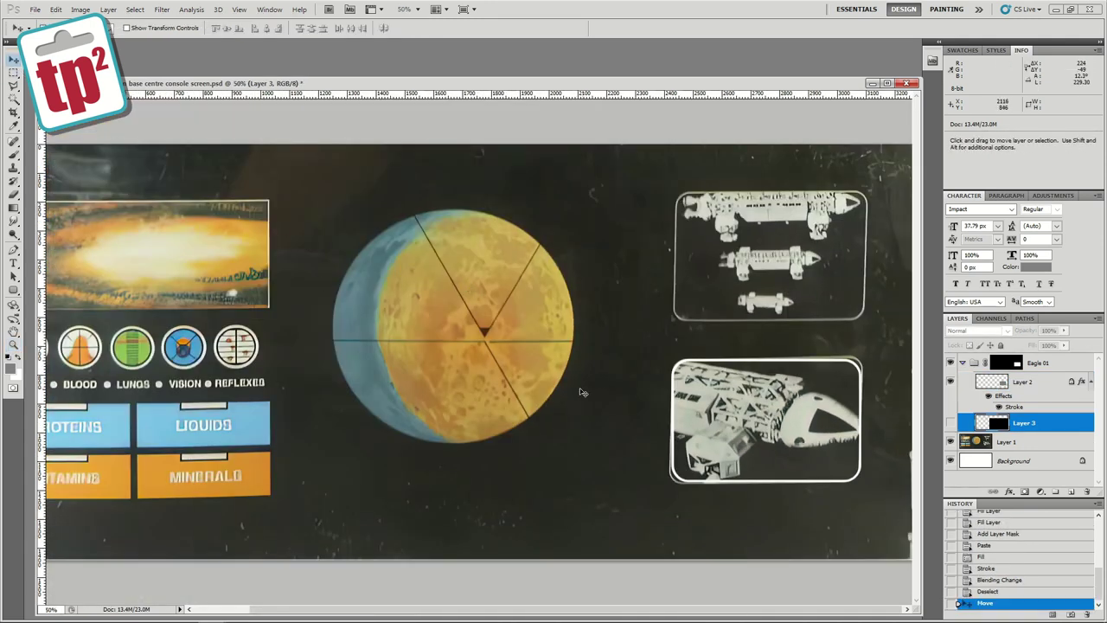
pyautogui.hotkey('ctrl', 'v')
# Position the pasted Eagle photo over the lower Eagle frame and reduce its opacity to 74%.
pyautogui.moveTo(692, 426); pyautogui.dragTo(815, 458)
pyautogui.click(1063, 330)
pyautogui.moveTo(1064, 342); pyautogui.dragTo(1051, 343)
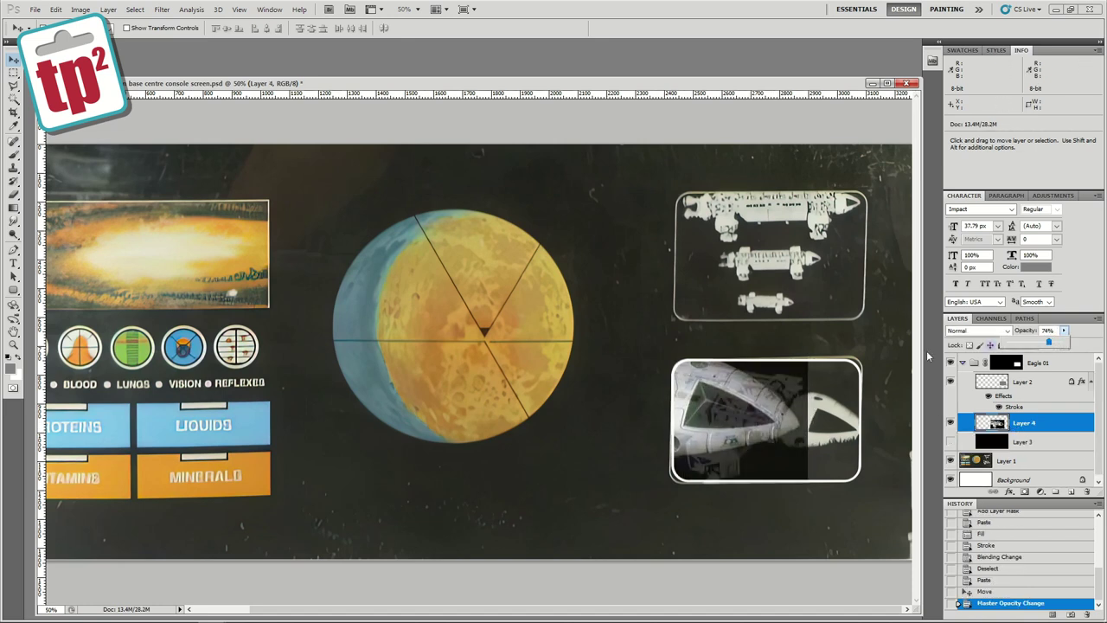
# Scale the pasted Eagle photo on Layer 4 to about 50.7% to fit the lower frame and restore its opacity to 100%.
pyautogui.click(928, 357)
pyautogui.hotkey('ctrl', 't')
pyautogui.moveTo(808, 280); pyautogui.dragTo(731, 330)
pyautogui.moveTo(683, 415); pyautogui.dragTo(827, 428)
pyautogui.moveTo(877, 342); pyautogui.dragTo(866, 351)
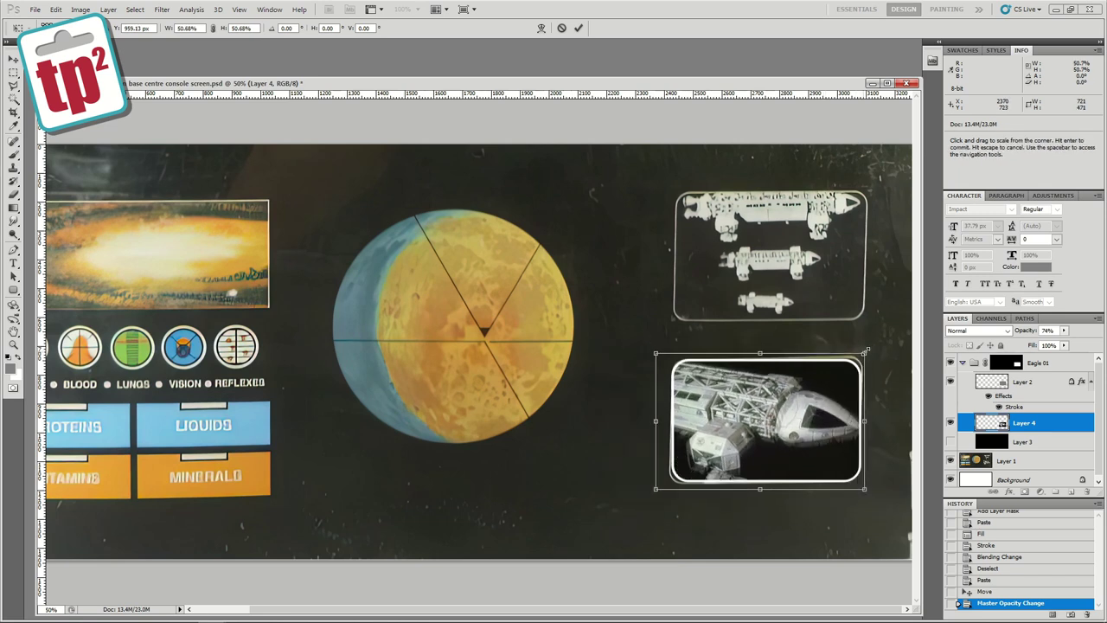
pyautogui.press('Return')
pyautogui.press('Up')
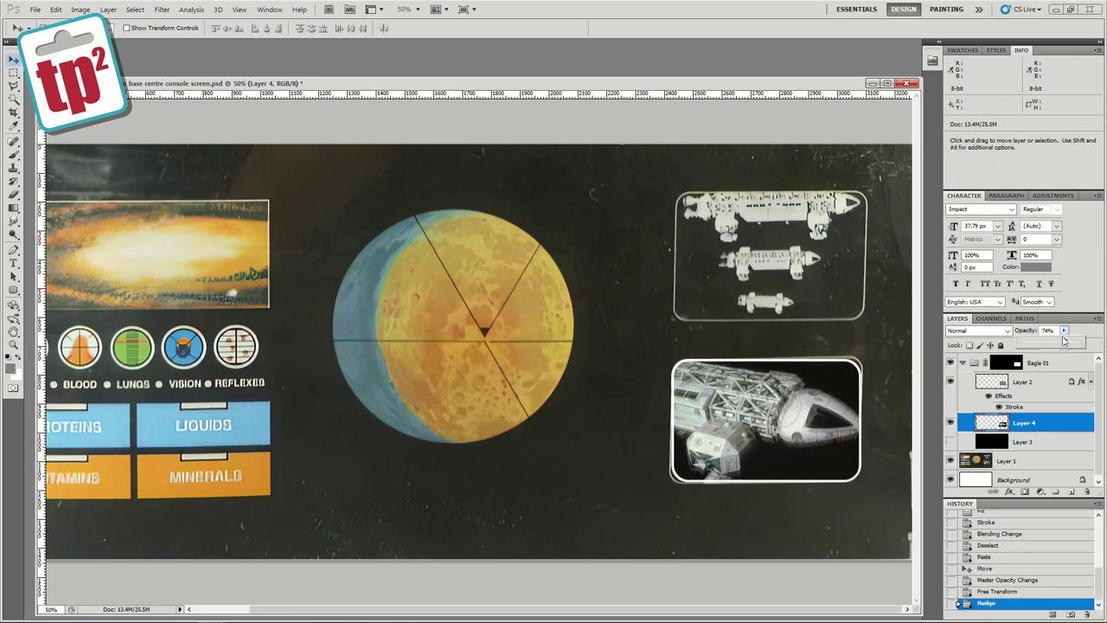
pyautogui.moveTo(1064, 340); pyautogui.dragTo(1087, 342)
# Apply Brightness/Contrast to the close-up Eagle photo with brightness 5 and a moderately raised contrast.
pyautogui.click(13, 346)
pyautogui.click(763, 406)
pyautogui.click(763, 406)
pyautogui.moveTo(763, 406); pyautogui.dragTo(606, 376)
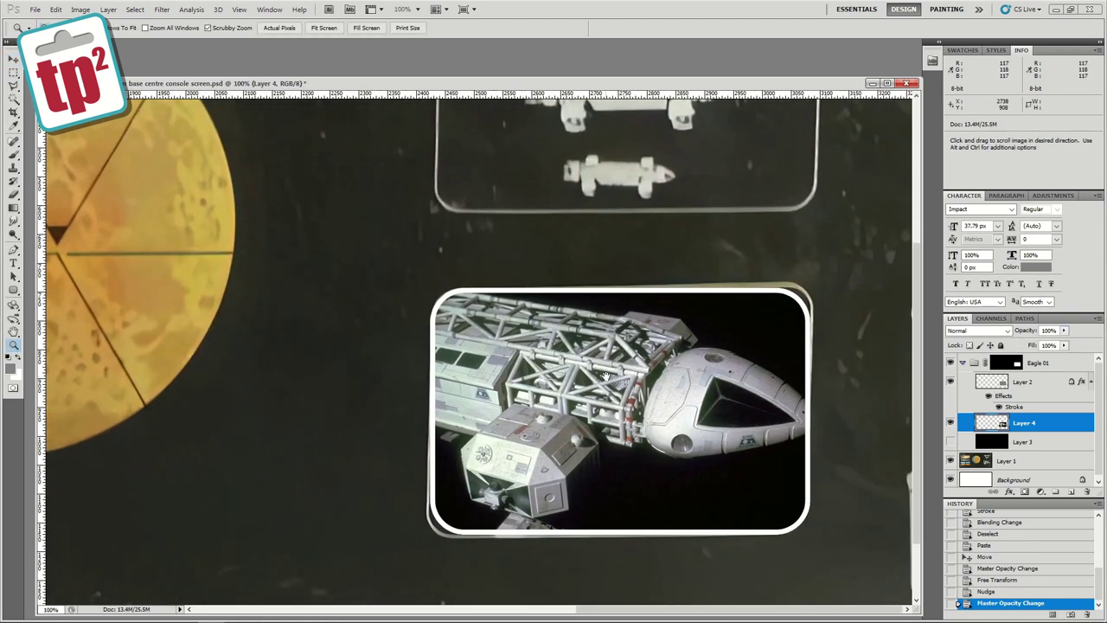
pyautogui.click(108, 9)
pyautogui.click(227, 32)
pyautogui.moveTo(467, 382); pyautogui.dragTo(481, 383)
pyautogui.moveTo(467, 355); pyautogui.dragTo(472, 358)
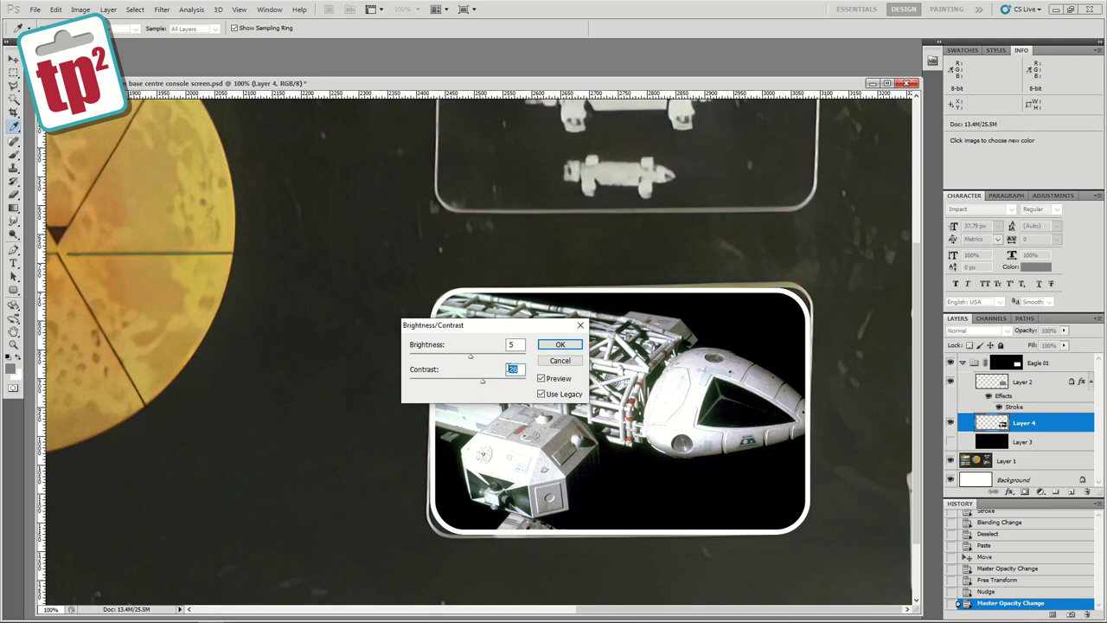
pyautogui.click(559, 344)
# Turn the close-up Eagle photo black and white with Hue/Saturation.
pyautogui.click(79, 9)
pyautogui.moveTo(104, 32)
pyautogui.click(227, 95)
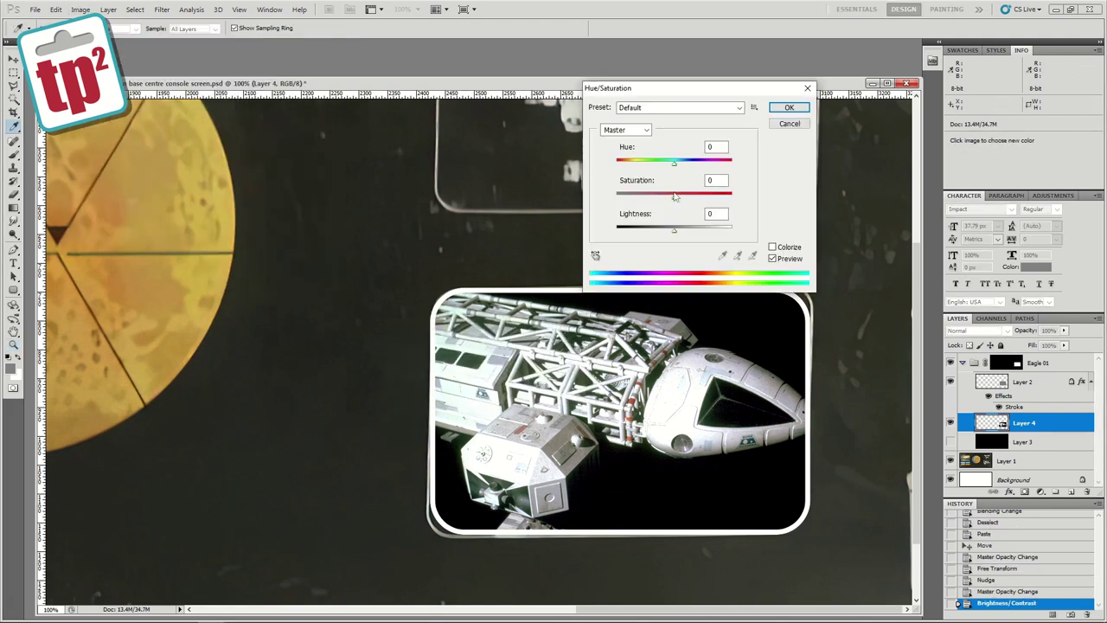
pyautogui.click(787, 108)
# Duplicate the Eagle 01 group and move the copy straight up over the upper Eagle frame.
pyautogui.press('z')
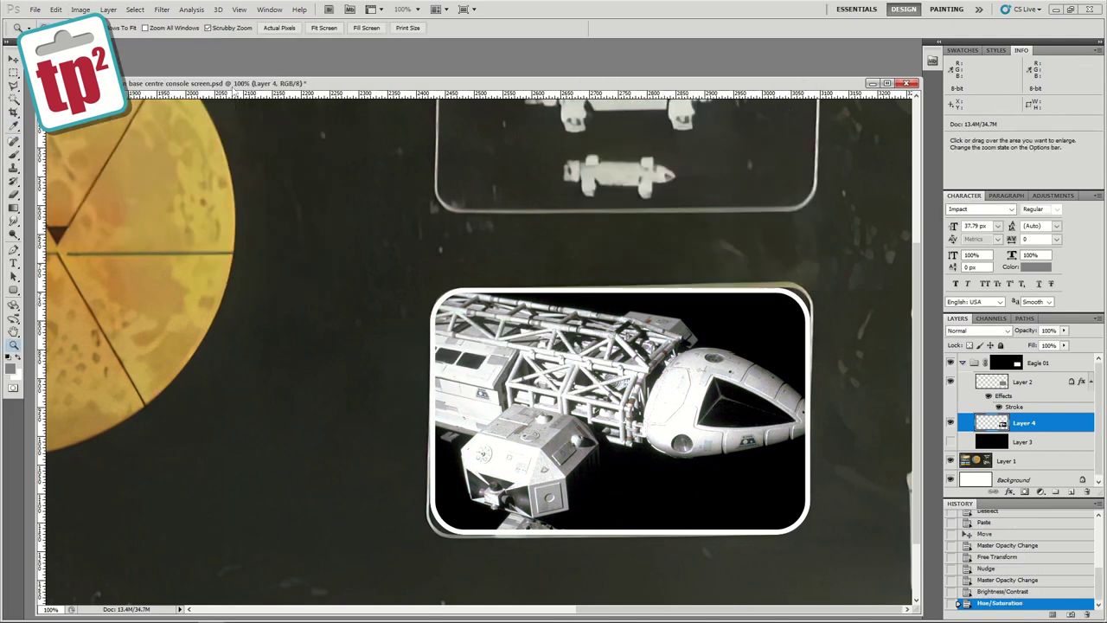
pyautogui.keyDown('alt'); pyautogui.click(421, 305); pyautogui.keyUp('alt')
pyautogui.keyDown('alt'); pyautogui.click(421, 305); pyautogui.keyUp('alt')
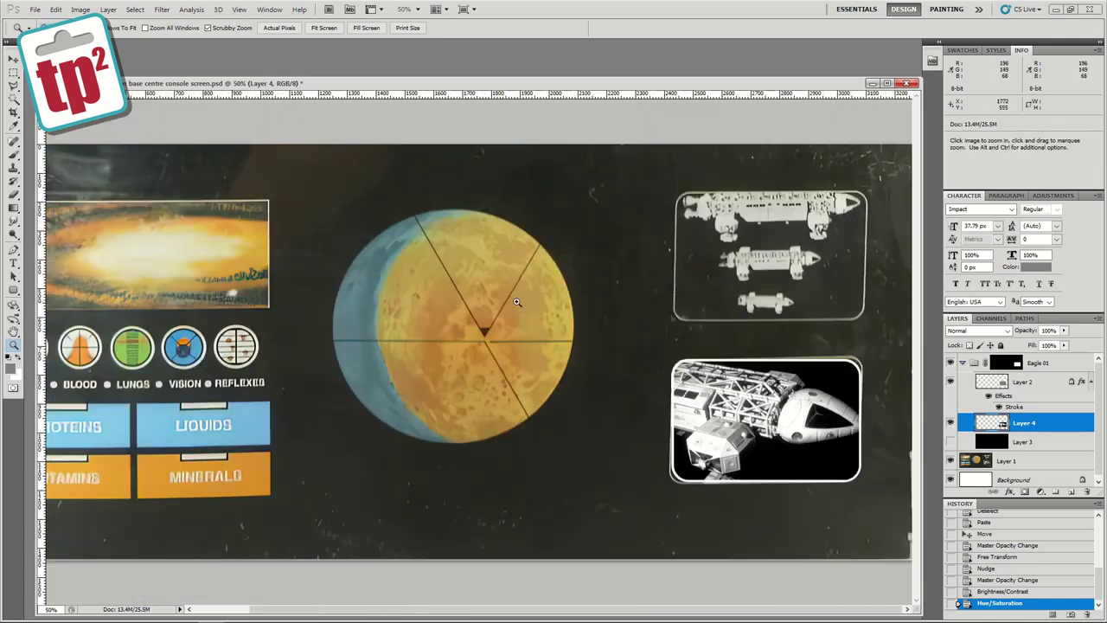
pyautogui.click(962, 363)
pyautogui.rightClick(1034, 364)
pyautogui.click(1035, 388)
pyautogui.click(650, 188)
pyautogui.click(16, 61)
pyautogui.moveTo(762, 428); pyautogui.dragTo(762, 261)
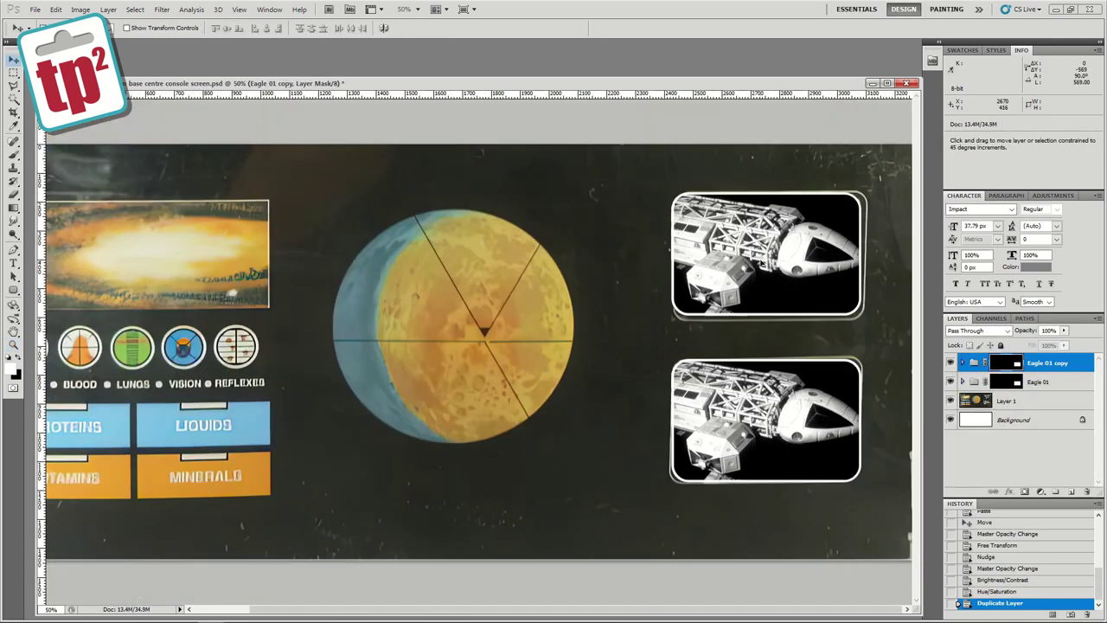
# Delete the close-up Eagle photo layer from the Eagle 01 copy group.
pyautogui.click(963, 363)
pyautogui.moveTo(1019, 422); pyautogui.dragTo(1088, 490)
pyautogui.click(15, 345)
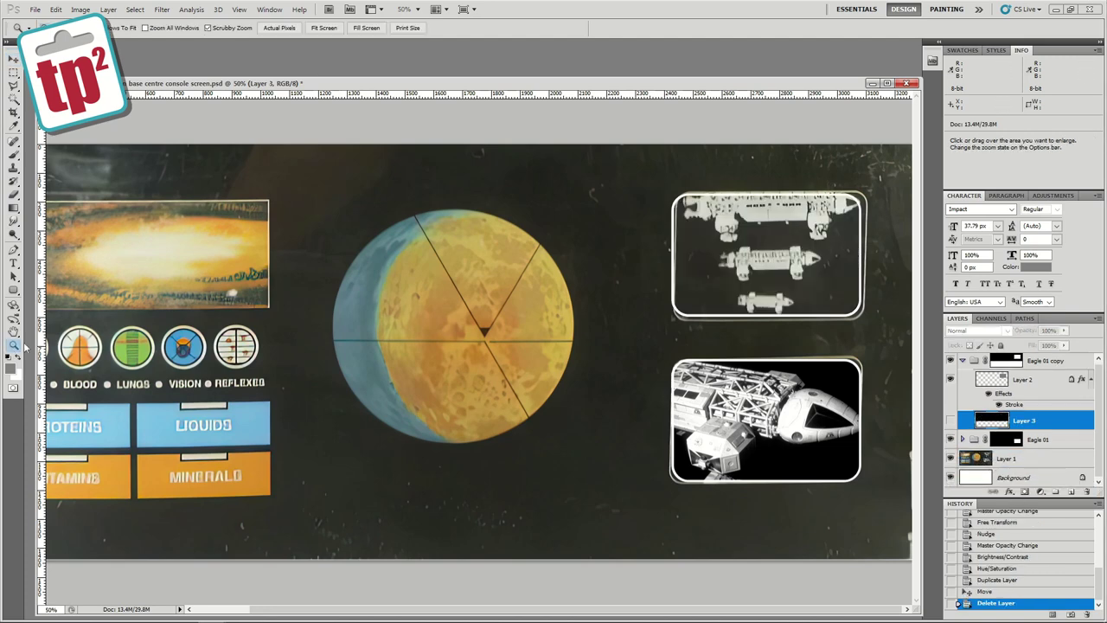
# Copy the side-view Eagle from its reference photo and return to the console screen document.
pyautogui.click(246, 611)
pyautogui.doubleClick(290, 240)
pyautogui.click(1017, 36)
pyautogui.moveTo(308, 216); pyautogui.dragTo(645, 71)
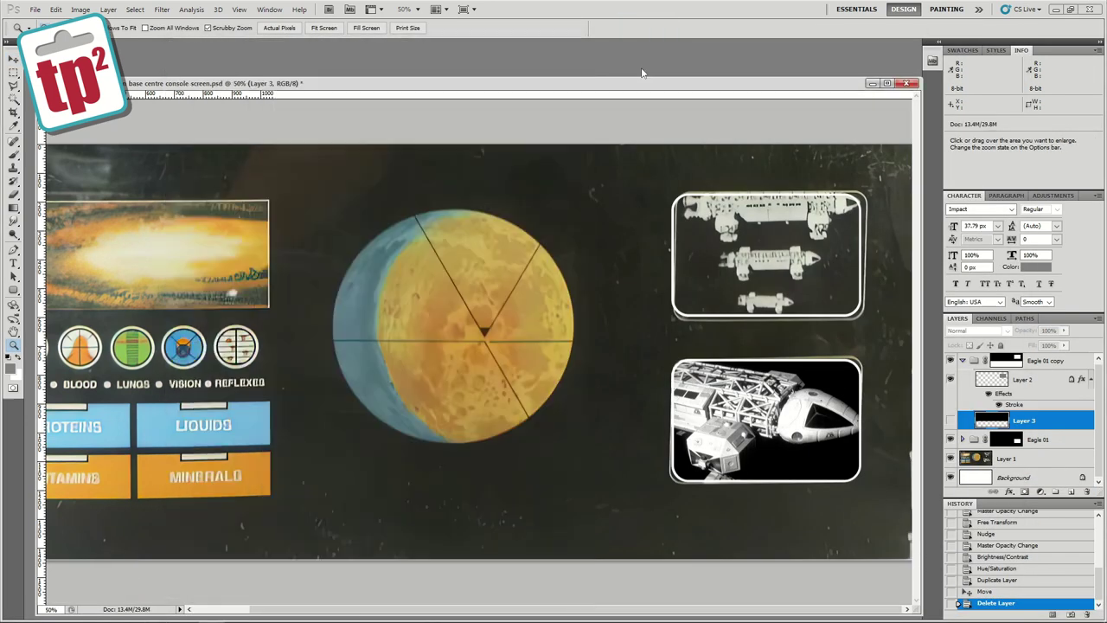
pyautogui.click(14, 72)
pyautogui.moveTo(133, 188)
pyautogui.mouseDown()
pyautogui.moveTo(756, 450)
pyautogui.moveTo(794, 488)
pyautogui.mouseUp()
pyautogui.hotkey('ctrl', 'c')
pyautogui.click(850, 61)
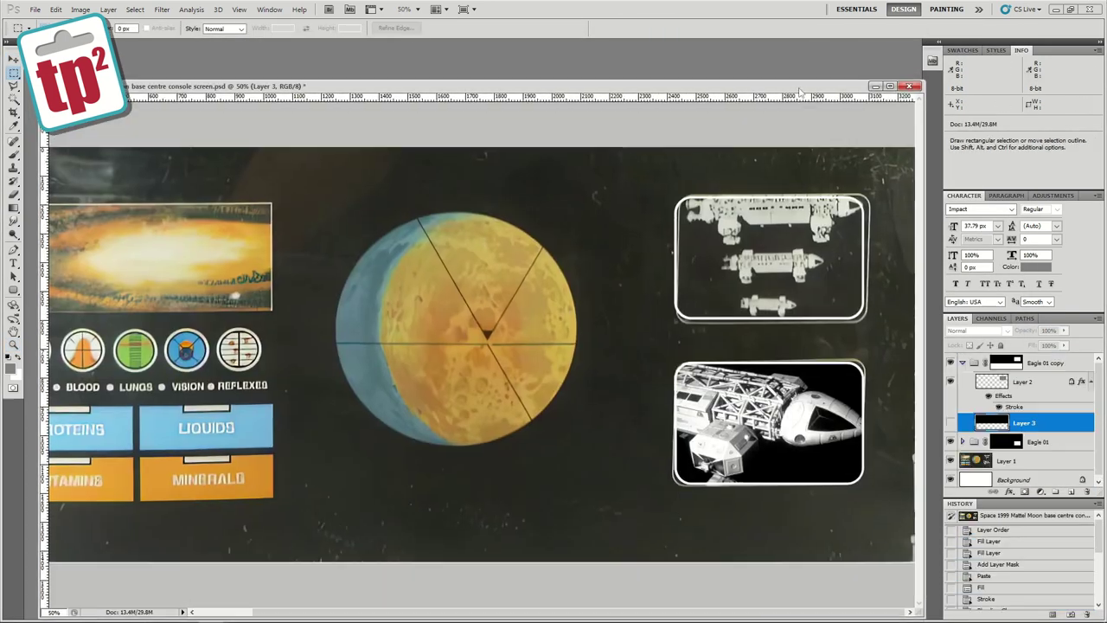
# Paste the side-view Eagle above Layer 3 in the Eagle 01 copy group and flip it horizontally.
pyautogui.hotkey('ctrl', 'v')
pyautogui.click(56, 8)
pyautogui.moveTo(93, 235)
pyautogui.click(235, 359)
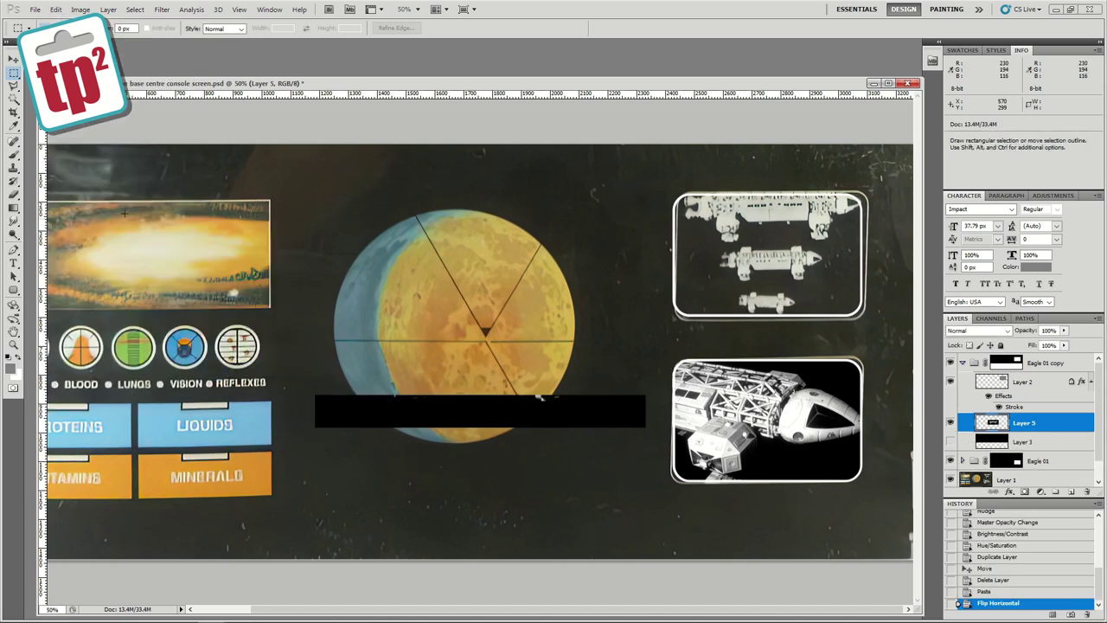
# Set the side-view Eagle layer to 76% opacity and scale it to about 62.6% over the largest Eagle in the upper frame.
pyautogui.click(14, 59)
pyautogui.moveTo(565, 384); pyautogui.dragTo(686, 268)
pyautogui.moveTo(1060, 345); pyautogui.dragTo(1048, 344)
pyautogui.hotkey('ctrl', 't')
pyautogui.moveTo(768, 310); pyautogui.dragTo(694, 275)
pyautogui.moveTo(649, 247); pyautogui.dragTo(823, 226)
pyautogui.moveTo(869, 256); pyautogui.dragTo(880, 262)
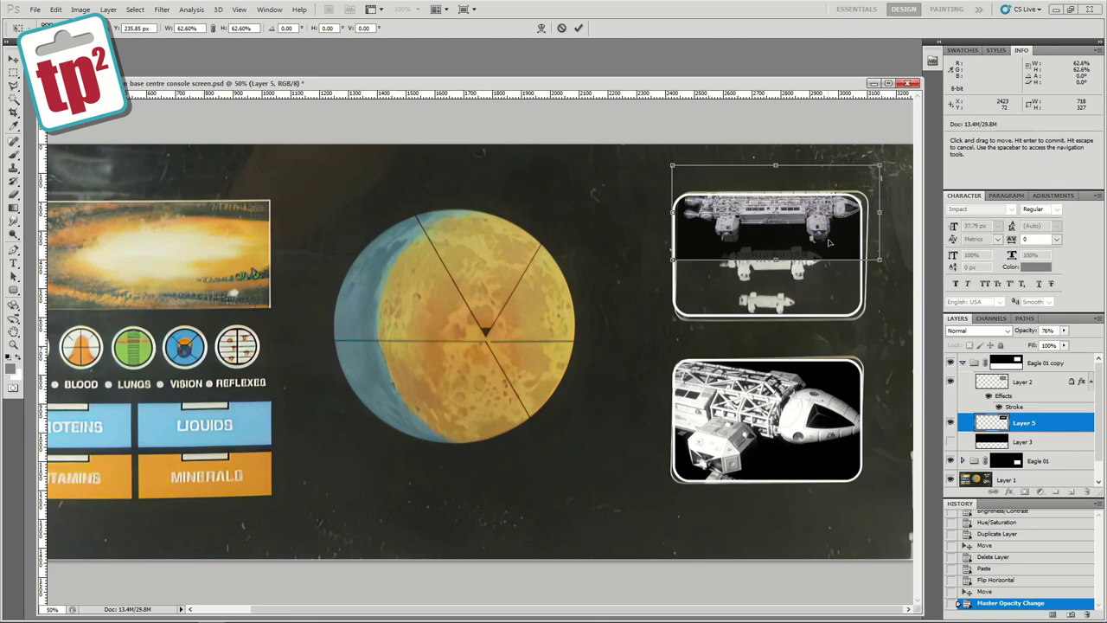
pyautogui.press('Return')
# Duplicate Layer 5 and scale the copy down over the middle Eagle in the upper frame.
pyautogui.rightClick(1024, 423)
pyautogui.click(1027, 193)
pyautogui.press('Return')
pyautogui.hotkey('ctrl', 't')
pyautogui.moveTo(673, 164); pyautogui.dragTo(695, 175)
pyautogui.moveTo(762, 212); pyautogui.dragTo(761, 259)
pyautogui.moveTo(694, 222); pyautogui.dragTo(711, 230)
pyautogui.press('Return')
pyautogui.press('Left')
pyautogui.press('Left')
pyautogui.press('Left')
pyautogui.moveTo(817, 257); pyautogui.dragTo(822, 241)
# Duplicate Layer 5 copy and scale the duplicate to about 59.2% over the smallest Eagle in the upper frame.
pyautogui.rightClick(1028, 423)
pyautogui.click(1029, 193)
pyautogui.press('Return')
pyautogui.hotkey('ctrl', 't')
pyautogui.moveTo(805, 260); pyautogui.dragTo(807, 283)
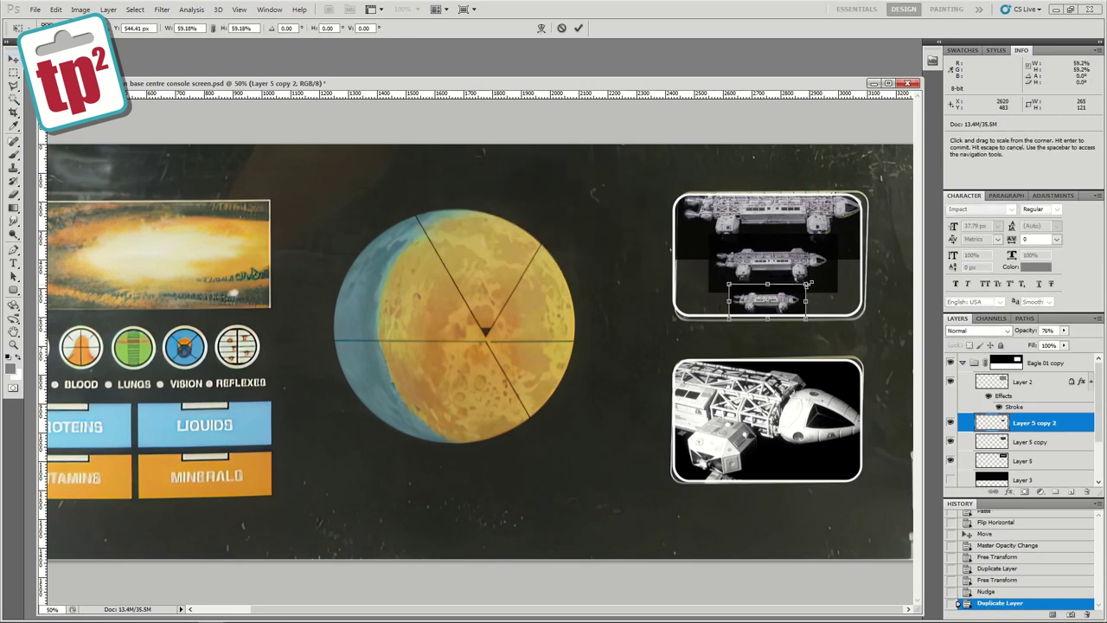
pyautogui.press('Return')
# Restore the three side-view Eagle layers to 100% opacity over the visible black Layer 3 and merge them.
pyautogui.moveTo(1064, 330); pyautogui.dragTo(1081, 342)
pyautogui.click(1034, 441)
pyautogui.click(1037, 462)
pyautogui.click(951, 479)
pyautogui.click(1025, 424)
pyautogui.hotkey('ctrl', 'e')
pyautogui.hotkey('ctrl', 'e')
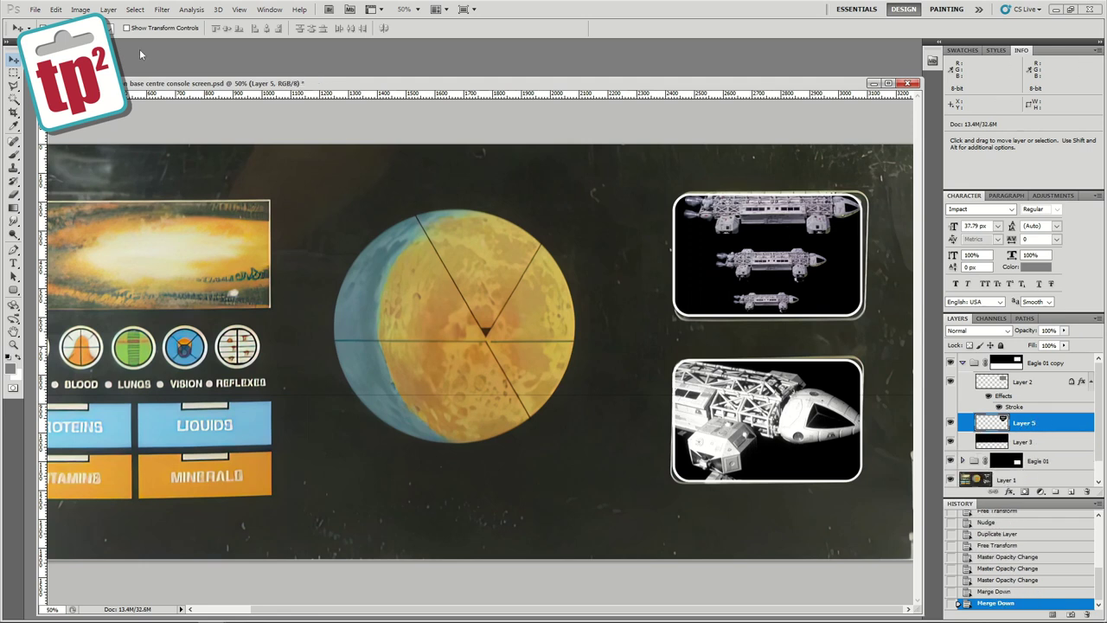
# Try Brightness/Contrast on the merged side-view Eagles with brightness 14 and contrast 24.
pyautogui.click(81, 9)
pyautogui.moveTo(97, 40)
pyautogui.click(242, 40)
pyautogui.moveTo(468, 356)
pyautogui.mouseDown()
pyautogui.moveTo(485, 360)
pyautogui.moveTo(475, 356)
pyautogui.mouseUp()
pyautogui.moveTo(467, 381); pyautogui.dragTo(482, 382)
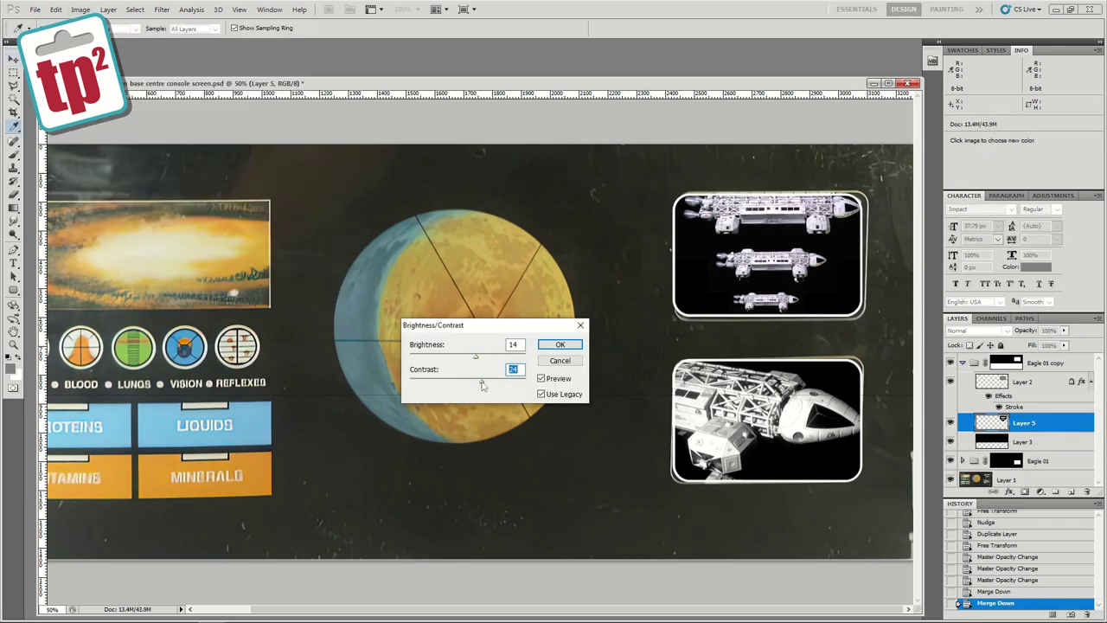
pyautogui.click(560, 345)
# Erase the part of Layer 5, placed above Layer 5 copy, that covers the middle Eagle, and merge both layers.
pyautogui.hotkey('ctrl', 'j')
pyautogui.hotkey('ctrl', '[')
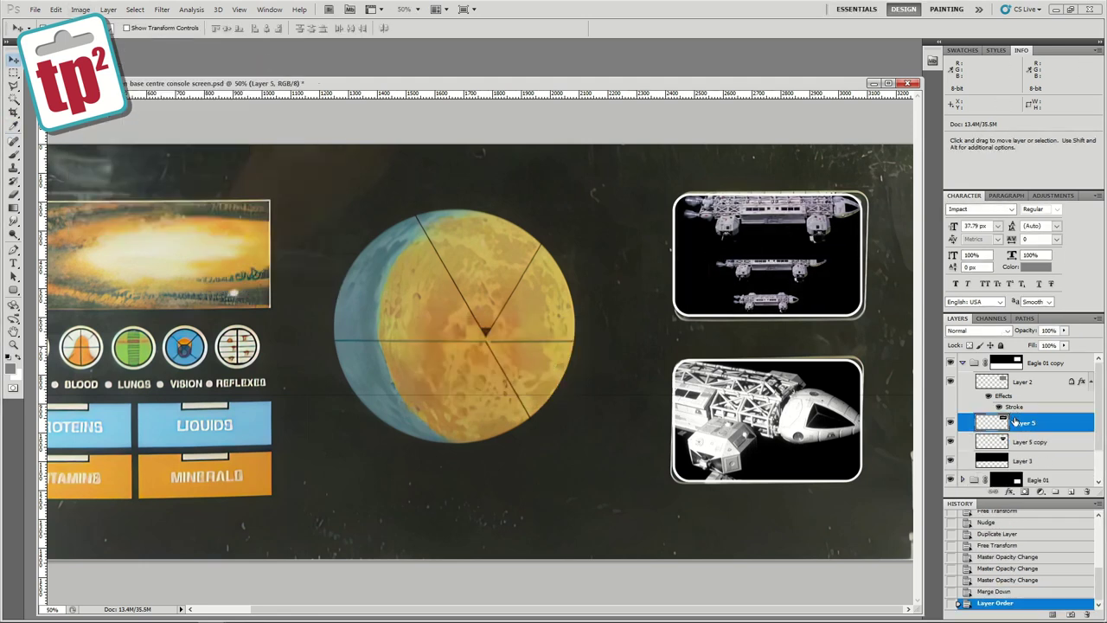
pyautogui.press('e')
pyautogui.hotkey('alt', ']')
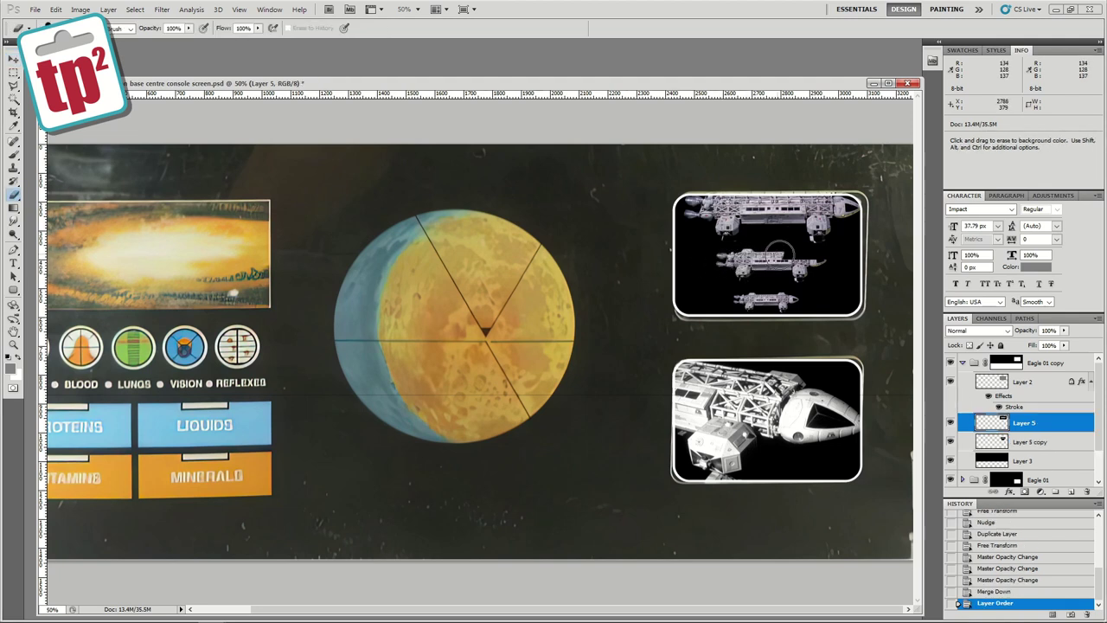
pyautogui.hotkey('ctrl', 'e')
# Apply Brightness/Contrast to the merged side-view Eagles with slightly raised brightness and contrast 20.
pyautogui.click(80, 9)
pyautogui.moveTo(103, 37)
pyautogui.click(246, 38)
pyautogui.moveTo(467, 381); pyautogui.dragTo(480, 382)
pyautogui.moveTo(467, 356); pyautogui.dragTo(475, 358)
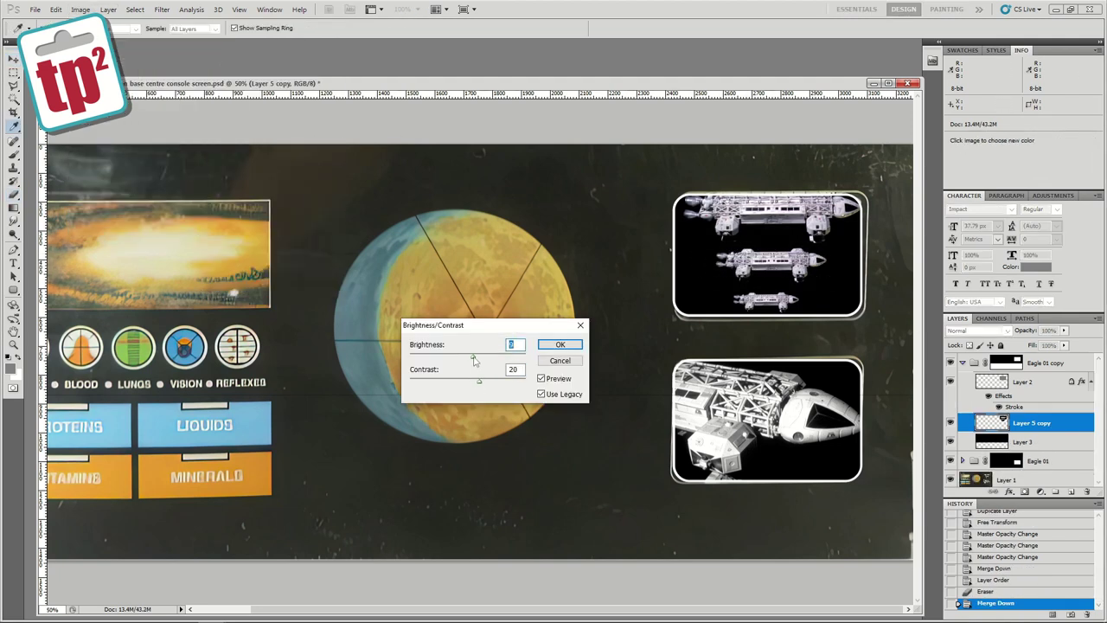
pyautogui.click(559, 344)
# Turn the three side-view Eagles black and white with Hue/Saturation.
pyautogui.hotkey('alt', 'i')
pyautogui.press('j')
pyautogui.press('h')
pyautogui.press('Return')
# Invert the Background layer to black and hide the original photo on Layer 1.
pyautogui.press('z')
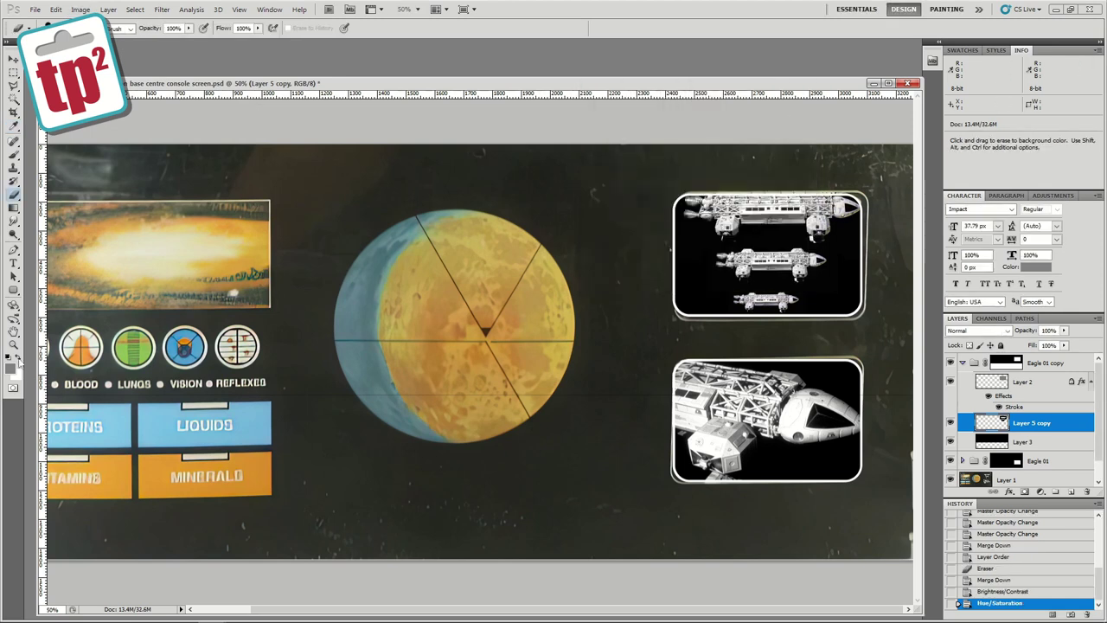
pyautogui.hotkey('ctrl', '-')
pyautogui.click(962, 363)
pyautogui.click(1020, 401)
pyautogui.click(1016, 422)
pyautogui.hotkey('ctrl', 'i')
pyautogui.click(950, 402)
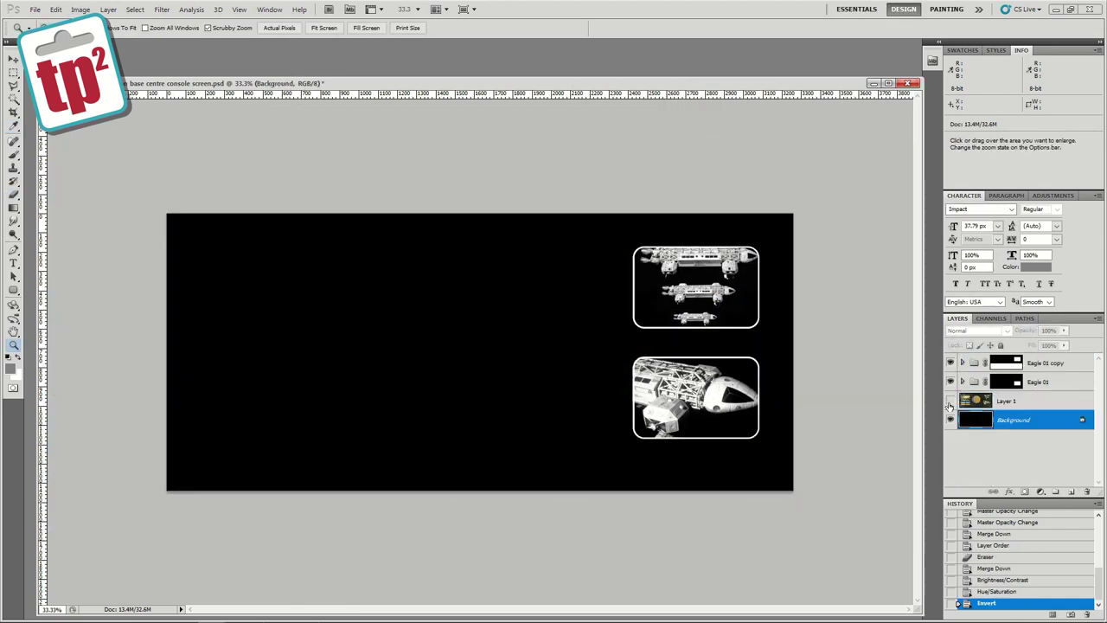
# Nudge the Eagle 01 and Eagle 01 copy groups down together by 30 px and show Layer 1 again.
pyautogui.click(1031, 364)
pyautogui.keyDown('shift'); pyautogui.click(1028, 383); pyautogui.keyUp('shift')
pyautogui.click(13, 60)
pyautogui.hotkey('shift', 'Down')
pyautogui.hotkey('shift', 'Down')
pyautogui.hotkey('shift', 'Down')
pyautogui.click(951, 402)
# Make a circular selection about 812 px in diameter around the moon on Layer 1.
pyautogui.press('z')
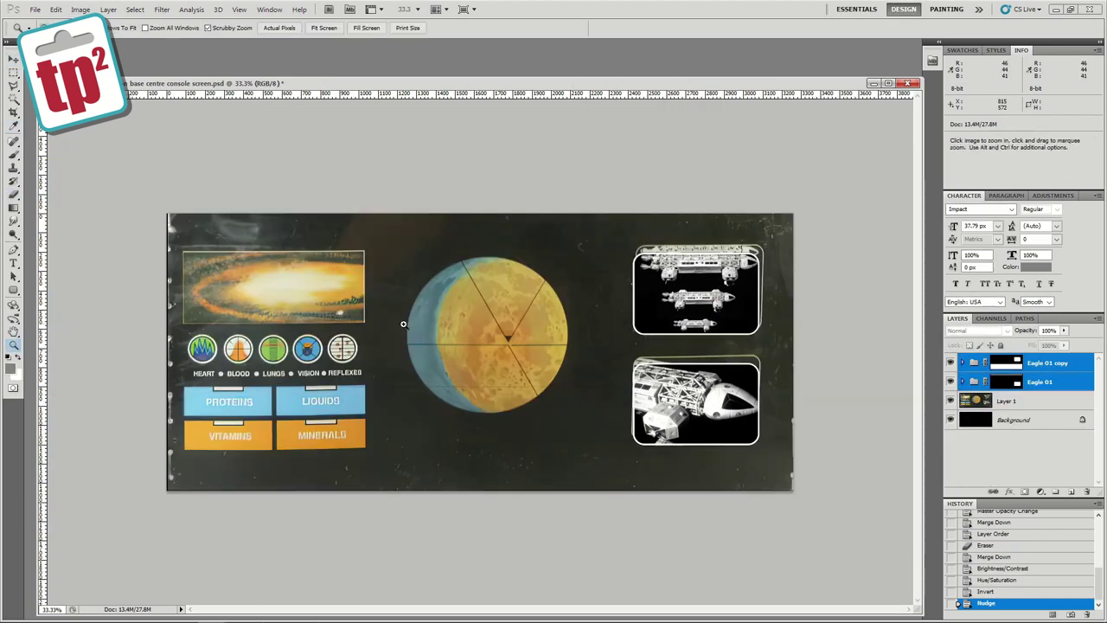
pyautogui.click(1008, 401)
pyautogui.click(513, 357)
pyautogui.click(516, 359)
pyautogui.click(516, 362)
pyautogui.press('m')
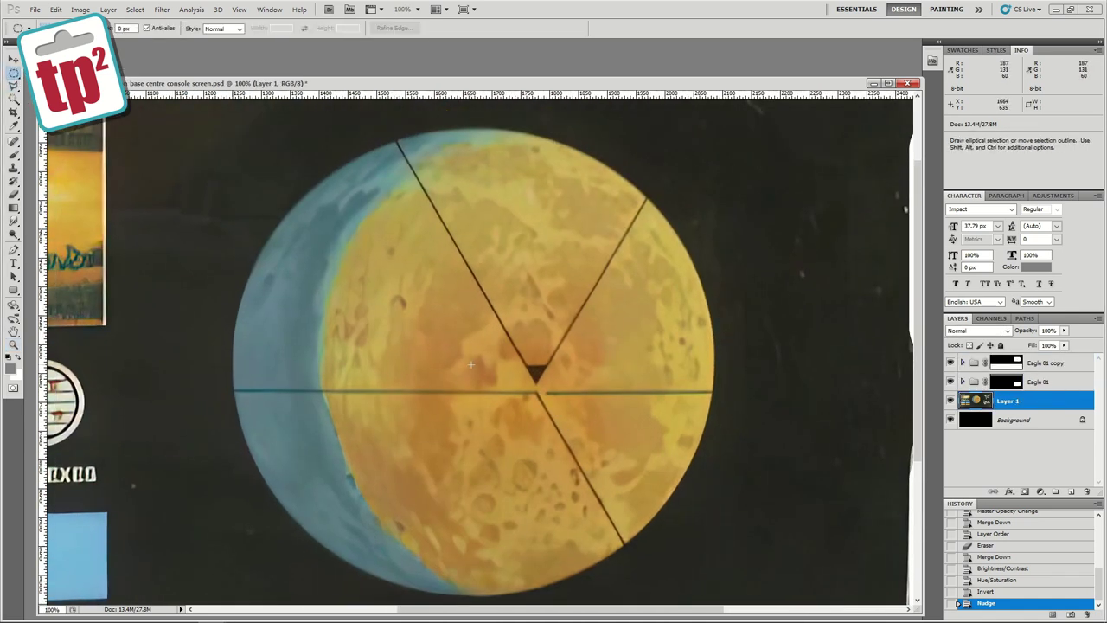
pyautogui.moveTo(832, 597); pyautogui.dragTo(832, 598)
pyautogui.moveTo(647, 423); pyautogui.dragTo(650, 422)
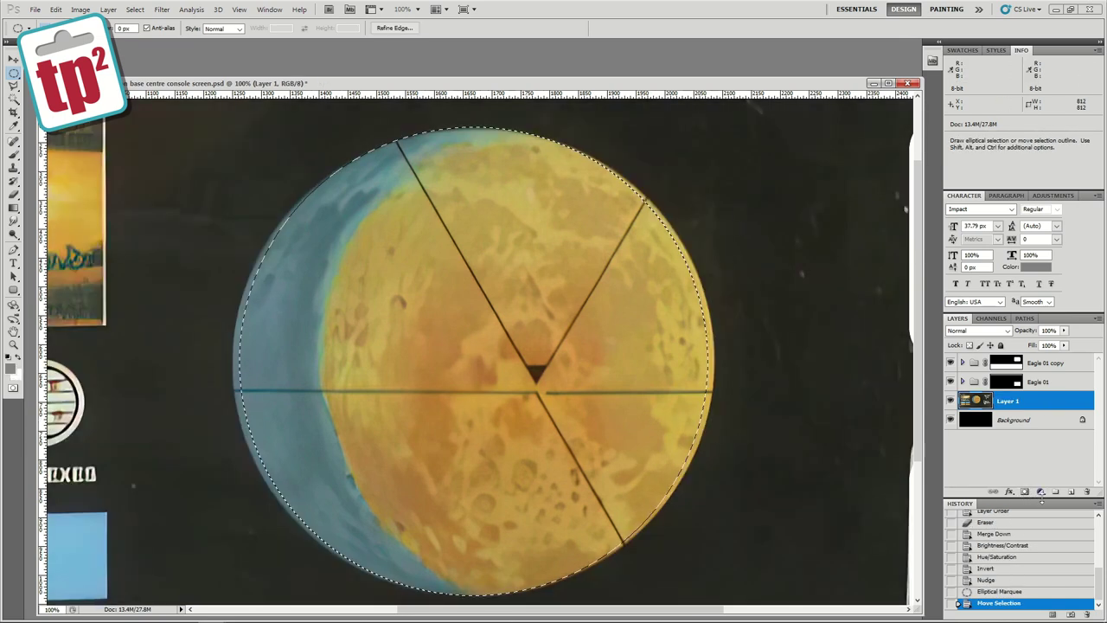
# Create a new group above Layer 1 with a layer mask made from the circular moon selection.
pyautogui.click(1050, 493)
pyautogui.click(1025, 492)
pyautogui.click(951, 420)
pyautogui.click(950, 419)
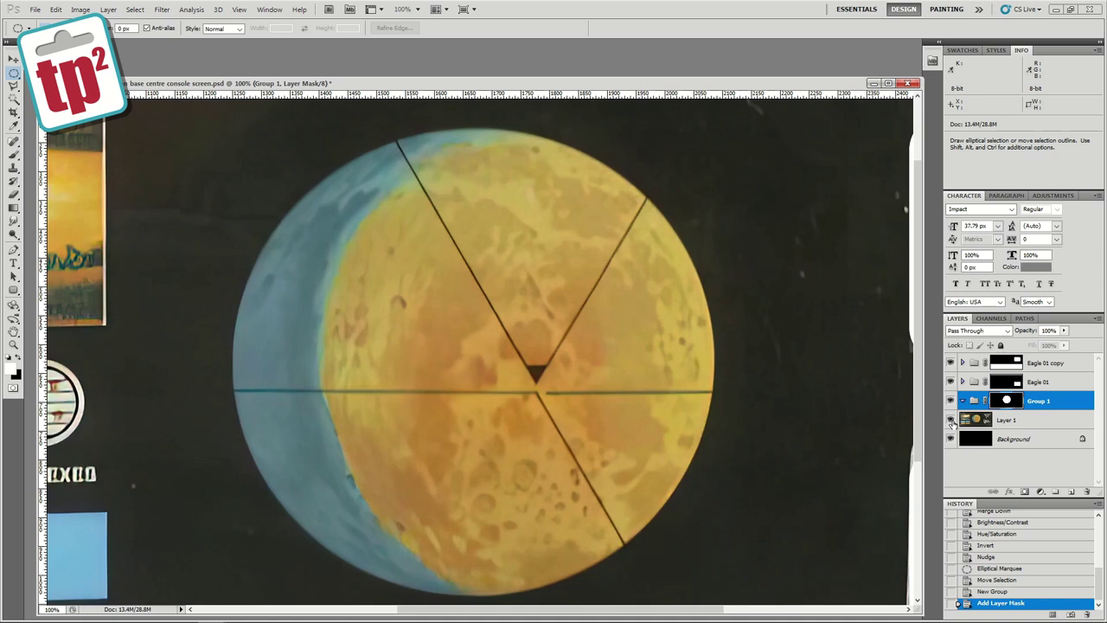
# Copy a larger elliptical area of about 1006 by 978 px around the moon from Layer 1, hide that layer, and paste into Group 1.
pyautogui.click(1005, 421)
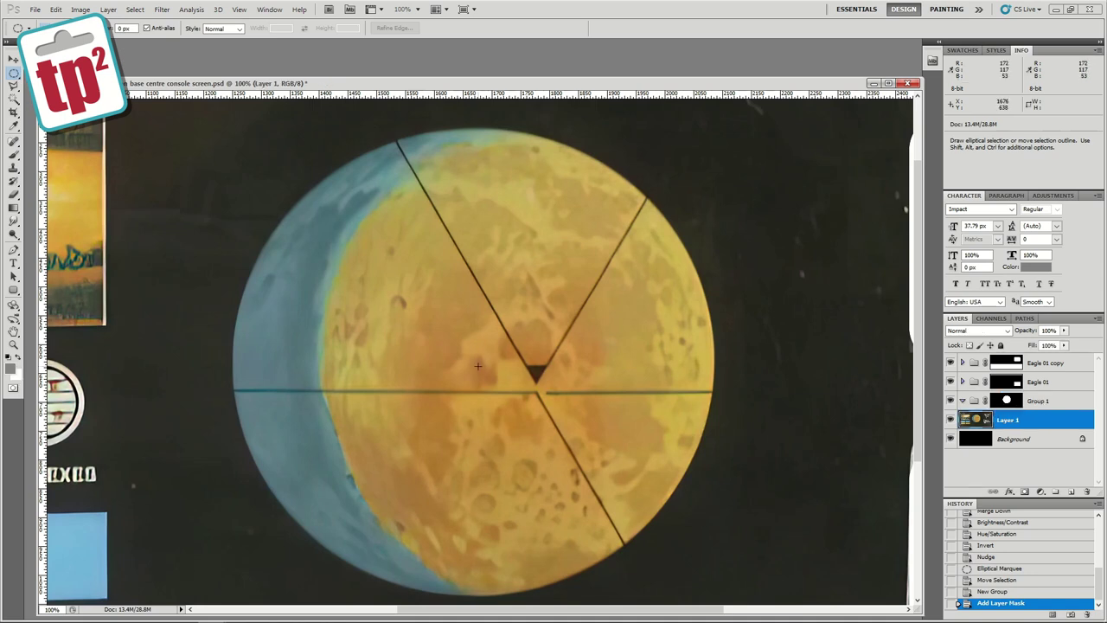
pyautogui.moveTo(677, 508); pyautogui.dragTo(768, 523)
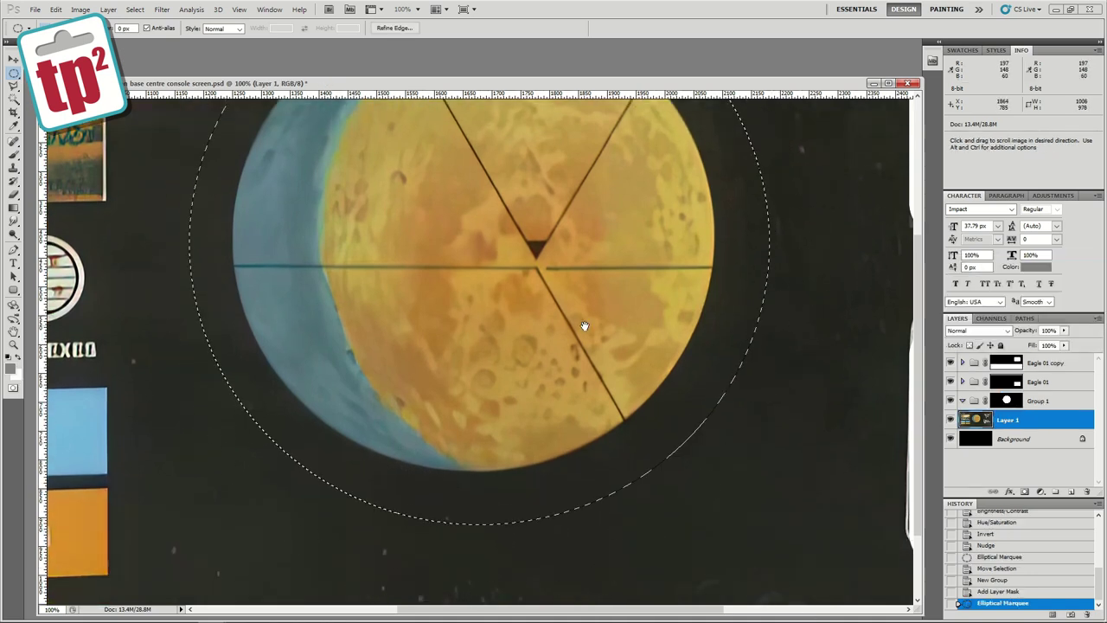
pyautogui.scroll(2, 582, 324)
pyautogui.click(950, 420)
pyautogui.click(968, 405)
pyautogui.hotkey('ctrl', 'v')
# Scale the pasted moon to about 96.8%, stretching its upper edge slightly and nudging it up to fill the circular mask.
pyautogui.press('z')
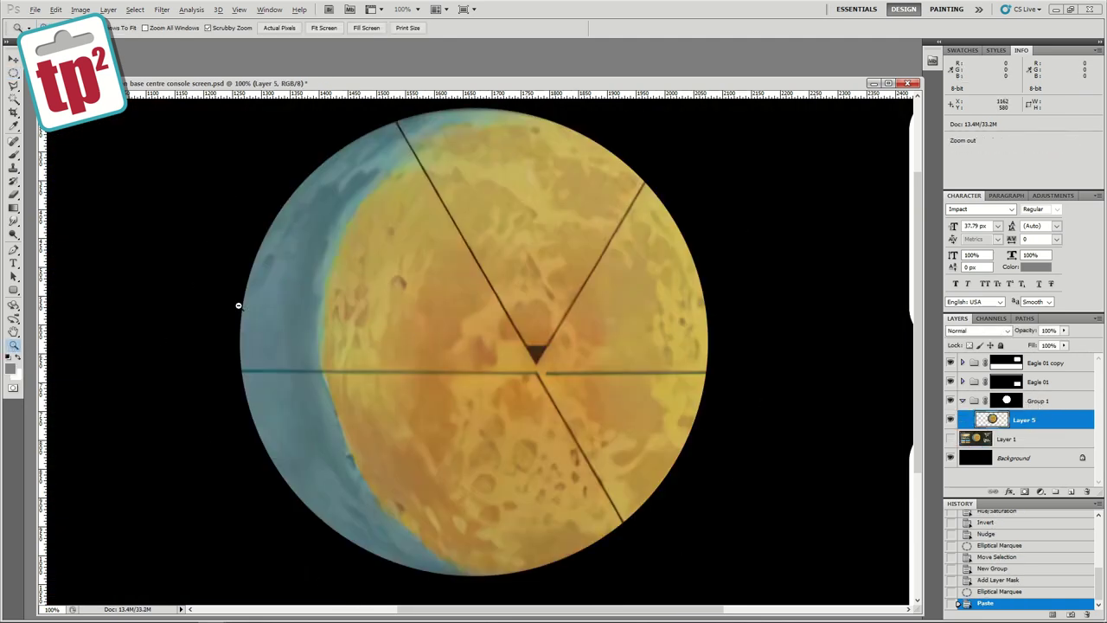
pyautogui.keyDown('alt'); pyautogui.click(239, 305); pyautogui.keyUp('alt')
pyautogui.click(133, 132)
pyautogui.click(56, 10)
pyautogui.moveTo(192, 236)
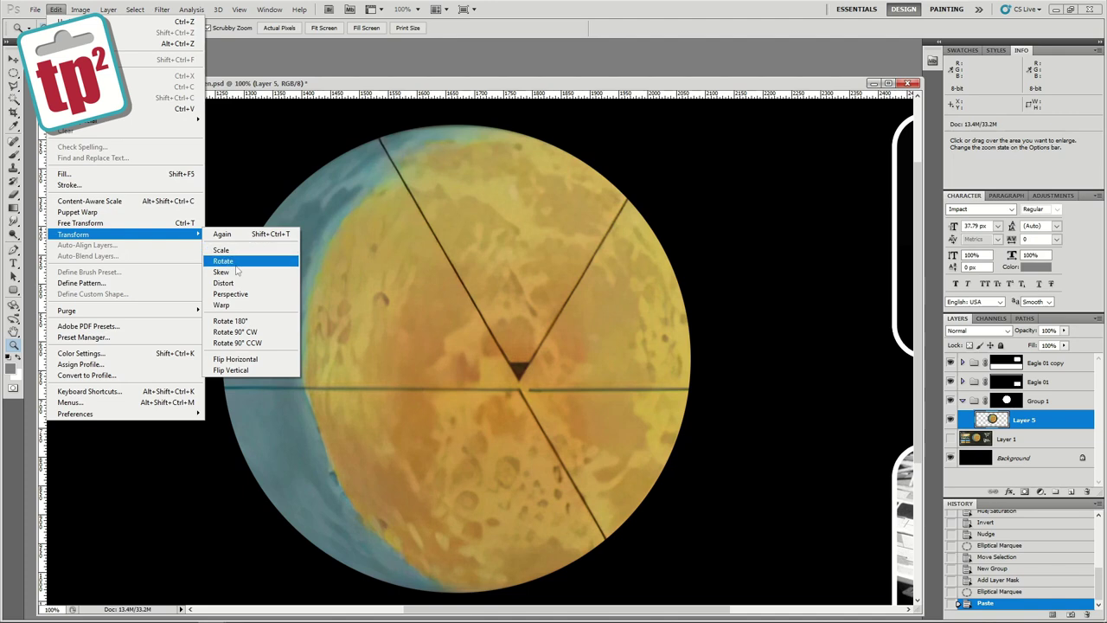
pyautogui.click(235, 272)
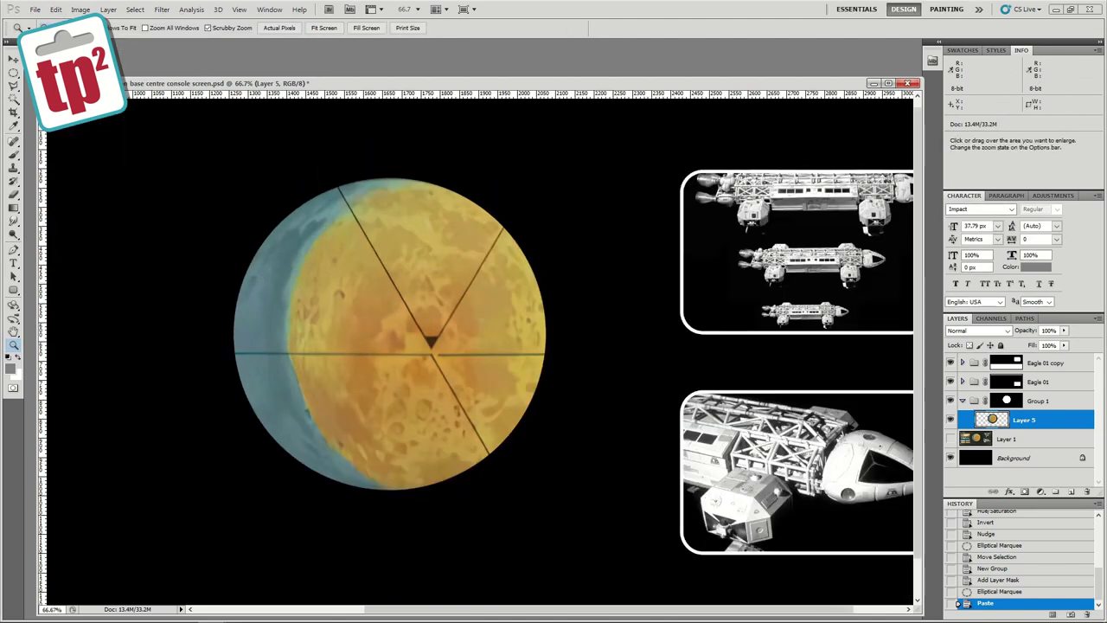
pyautogui.hotkey('ctrl', 't')
pyautogui.moveTo(591, 527); pyautogui.dragTo(579, 522)
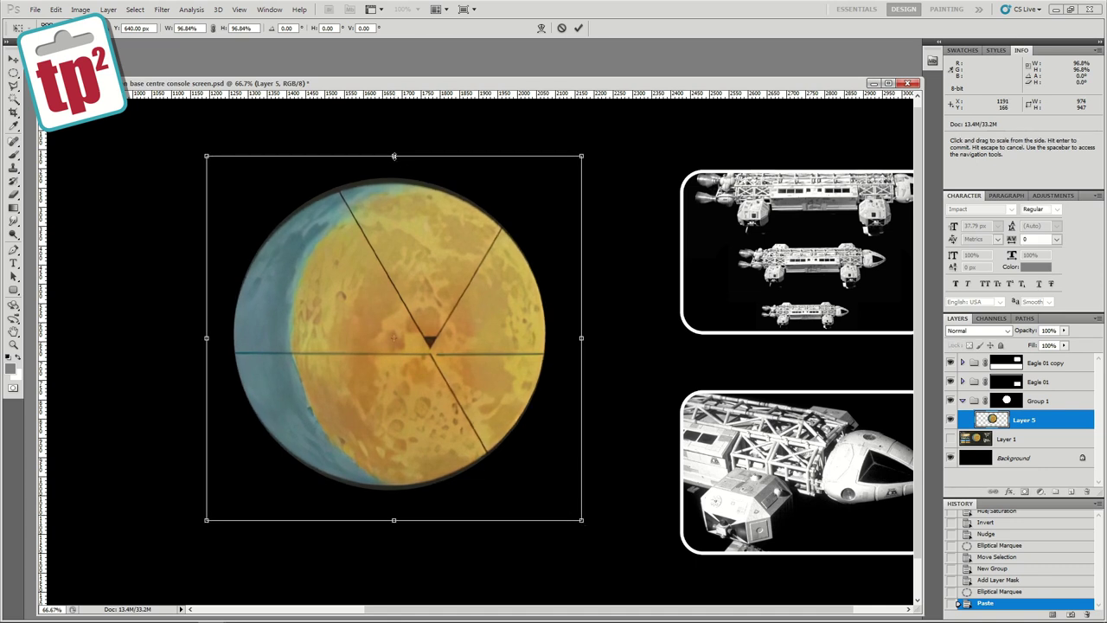
pyautogui.moveTo(394, 155); pyautogui.dragTo(393, 149)
pyautogui.press('Return')
pyautogui.press('Up')
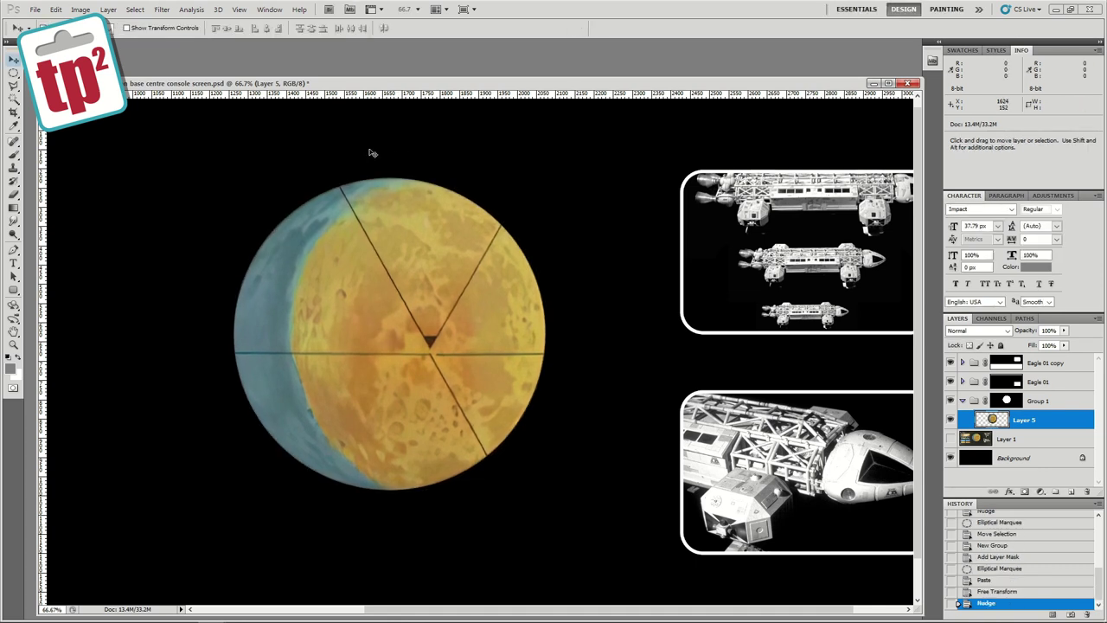
# Sharpen the moon layer and adjust its Levels with midtone input 0.86 and white input 223.
pyautogui.click(161, 9)
pyautogui.click(304, 163)
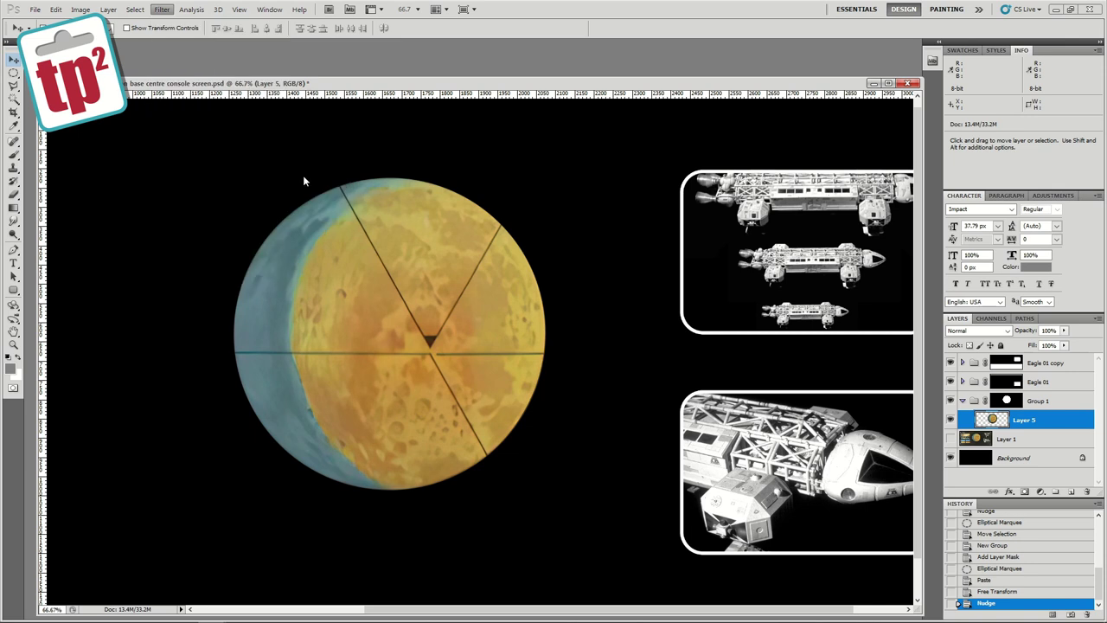
pyautogui.click(81, 9)
pyautogui.moveTo(127, 40)
pyautogui.click(225, 48)
pyautogui.moveTo(830, 416); pyautogui.dragTo(826, 416)
pyautogui.click(883, 415)
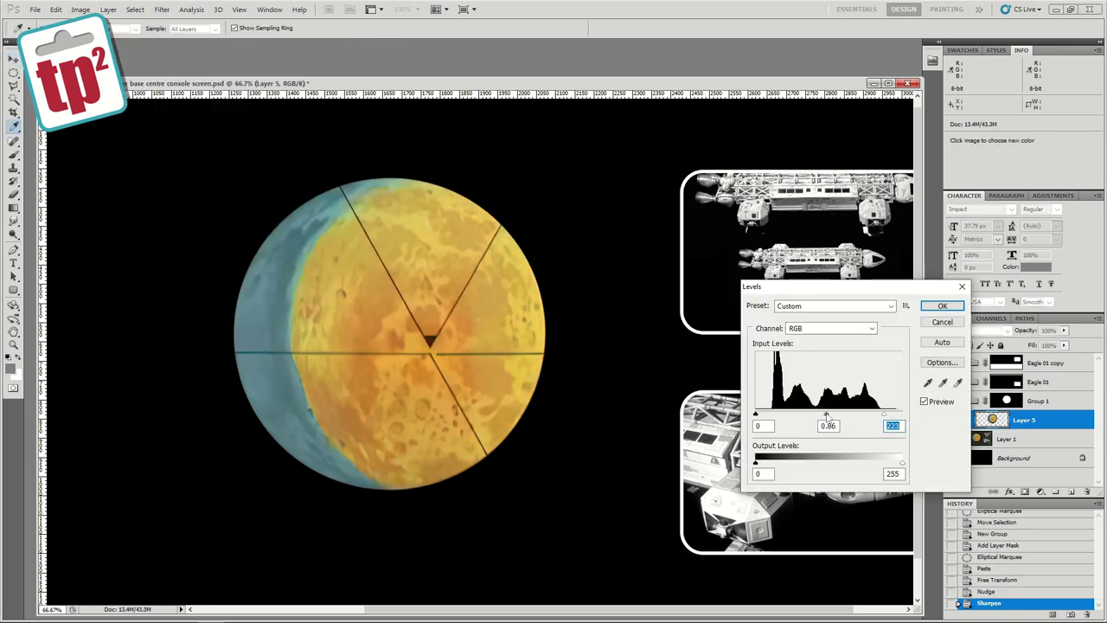
pyautogui.click(928, 308)
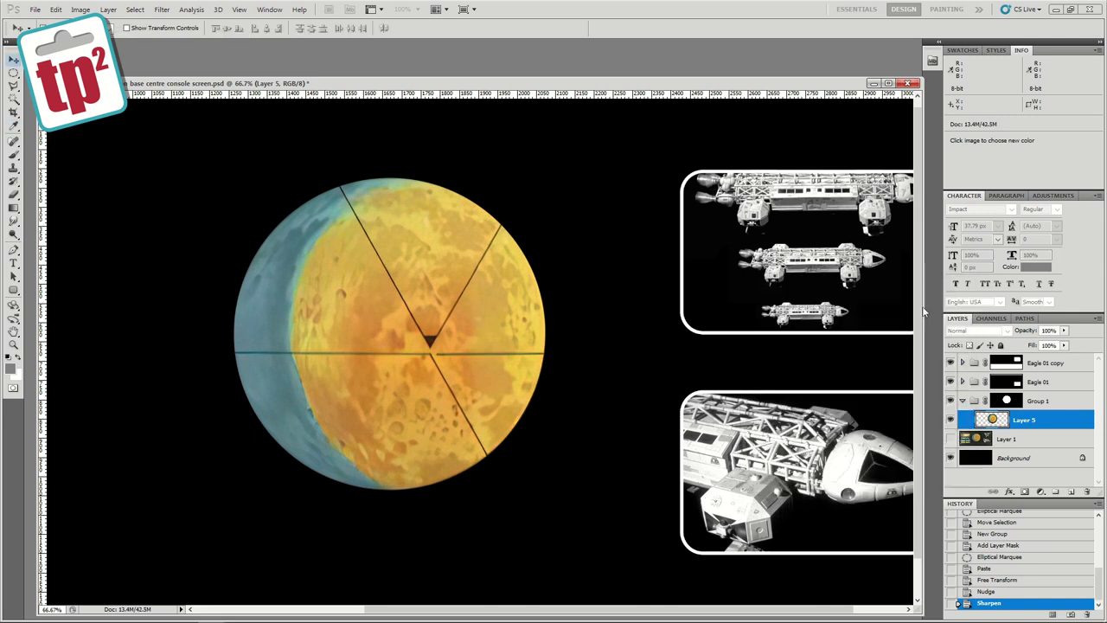
# Create a new layer above the moon, restore the default colours and set the Line tool weight to 6 px.
pyautogui.keyDown('ctrl'); pyautogui.click(383, 369); pyautogui.keyUp('ctrl')
pyautogui.moveTo(386, 370); pyautogui.dragTo(426, 383)
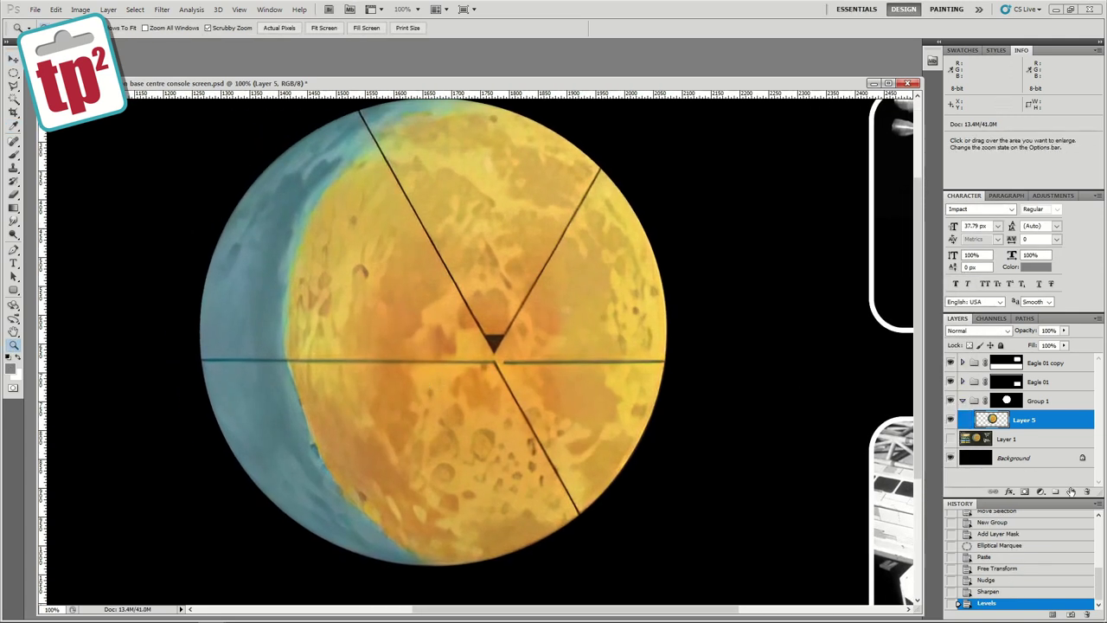
pyautogui.hotkey('ctrl', 'shift', 'alt', 'n')
pyautogui.press('d')
pyautogui.moveTo(13, 290); pyautogui.dragTo(53, 336)
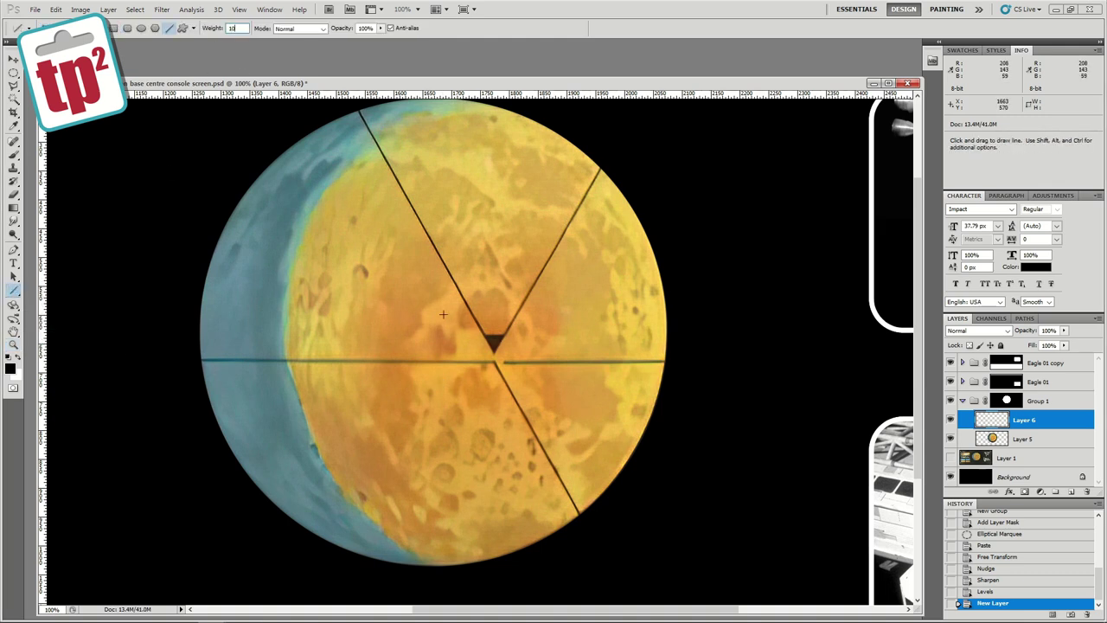
pyautogui.moveTo(496, 363); pyautogui.dragTo(414, 363)
pyautogui.hotkey('ctrl', 'z')
pyautogui.moveTo(245, 28); pyautogui.dragTo(208, 37)
pyautogui.write('6')
# Draw black 6 px lines over the moon's two horizontal segments and its lower diagonal.
pyautogui.click(13, 345)
pyautogui.click(284, 365)
pyautogui.click(13, 291)
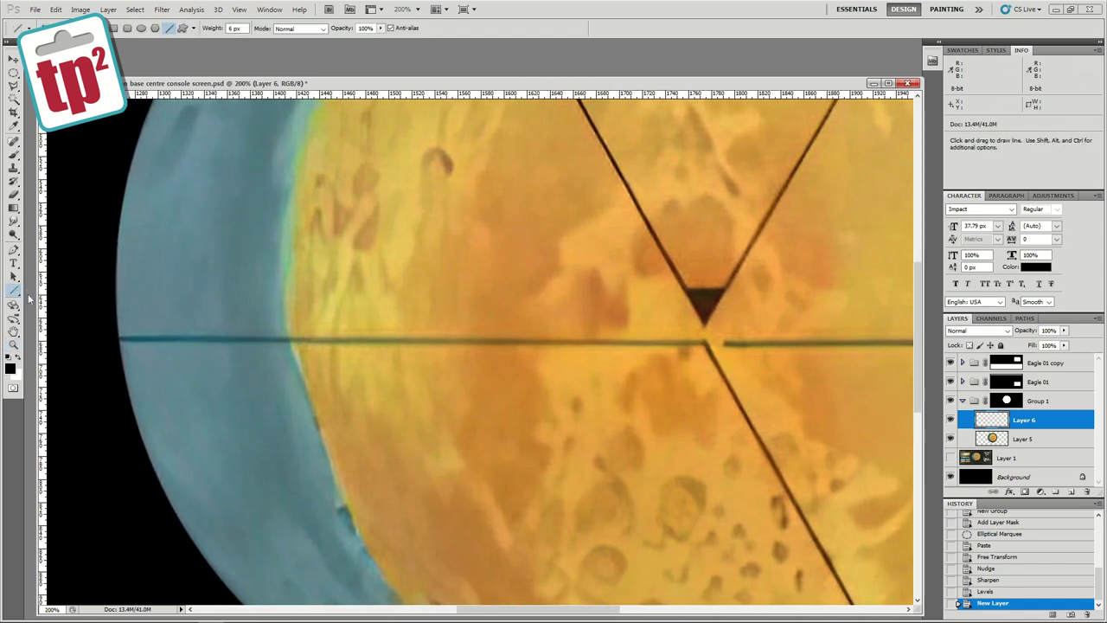
pyautogui.moveTo(115, 340); pyautogui.dragTo(424, 338)
pyautogui.moveTo(705, 328); pyautogui.dragTo(524, 280)
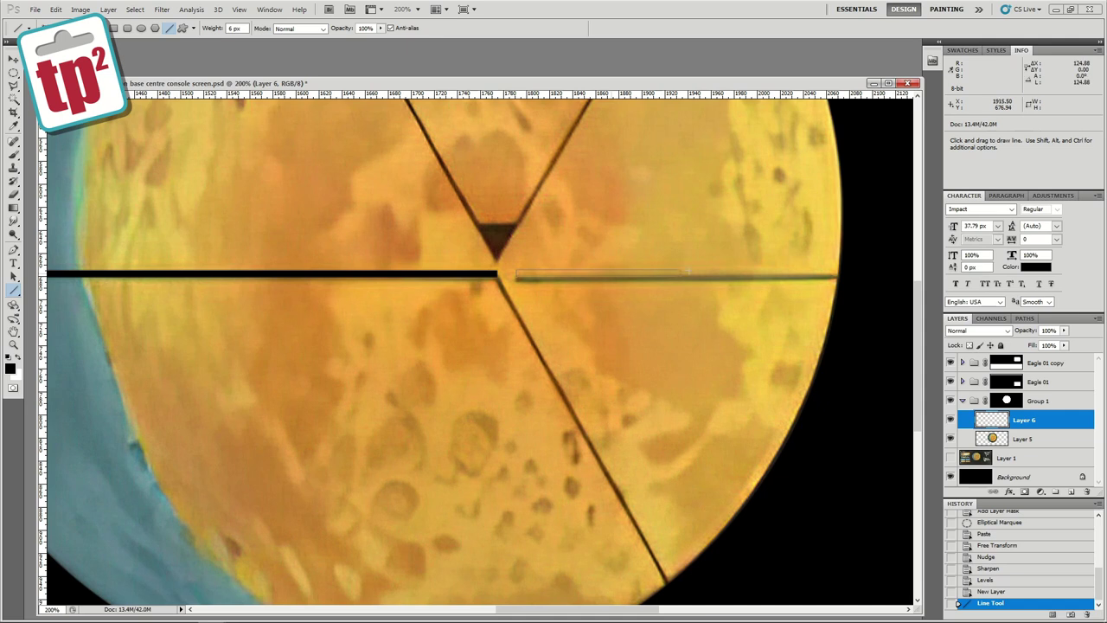
pyautogui.moveTo(689, 275); pyautogui.dragTo(802, 271)
pyautogui.moveTo(510, 300); pyautogui.dragTo(670, 588)
# Draw the two upper black diagonals over the moon so they meet in a V above the horizontal lines.
pyautogui.moveTo(279, 192); pyautogui.dragTo(315, 457)
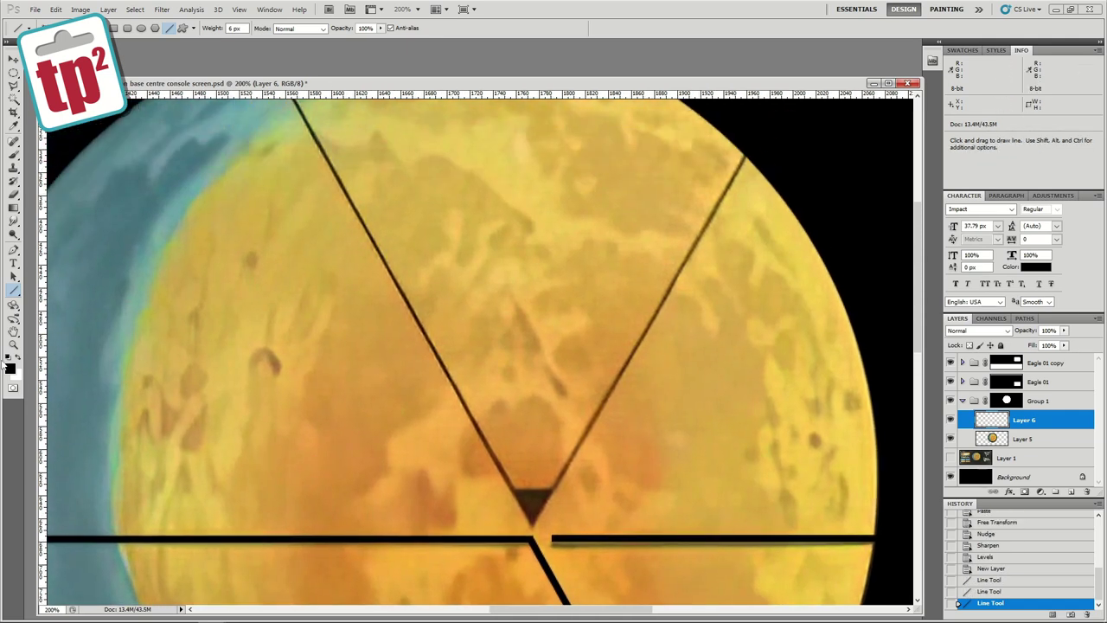
pyautogui.moveTo(397, 393); pyautogui.dragTo(354, 376)
pyautogui.moveTo(577, 351); pyautogui.dragTo(709, 124)
pyautogui.moveTo(489, 506); pyautogui.dragTo(210, 120)
pyautogui.moveTo(324, 461); pyautogui.dragTo(292, 327)
# Tidy the point of the V with the Eraser and small black brush dabs so the two diagonals join cleanly.
pyautogui.click(13, 345)
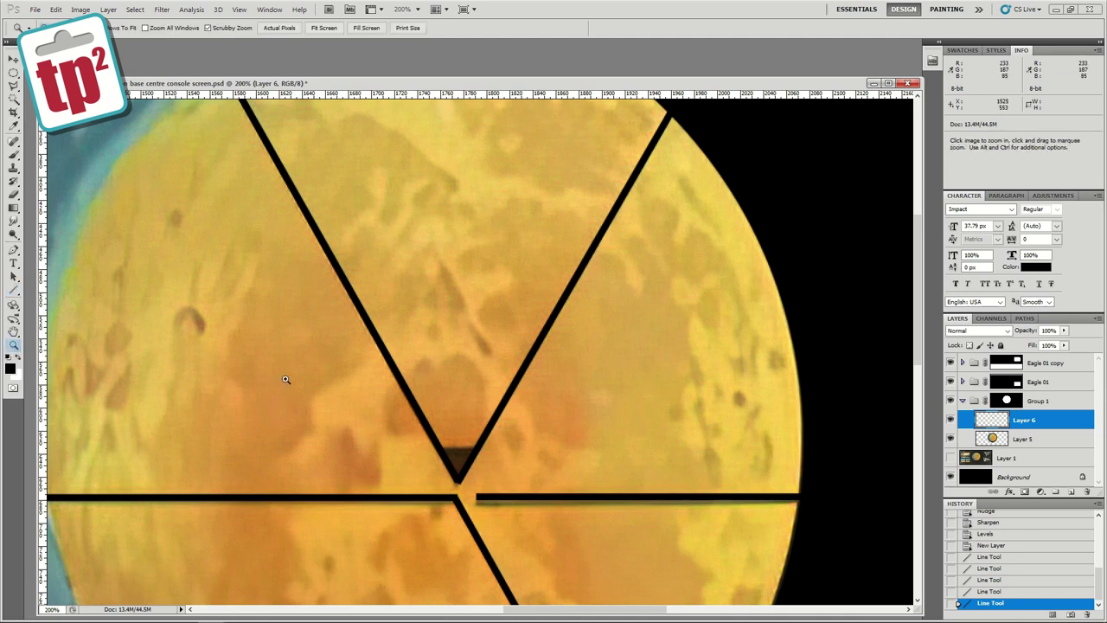
pyautogui.click(472, 464)
pyautogui.click(471, 463)
pyautogui.click(471, 463)
pyautogui.moveTo(438, 537); pyautogui.dragTo(425, 397)
pyautogui.click(13, 195)
pyautogui.press('[')
pyautogui.press('[')
pyautogui.press('[')
pyautogui.press('[')
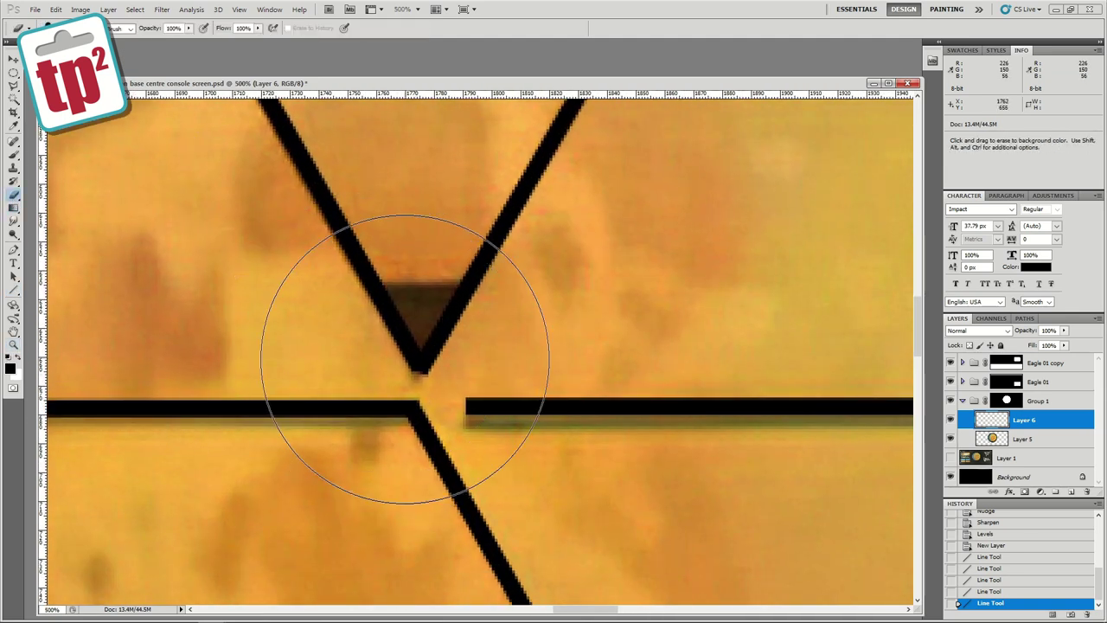
pyautogui.click(14, 154)
pyautogui.click(416, 369)
pyautogui.click(417, 370)
pyautogui.click(417, 372)
pyautogui.click(418, 373)
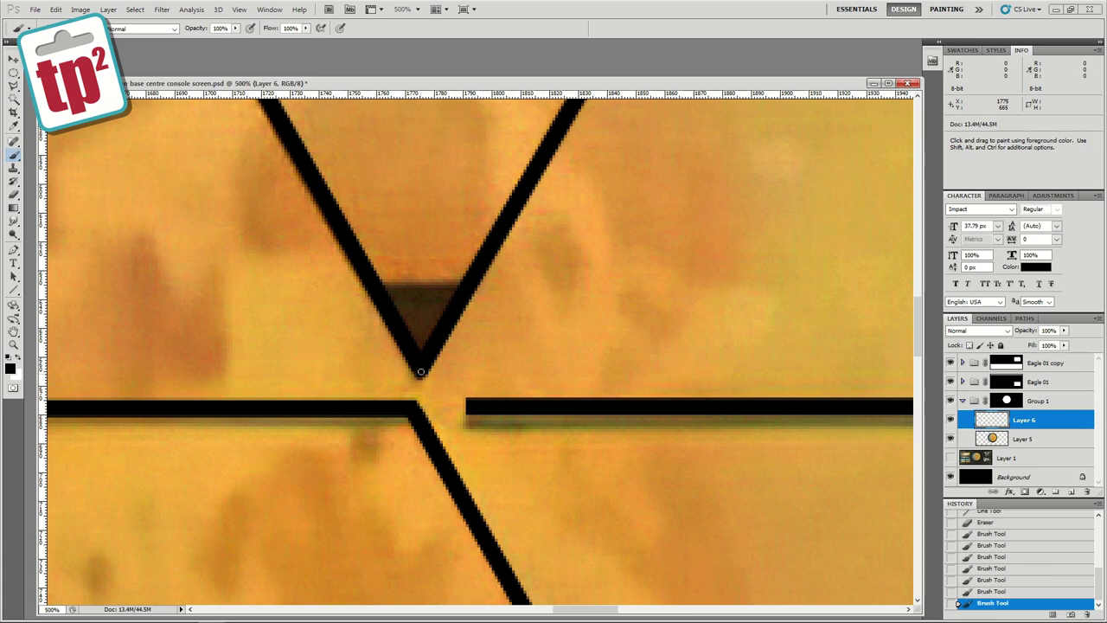
# Outline the small triangle inside the point of the V with the Polygonal Lasso, fill it black and deselect.
pyautogui.click(13, 86)
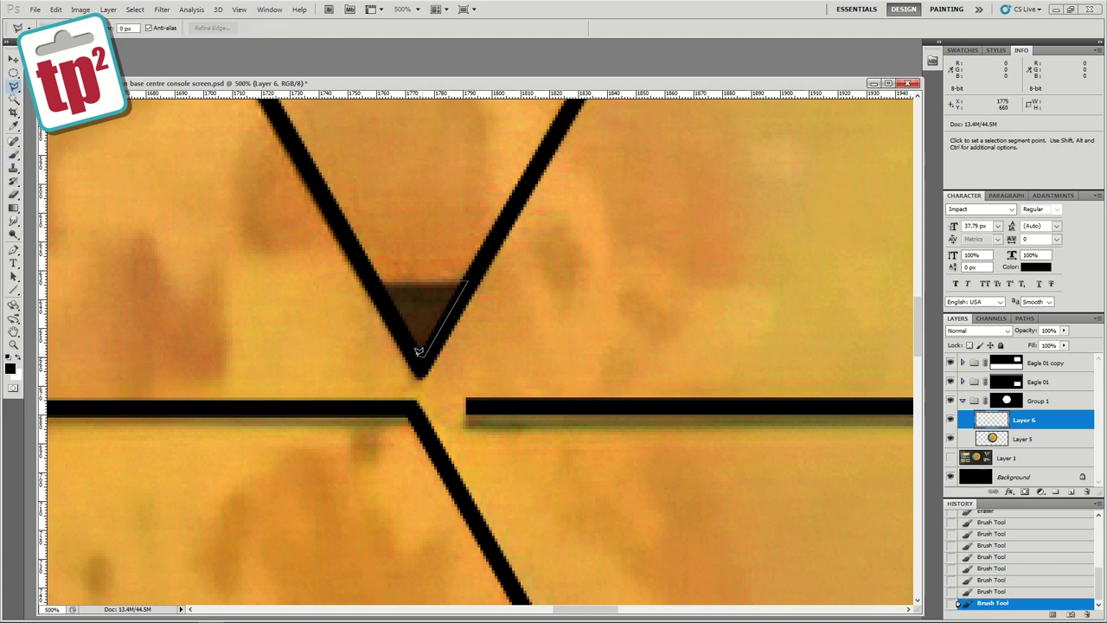
pyautogui.click(379, 277)
pyautogui.hotkey('alt', 'BackSpace')
pyautogui.hotkey('ctrl', 'd')
# Add a new empty layer directly above Layer 5 for retouching the moon beneath the black lines.
pyautogui.press('z')
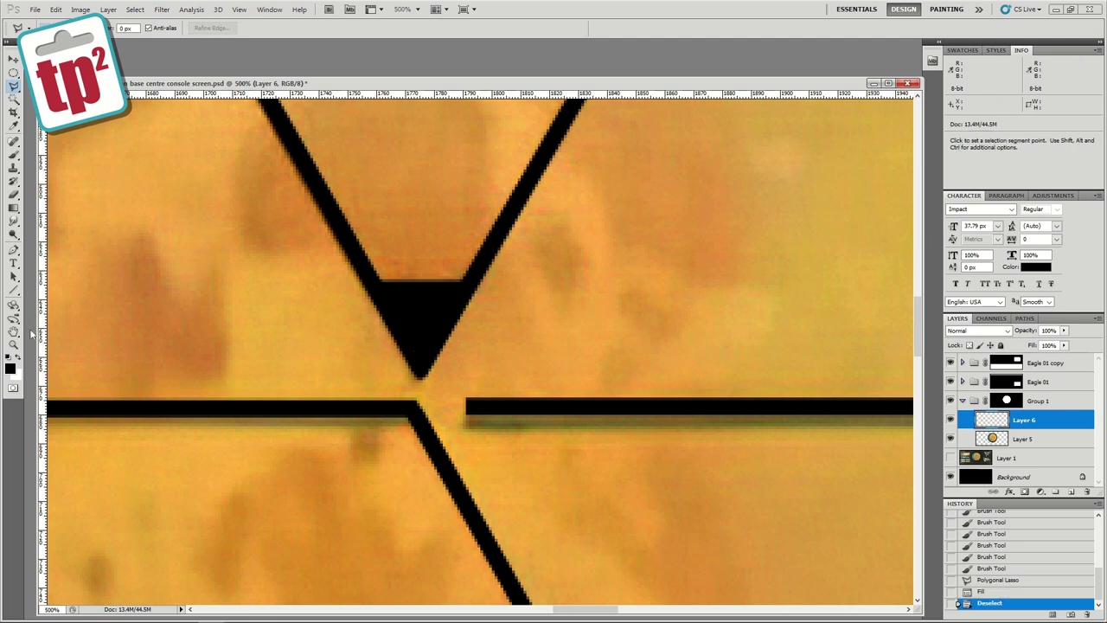
pyautogui.keyDown('alt'); pyautogui.click(320, 320); pyautogui.keyUp('alt')
pyautogui.keyDown('alt'); pyautogui.click(320, 321); pyautogui.keyUp('alt')
pyautogui.keyDown('alt'); pyautogui.click(320, 321); pyautogui.keyUp('alt')
pyautogui.keyDown('alt'); pyautogui.click(320, 321); pyautogui.keyUp('alt')
pyautogui.moveTo(321, 340); pyautogui.dragTo(425, 361)
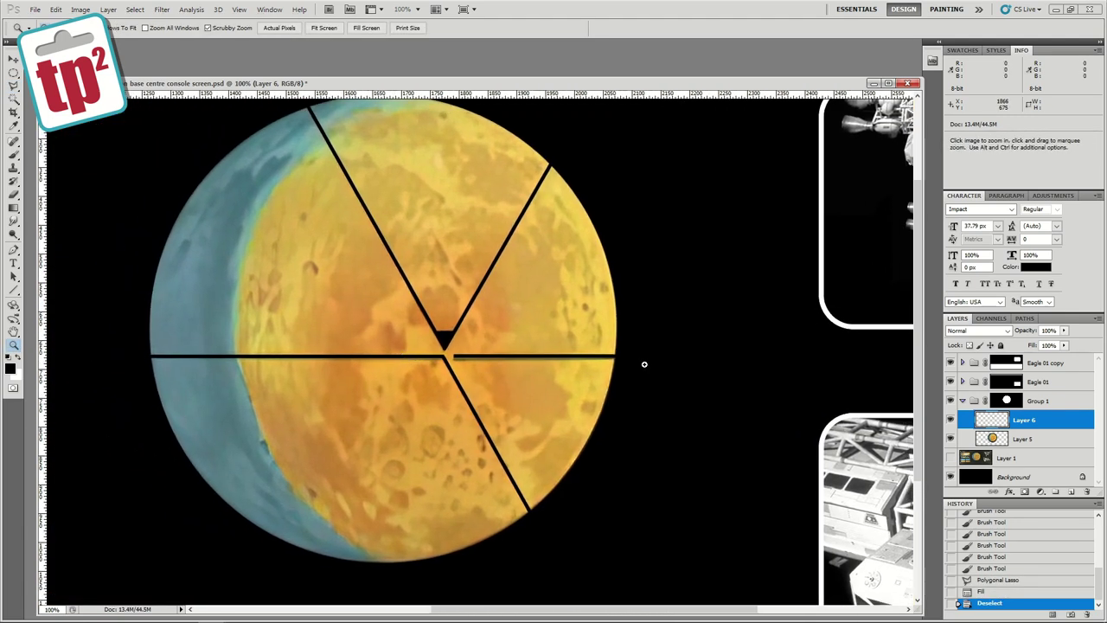
pyautogui.click(1036, 439)
pyautogui.click(1067, 492)
# Clone moon texture along the underside of the right horizontal line to cover the old blurry line.
pyautogui.click(514, 385)
pyautogui.press('s')
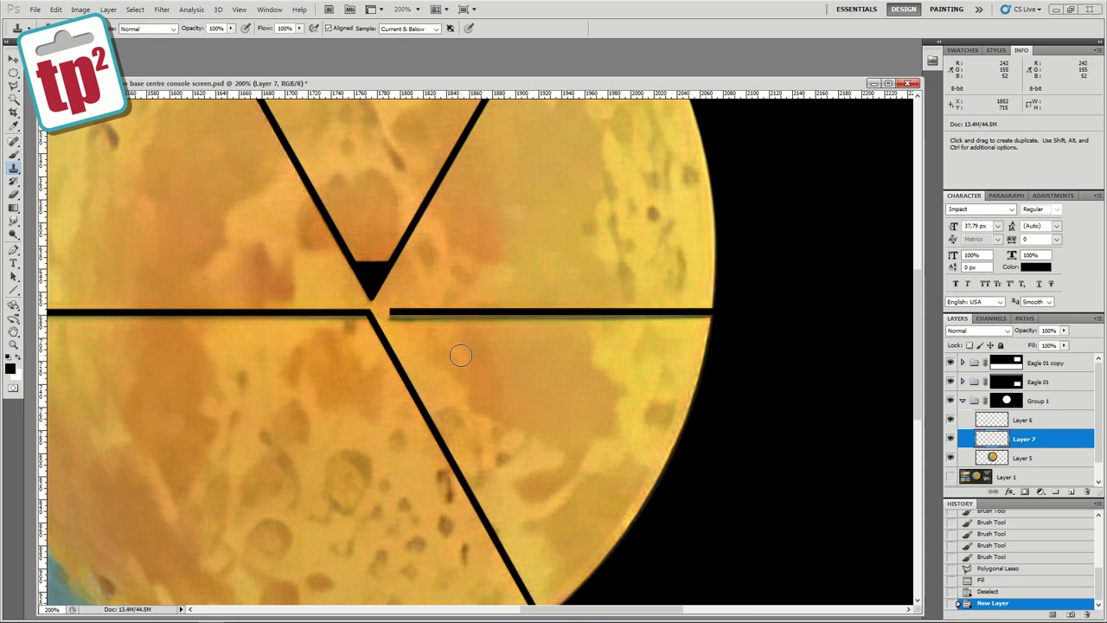
pyautogui.keyDown('alt'); pyautogui.click(589, 347); pyautogui.keyUp('alt')
pyautogui.click(594, 321)
pyautogui.click(610, 320)
pyautogui.click(628, 320)
pyautogui.click(644, 321)
pyautogui.click(661, 320)
pyautogui.click(683, 320)
pyautogui.click(699, 320)
pyautogui.moveTo(690, 320); pyautogui.dragTo(700, 329)
pyautogui.keyDown('alt'); pyautogui.click(526, 346); pyautogui.keyUp('alt')
pyautogui.moveTo(573, 321); pyautogui.dragTo(460, 321)
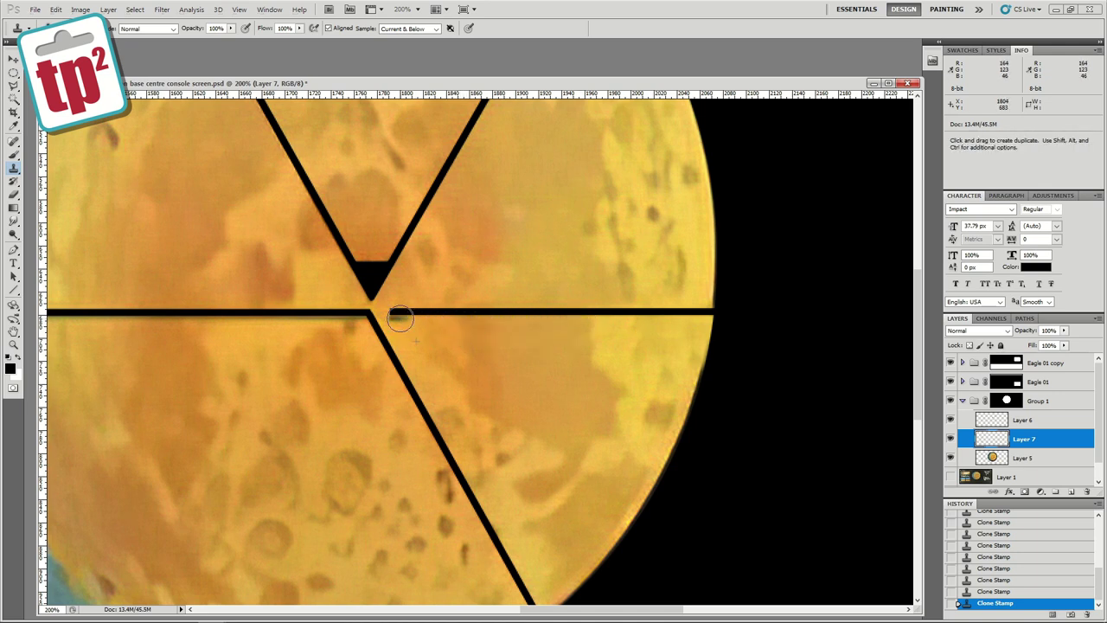
# Clone out the old line remnants near the centre gap and beneath the left horizontal line up to the blue crescent.
pyautogui.keyDown('alt'); pyautogui.click(289, 335); pyautogui.keyUp('alt')
pyautogui.moveTo(358, 320)
pyautogui.mouseDown()
pyautogui.moveTo(371, 347)
pyautogui.moveTo(415, 340)
pyautogui.moveTo(396, 337)
pyautogui.moveTo(419, 348)
pyautogui.moveTo(375, 314)
pyautogui.mouseUp()
pyautogui.keyDown('alt'); pyautogui.click(411, 338); pyautogui.keyUp('alt')
pyautogui.press('[')
pyautogui.keyDown('alt'); pyautogui.click(405, 340); pyautogui.keyUp('alt')
pyautogui.keyDown('alt'); pyautogui.click(289, 337); pyautogui.keyUp('alt')
pyautogui.moveTo(297, 323); pyautogui.dragTo(311, 326)
pyautogui.keyDown('alt'); pyautogui.click(281, 336); pyautogui.keyUp('alt')
pyautogui.keyDown('alt'); pyautogui.click(202, 335); pyautogui.keyUp('alt')
pyautogui.moveTo(205, 317); pyautogui.dragTo(212, 317)
pyautogui.hscroll(-5, 217, 322)
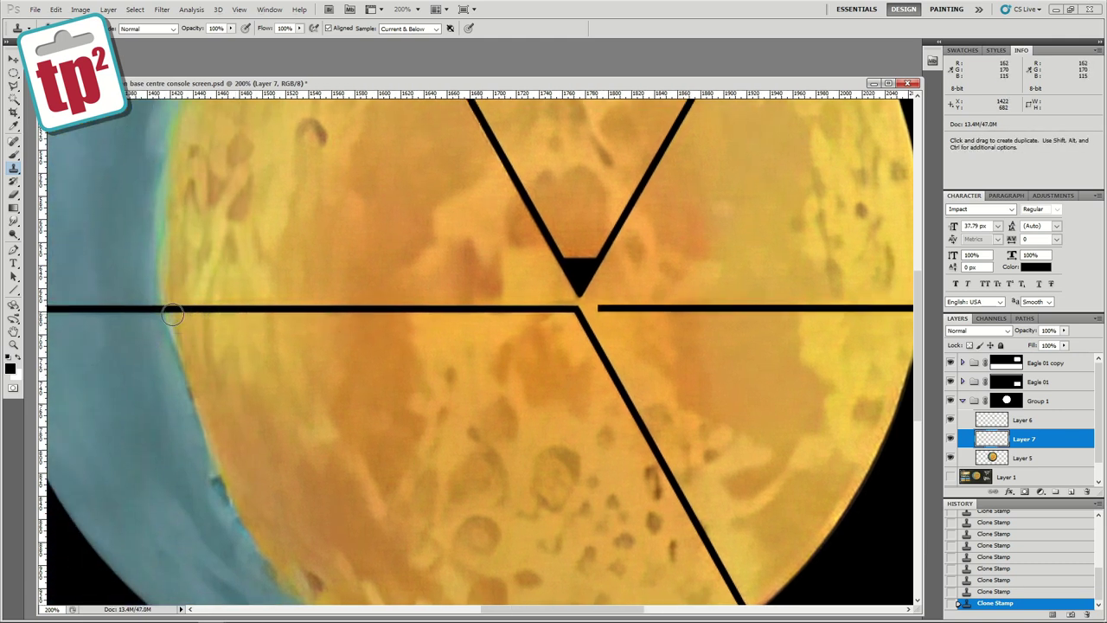
pyautogui.keyDown('alt'); pyautogui.click(167, 317); pyautogui.keyUp('alt')
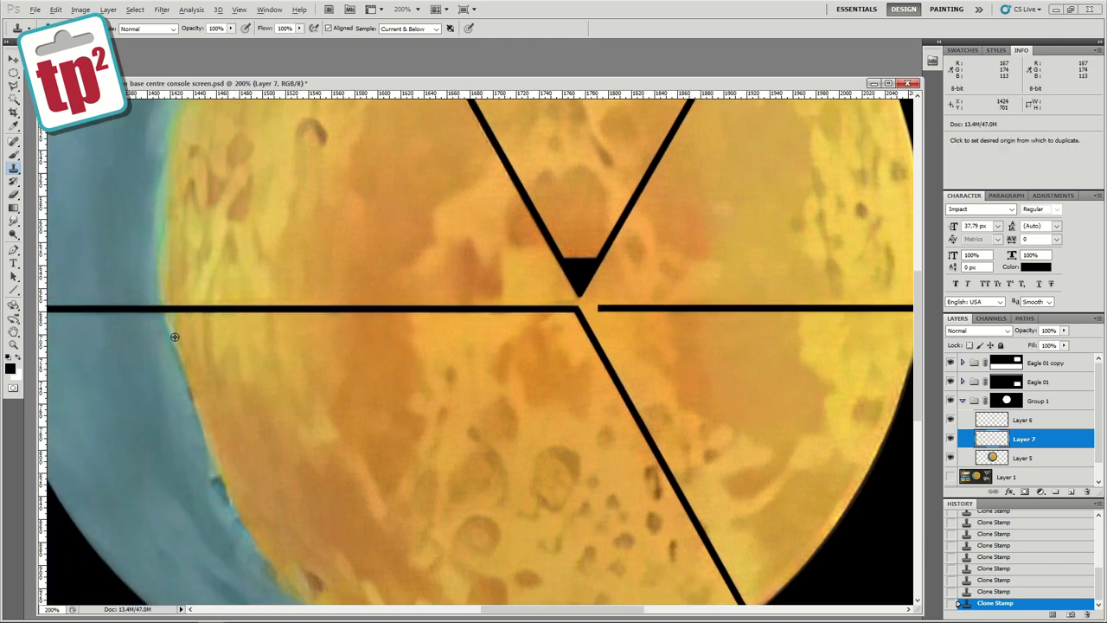
pyautogui.hscroll(-3, 108, 313)
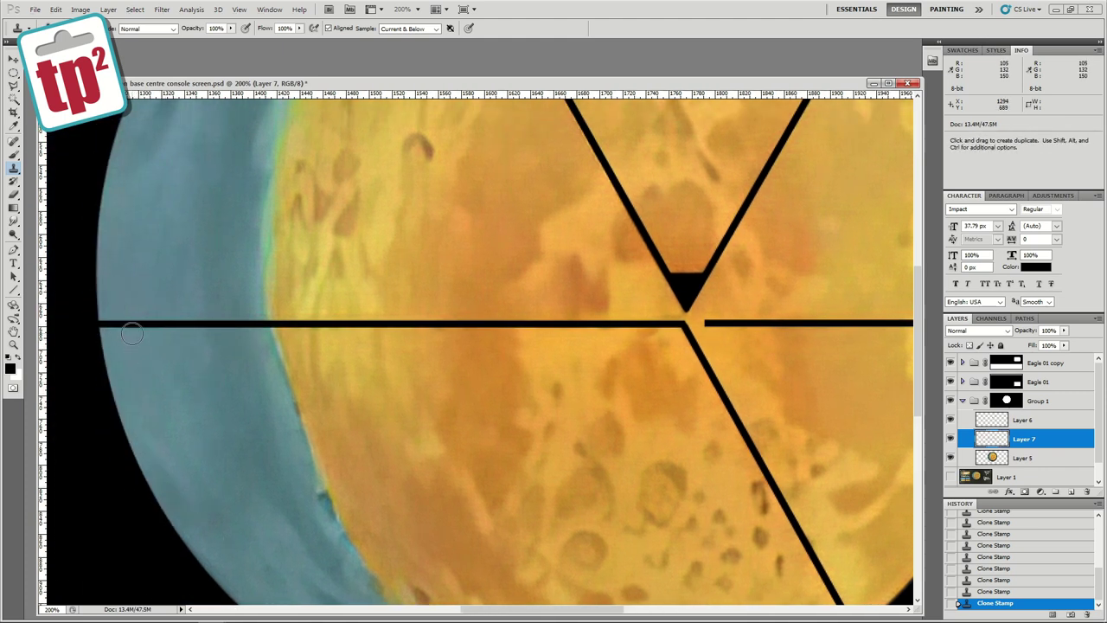
# Clone moon texture over the uneven left and right rims of the moon.
pyautogui.moveTo(113, 181); pyautogui.dragTo(133, 292)
pyautogui.moveTo(563, 488)
pyautogui.mouseDown()
pyautogui.moveTo(408, 285)
pyautogui.moveTo(249, 329)
pyautogui.mouseUp()
pyautogui.moveTo(697, 382)
pyautogui.mouseDown()
pyautogui.moveTo(648, 478)
pyautogui.moveTo(717, 268)
pyautogui.moveTo(717, 153)
pyautogui.mouseUp()
pyautogui.scroll(3, 710, 228)
pyautogui.scroll(2, 701, 259)
pyautogui.scroll(-9, 692, 242)
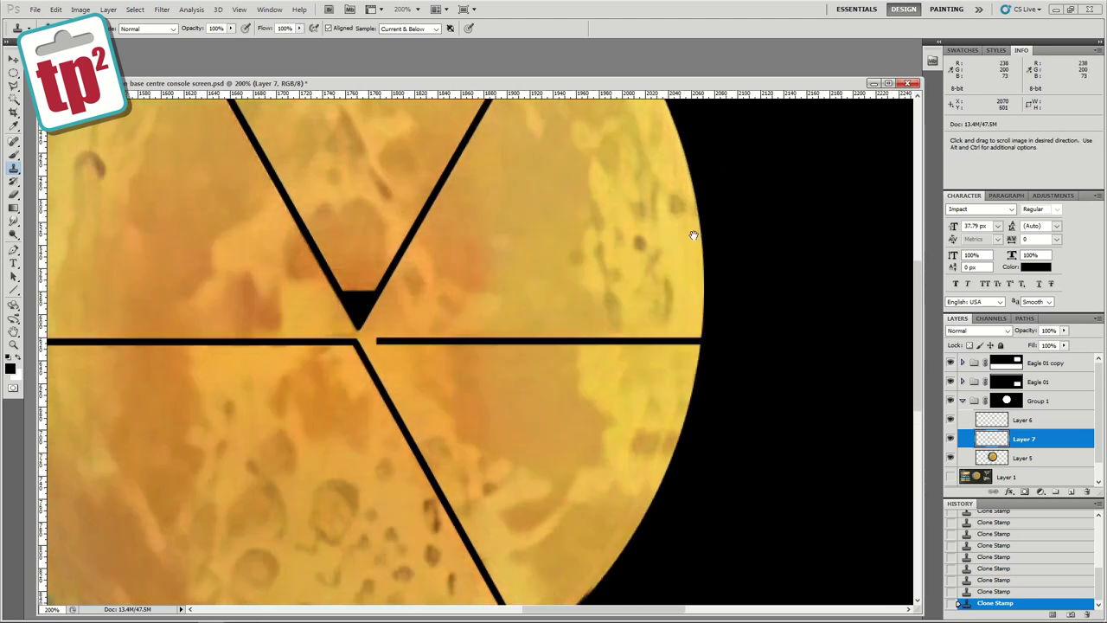
# Clone clean texture along the moon's lower rim, including the edge of the blue crescent.
pyautogui.moveTo(586, 425)
pyautogui.mouseDown()
pyautogui.moveTo(558, 432)
pyautogui.moveTo(563, 450)
pyautogui.moveTo(459, 509)
pyautogui.moveTo(332, 550)
pyautogui.mouseUp()
pyautogui.moveTo(243, 550); pyautogui.dragTo(422, 494)
pyautogui.keyDown('alt'); pyautogui.click(393, 472); pyautogui.keyUp('alt')
pyautogui.click(418, 496)
pyautogui.keyDown('alt'); pyautogui.click(411, 479); pyautogui.keyUp('alt')
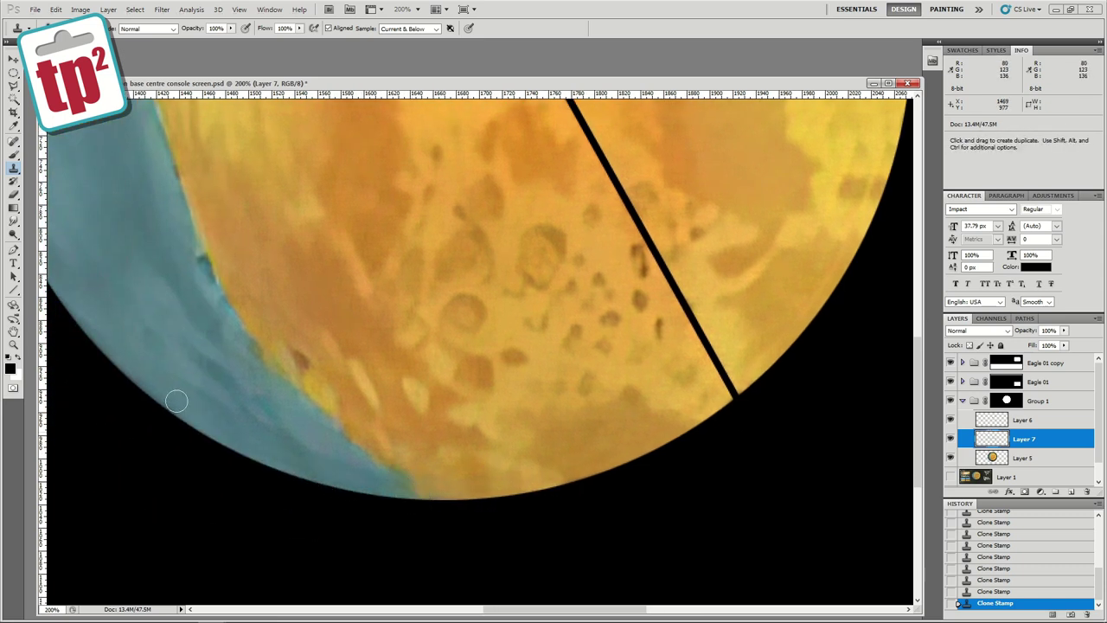
pyautogui.moveTo(178, 396); pyautogui.dragTo(267, 445)
pyautogui.moveTo(185, 385)
pyautogui.mouseDown()
pyautogui.moveTo(271, 454)
pyautogui.moveTo(268, 467)
pyautogui.mouseUp()
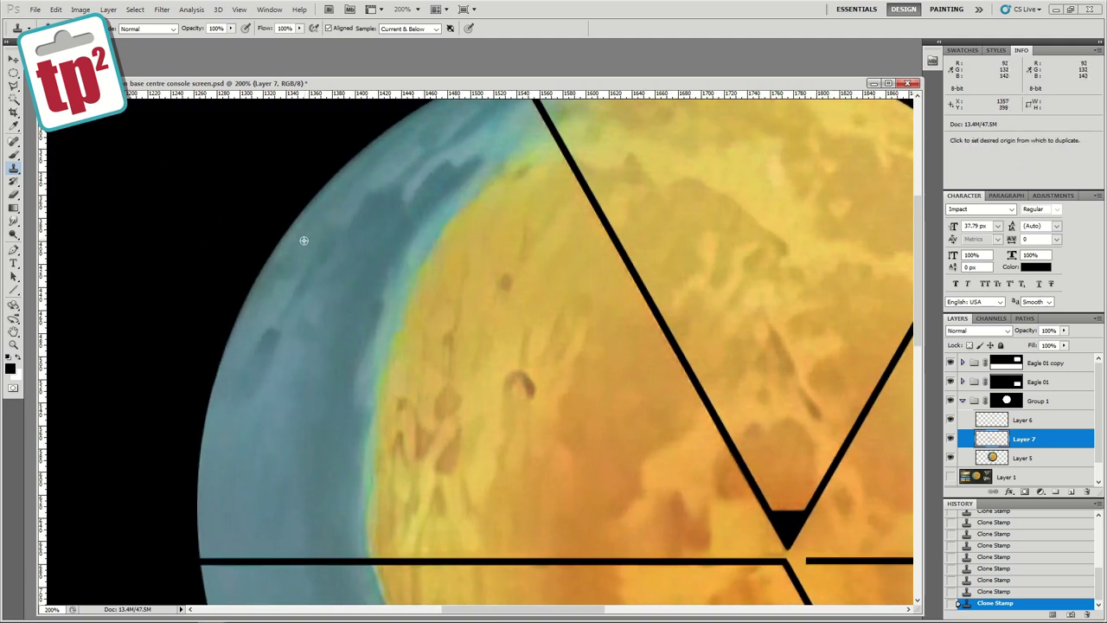
# Clone clean texture along the moon's upper rim, from the blue crescent across to the yellow area.
pyautogui.moveTo(429, 156); pyautogui.dragTo(346, 247)
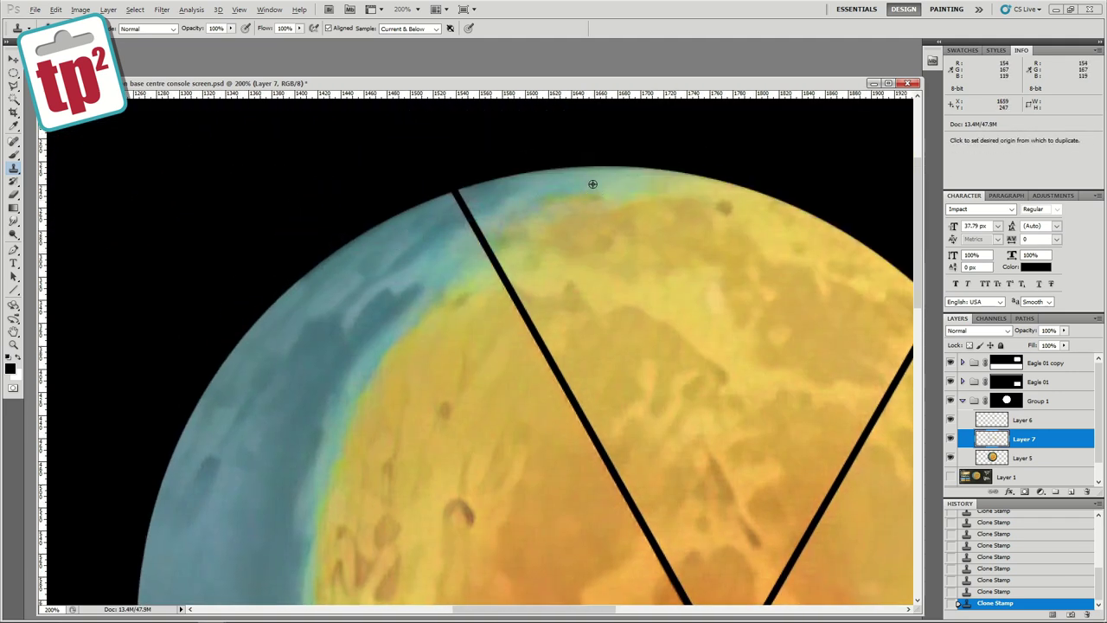
pyautogui.moveTo(631, 163); pyautogui.dragTo(751, 185)
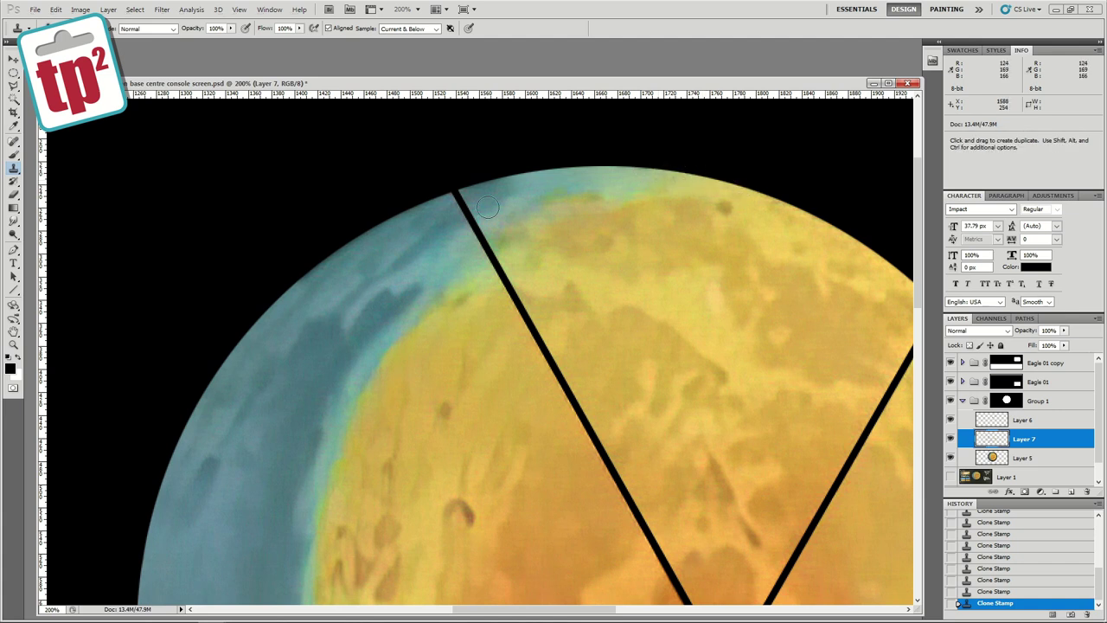
pyautogui.click(15, 345)
pyautogui.keyDown('alt'); pyautogui.click(440, 292); pyautogui.keyUp('alt')
pyautogui.moveTo(492, 436); pyautogui.dragTo(450, 324)
pyautogui.keyDown('alt'); pyautogui.click(535, 346); pyautogui.keyUp('alt')
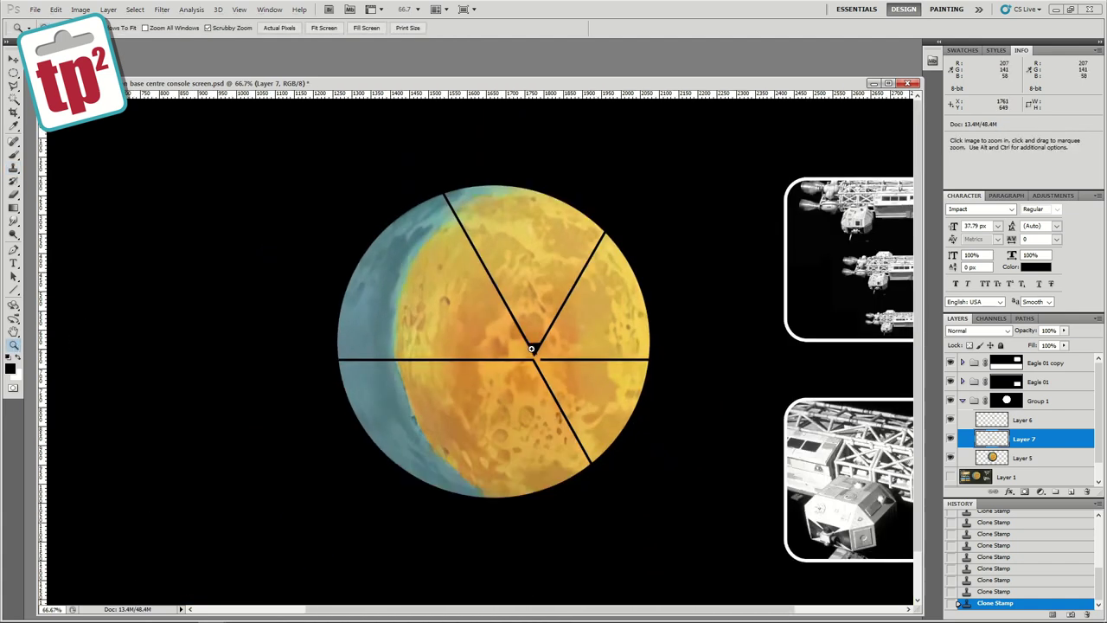
# Add a Brightness/Contrast adjustment layer above Layer 7 and strengthen the moon's contrast.
pyautogui.click(108, 9)
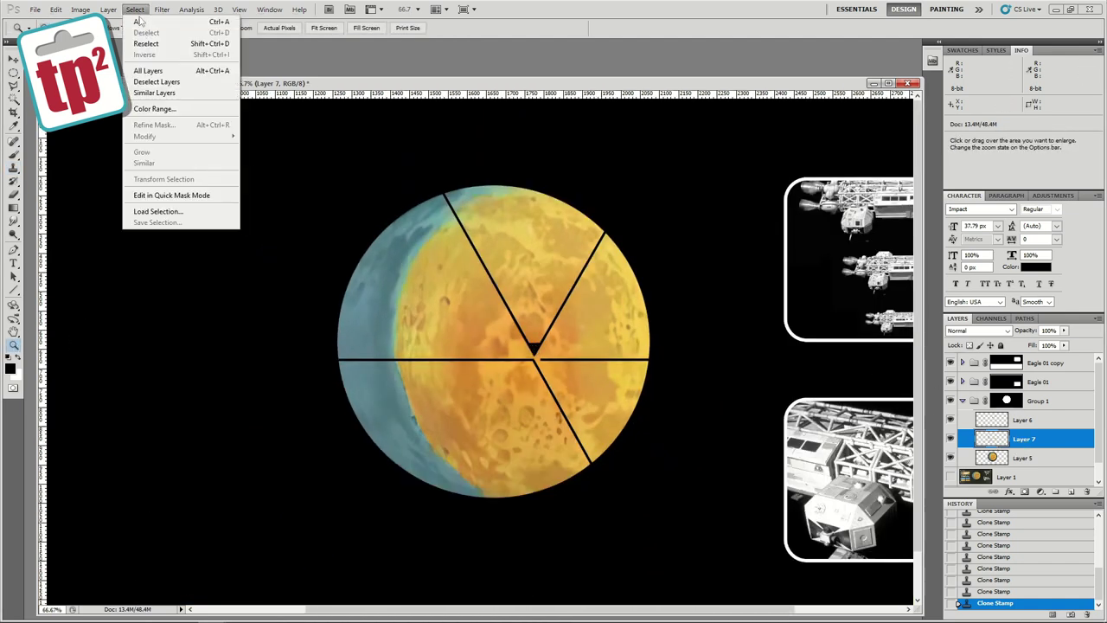
pyautogui.moveTo(151, 109)
pyautogui.click(277, 112)
pyautogui.click(646, 199)
pyautogui.moveTo(1005, 237); pyautogui.dragTo(1012, 259)
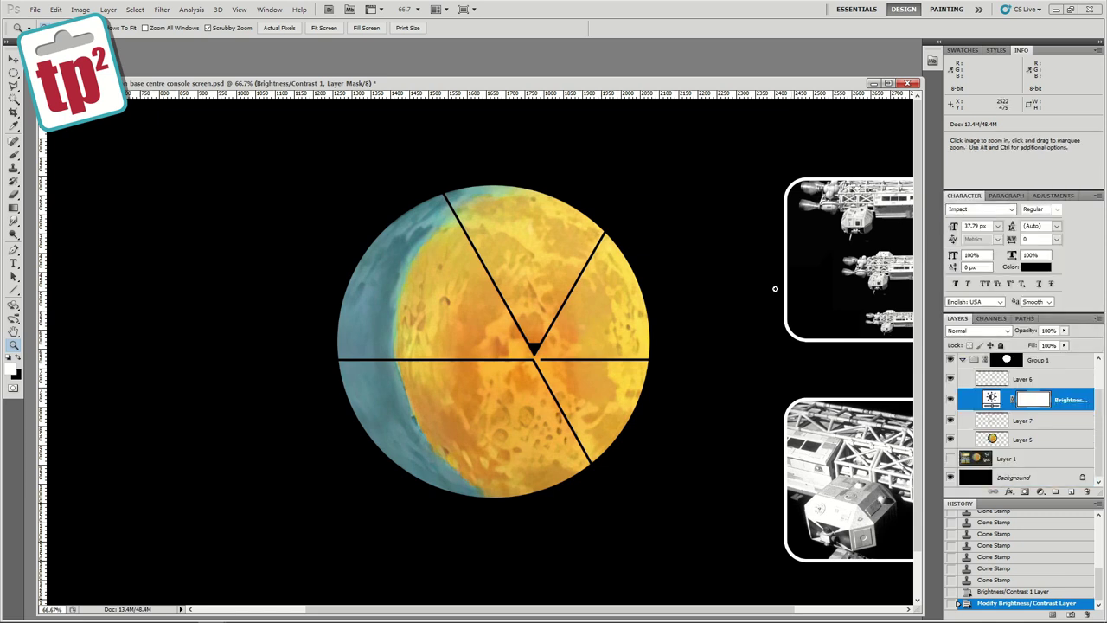
# Save the document and show Layer 1 as the reference for the artwork beside the moon.
pyautogui.hotkey('ctrl', '-')
pyautogui.hotkey('alt', 'f')
pyautogui.press('Escape')
pyautogui.click(14, 344)
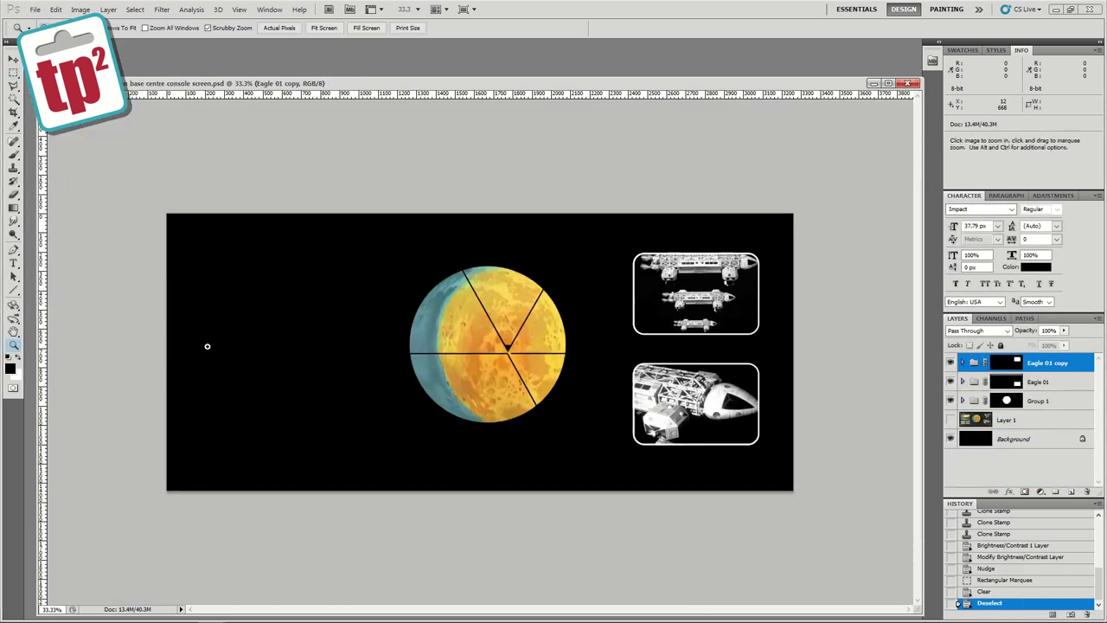
pyautogui.click(207, 346)
pyautogui.click(951, 419)
pyautogui.click(190, 425)
pyautogui.moveTo(191, 426); pyautogui.dragTo(303, 295)
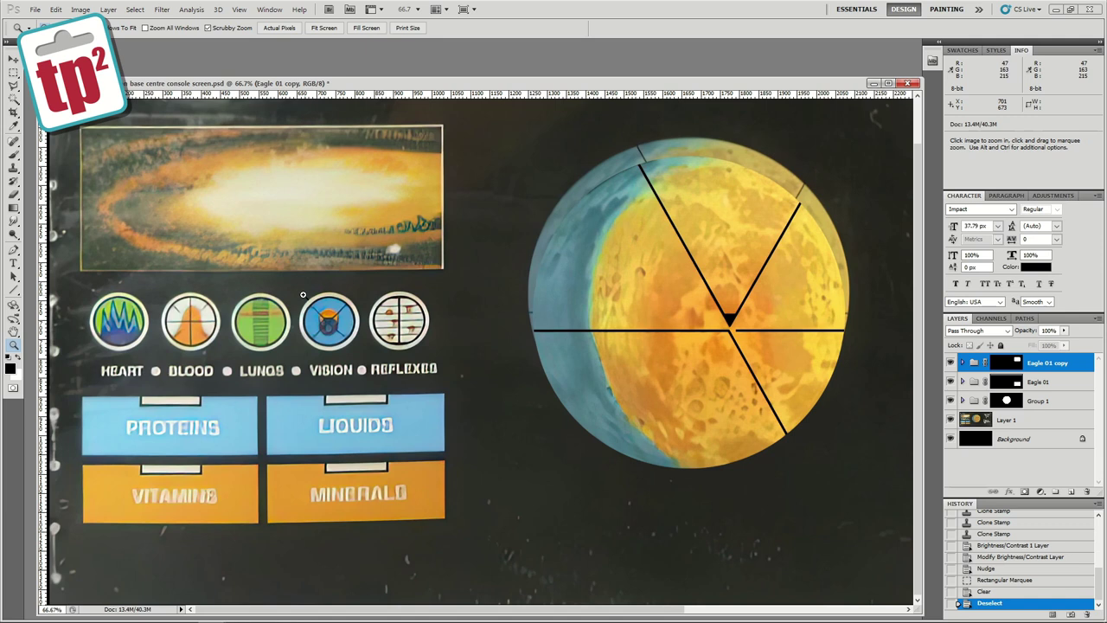
# Bring up the original Moon Base photo in a small window and examine its body-function labels and nutrient boxes.
pyautogui.moveTo(156, 611)
pyautogui.click(123, 558)
pyautogui.moveTo(309, 377); pyautogui.dragTo(602, 74)
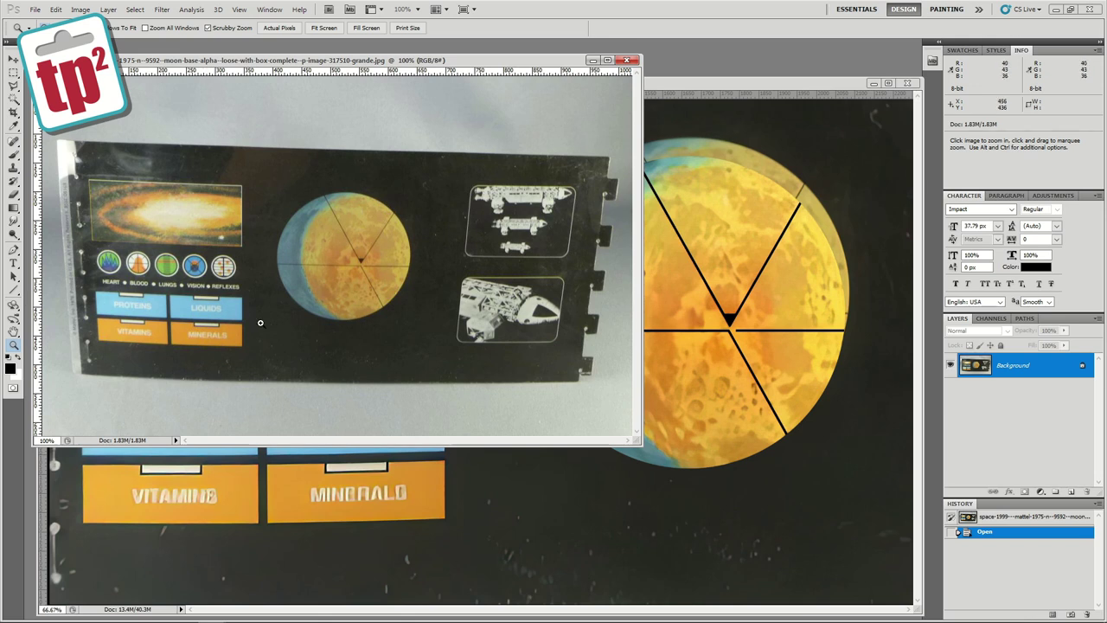
pyautogui.click(152, 288)
pyautogui.moveTo(165, 294); pyautogui.dragTo(207, 140)
pyautogui.moveTo(642, 445); pyautogui.dragTo(430, 290)
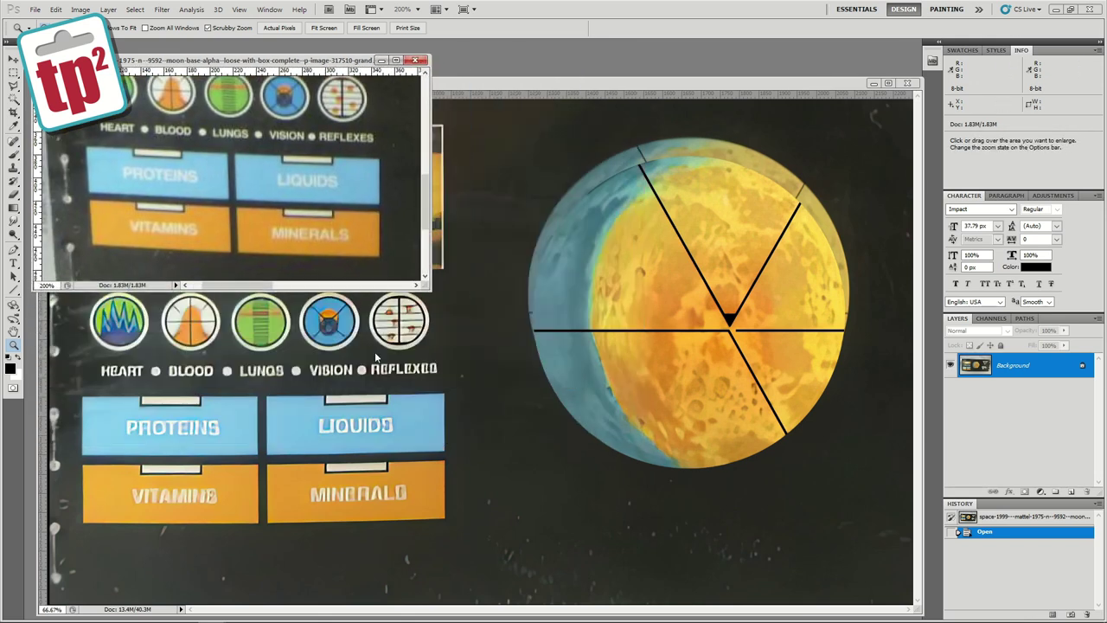
# Return to the console screen document and create a group named proteins containing a new layer.
pyautogui.click(374, 351)
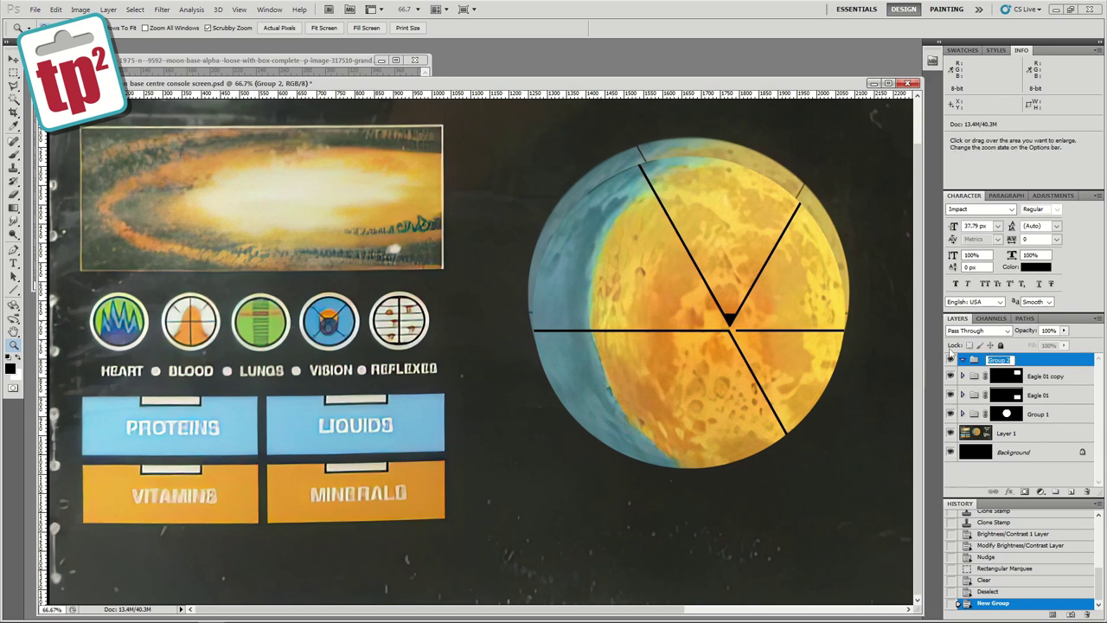
pyautogui.press('Return')
pyautogui.click(334, 418)
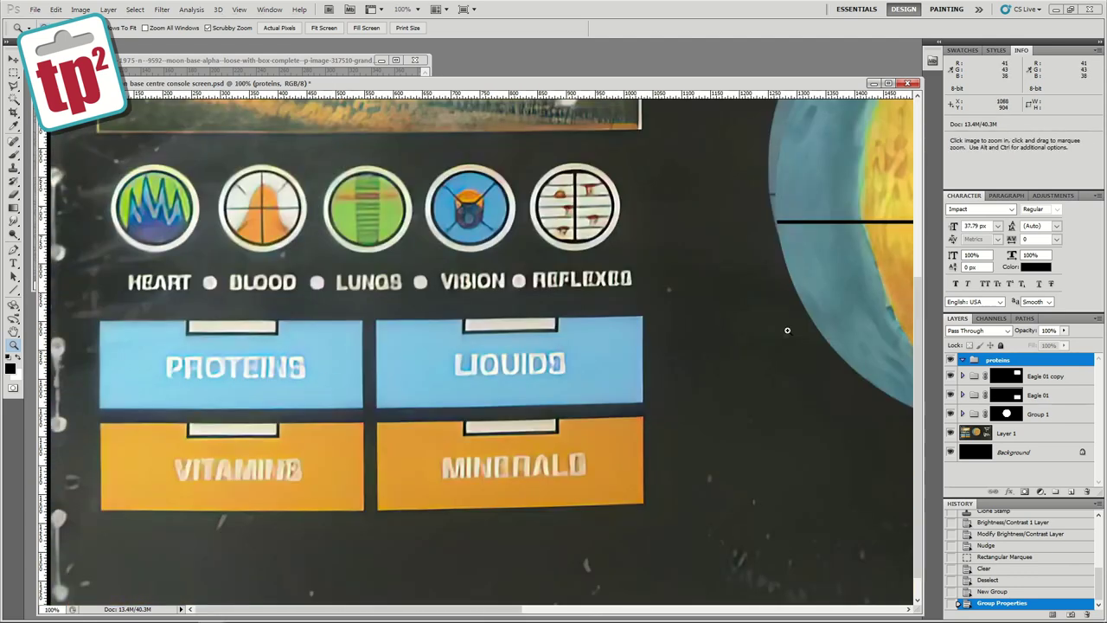
pyautogui.hotkey('ctrl', 'shift', 'alt', 'n')
# Choose a deeper blue based on the PROTEINS box and fill a rectangle of about 457 by 153 px over it.
pyautogui.press('i')
pyautogui.click(12, 367)
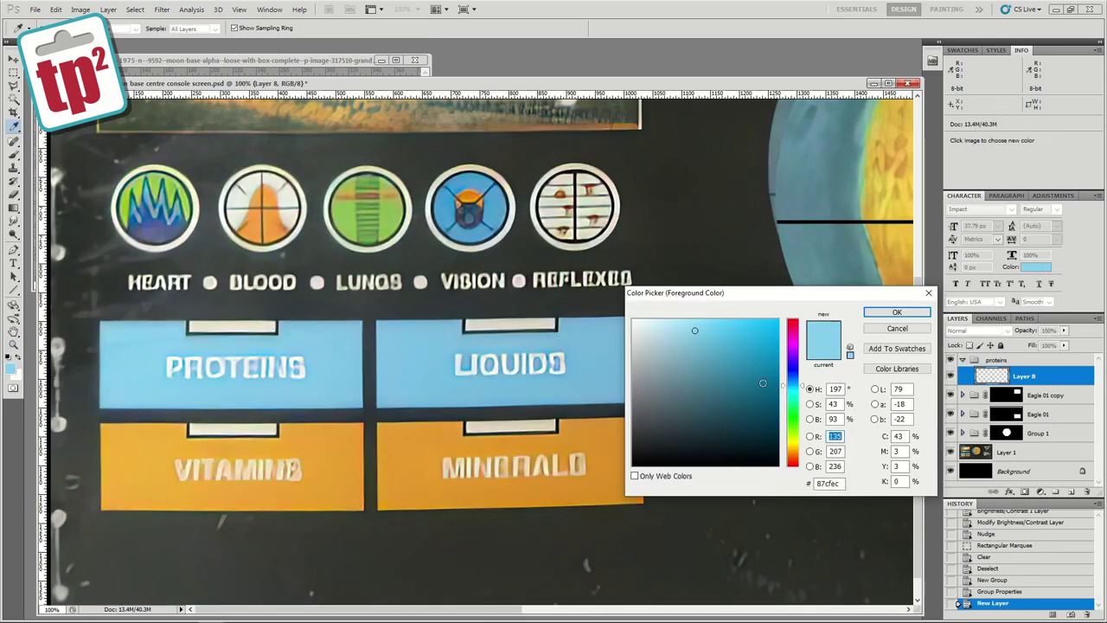
pyautogui.click(896, 313)
pyautogui.press('m')
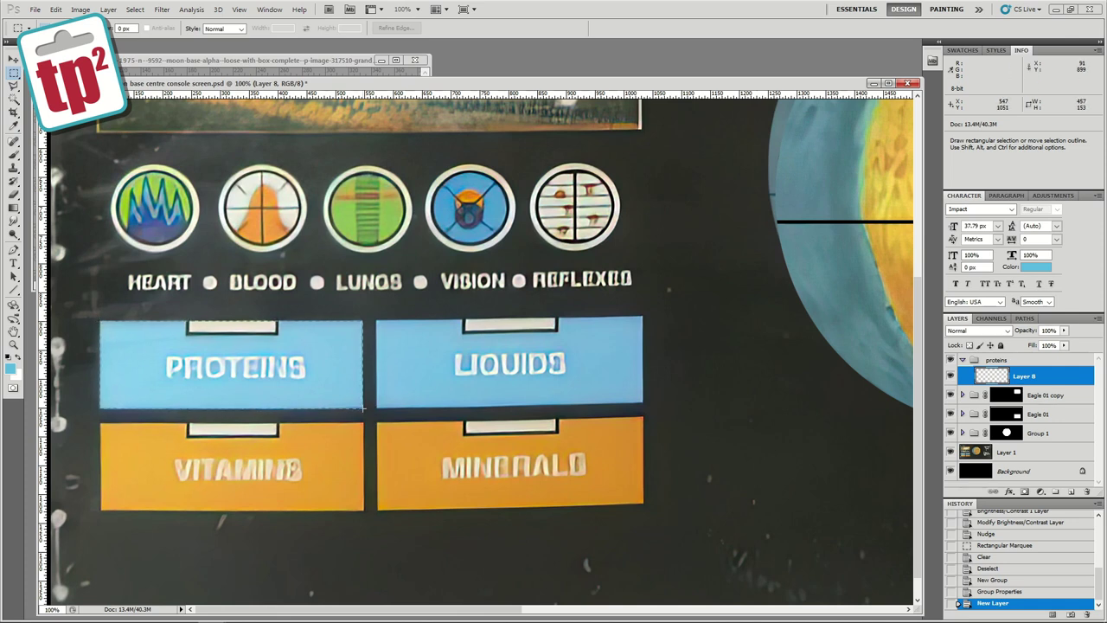
pyautogui.hotkey('alt', 'BackSpace')
pyautogui.moveTo(259, 368); pyautogui.dragTo(528, 367)
pyautogui.hotkey('ctrl', 'd')
# Duplicate the blue rectangle, move the copy 479 px across onto the LIQUIDS box and merge it down into Layer 8.
pyautogui.rightClick(1025, 383)
pyautogui.click(1028, 151)
pyautogui.press('Return')
pyautogui.press('v')
pyautogui.moveTo(209, 337); pyautogui.dragTo(484, 336)
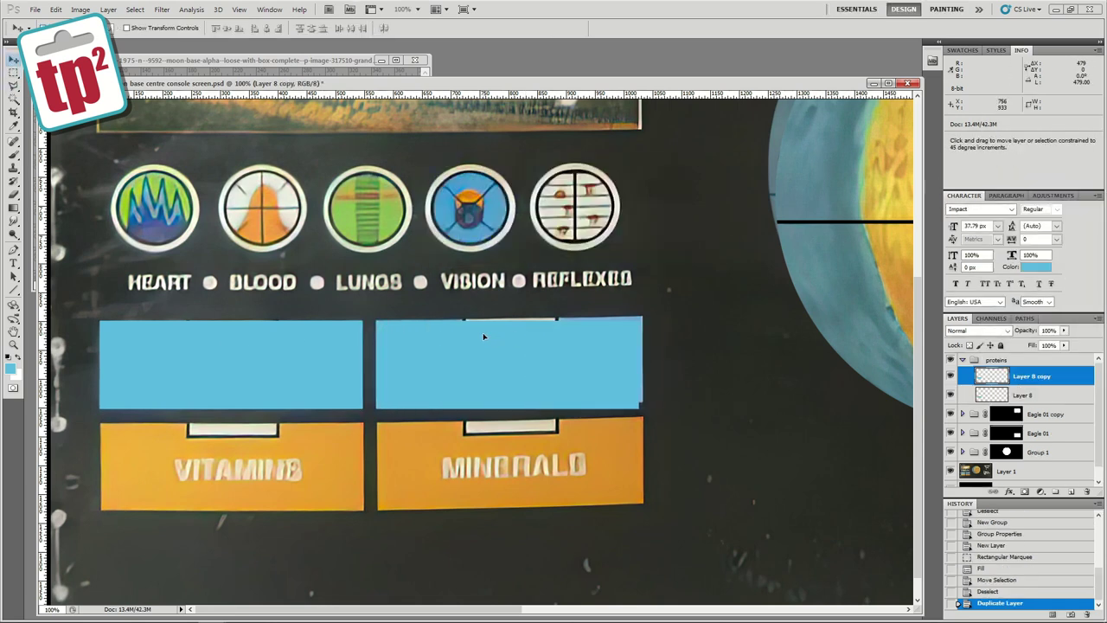
pyautogui.hotkey('ctrl', 'e')
# Duplicate the merged pair of blue rectangles and place the copy over the VITAMINS and MINERALS boxes.
pyautogui.rightClick(1014, 376)
pyautogui.click(1027, 147)
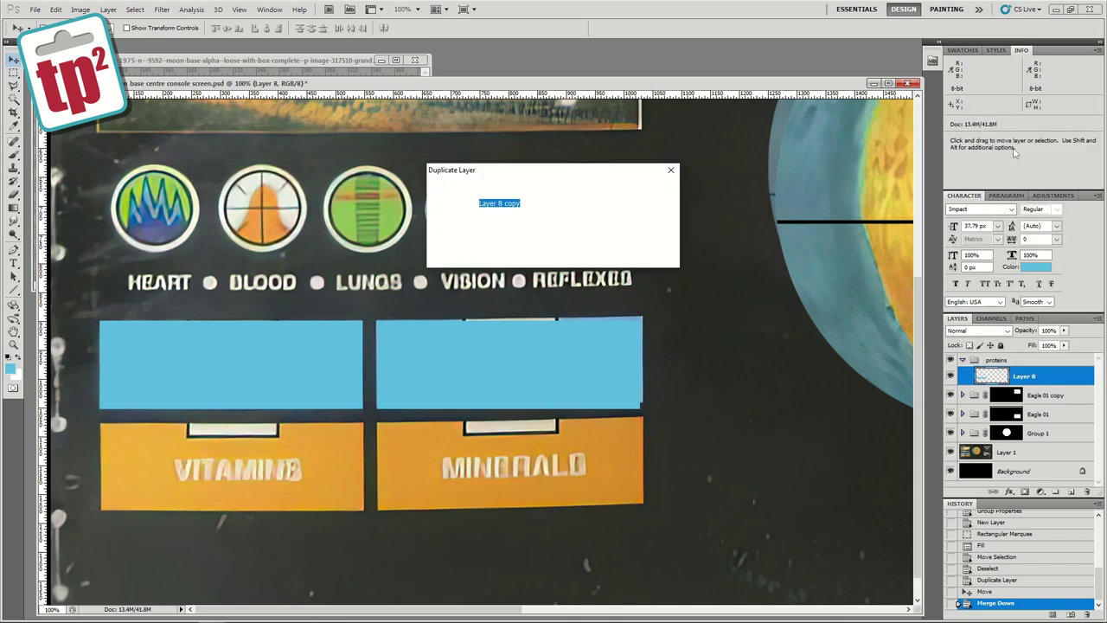
pyautogui.press('Return')
pyautogui.moveTo(556, 294); pyautogui.dragTo(259, 400)
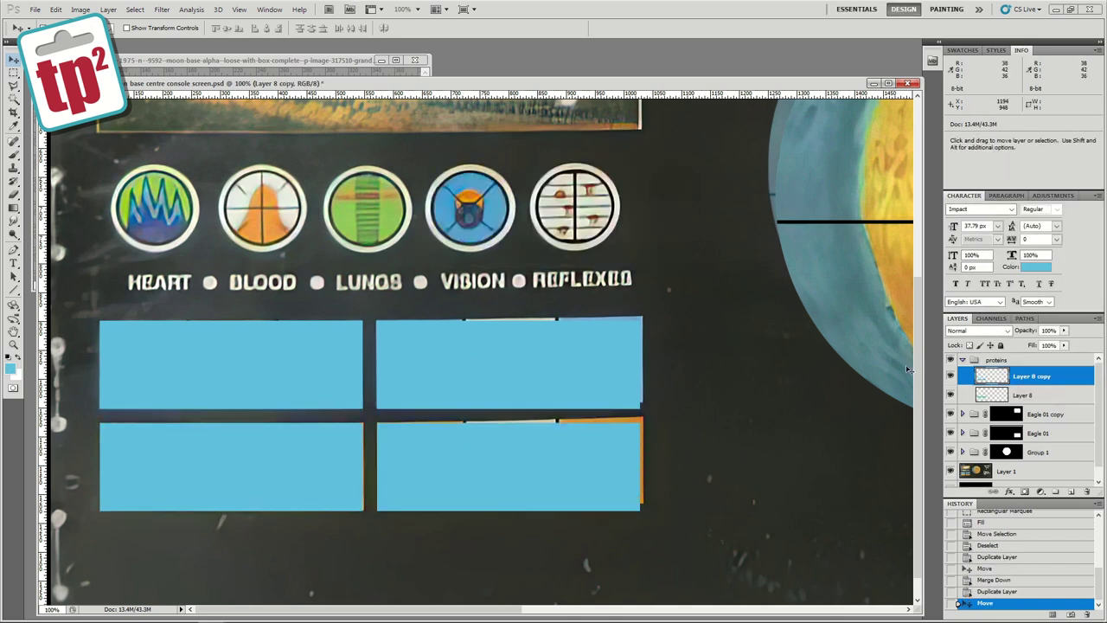
# Choose an orange based on the VITAMINS box, fill the copied pair of rectangles with it and merge the copy into Layer 8.
pyautogui.click(950, 375)
pyautogui.press('i')
pyautogui.click(10, 368)
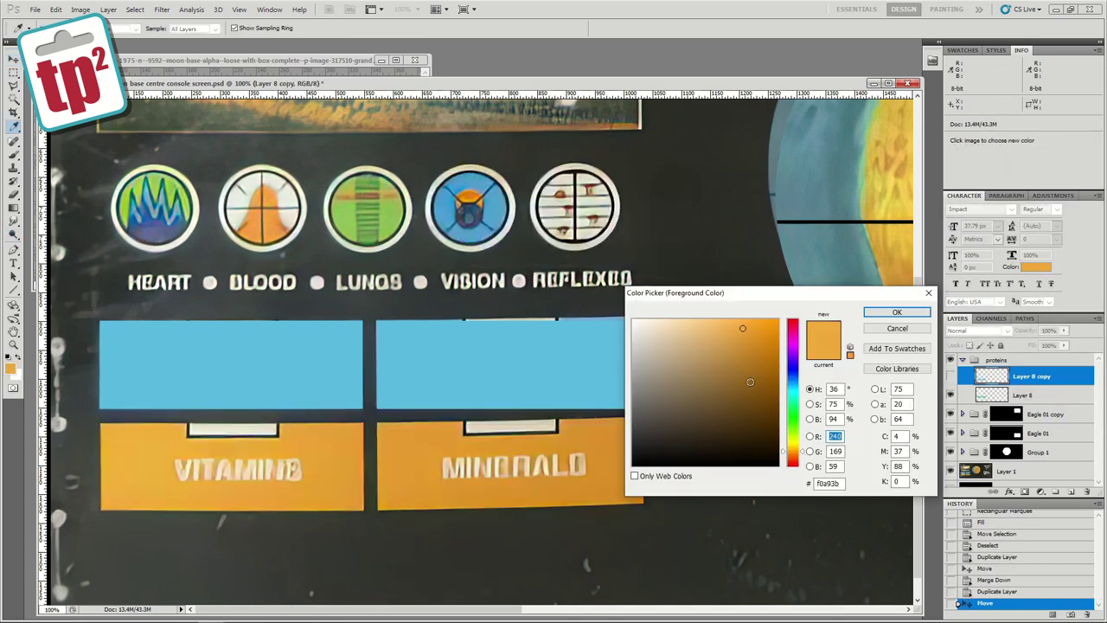
pyautogui.click(891, 313)
pyautogui.click(950, 375)
pyautogui.hotkey('shift', 'alt', 'BackSpace')
pyautogui.hotkey('ctrl', 'e')
# Set Layer 8's opacity to 86% so the LIQUIDS box beneath can be traced.
pyautogui.press('z')
pyautogui.doubleClick(522, 320)
pyautogui.click(950, 376)
pyautogui.click(950, 376)
pyautogui.press('8')
pyautogui.press('6')
# On a new layer, fill a white rectangle over the LIQUIDS box's tab and clear the part extending above the blue box.
pyautogui.click(10, 362)
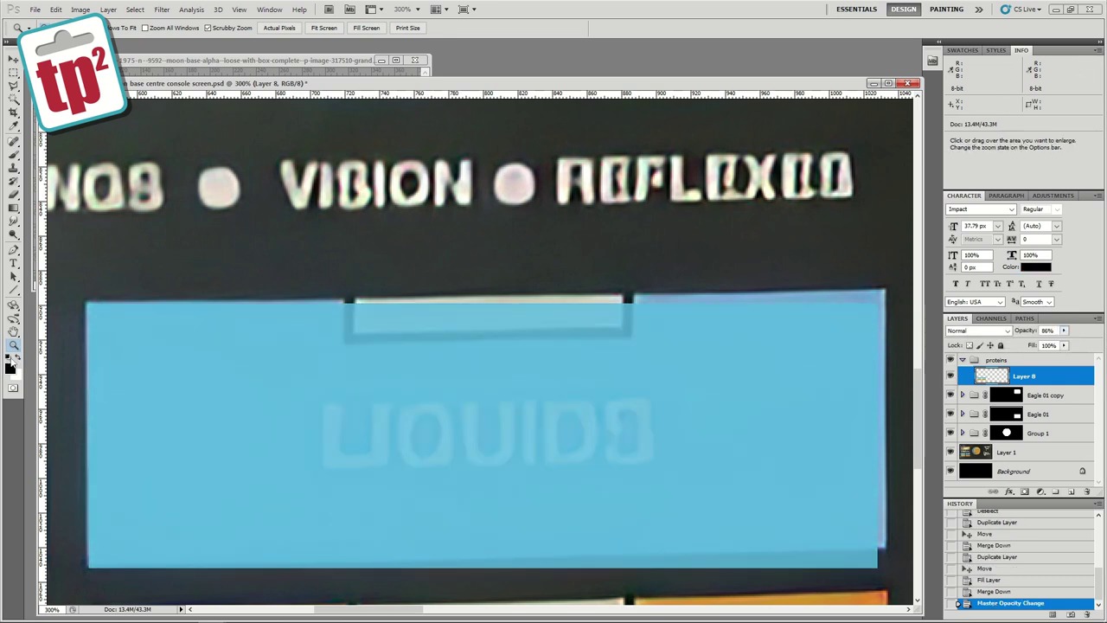
pyautogui.press('m')
pyautogui.hotkey('ctrl', 'shift', 'alt', 'n')
pyautogui.moveTo(343, 304); pyautogui.dragTo(346, 308)
pyautogui.moveTo(632, 345); pyautogui.dragTo(633, 346)
pyautogui.hotkey('ctrl', 'BackSpace')
pyautogui.moveTo(645, 294); pyautogui.dragTo(645, 295)
pyautogui.press('Delete')
pyautogui.hotkey('ctrl', 'd')
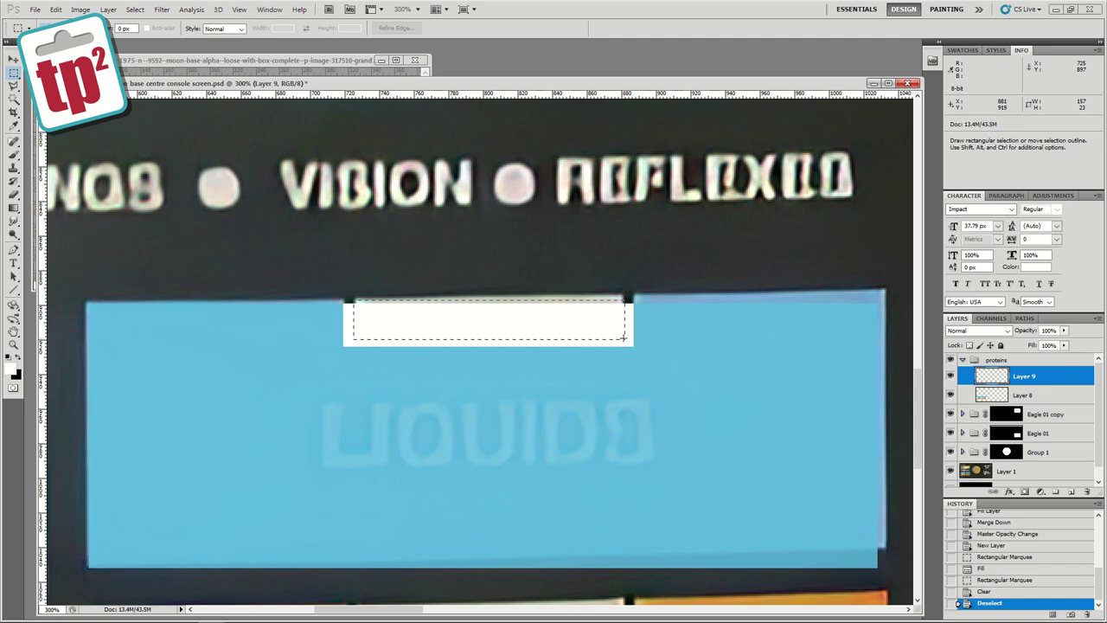
# Select an area of about 158 by 22 px inside the white tab, invert the selection and paint a black border around it.
pyautogui.moveTo(625, 339); pyautogui.dragTo(628, 337)
pyautogui.press('Left')
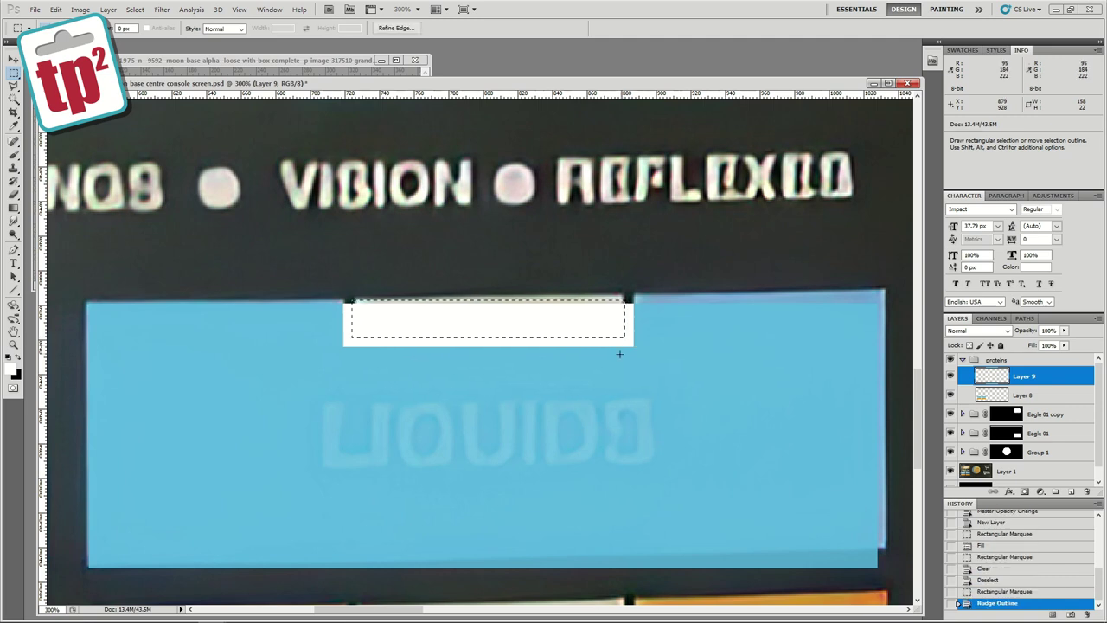
pyautogui.hotkey('ctrl', 'shift', 'i')
pyautogui.press('d')
pyautogui.press('b')
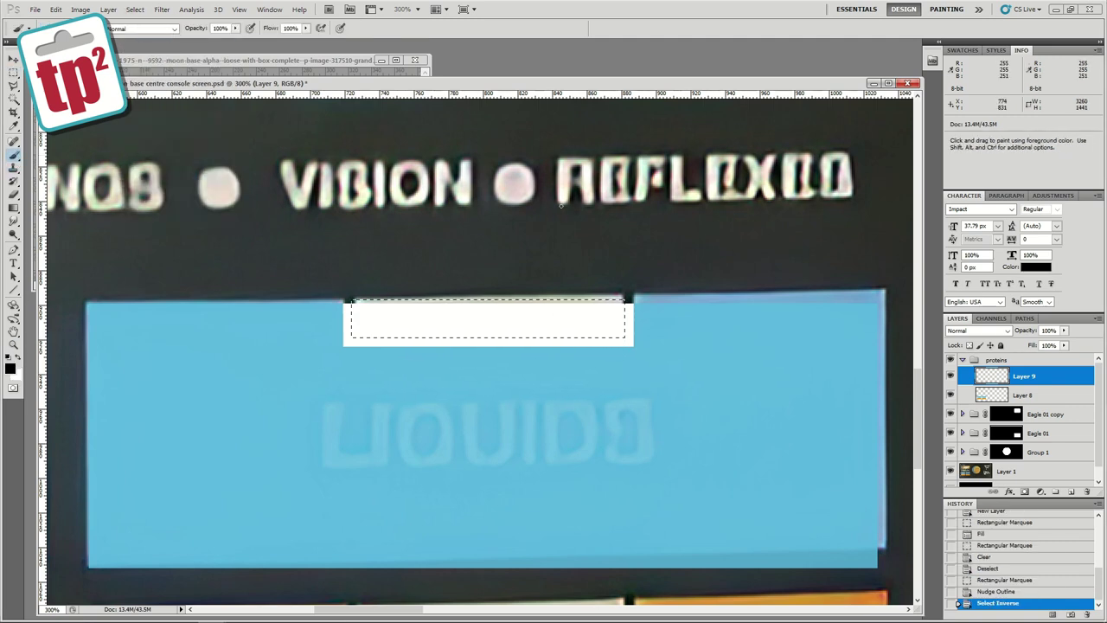
pyautogui.press(']')
pyautogui.press(']')
pyautogui.press(']')
pyautogui.press(']')
pyautogui.press(']')
pyautogui.press(']')
pyautogui.press(']')
pyautogui.press(']')
pyautogui.moveTo(346, 302)
pyautogui.mouseDown()
pyautogui.moveTo(617, 342)
pyautogui.moveTo(630, 299)
pyautogui.mouseUp()
pyautogui.hotkey('ctrl', 'd')
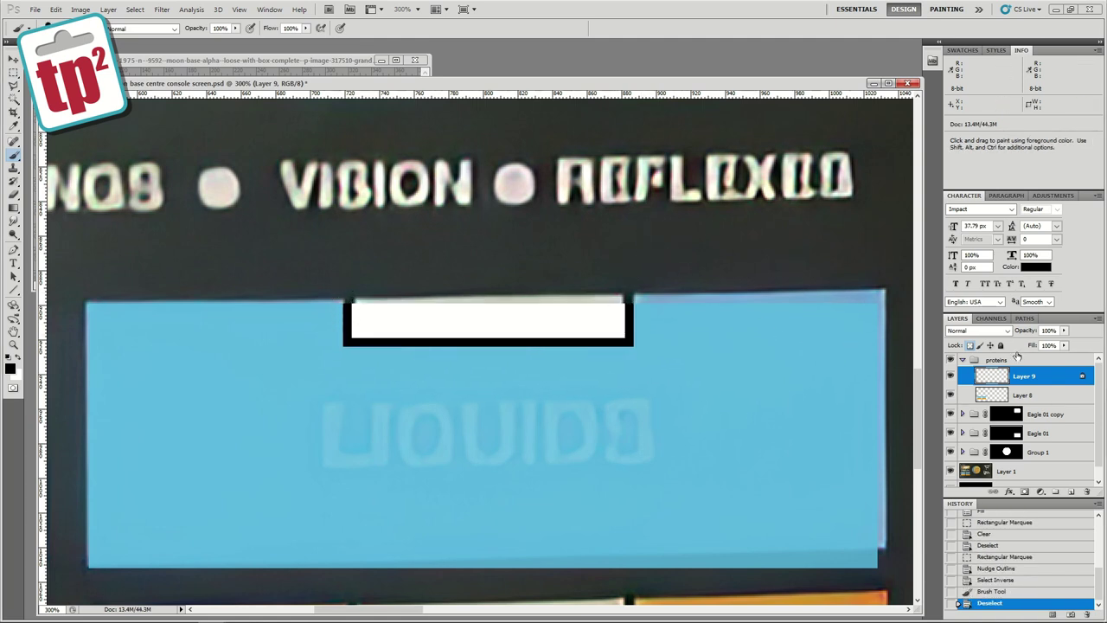
# Restore Layer 8's opacity to 100%.
pyautogui.click(1037, 396)
pyautogui.moveTo(1064, 330); pyautogui.dragTo(1081, 334)
pyautogui.click(13, 344)
pyautogui.keyDown('alt'); pyautogui.click(281, 312); pyautogui.keyUp('alt')
pyautogui.keyDown('alt'); pyautogui.click(281, 312); pyautogui.keyUp('alt')
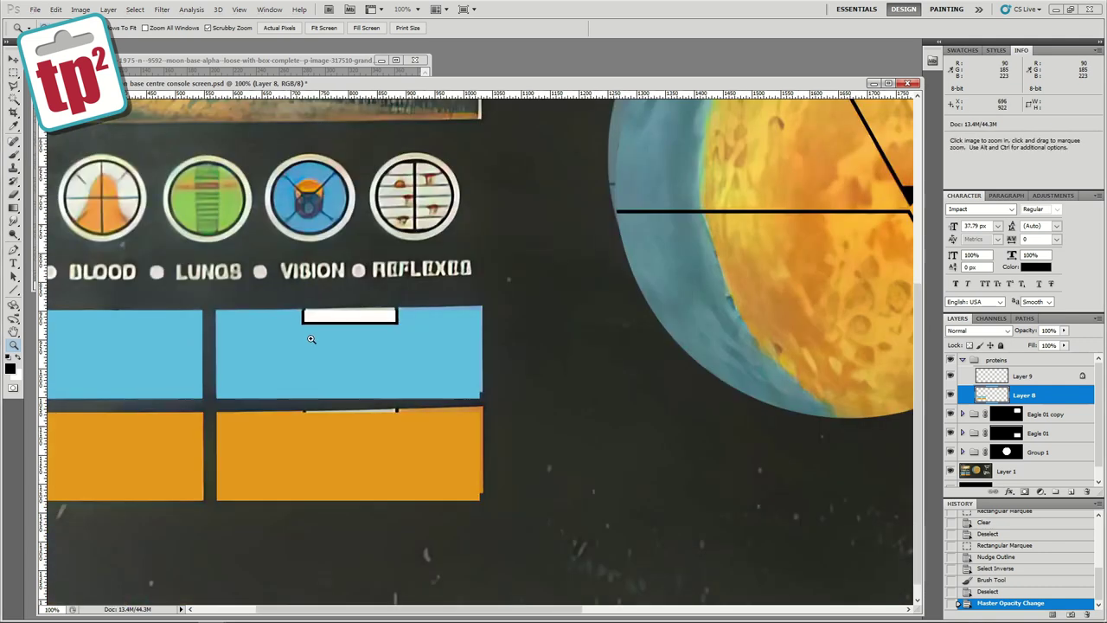
# Duplicate the LIQUIDS tab, align the copy with the upper edge of the MINERALS box, hide Layer 1 and merge the copy into Layer 9.
pyautogui.moveTo(331, 358); pyautogui.dragTo(486, 355)
pyautogui.rightClick(1032, 381)
pyautogui.click(1031, 161)
pyautogui.click(645, 183)
pyautogui.click(13, 59)
pyautogui.moveTo(501, 299); pyautogui.dragTo(501, 403)
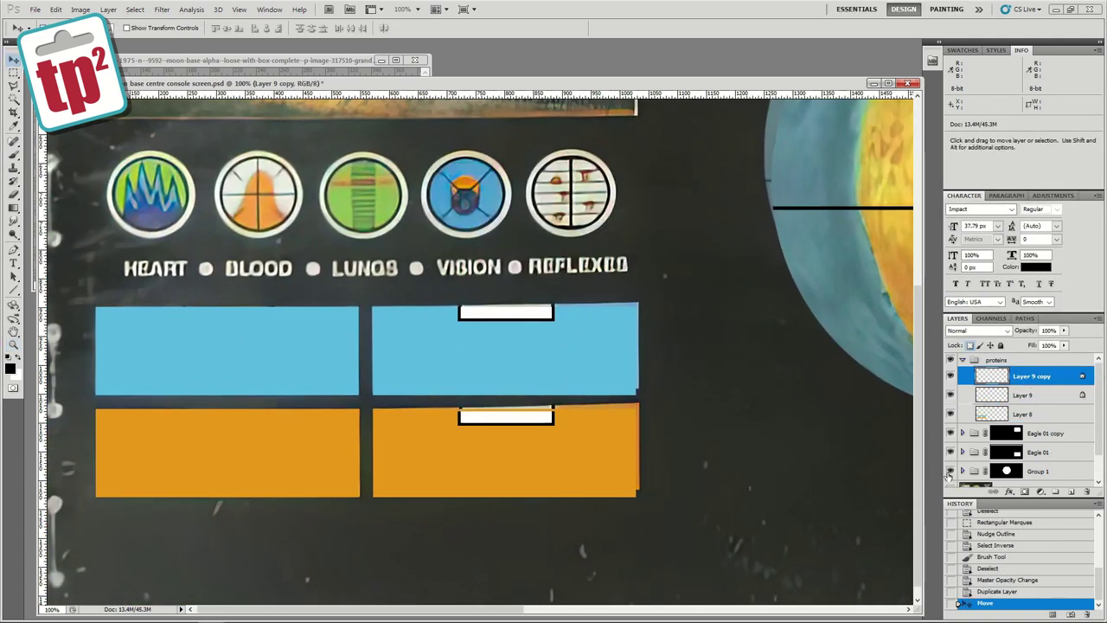
pyautogui.click(950, 485)
pyautogui.press('Down')
pyautogui.hotkey('ctrl', 'e')
# Duplicate the merged pair of tabs, place the copy on the PROTEINS and VITAMINS boxes and merge it down.
pyautogui.rightClick(1024, 379)
pyautogui.click(1029, 151)
pyautogui.click(652, 188)
pyautogui.moveTo(550, 409); pyautogui.dragTo(278, 415)
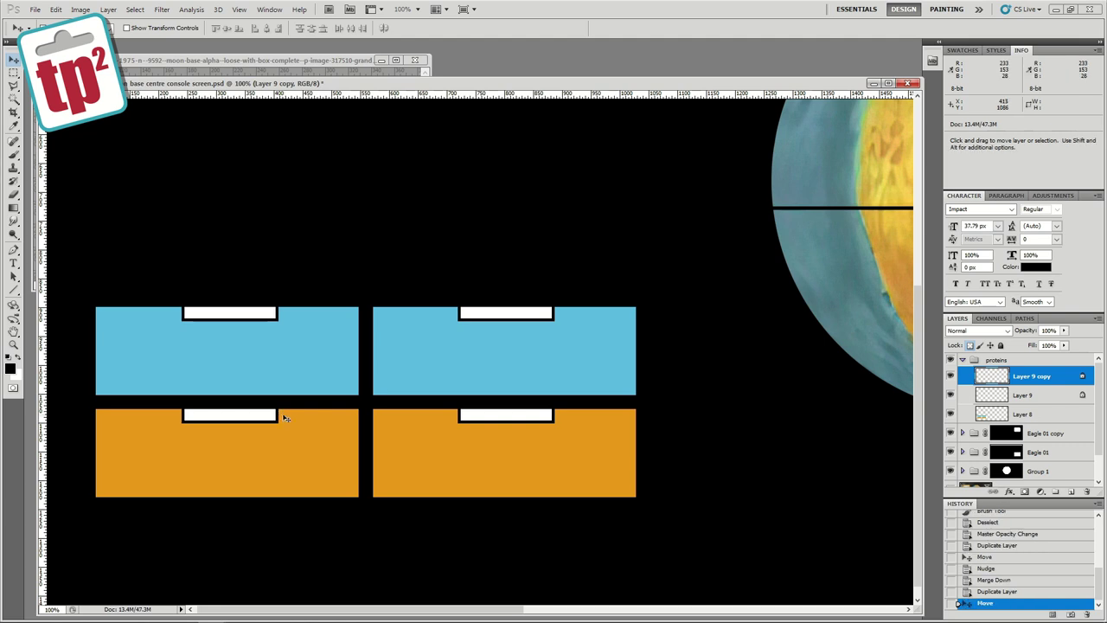
pyautogui.hotkey('ctrl', 'e')
# Hide Layers 9 and 8, show Layer 1 and add the white text PROTEINS just below the original word.
pyautogui.click(950, 376)
pyautogui.click(950, 395)
pyautogui.click(950, 472)
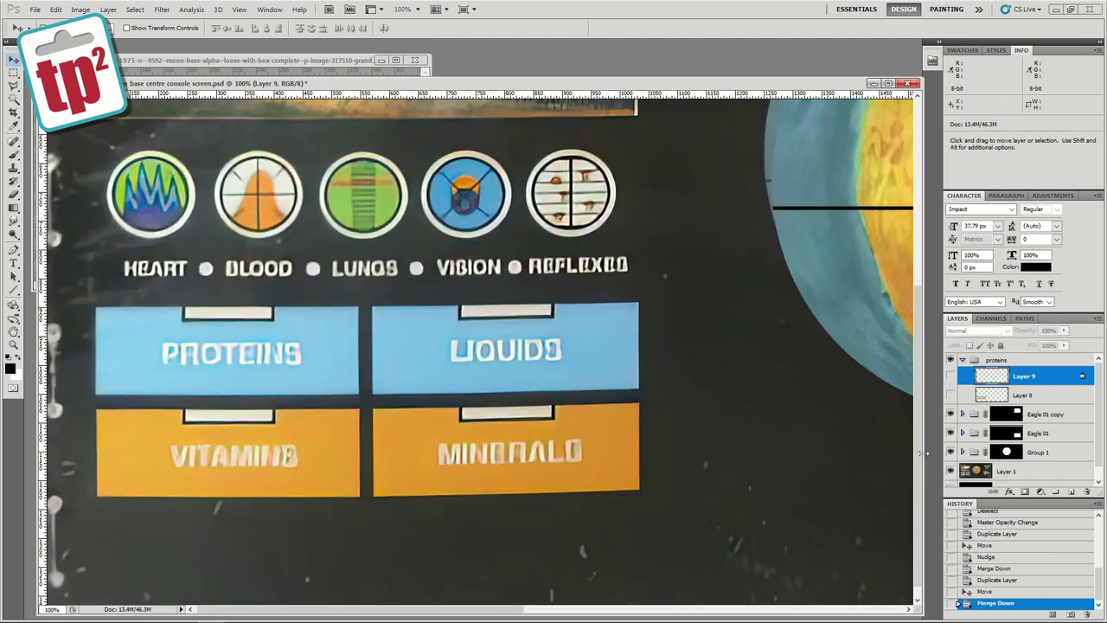
pyautogui.press('t')
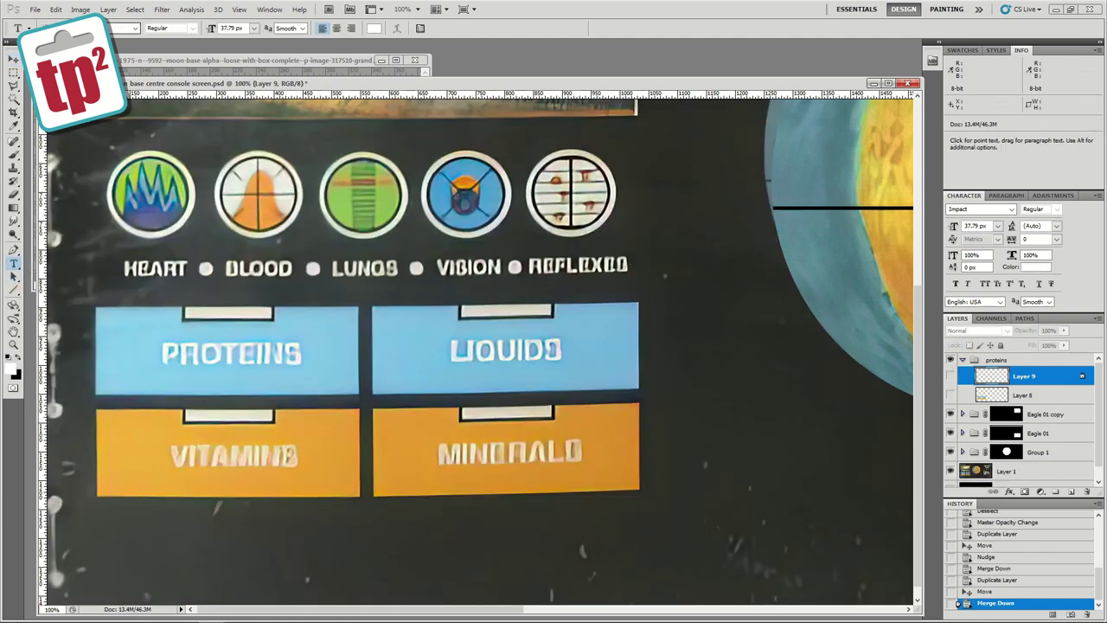
pyautogui.click(151, 371)
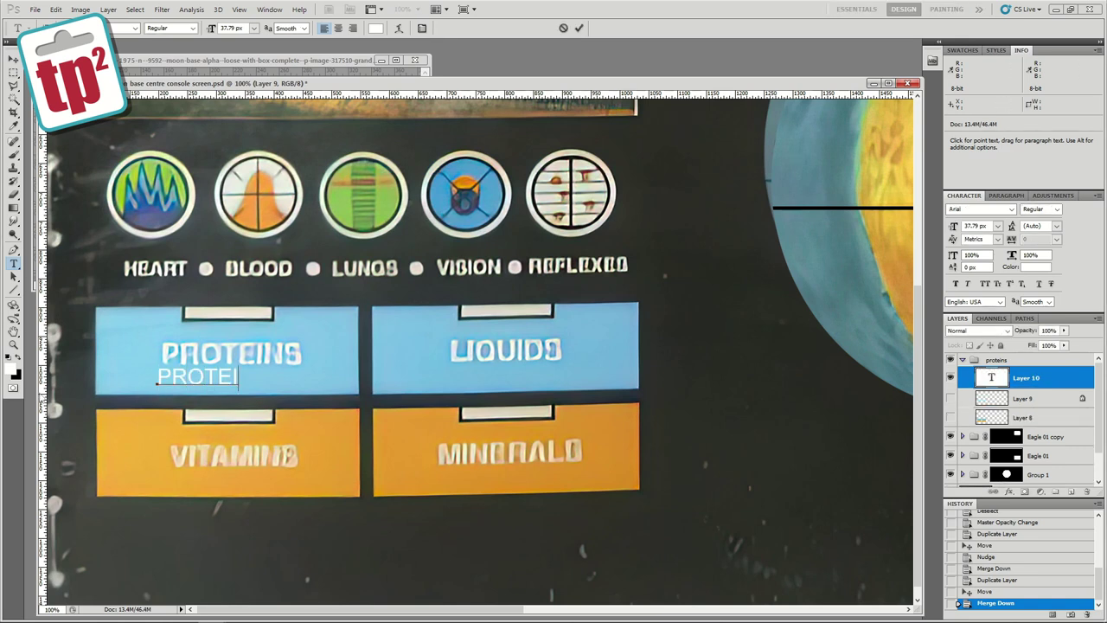
pyautogui.click(13, 60)
pyautogui.moveTo(228, 378); pyautogui.dragTo(240, 381)
# Set the PROTEINS text to Arial Bold at 48 px and align it over the original lettering.
pyautogui.click(1057, 210)
pyautogui.click(1043, 241)
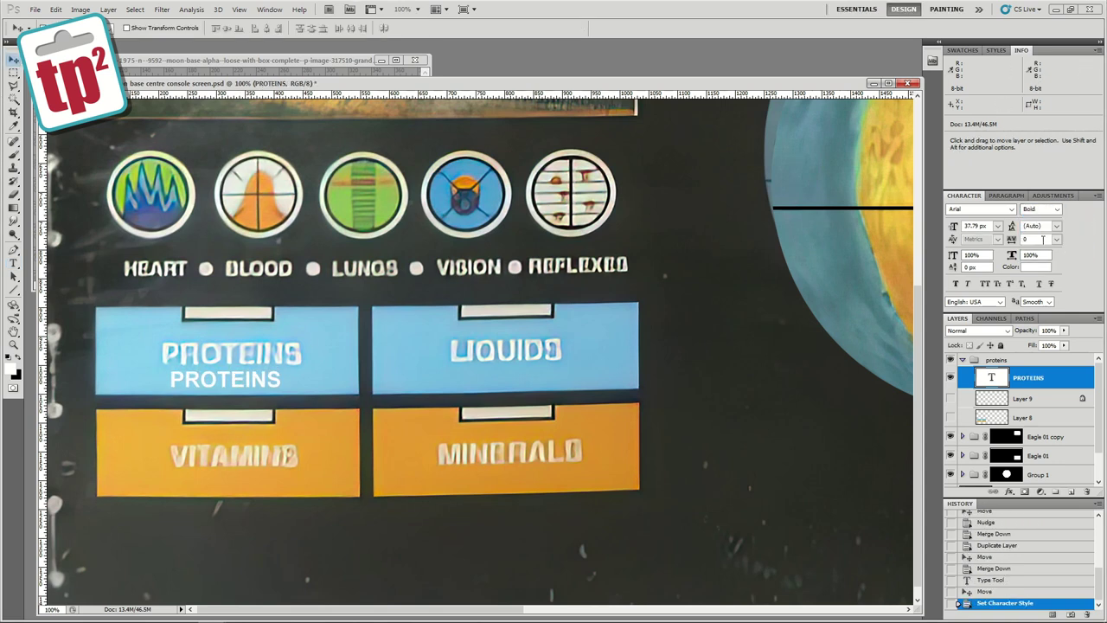
pyautogui.click(997, 226)
pyautogui.click(991, 400)
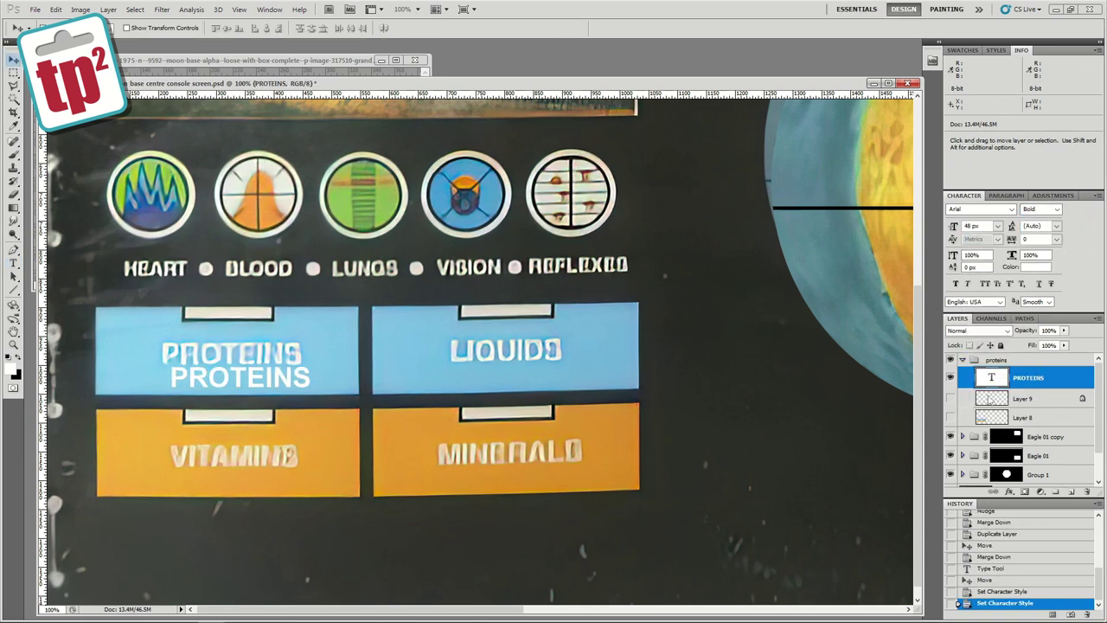
pyautogui.moveTo(286, 385); pyautogui.dragTo(276, 361)
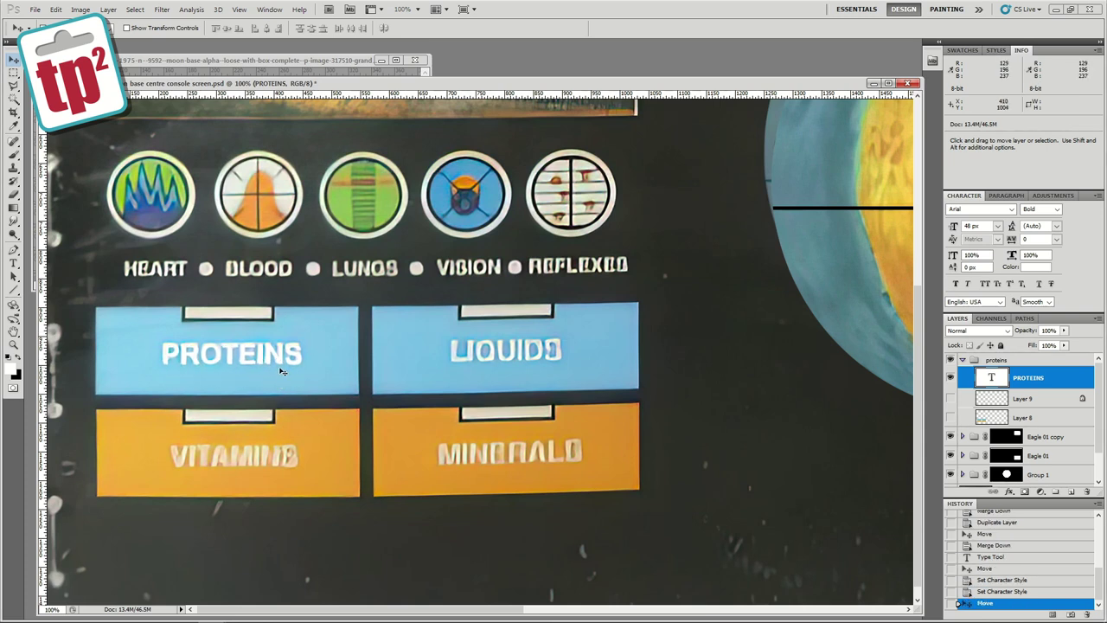
# Show the tab layer and nudge the PROTEINS text slightly left within its box, leaving Layer 8 hidden.
pyautogui.click(951, 398)
pyautogui.press('Left')
pyautogui.press('Left')
pyautogui.press('Left')
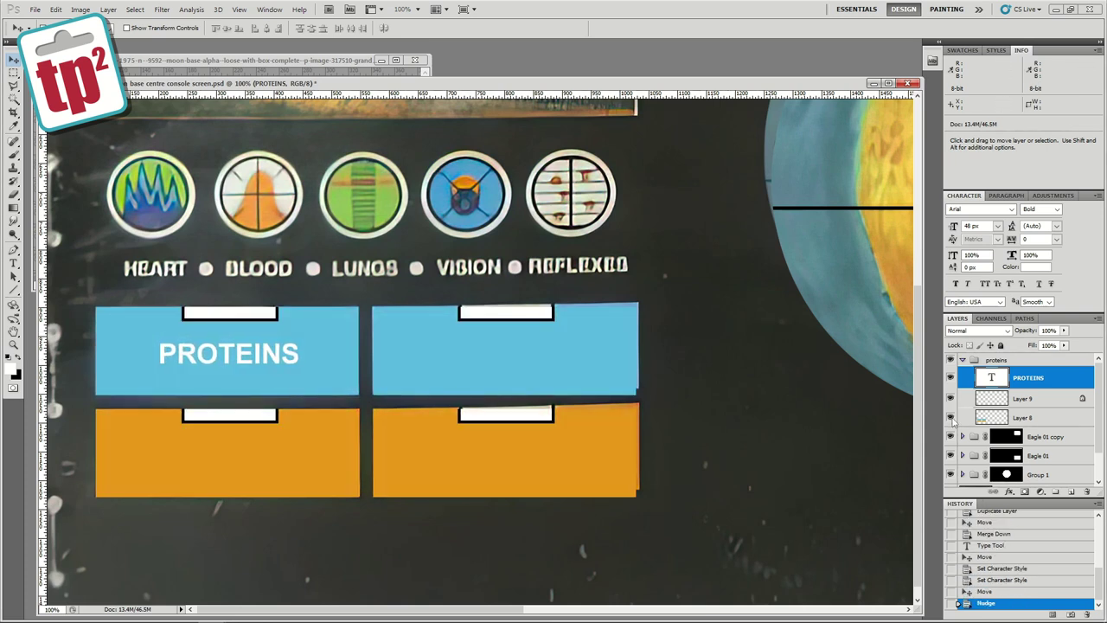
pyautogui.click(950, 419)
# Duplicate the PROTEINS text, move the copy straight across to the LIQUIDS box and change its wording to LIQUIDS.
pyautogui.rightClick(1020, 377)
pyautogui.click(1026, 102)
pyautogui.press('Return')
pyautogui.moveTo(263, 350); pyautogui.dragTo(531, 351)
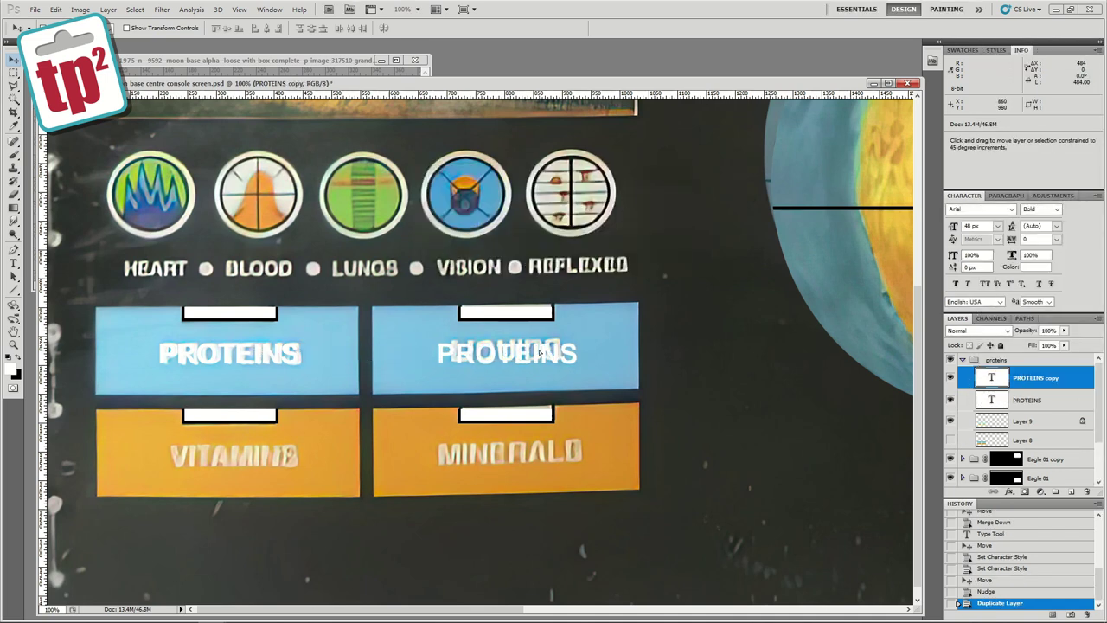
pyautogui.press('t')
pyautogui.press('Return')
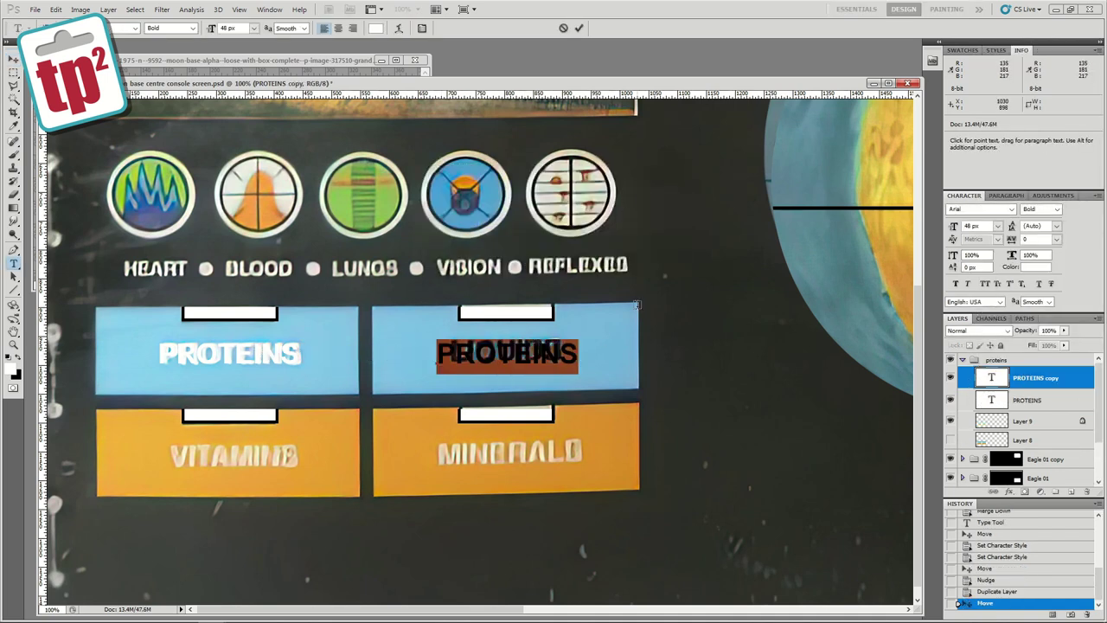
pyautogui.write('LIQUIDS')
pyautogui.click(14, 60)
# Duplicate the LIQUIDS text, place the copy on the VITAMINS box, change it to VITAMINS and centre it.
pyautogui.moveTo(506, 353); pyautogui.dragTo(238, 456)
pyautogui.rightClick(1006, 391)
pyautogui.click(977, 79)
pyautogui.press('Return')
pyautogui.press('t')
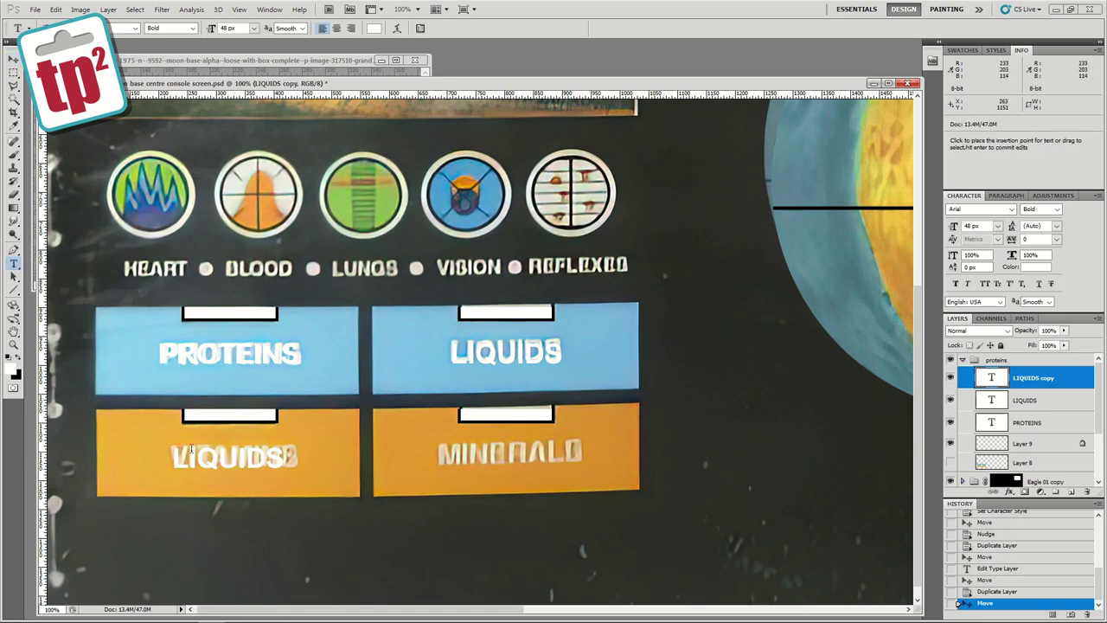
pyautogui.doubleClick(238, 456)
pyautogui.press('BackSpace')
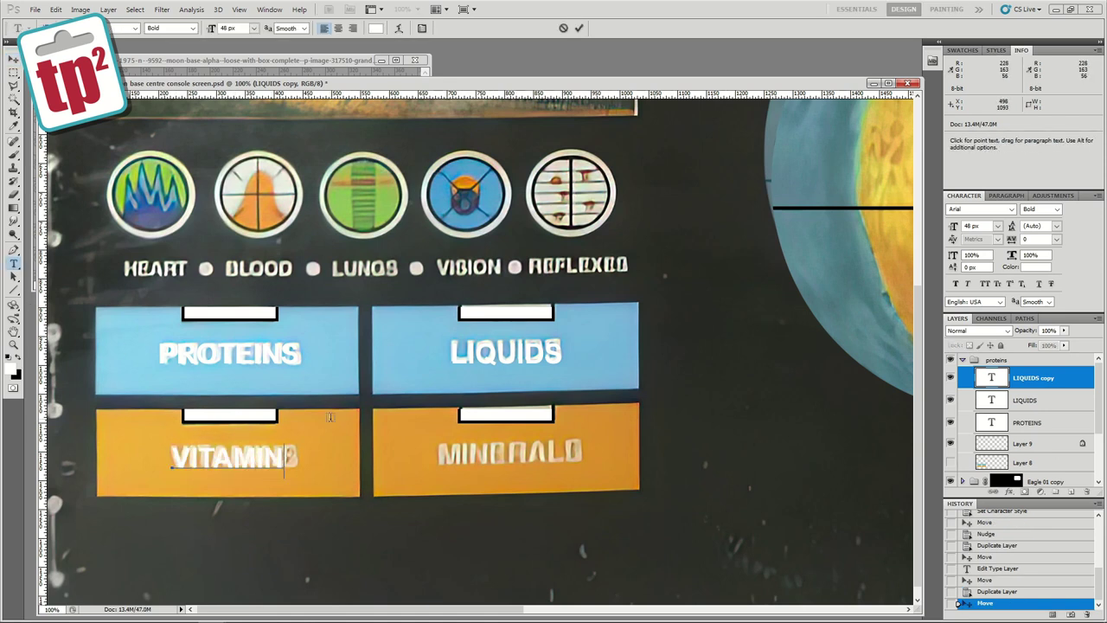
pyautogui.click(13, 60)
pyautogui.moveTo(248, 454); pyautogui.dragTo(241, 455)
# Duplicate the VITAMINS text, place the copy on the MINERALS box and change its wording to MINERALS.
pyautogui.rightClick(1035, 379)
pyautogui.click(1022, 80)
pyautogui.press('Return')
pyautogui.moveTo(464, 393); pyautogui.dragTo(733, 393)
pyautogui.press('t')
pyautogui.doubleClick(499, 456)
pyautogui.write('MINERALS')
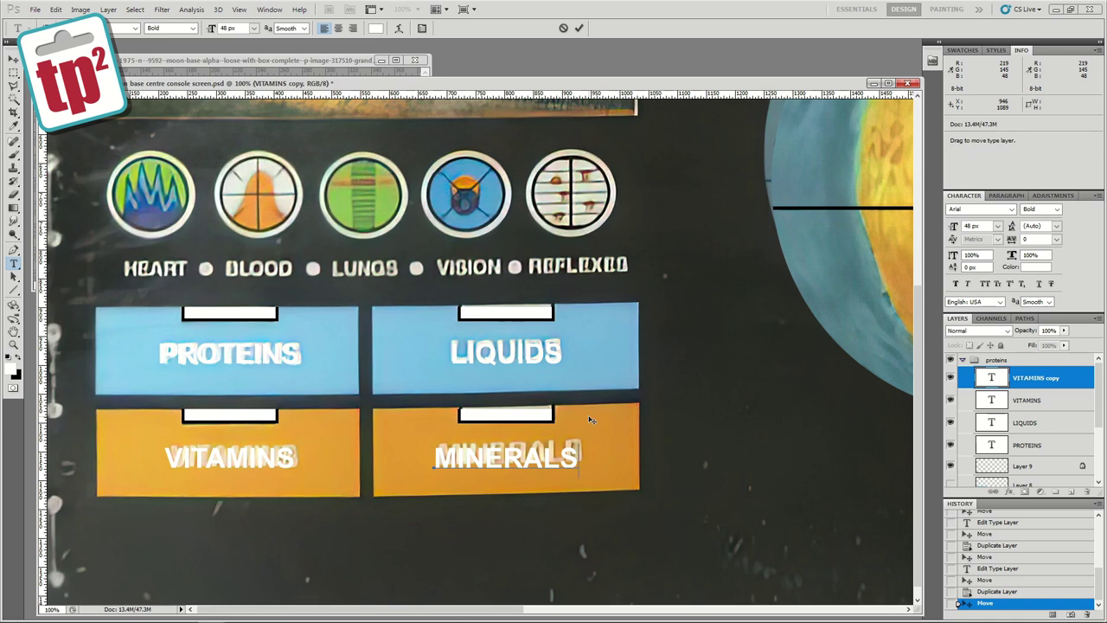
pyautogui.hotkey('ctrl', 'Return')
pyautogui.press('v')
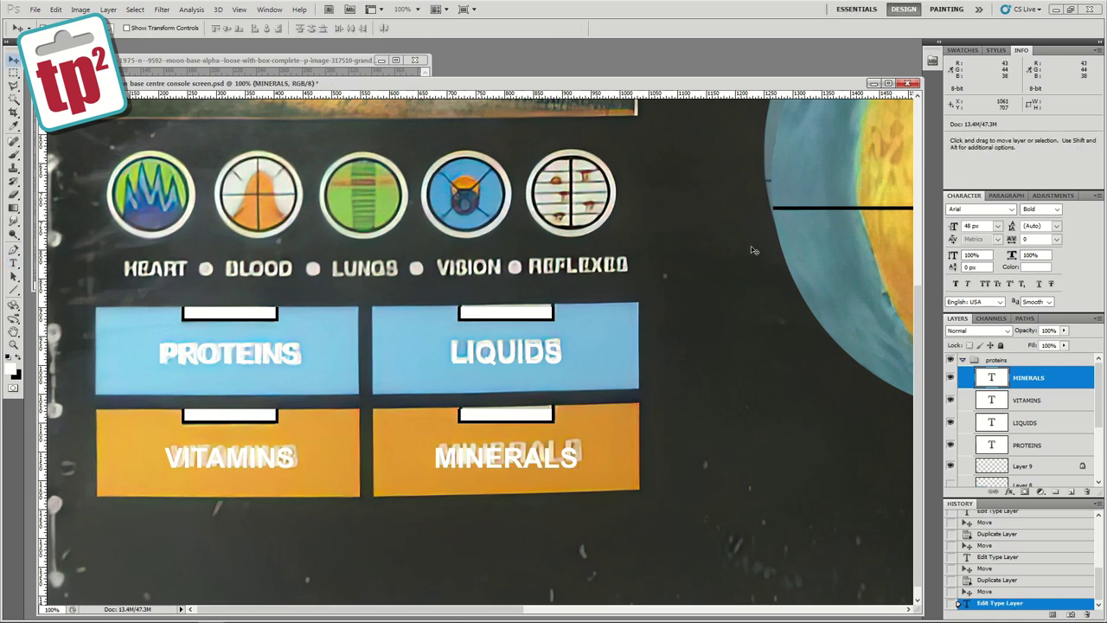
# Show Layer 8 and hide Layer 1 to check the four labelled boxes against black.
pyautogui.scroll(-5, 1093, 397)
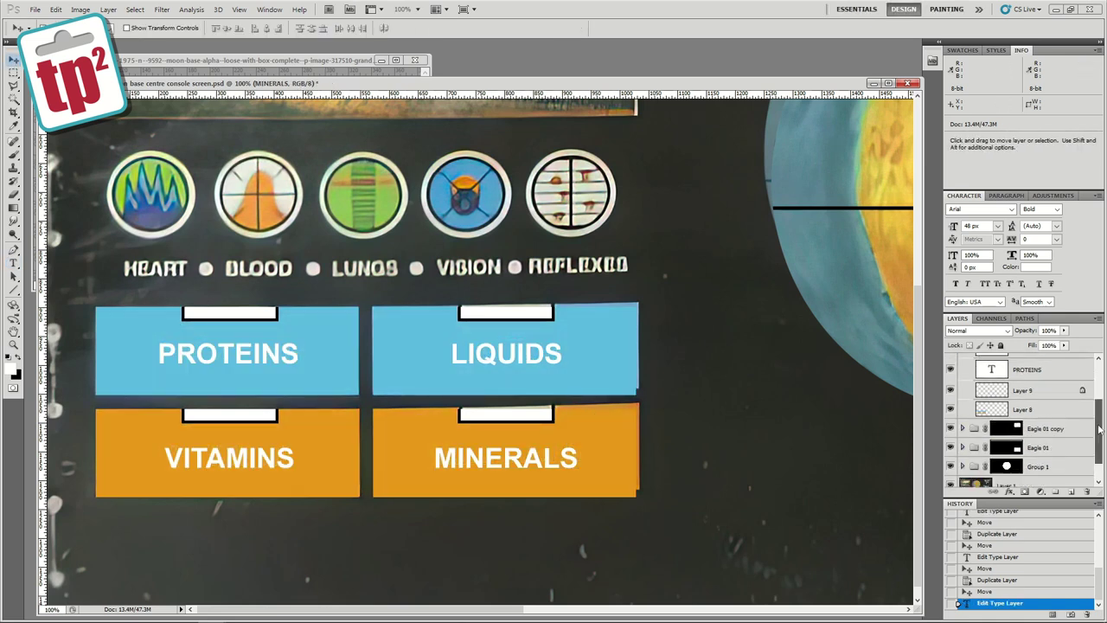
pyautogui.click(951, 458)
pyautogui.press('z')
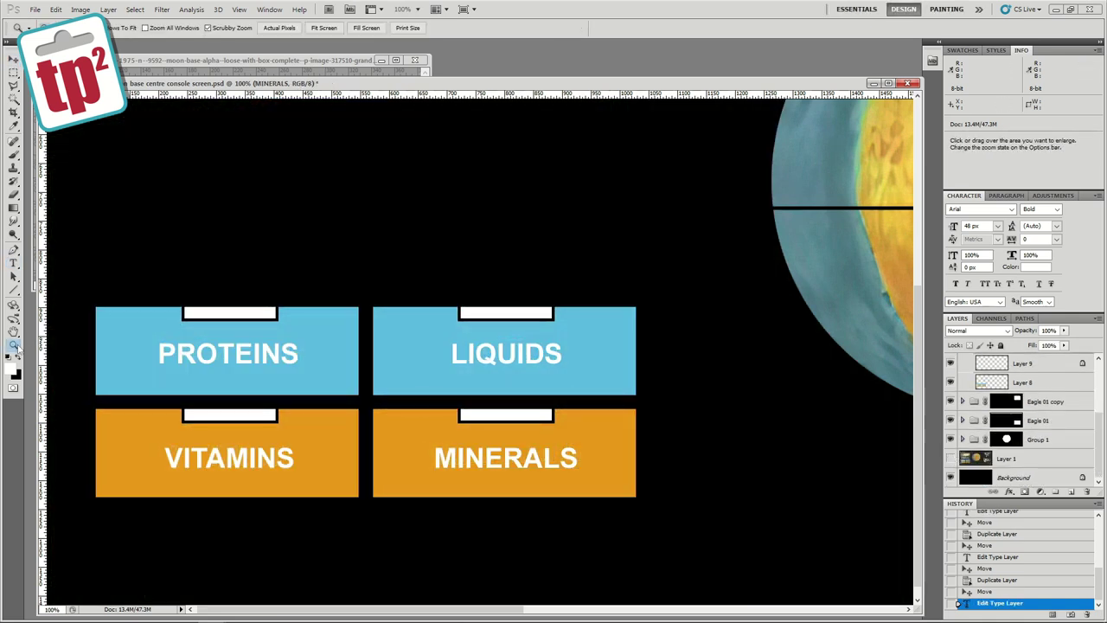
pyautogui.keyDown('alt'); pyautogui.click(371, 320); pyautogui.keyUp('alt')
pyautogui.keyDown('alt'); pyautogui.click(371, 324); pyautogui.keyUp('alt')
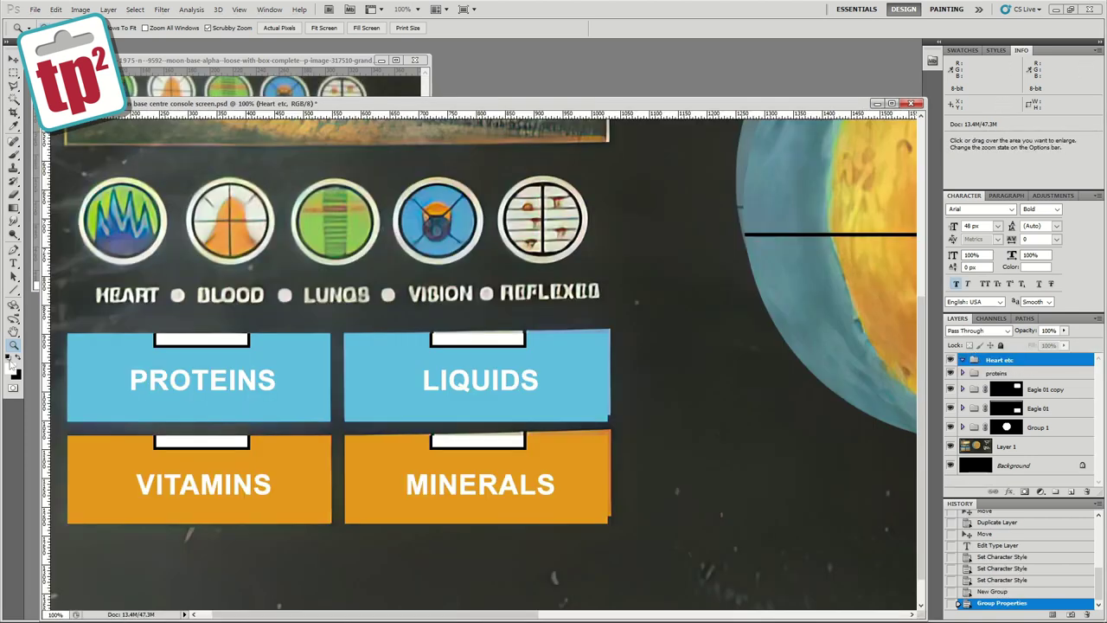
# Add a text line reading HEART, BLOOD, LUNGS, VISION and REFLEXES over the original captions in the Heart etc group.
pyautogui.click(14, 264)
pyautogui.click(95, 303)
pyautogui.write('H')
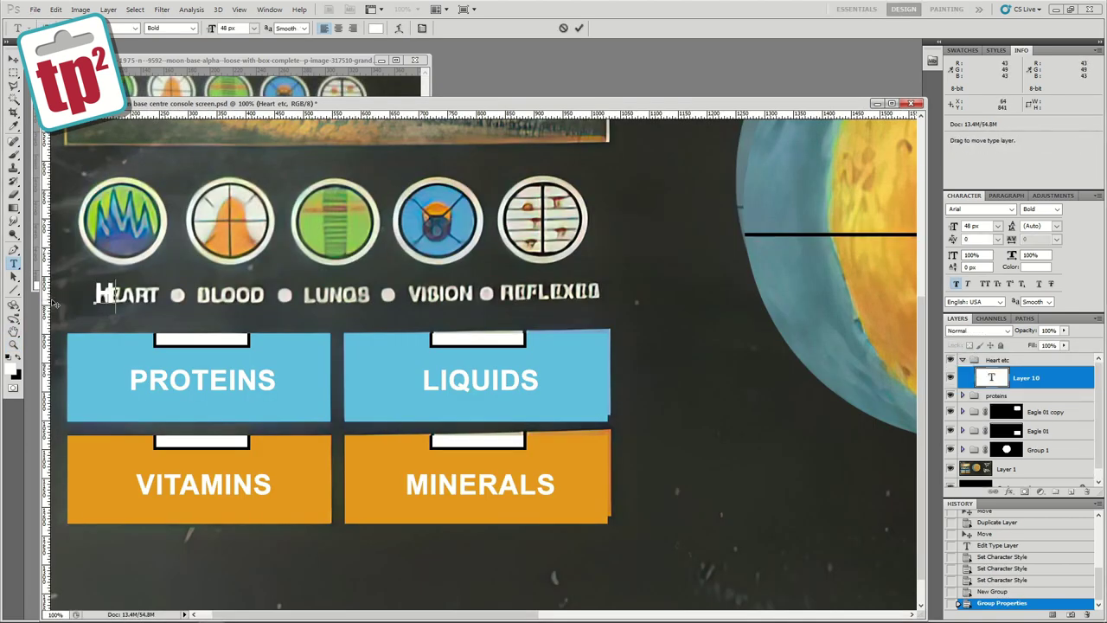
pyautogui.write('EART  B')
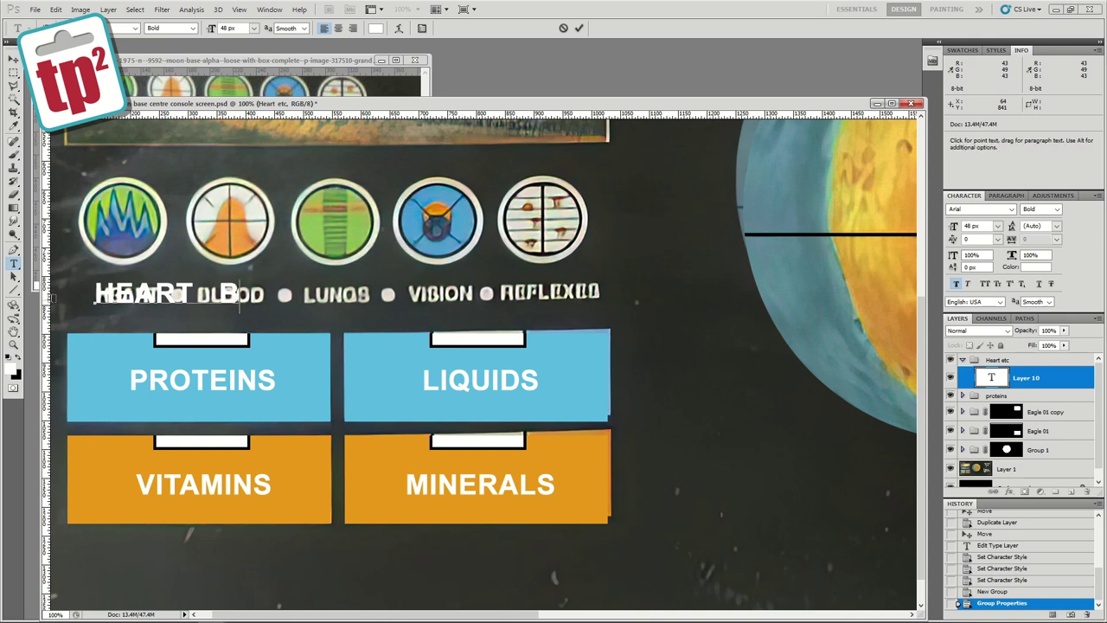
pyautogui.write('LOOD  LUNGS')
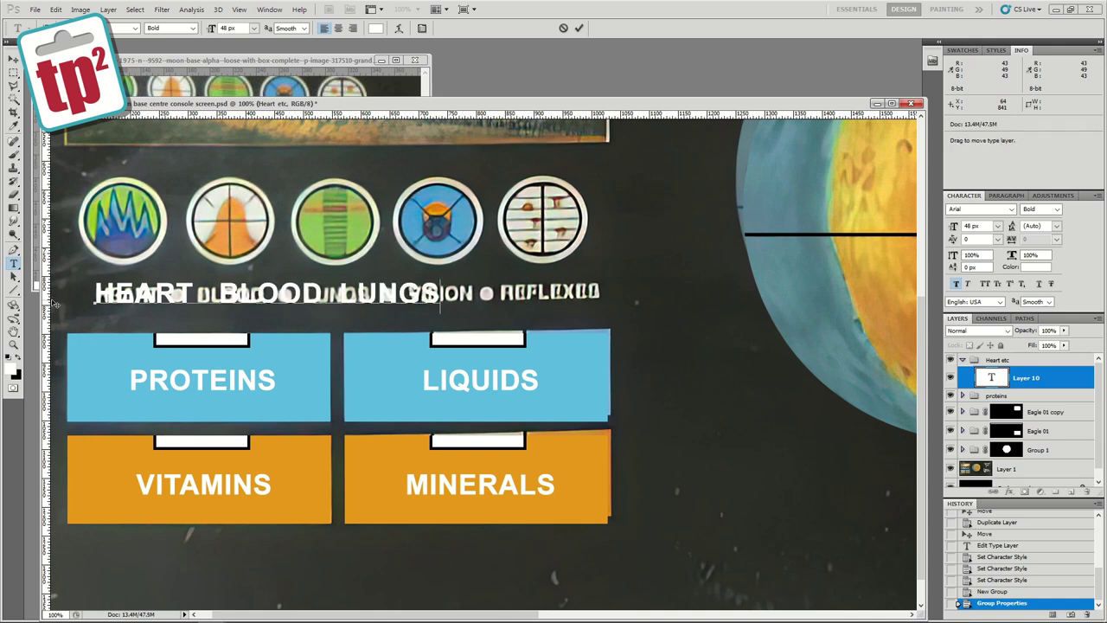
pyautogui.write('  VISION  ')
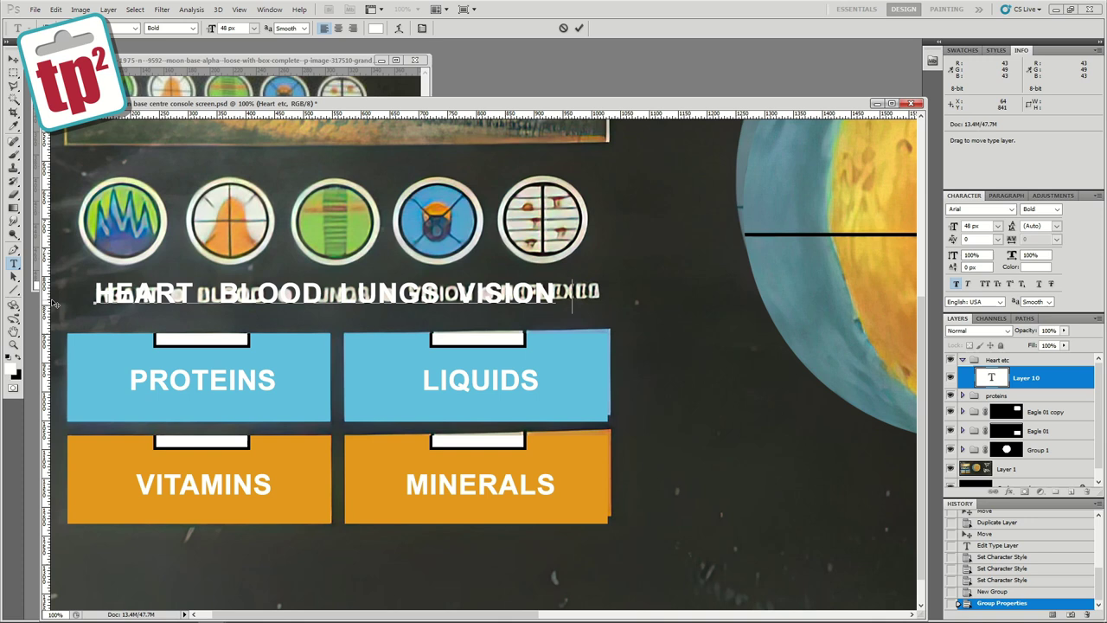
pyautogui.write('REFLEXES')
# Scale the caption line down to 30.78 px and widen the gaps between its words to match the original captions.
pyautogui.press('ctrl')
pyautogui.moveTo(719, 318); pyautogui.dragTo(502, 305)
pyautogui.press('Return')
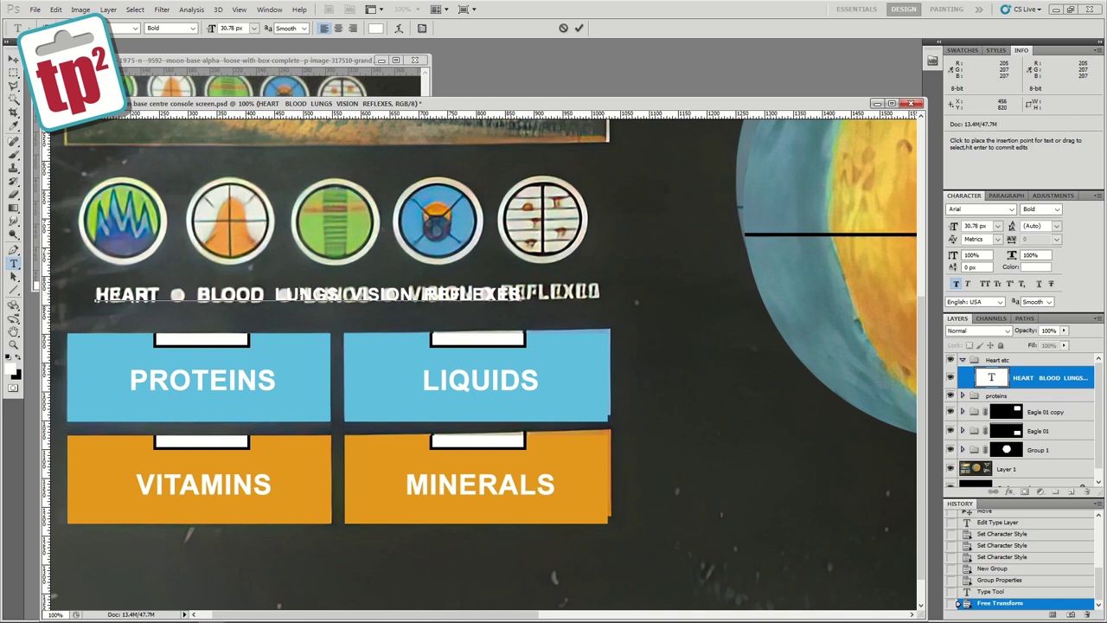
pyautogui.write('●')
pyautogui.write('●')
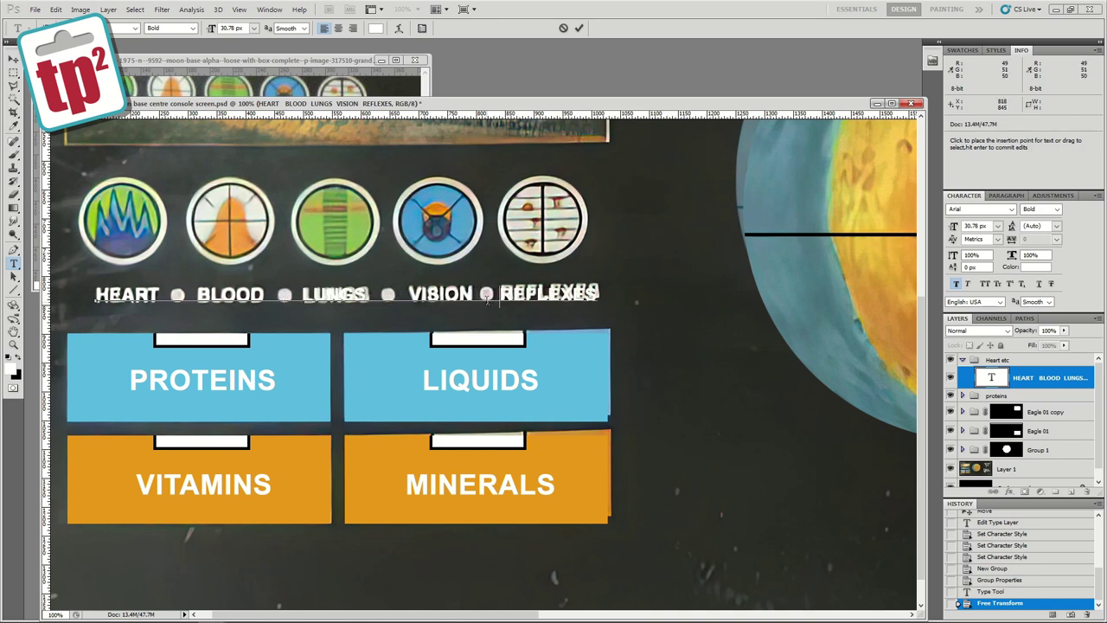
# Nudge the whole caption line a few pixels left to centre it above the boxes.
pyautogui.click(13, 60)
pyautogui.press('Left')
pyautogui.press('Left')
pyautogui.press('Left')
pyautogui.press('Left')
pyautogui.press('Left')
pyautogui.press('Left')
pyautogui.press('Left')
pyautogui.press('Left')
pyautogui.press('Left')
pyautogui.press('Left')
pyautogui.press('Left')
pyautogui.press('Left')
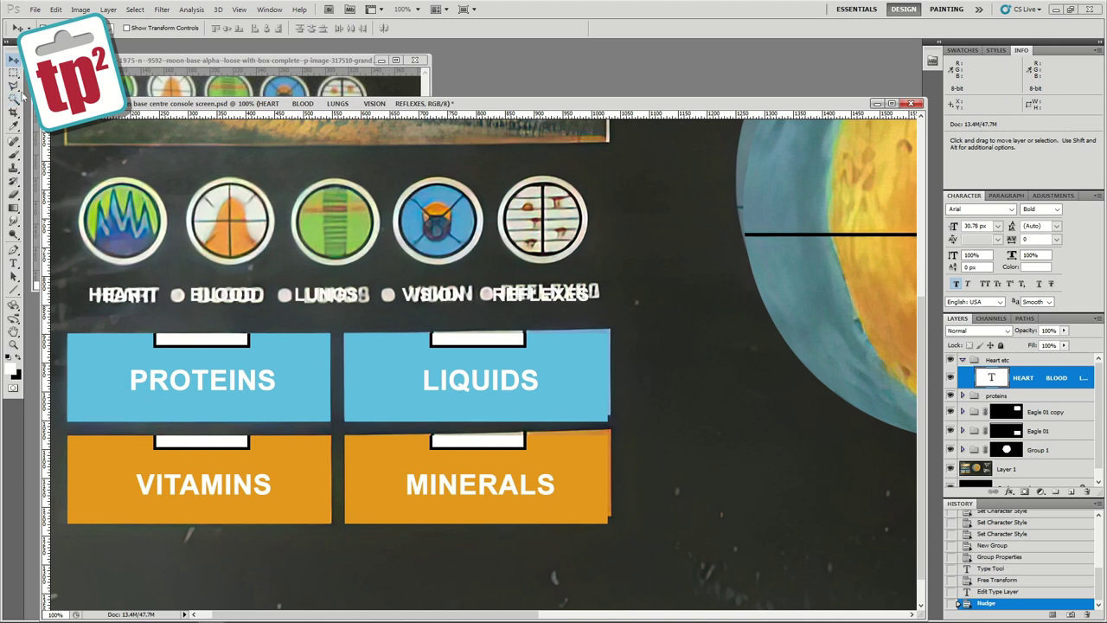
# On a new layer, fill a white circle of about 22 px between HEART and BLOOD, hide Layer 1 and nudge the dot left.
pyautogui.click(1056, 493)
pyautogui.press('m')
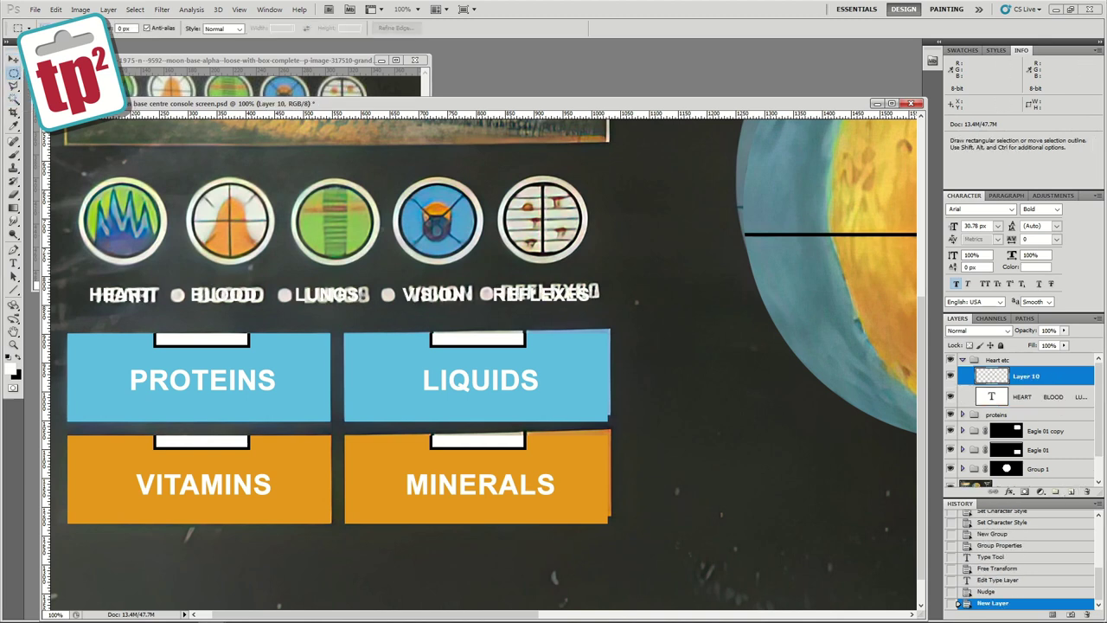
pyautogui.moveTo(185, 299); pyautogui.dragTo(185, 300)
pyautogui.hotkey('alt', 'BackSpace')
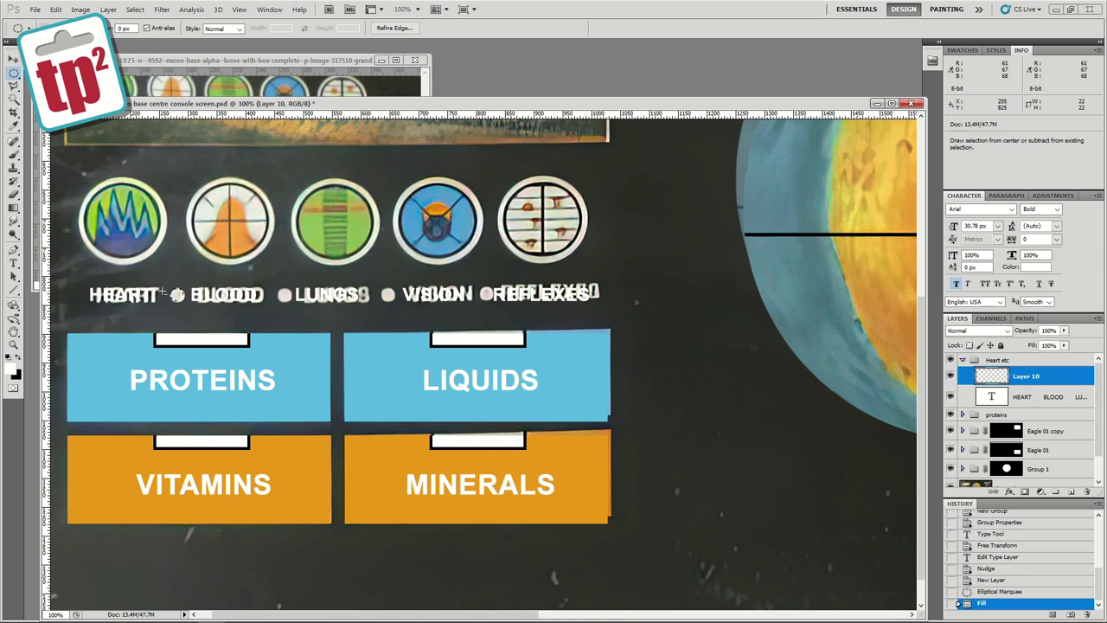
pyautogui.moveTo(1097, 408); pyautogui.dragTo(1096, 424)
pyautogui.click(950, 462)
pyautogui.hotkey('ctrl', 'd')
pyautogui.press('v')
pyautogui.press('Left')
# Duplicate the white dot three times and place the copies in the gaps between BLOOD, LUNGS, VISION and REFLEXES.
pyautogui.rightClick(1034, 365)
pyautogui.click(1033, 136)
pyautogui.press('Return')
pyautogui.moveTo(257, 321); pyautogui.dragTo(358, 328)
pyautogui.rightClick(1028, 366)
pyautogui.click(1008, 111)
pyautogui.press('Return')
pyautogui.moveTo(470, 315); pyautogui.dragTo(521, 333)
pyautogui.rightClick(1028, 365)
pyautogui.click(1001, 136)
pyautogui.press('Return')
pyautogui.scroll(2, 1081, 374)
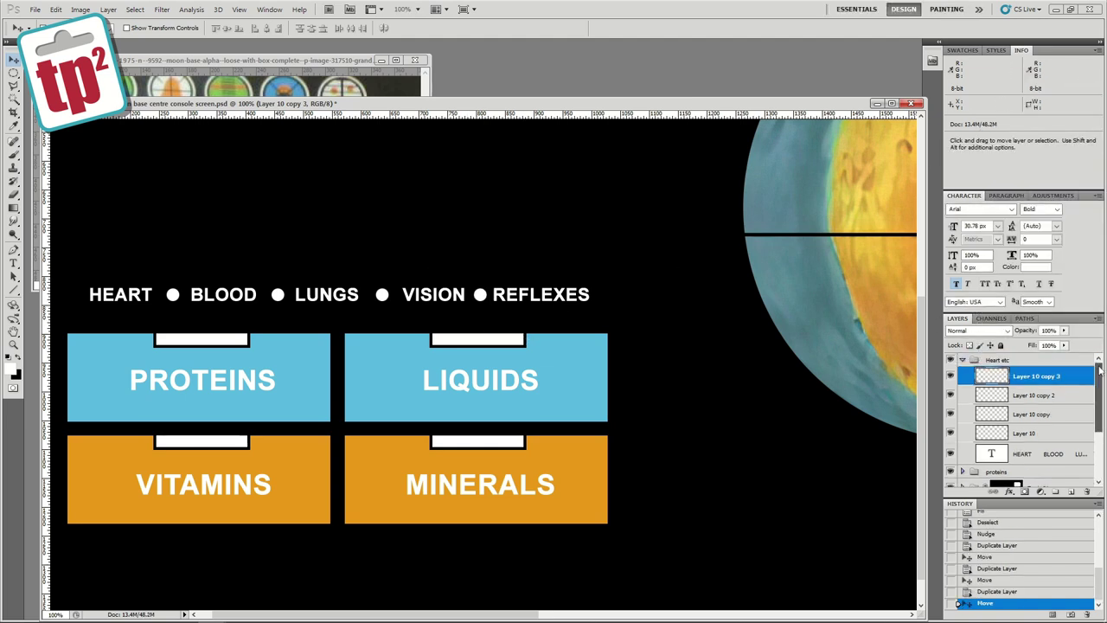
# Show the Layer 1 reference photo again beneath the rebuilt boxes and captions.
pyautogui.click(962, 360)
pyautogui.click(950, 446)
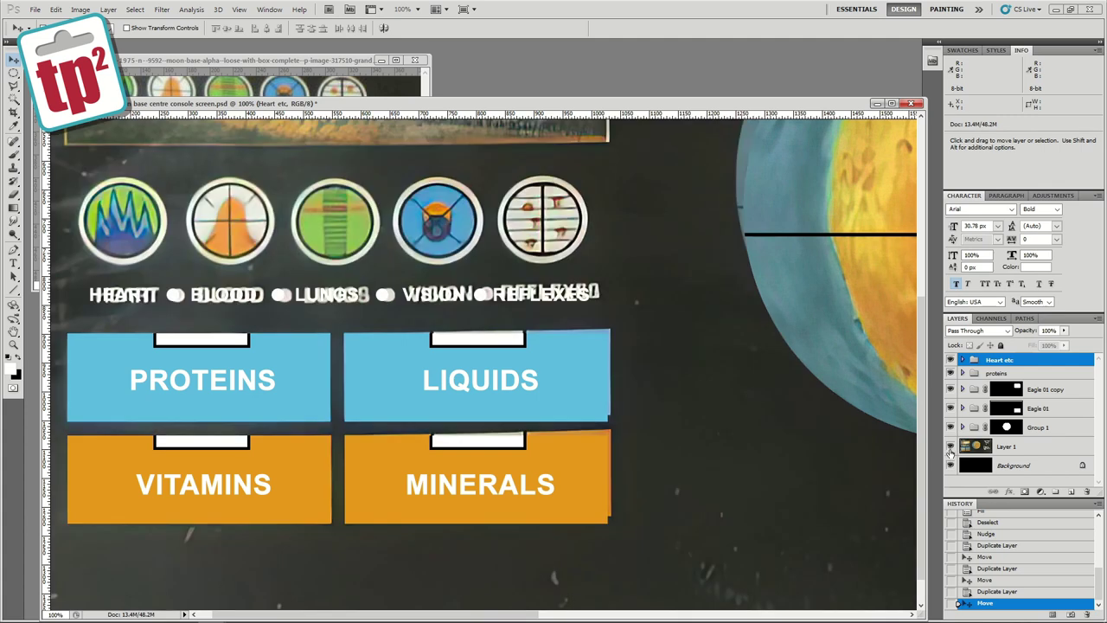
pyautogui.click(951, 446)
pyautogui.click(951, 446)
pyautogui.click(963, 360)
# Create a new group named Icon 01 inside the Heart etc group for the first round icon.
pyautogui.press('z')
pyautogui.click(119, 238)
pyautogui.moveTo(119, 238); pyautogui.dragTo(200, 295)
pyautogui.click(1033, 377)
pyautogui.click(1055, 491)
pyautogui.doubleClick(1007, 374)
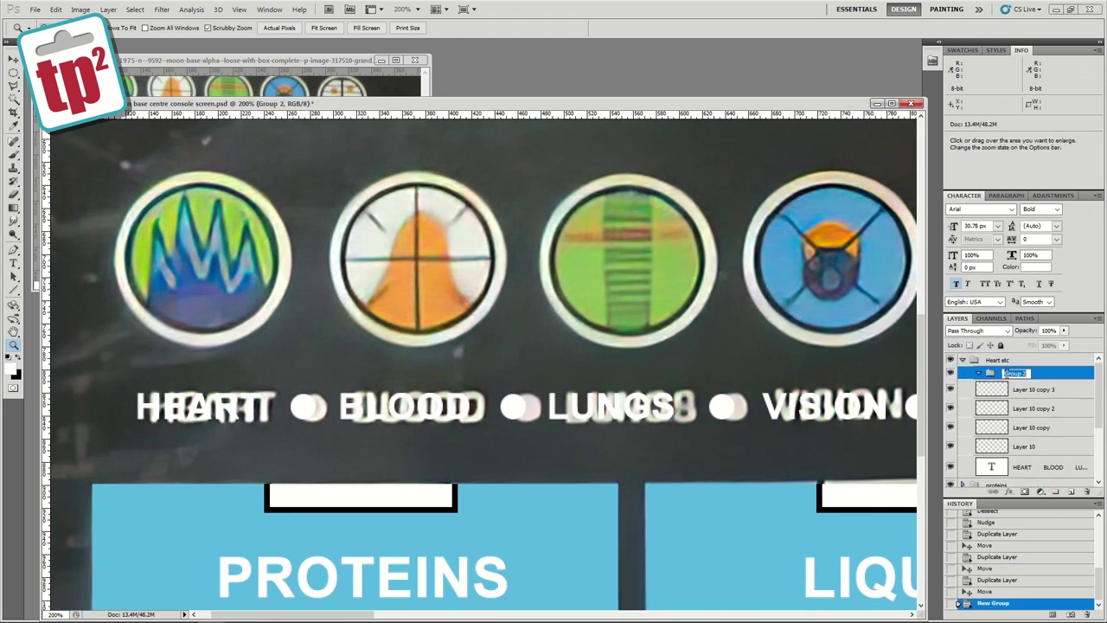
pyautogui.write('Icon 01')
pyautogui.press('Return')
# On a new layer, fill a white circle of about 154 px over the original heart icon's outer ring.
pyautogui.press('m')
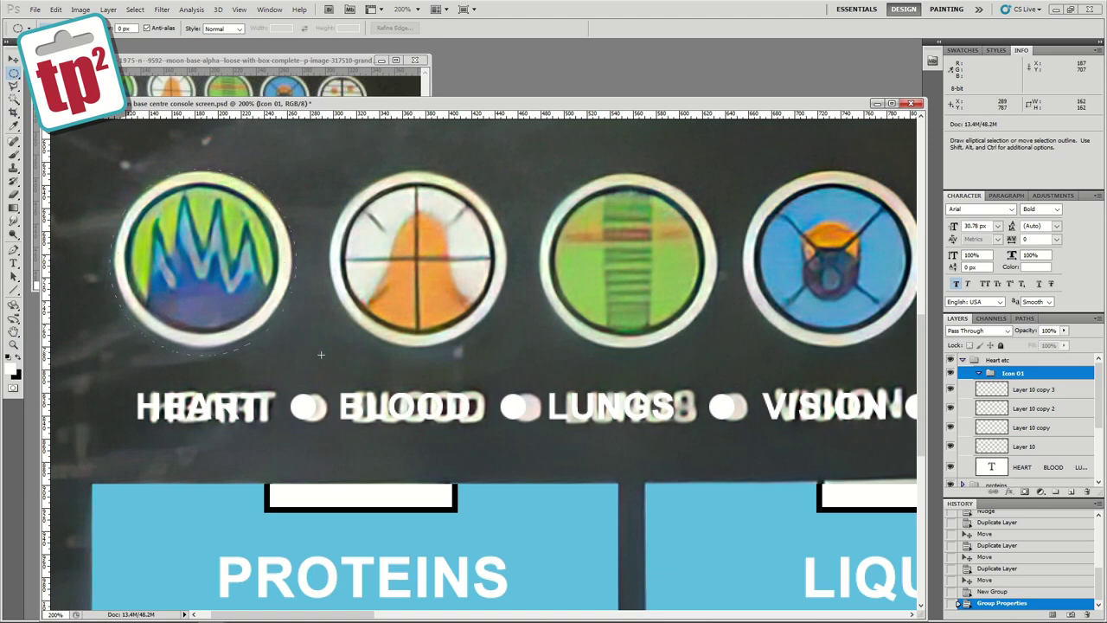
pyautogui.moveTo(318, 350); pyautogui.dragTo(318, 350)
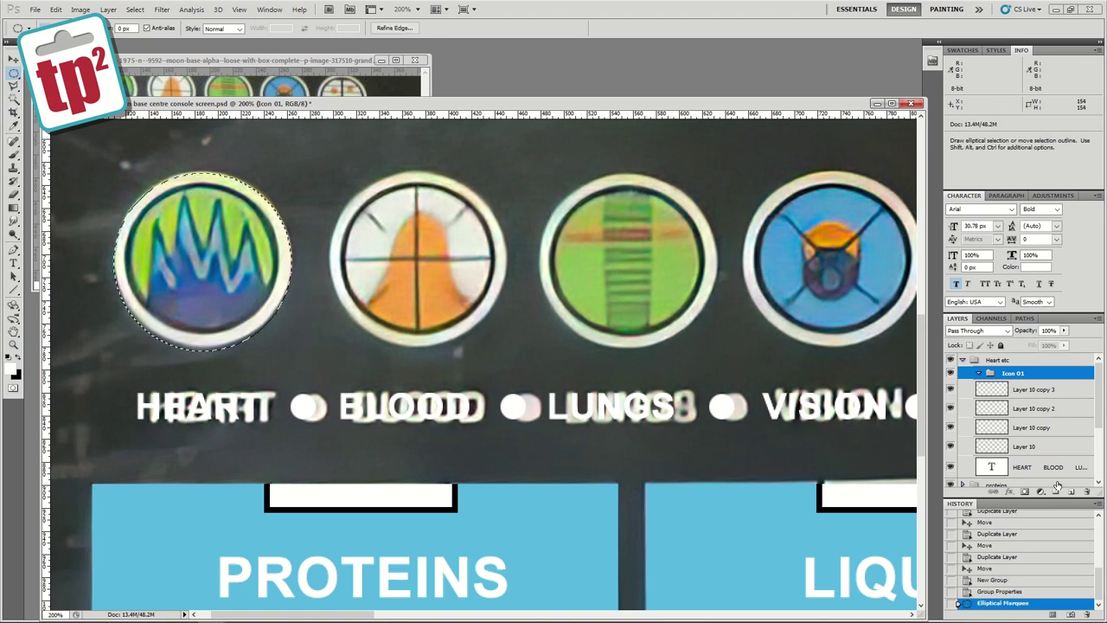
pyautogui.hotkey('ctrl', 'shift', 'alt', 'n')
pyautogui.hotkey('alt', 'BackSpace')
pyautogui.hotkey('ctrl', 'd')
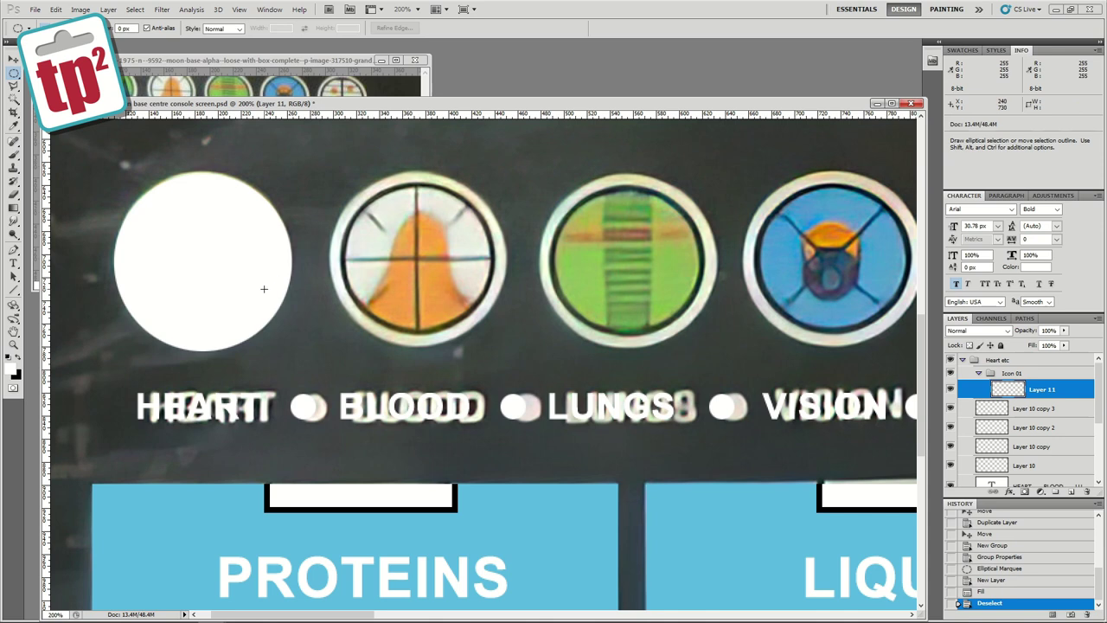
# Sample the original heart icon's green and fill an inner circle of about 132 px with it on a new layer.
pyautogui.click(951, 389)
pyautogui.press('i')
pyautogui.click(144, 256)
pyautogui.click(951, 390)
pyautogui.press('m')
pyautogui.hotkey('ctrl', 'shift', 'alt', 'n')
pyautogui.moveTo(202, 256); pyautogui.dragTo(291, 331)
pyautogui.moveTo(246, 278); pyautogui.dragTo(243, 285)
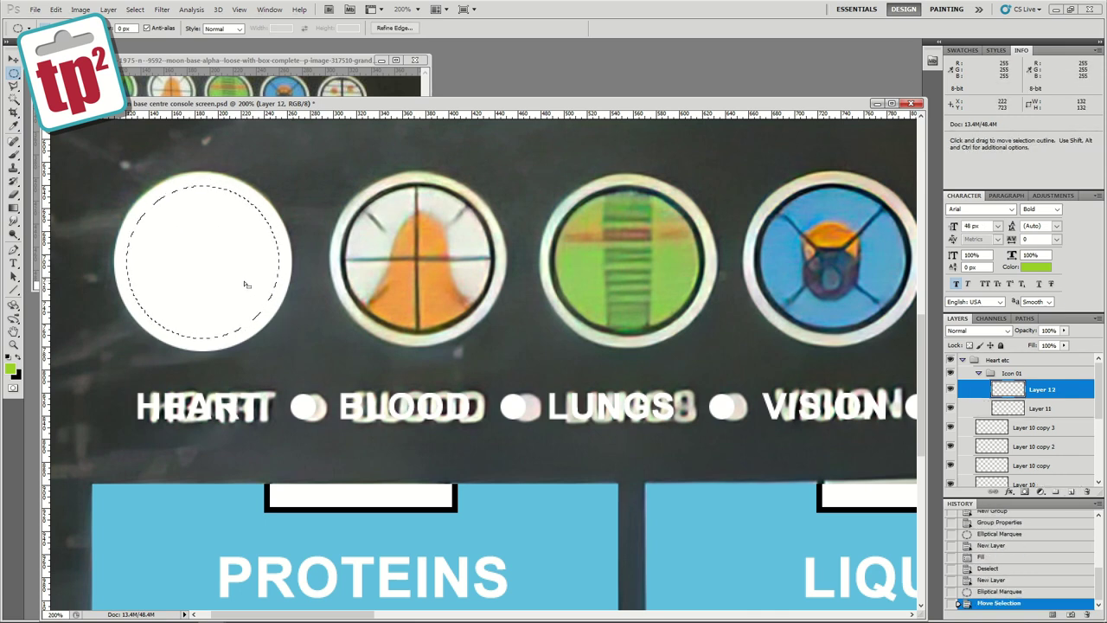
pyautogui.hotkey('alt', 'BackSpace')
pyautogui.hotkey('ctrl', 'd')
# Add a black inside Stroke layer style to the green circle.
pyautogui.click(108, 9)
pyautogui.moveTo(147, 67)
pyautogui.click(275, 196)
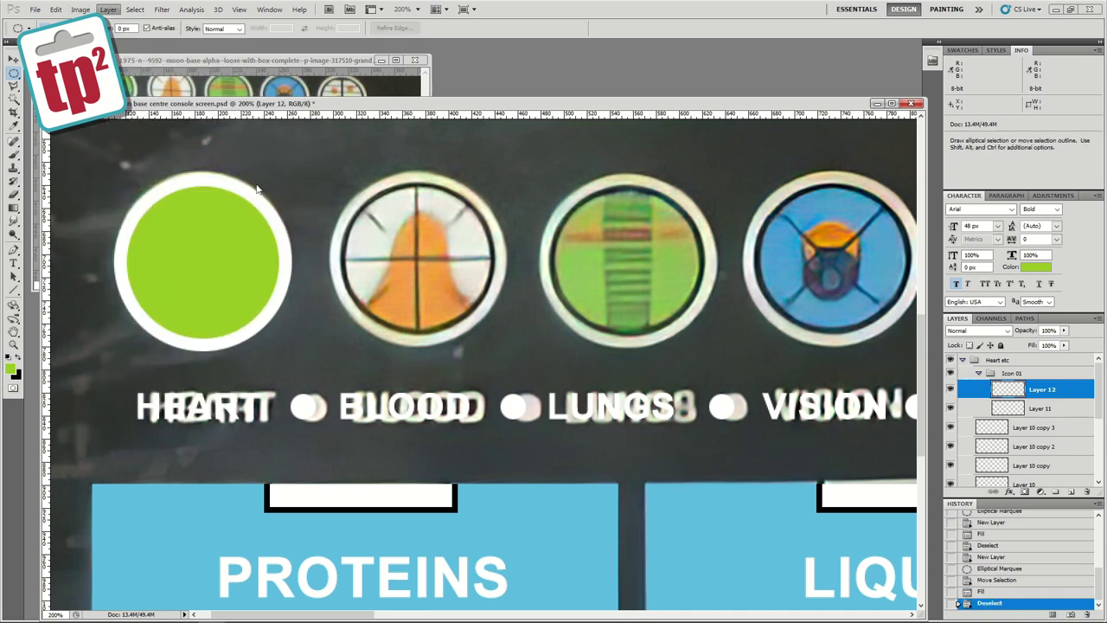
pyautogui.click(500, 95)
pyautogui.click(495, 115)
pyautogui.moveTo(487, 83); pyautogui.dragTo(490, 84)
pyautogui.click(647, 64)
pyautogui.click(978, 373)
pyautogui.click(1029, 372)
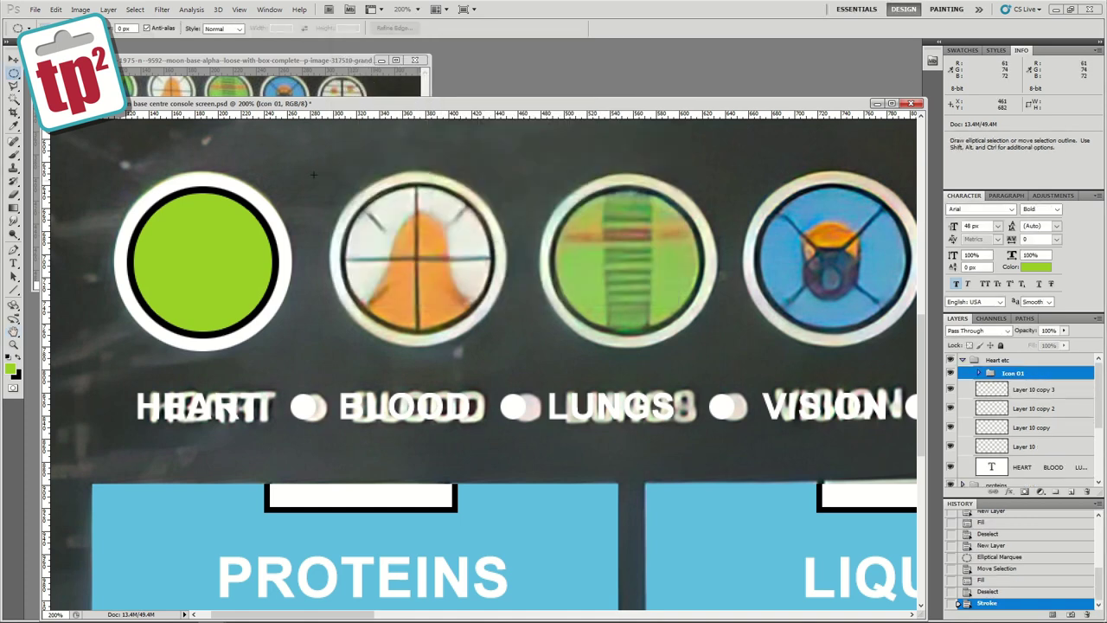
pyautogui.press('v')
pyautogui.moveTo(193, 248)
pyautogui.mouseDown()
pyautogui.moveTo(376, 254)
pyautogui.moveTo(344, 263)
pyautogui.mouseUp()
pyautogui.hotkey('ctrl', 'z')
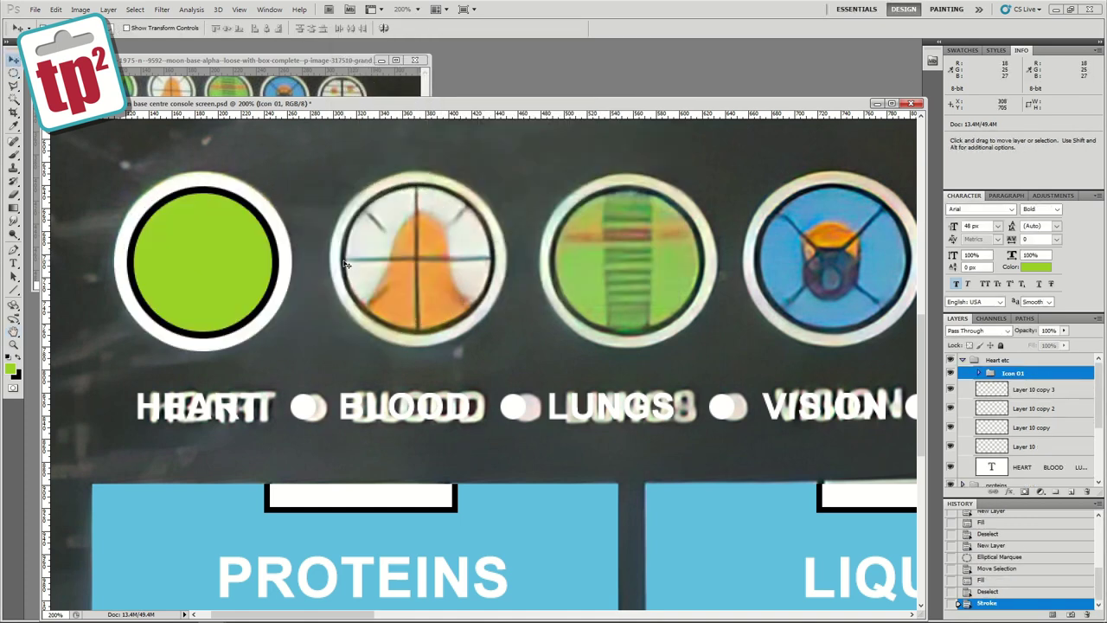
# Set Layer 12's opacity to 72%, hide the icon layers and sample the original heart icon's purple and blue as foreground and background colours.
pyautogui.click(978, 373)
pyautogui.click(950, 430)
pyautogui.click(1038, 389)
pyautogui.press('5')
pyautogui.click(951, 390)
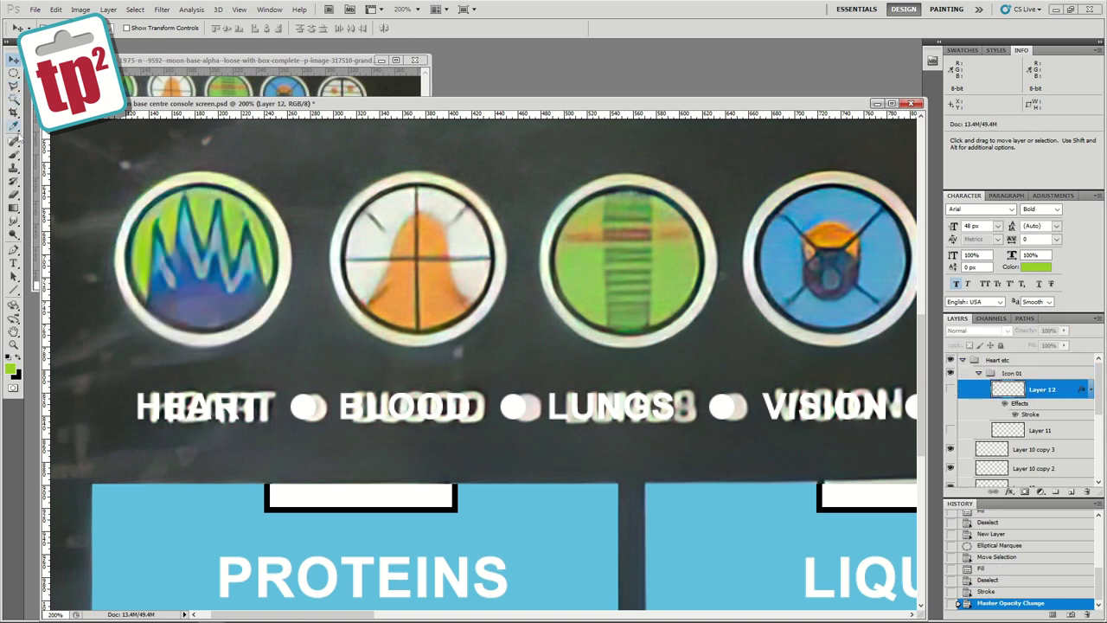
pyautogui.click(14, 125)
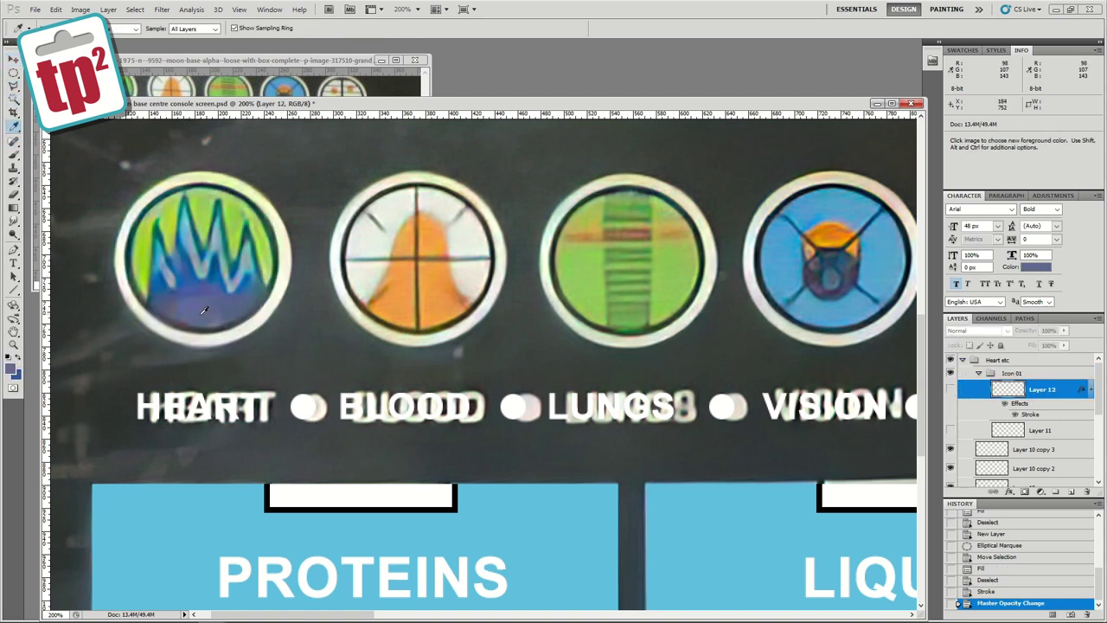
# Show Layer 12 and outline the heart icon's jagged four-peak shape with the Polygonal Lasso.
pyautogui.click(950, 390)
pyautogui.press('l')
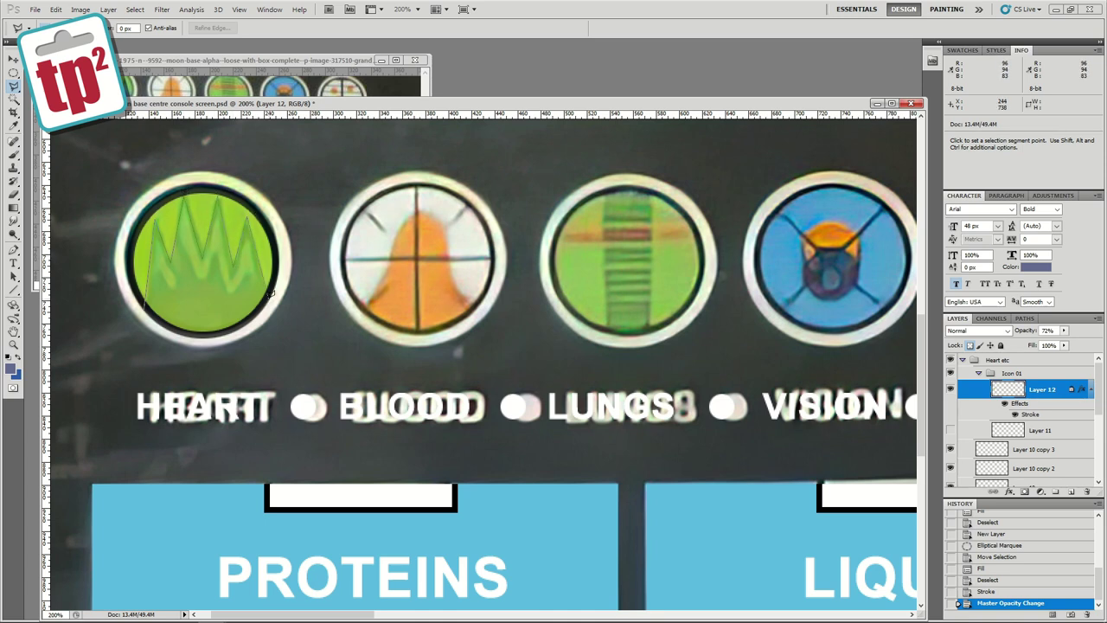
pyautogui.click(143, 309)
pyautogui.press('g')
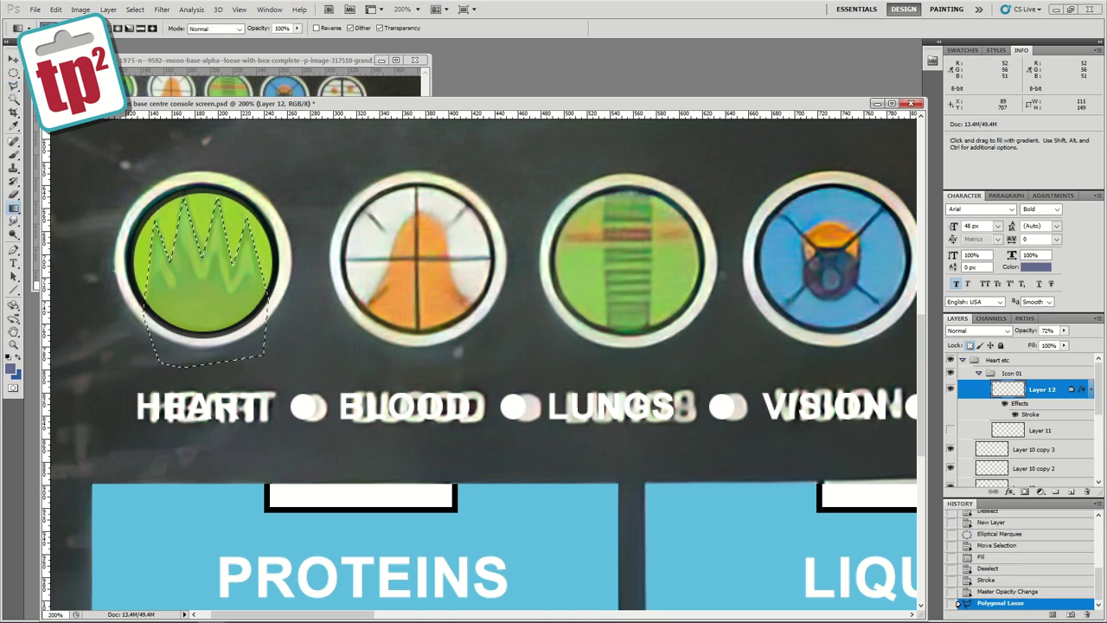
pyautogui.moveTo(206, 206); pyautogui.dragTo(206, 327)
pyautogui.moveTo(1064, 331); pyautogui.dragTo(1083, 343)
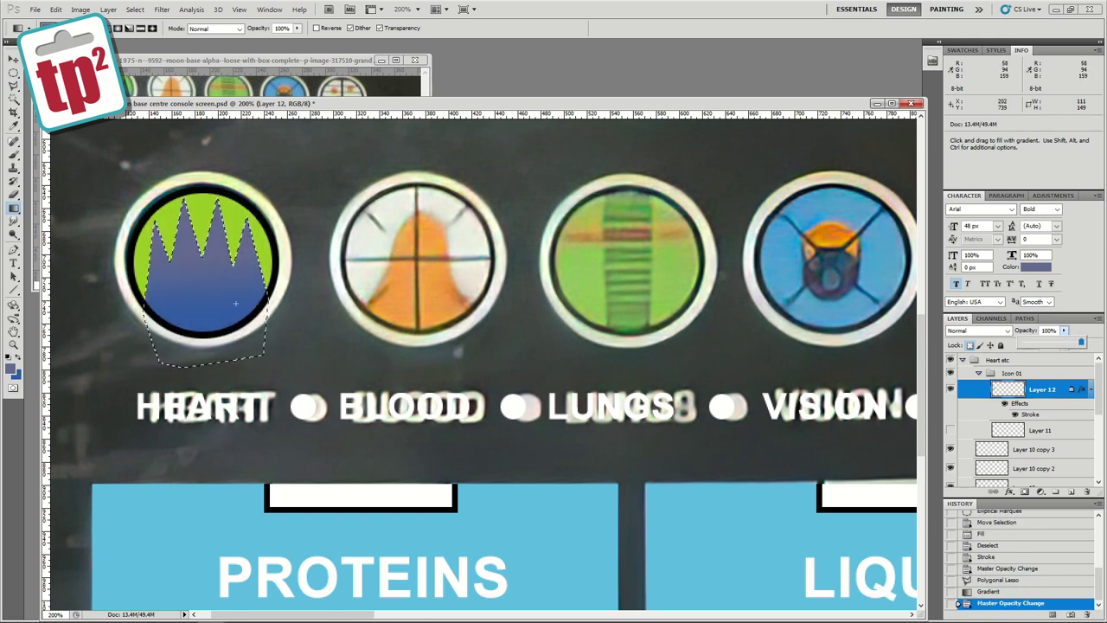
pyautogui.click(987, 591)
pyautogui.click(994, 579)
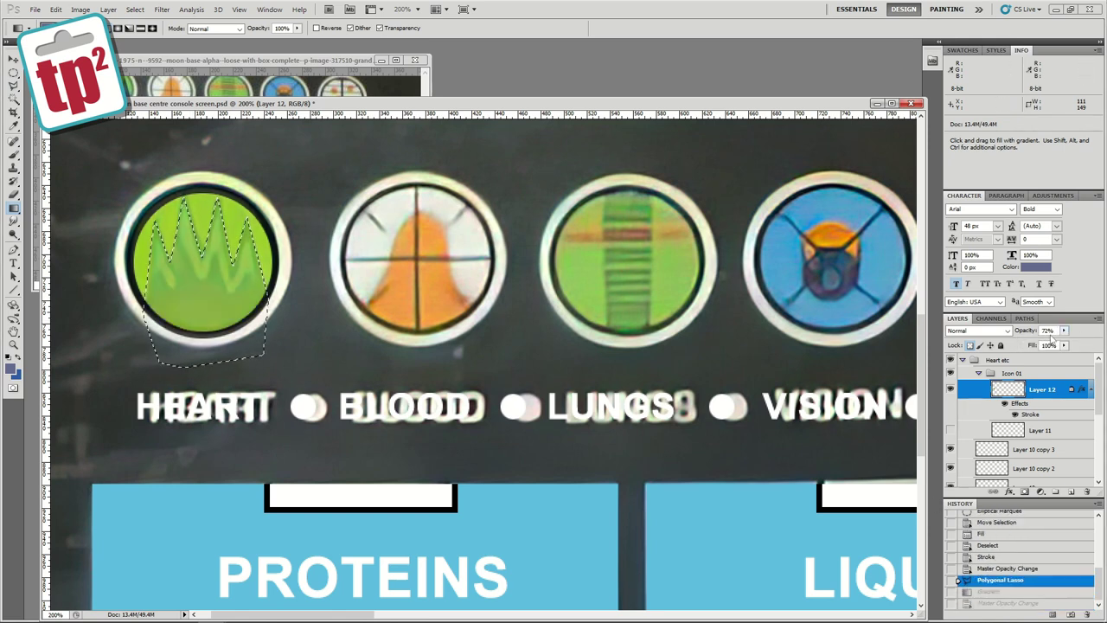
# Set Layer 12's opacity to 100% and fill the peak selection with a gradient from purple at the base up to blue.
pyautogui.moveTo(1063, 330); pyautogui.dragTo(1083, 342)
pyautogui.moveTo(205, 337); pyautogui.dragTo(205, 246)
pyautogui.hotkey('ctrl', 'd')
pyautogui.click(950, 389)
pyautogui.click(951, 390)
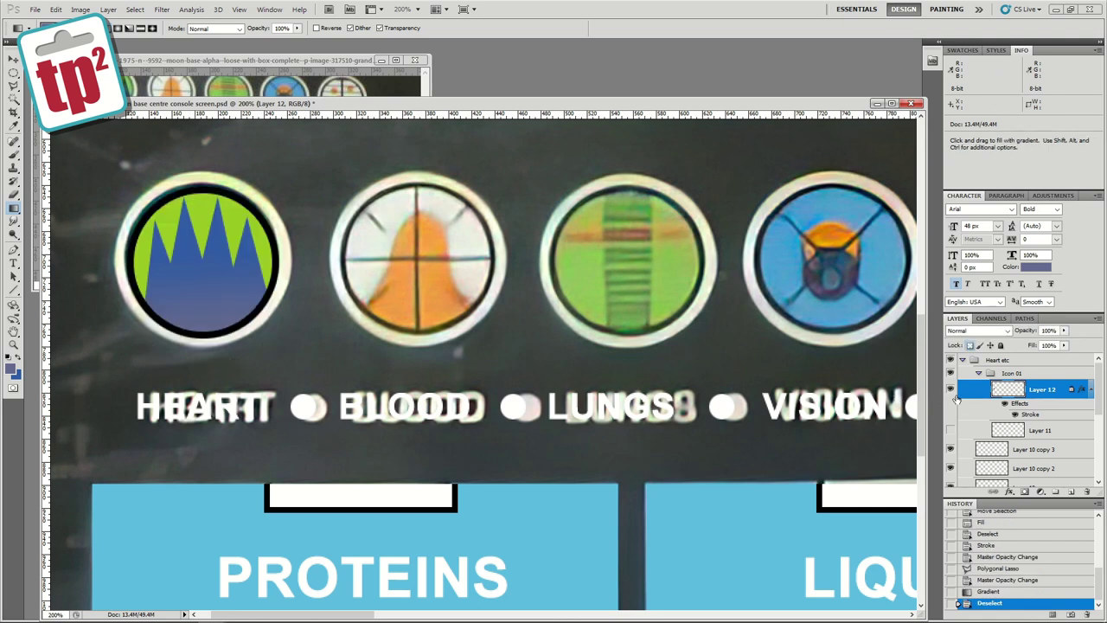
# Sample the light blue of the original heart icon's streaks and lower Layer 12's opacity to reveal them for tracing.
pyautogui.click(951, 391)
pyautogui.press('i')
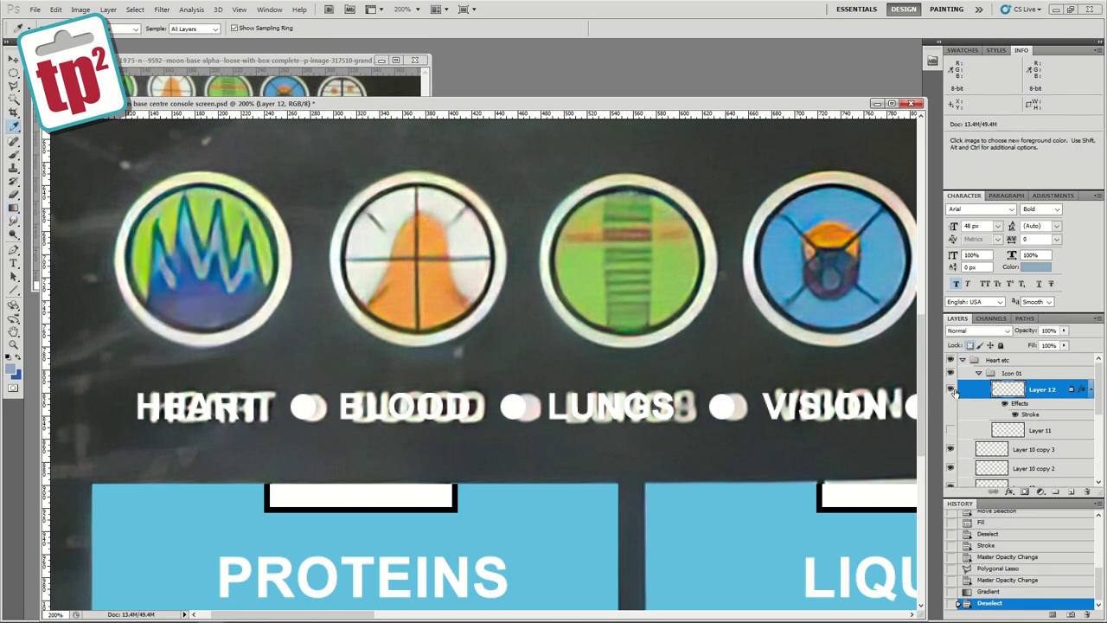
pyautogui.click(951, 391)
pyautogui.click(1064, 331)
pyautogui.moveTo(1063, 342); pyautogui.dragTo(1053, 342)
# On a new layer, trace the zigzag highlights along the heart icon's peaks and fill them with light blue.
pyautogui.click(1071, 493)
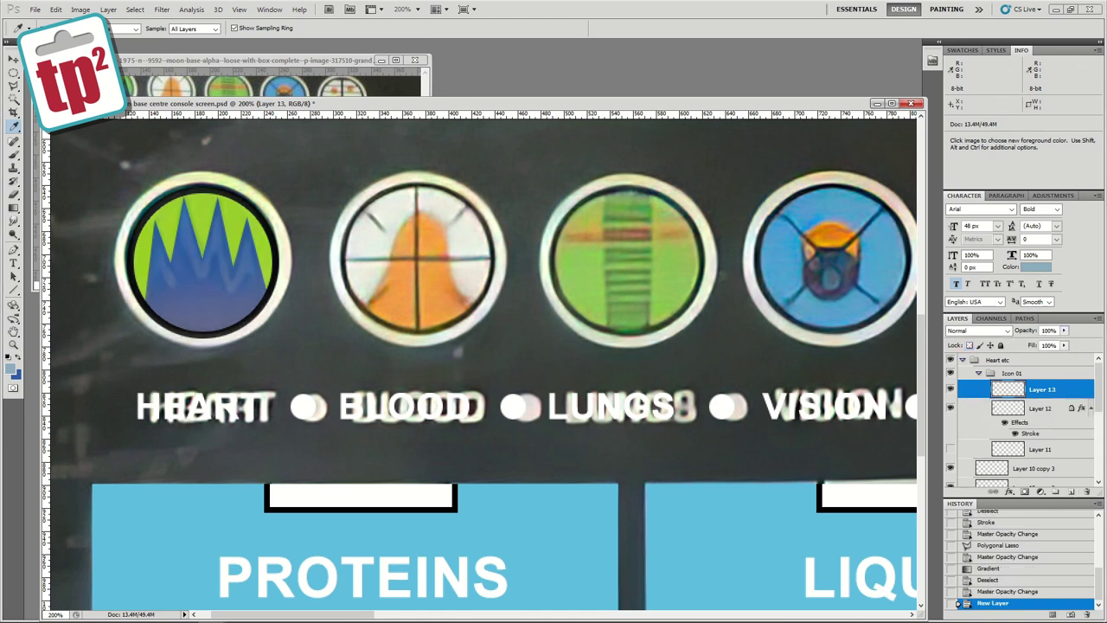
pyautogui.press('l')
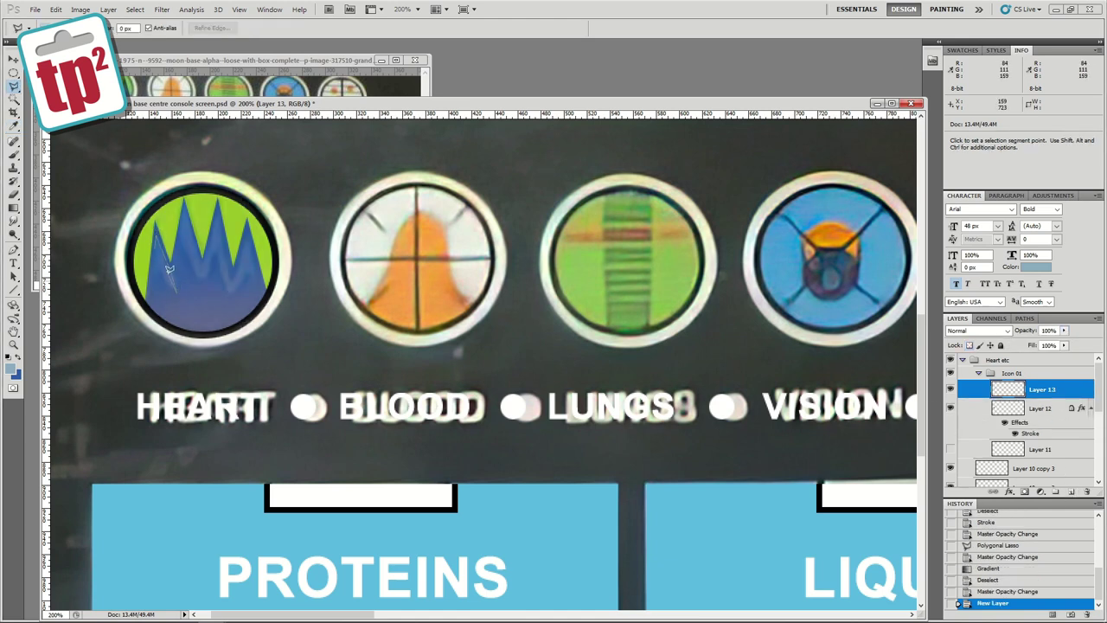
pyautogui.click(157, 245)
pyautogui.hotkey('alt', 'BackSpace')
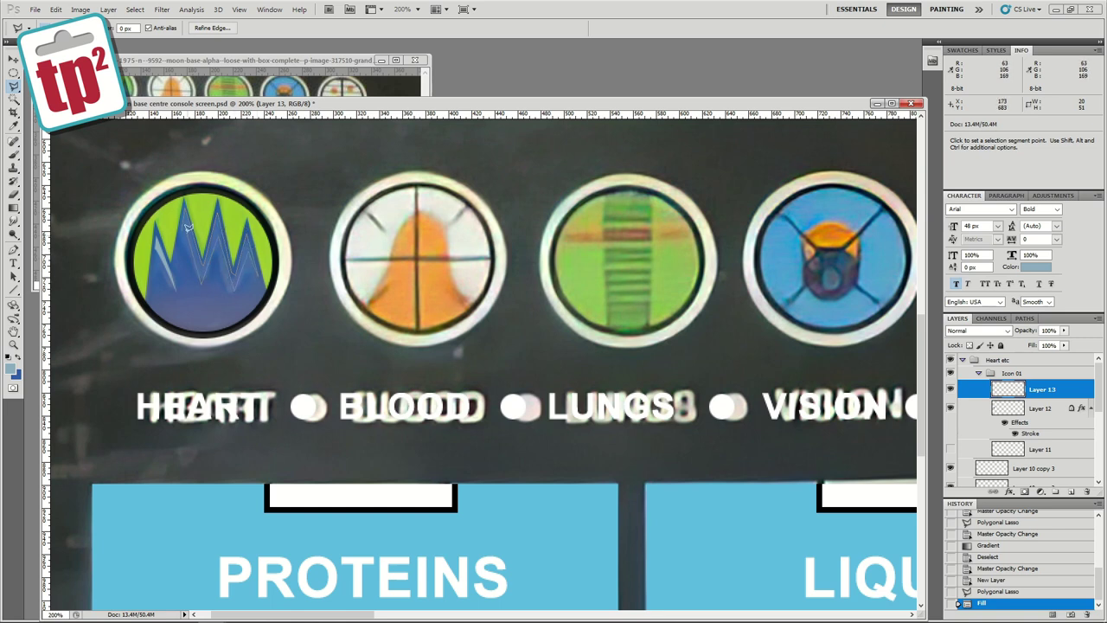
pyautogui.click(183, 215)
pyautogui.hotkey('alt', 'BackSpace')
pyautogui.hotkey('ctrl', 'd')
# Restore Layer 12 to 100% opacity and show the white circle behind it in the Icon 01 group.
pyautogui.click(1042, 409)
pyautogui.click(1064, 331)
pyautogui.moveTo(1064, 342); pyautogui.dragTo(1077, 343)
pyautogui.click(950, 448)
pyautogui.click(976, 374)
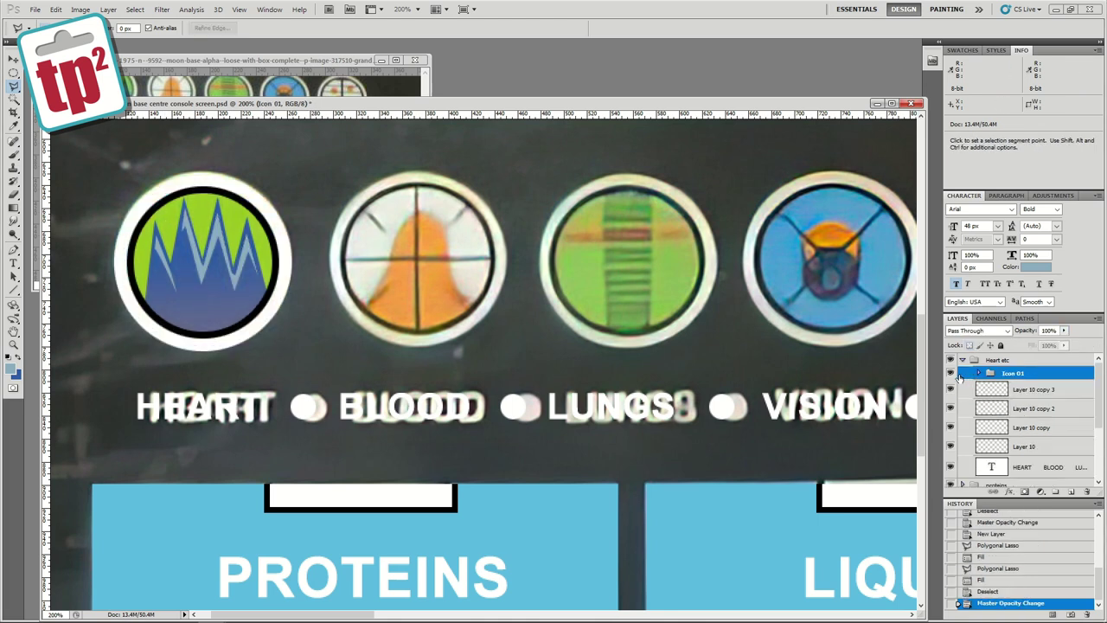
# Duplicate the Icon 01 group as Icon 02 and move the copy over the original blood icon.
pyautogui.rightClick(1006, 375)
pyautogui.press('Return')
pyautogui.doubleClick(990, 374)
pyautogui.moveTo(508, 201); pyautogui.dragTo(544, 201)
pyautogui.write('2')
pyautogui.press('Return')
pyautogui.click(13, 60)
pyautogui.moveTo(244, 287); pyautogui.dragTo(460, 287)
# Hide the layers in the Icon 02 group and delete its light blue highlights layer.
pyautogui.click(979, 373)
pyautogui.moveTo(951, 391); pyautogui.dragTo(951, 450)
pyautogui.moveTo(1011, 393); pyautogui.dragTo(1087, 491)
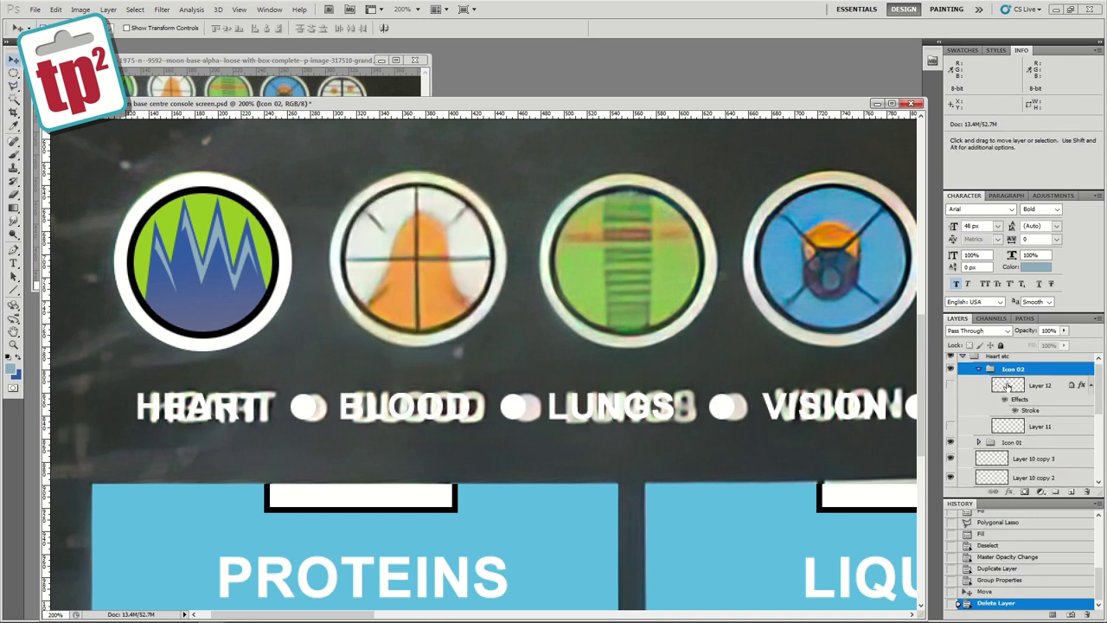
# Set up orange from the original blood icon and white as the working colours, and fill the Icon 02 inner circle with white.
pyautogui.click(1010, 386)
pyautogui.click(951, 385)
pyautogui.click(950, 385)
pyautogui.click(13, 126)
pyautogui.click(402, 285)
pyautogui.click(11, 369)
pyautogui.click(897, 312)
pyautogui.click(951, 385)
pyautogui.click(18, 356)
pyautogui.click(10, 368)
pyautogui.click(897, 313)
pyautogui.hotkey('alt', 'BackSpace')
# Set the inner circle's opacity to 75%, trace the original bell shape with the Polygonal Lasso and fill it orange.
pyautogui.click(1064, 330)
pyautogui.moveTo(1064, 344); pyautogui.dragTo(1050, 344)
pyautogui.click(13, 87)
pyautogui.click(363, 307)
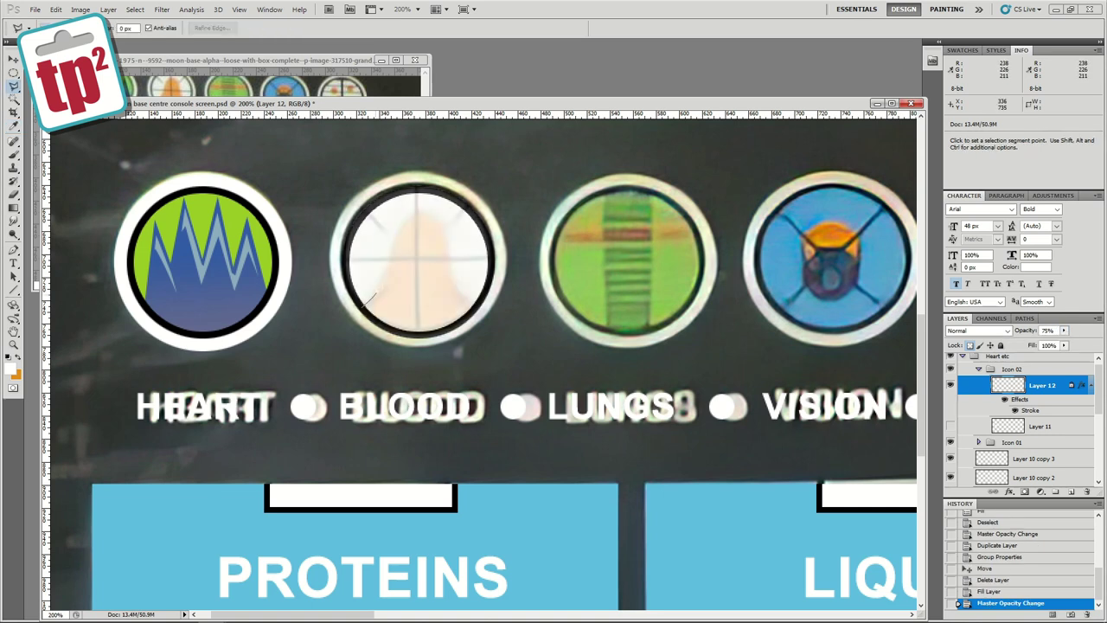
pyautogui.click(481, 312)
pyautogui.click(460, 357)
pyautogui.click(389, 357)
pyautogui.click(363, 307)
pyautogui.hotkey('alt', 'BackSpace')
pyautogui.hotkey('ctrl', 'BackSpace')
pyautogui.hotkey('ctrl', 'd')
# On a new layer, draw a black crosshair and two short diagonal ticks across the blood icon with 3 px lines.
pyautogui.moveTo(1064, 330)
pyautogui.mouseDown()
pyautogui.moveTo(1078, 344)
pyautogui.moveTo(1050, 343)
pyautogui.mouseUp()
pyautogui.click(950, 385)
pyautogui.click(951, 385)
pyautogui.click(1071, 492)
pyautogui.click(8, 357)
pyautogui.click(13, 291)
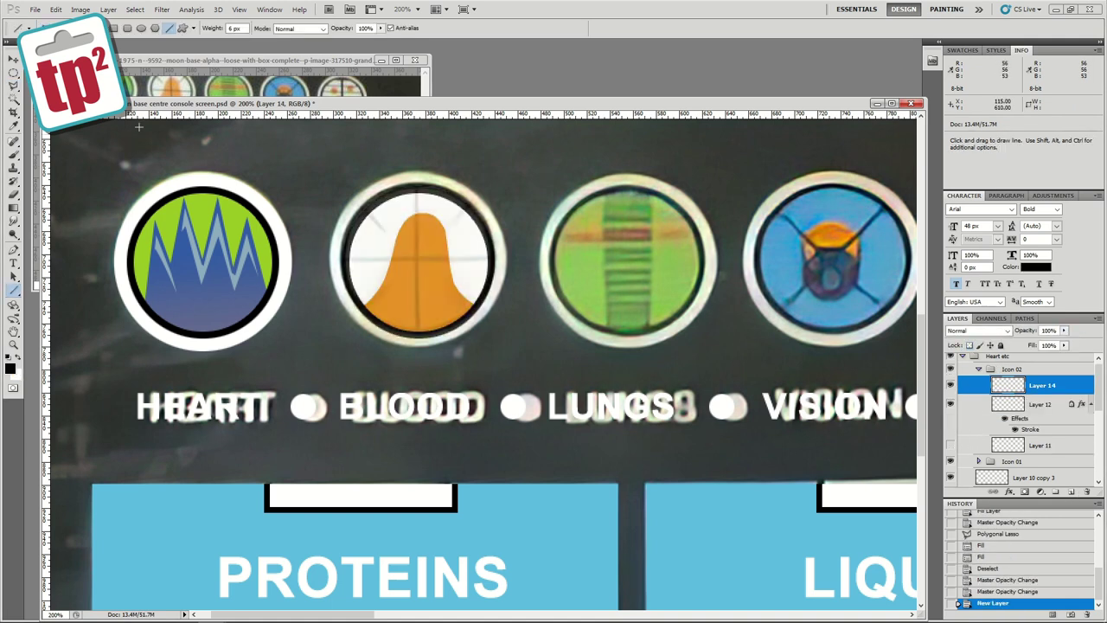
pyautogui.moveTo(418, 333); pyautogui.dragTo(418, 190)
pyautogui.moveTo(346, 261); pyautogui.dragTo(491, 260)
pyautogui.moveTo(367, 216); pyautogui.dragTo(388, 234)
pyautogui.moveTo(469, 215); pyautogui.dragTo(451, 231)
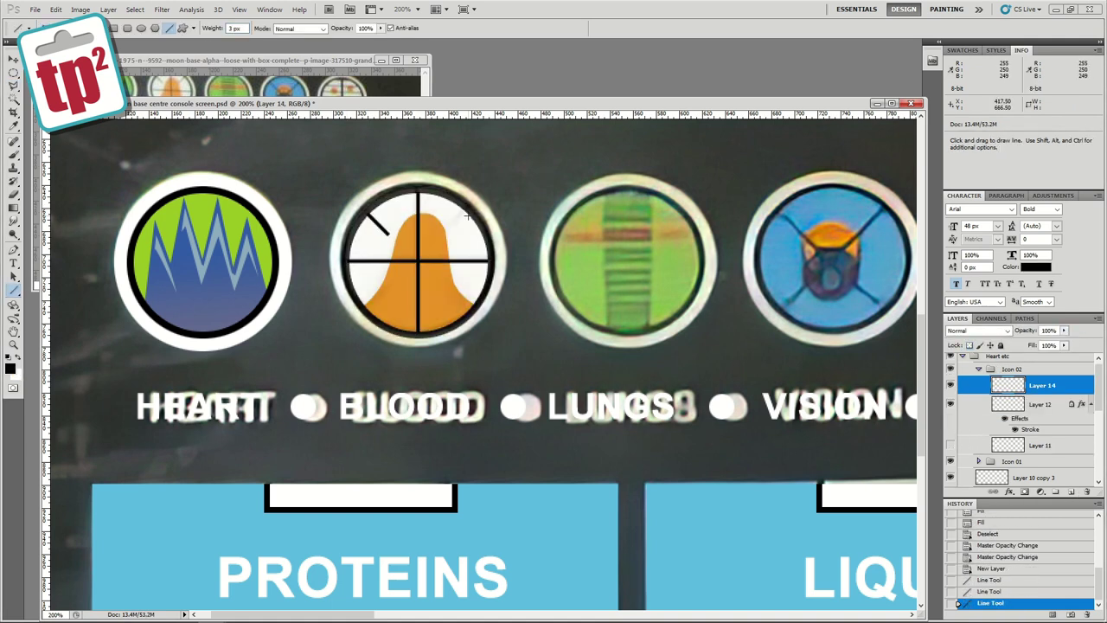
# Show the white circle in the Icon 02 group and restore Layer 12 to full opacity.
pyautogui.click(950, 445)
pyautogui.click(1040, 404)
pyautogui.moveTo(1064, 330); pyautogui.dragTo(1081, 343)
pyautogui.click(979, 370)
# Duplicate the Icon 02 group as Icon 03 and move the copy over the original lungs icon.
pyautogui.click(962, 356)
pyautogui.moveTo(690, 332); pyautogui.dragTo(573, 370)
pyautogui.click(962, 360)
pyautogui.rightClick(1005, 375)
pyautogui.click(1018, 398)
pyautogui.moveTo(500, 204); pyautogui.dragTo(575, 216)
pyautogui.write('3')
pyautogui.press('Return')
pyautogui.moveTo(265, 221); pyautogui.dragTo(195, 227)
pyautogui.press('v')
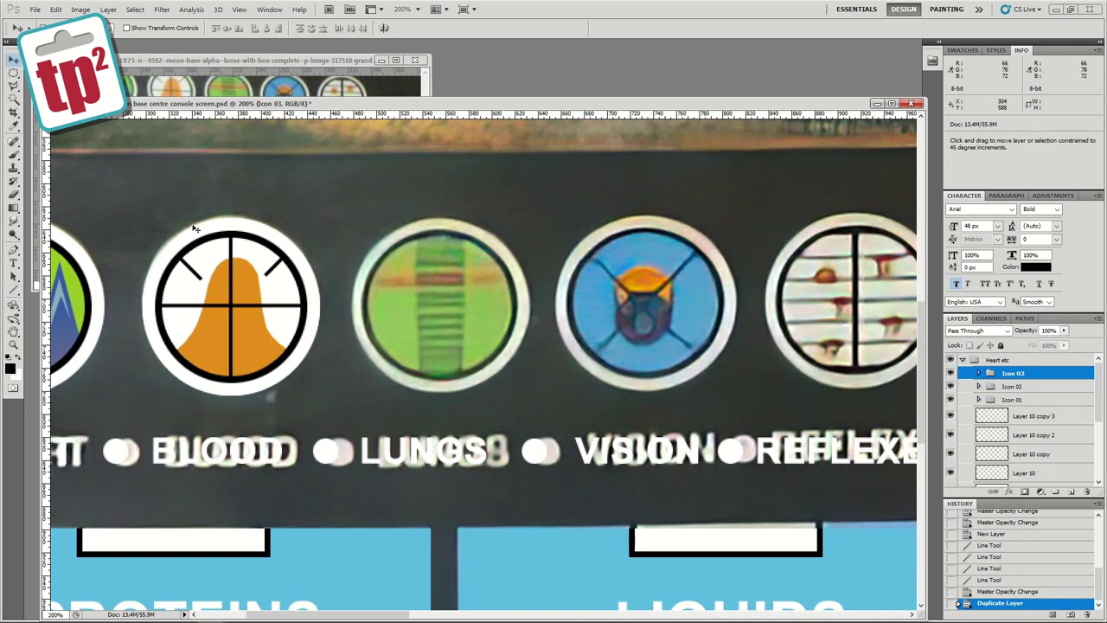
pyautogui.moveTo(223, 308); pyautogui.dragTo(435, 308)
# Set the Icon 03 inner circle's opacity to 77% and hide all three layers of the group.
pyautogui.click(979, 372)
pyautogui.click(951, 390)
pyautogui.click(1042, 408)
pyautogui.moveTo(1064, 331); pyautogui.dragTo(1049, 342)
pyautogui.click(951, 408)
pyautogui.click(950, 449)
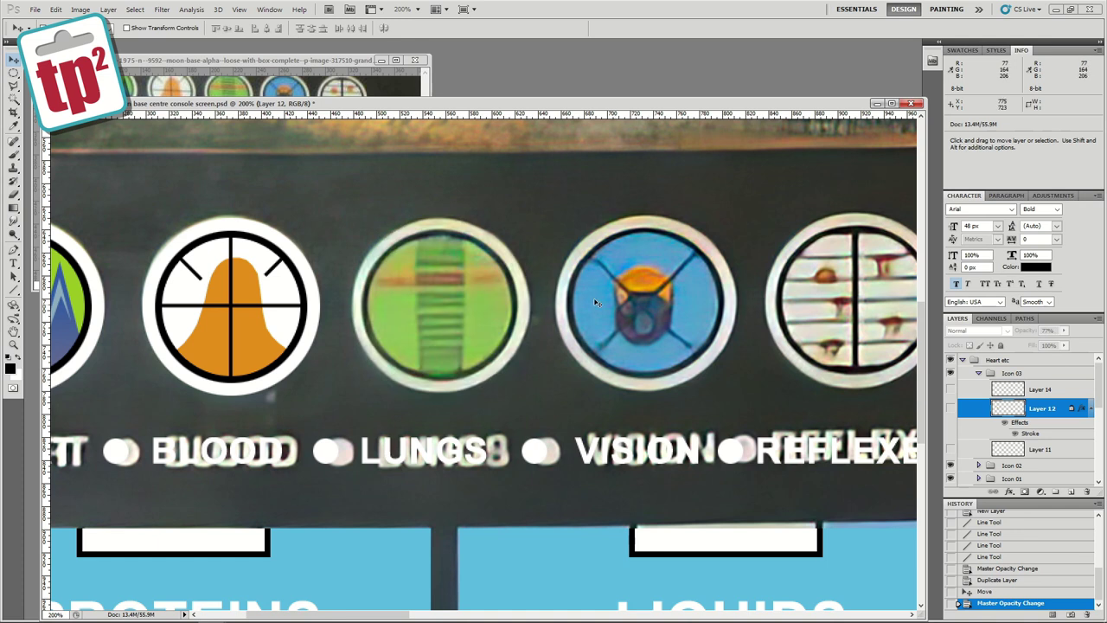
# Pick a green based on the original lungs icon and fill the Icon 03 inner circle with it.
pyautogui.press('i')
pyautogui.click(482, 332)
pyautogui.click(10, 369)
pyautogui.click(737, 358)
pyautogui.click(896, 313)
pyautogui.click(951, 408)
pyautogui.hotkey('alt', 'BackSpace')
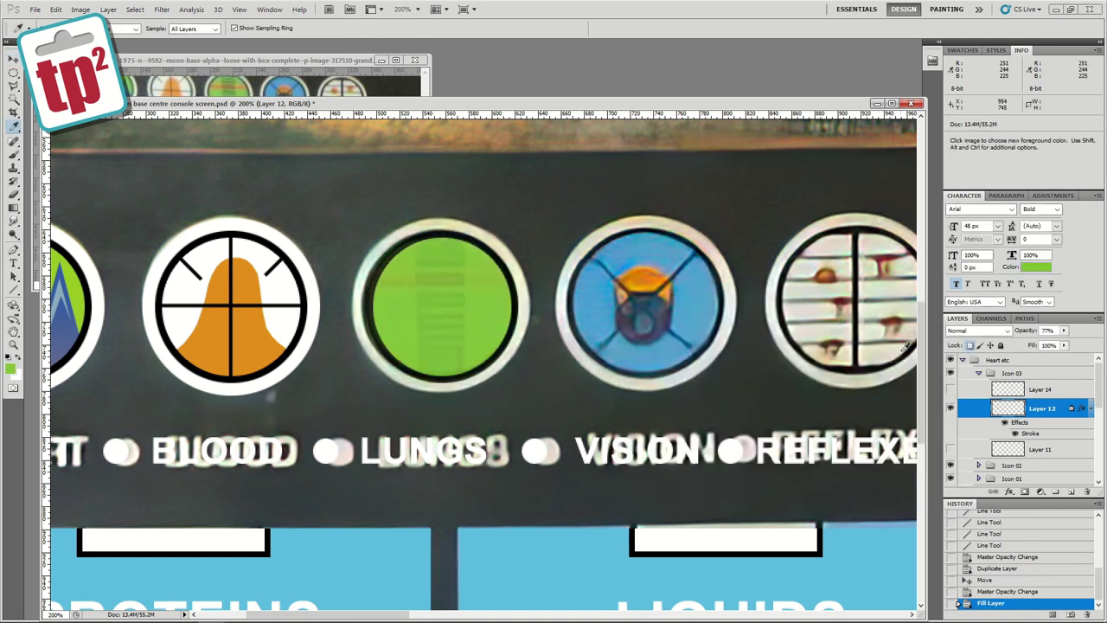
# Select a stack of separate horizontal bands about 43 px wide down the middle of the lungs icon.
pyautogui.press('m')
pyautogui.moveTo(467, 402); pyautogui.dragTo(467, 402)
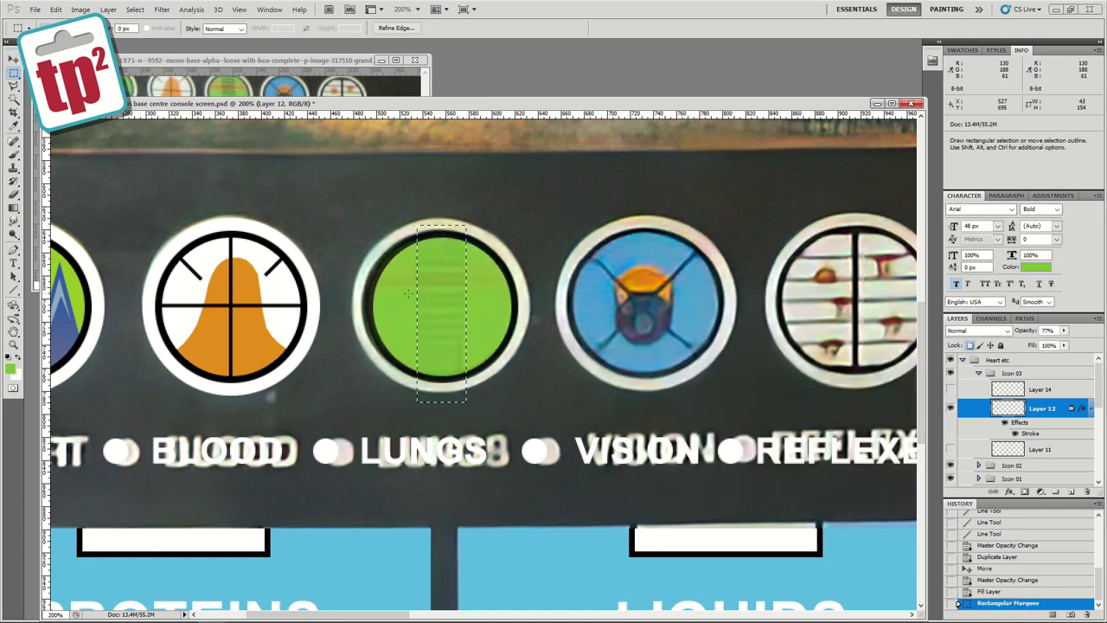
pyautogui.moveTo(411, 263); pyautogui.dragTo(467, 253)
pyautogui.moveTo(413, 286); pyautogui.dragTo(468, 292)
pyautogui.moveTo(413, 302); pyautogui.dragTo(468, 340)
pyautogui.moveTo(413, 351); pyautogui.dragTo(472, 370)
# Fill the selected bands on the lungs icon with a darker green and clear the selection.
pyautogui.click(10, 369)
pyautogui.click(760, 387)
pyautogui.click(896, 311)
pyautogui.hotkey('alt', 'BackSpace')
pyautogui.hotkey('ctrl', 'd')
# Draw a 6 px red horizontal line across the upper part of the lungs icon's green circle.
pyautogui.click(11, 369)
pyautogui.click(794, 459)
pyautogui.click(777, 337)
pyautogui.click(896, 312)
pyautogui.click(13, 291)
pyautogui.moveTo(371, 279); pyautogui.dragTo(517, 279)
pyautogui.hotkey('ctrl', 'z')
pyautogui.doubleClick(235, 29)
pyautogui.write('6')
pyautogui.moveTo(371, 280); pyautogui.dragTo(516, 280)
# Restore Layer 12 of Icon 03 to full opacity and delete the group's unused Layer 14.
pyautogui.moveTo(1065, 331); pyautogui.dragTo(1085, 342)
pyautogui.moveTo(1040, 390); pyautogui.dragTo(1087, 492)
pyautogui.click(979, 359)
# Duplicate the Icon 03 group and name the copy Icon 04.
pyautogui.rightClick(1011, 362)
pyautogui.click(1022, 383)
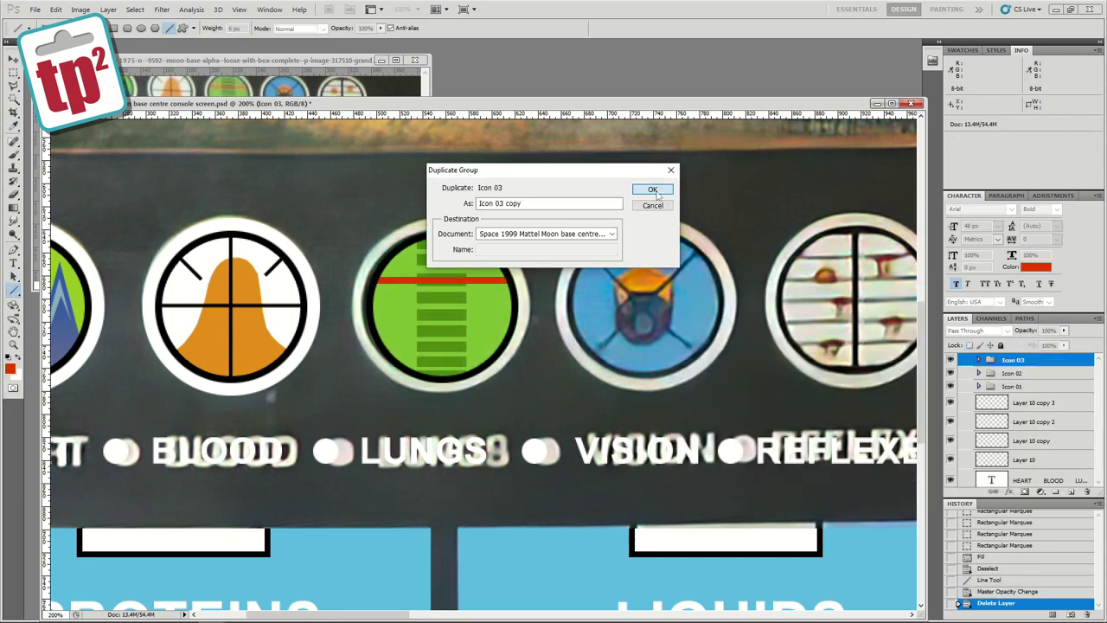
pyautogui.click(652, 188)
pyautogui.moveTo(648, 277); pyautogui.dragTo(518, 290)
pyautogui.doubleClick(1018, 360)
pyautogui.write('Icon 04')
pyautogui.press('Return')
# Show the white circle in Icon 03 and move the Icon 04 group over the original vision icon.
pyautogui.press('v')
pyautogui.click(978, 373)
pyautogui.click(951, 431)
pyautogui.click(978, 360)
pyautogui.click(951, 417)
pyautogui.click(978, 359)
pyautogui.moveTo(350, 348); pyautogui.dragTo(556, 348)
# Lower the opacity of Icon 04's inner circle and fill it with blue sampled from the original vision icon.
pyautogui.click(978, 360)
pyautogui.click(951, 378)
pyautogui.click(950, 417)
pyautogui.click(950, 377)
pyautogui.click(1041, 376)
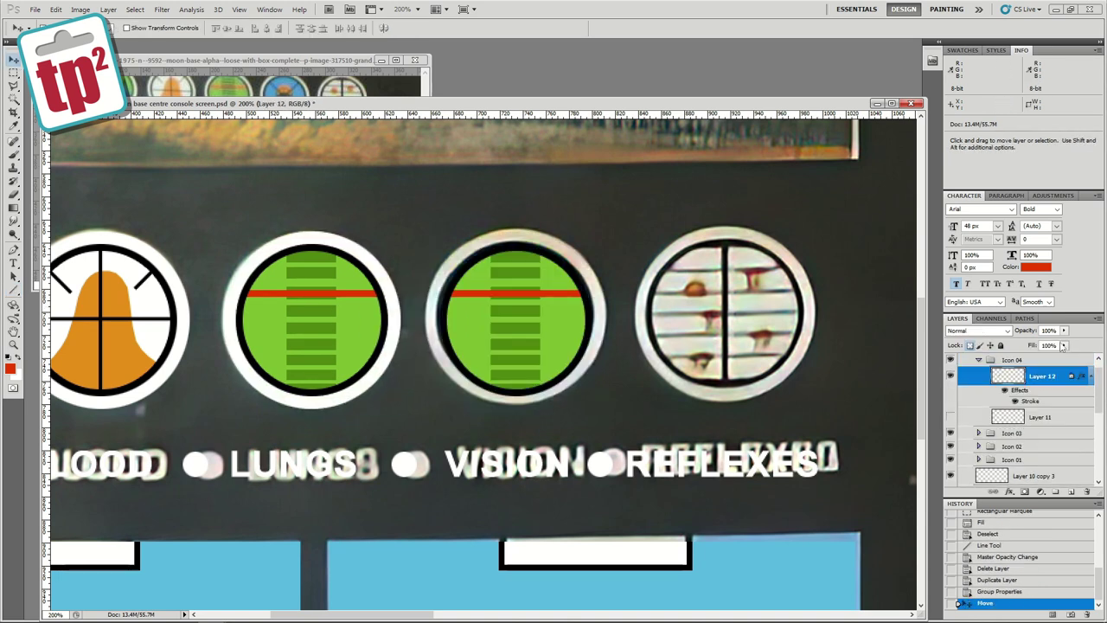
pyautogui.click(951, 377)
pyautogui.press('i')
pyautogui.click(950, 378)
pyautogui.hotkey('alt', 'BackSpace')
pyautogui.click(950, 379)
# Add a new layer in Icon 04 and fill an ellipse about 52 by 71 px with orange over the original eye shape.
pyautogui.click(1071, 492)
pyautogui.press('m')
pyautogui.press('i')
pyautogui.click(516, 295)
pyautogui.press('m')
pyautogui.moveTo(483, 278)
pyautogui.mouseDown()
pyautogui.moveTo(543, 359)
pyautogui.moveTo(538, 332)
pyautogui.mouseUp()
pyautogui.hotkey('alt', 'BackSpace')
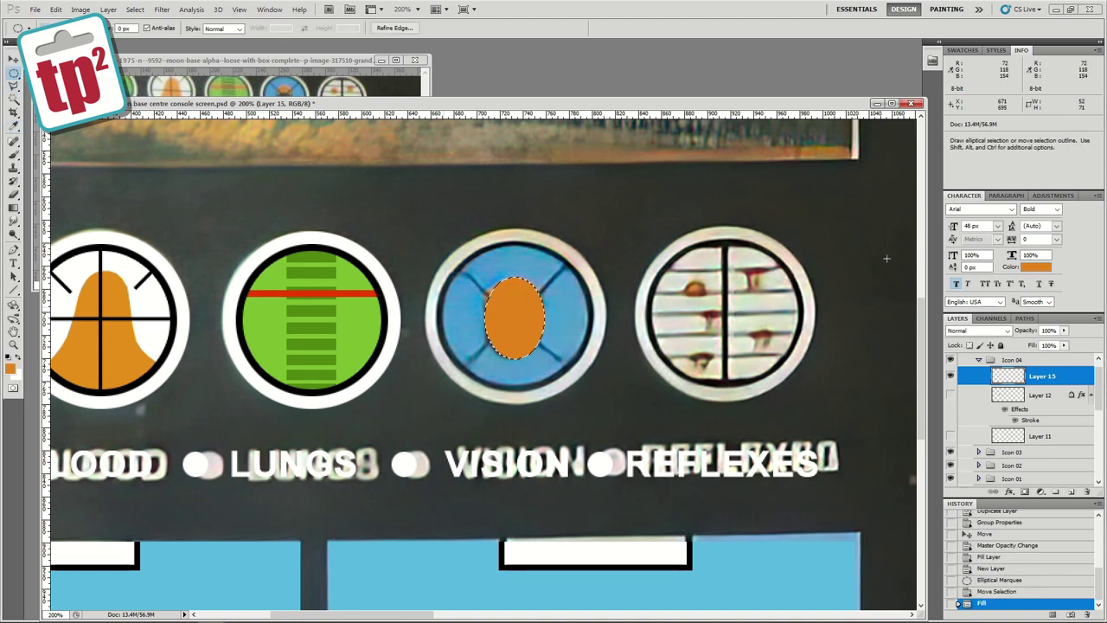
# Fill a purple circle over the lower half of the vision icon's orange ellipse and clear the selection.
pyautogui.click(969, 345)
pyautogui.click(11, 368)
pyautogui.click(792, 355)
pyautogui.click(897, 312)
pyautogui.hotkey('ctrl', 'd')
pyautogui.moveTo(486, 307)
pyautogui.mouseDown()
pyautogui.moveTo(543, 363)
pyautogui.moveTo(529, 334)
pyautogui.mouseUp()
pyautogui.hotkey('alt', 'BackSpace')
pyautogui.hotkey('ctrl', 'd')
# Show Icon 04's blue inner circle and nudge the orange and purple shapes right and down.
pyautogui.click(951, 396)
pyautogui.press('v')
pyautogui.press('Right')
pyautogui.press('Down')
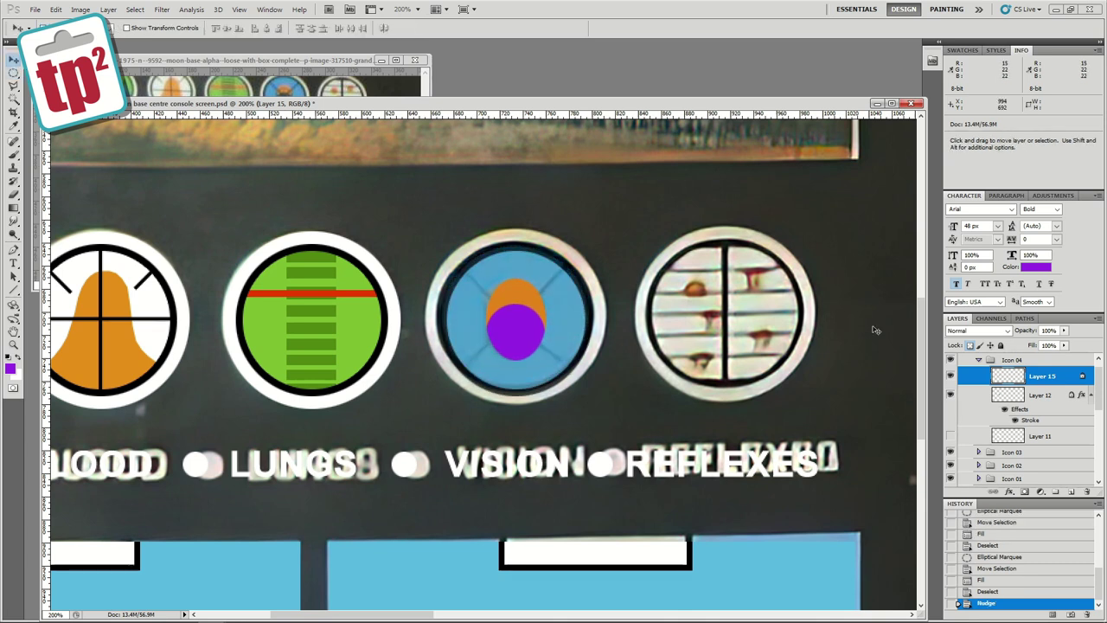
# Add a new layer in Icon 04, restore Layer 12 to full opacity and show the white outer circle.
pyautogui.click(1071, 491)
pyautogui.click(1043, 396)
pyautogui.click(1042, 414)
pyautogui.press('0')
pyautogui.click(951, 455)
pyautogui.click(1042, 377)
# Draw two crossing 4 px black diagonal lines across the vision icon and nudge them left into the centre.
pyautogui.press('u')
pyautogui.press('d')
pyautogui.moveTo(468, 269); pyautogui.dragTo(568, 369)
pyautogui.hotkey('ctrl', 'z')
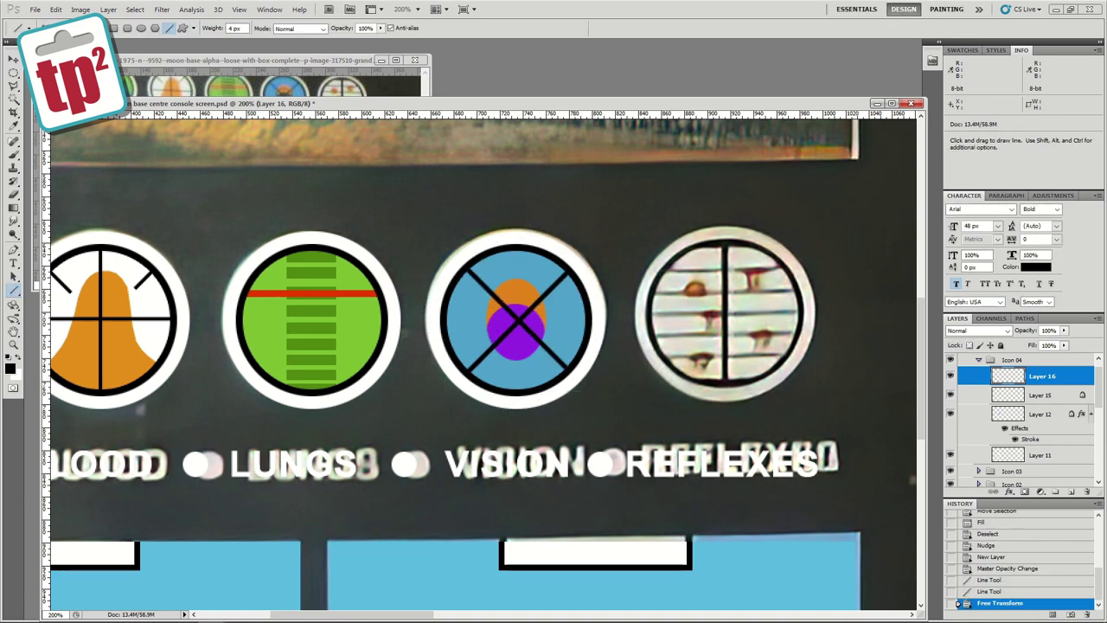
pyautogui.press('v')
pyautogui.press('Left')
pyautogui.press('Left')
pyautogui.press('Left')
# Smudge the lower-right end of the vision icon's diagonal line outwards to meet the black ring.
pyautogui.click(950, 360)
pyautogui.click(950, 360)
pyautogui.click(979, 360)
pyautogui.click(979, 360)
pyautogui.click(1041, 377)
pyautogui.click(13, 221)
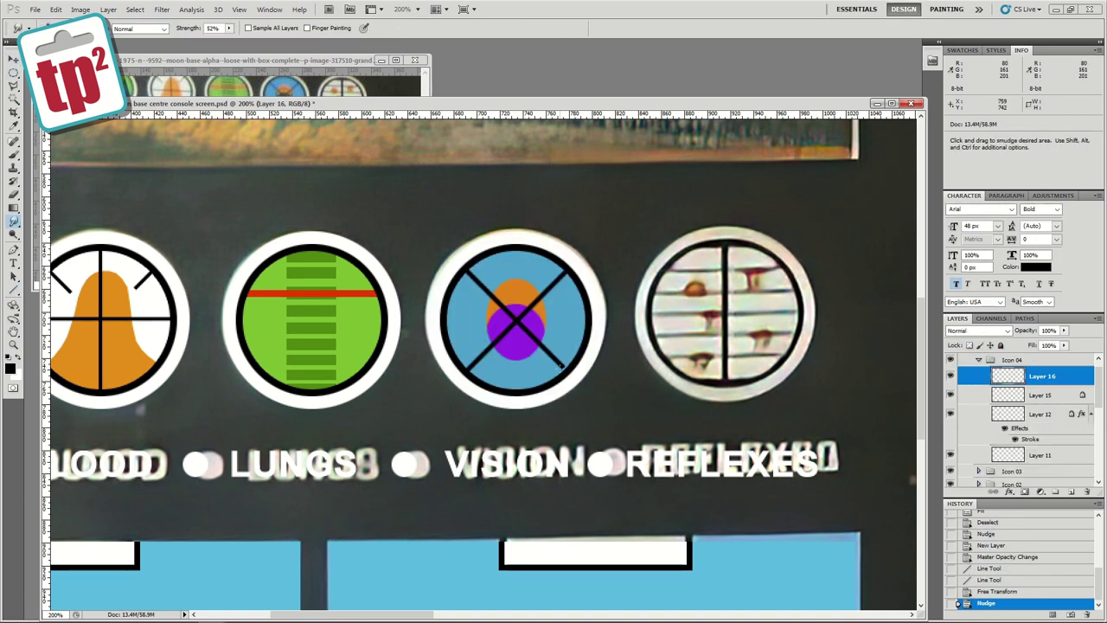
pyautogui.moveTo(561, 365); pyautogui.dragTo(567, 371)
pyautogui.click(978, 359)
pyautogui.click(978, 360)
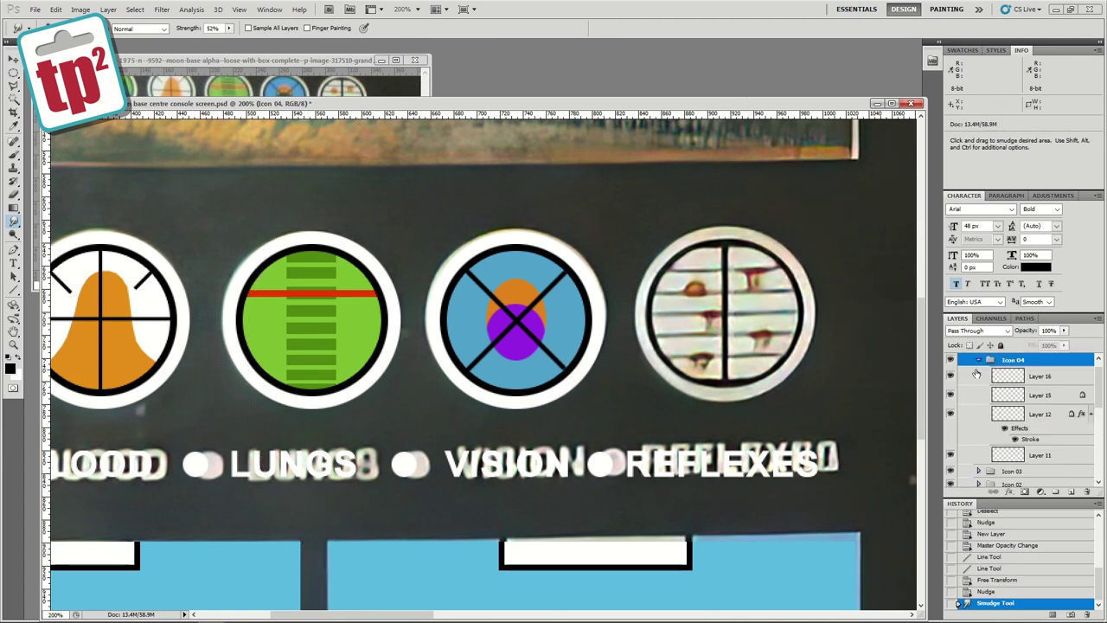
# Duplicate the Icon 04 group as Icon 05 and move the copy over the original reflexes icon.
pyautogui.click(978, 359)
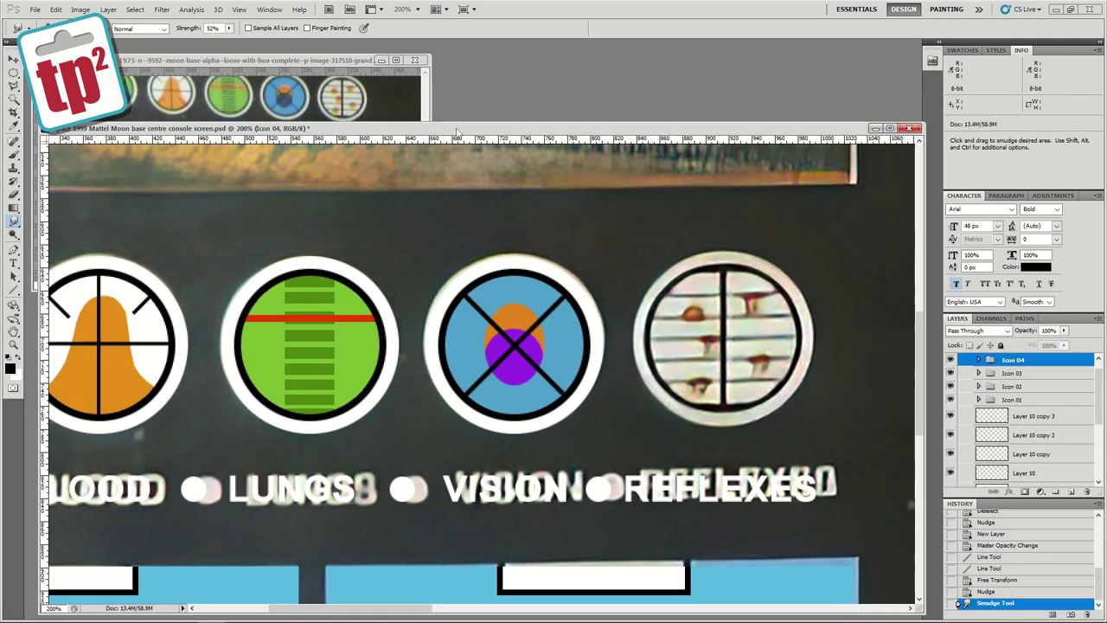
pyautogui.rightClick(1012, 359)
pyautogui.click(1038, 394)
pyautogui.press('Return')
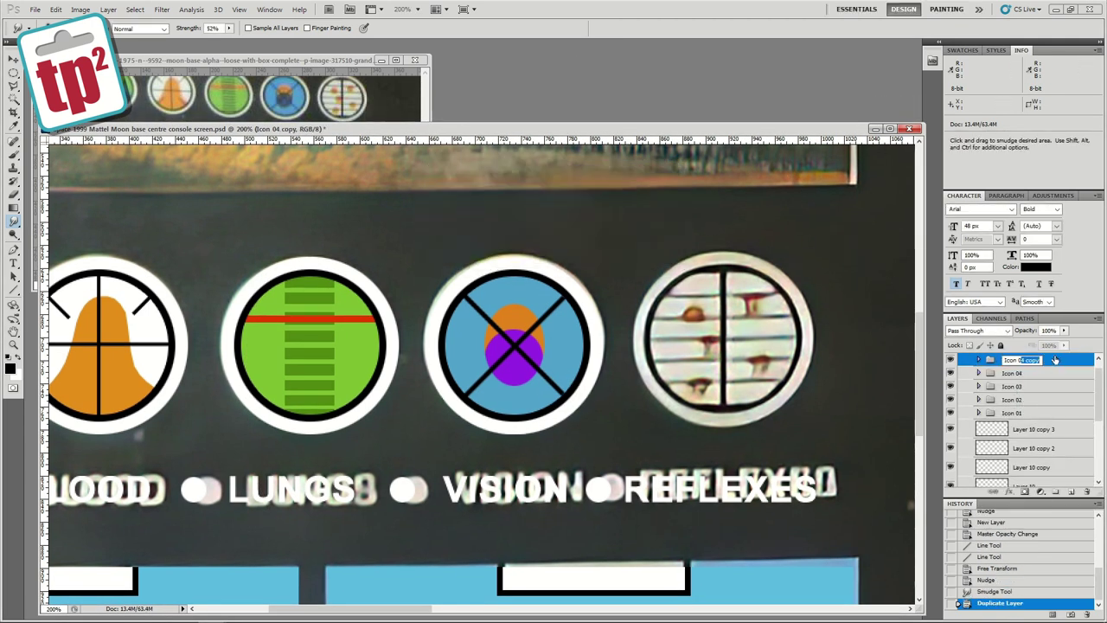
pyautogui.click(978, 360)
pyautogui.click(978, 360)
pyautogui.press('v')
pyautogui.moveTo(527, 354); pyautogui.dragTo(737, 353)
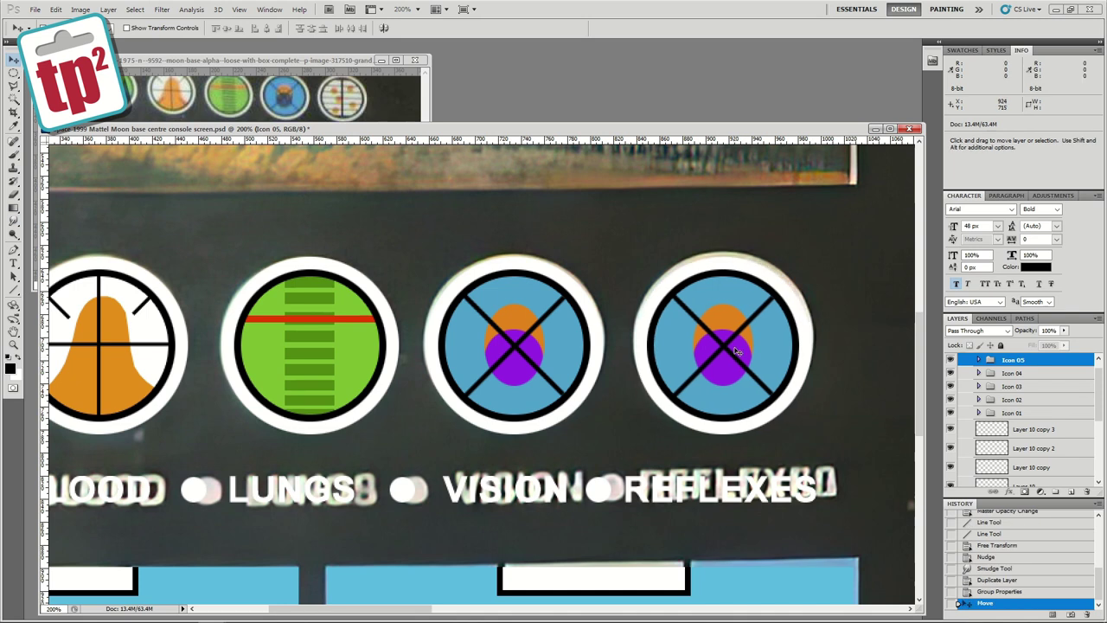
# Clear the crossed diagonal lines from Layer 16 of Icon 05.
pyautogui.click(978, 360)
pyautogui.click(949, 377)
pyautogui.click(950, 378)
pyautogui.click(1024, 383)
pyautogui.hotkey('ctrl', 'a')
pyautogui.press('Delete')
pyautogui.click(1021, 400)
pyautogui.hotkey('ctrl', 'e')
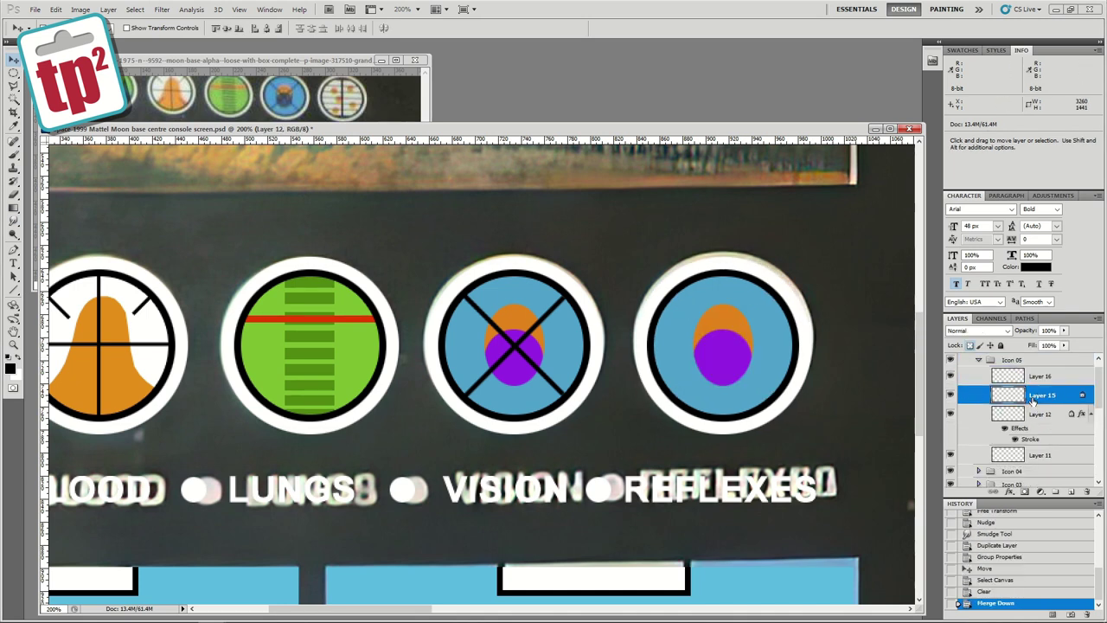
pyautogui.hotkey('ctrl', 'a')
pyautogui.press('Delete')
pyautogui.hotkey('ctrl', 'z')
pyautogui.click(988, 581)
# Clear the orange and purple shapes from Layer 15 of Icon 05.
pyautogui.click(1027, 398)
pyautogui.hotkey('ctrl', 'a')
pyautogui.press('Delete')
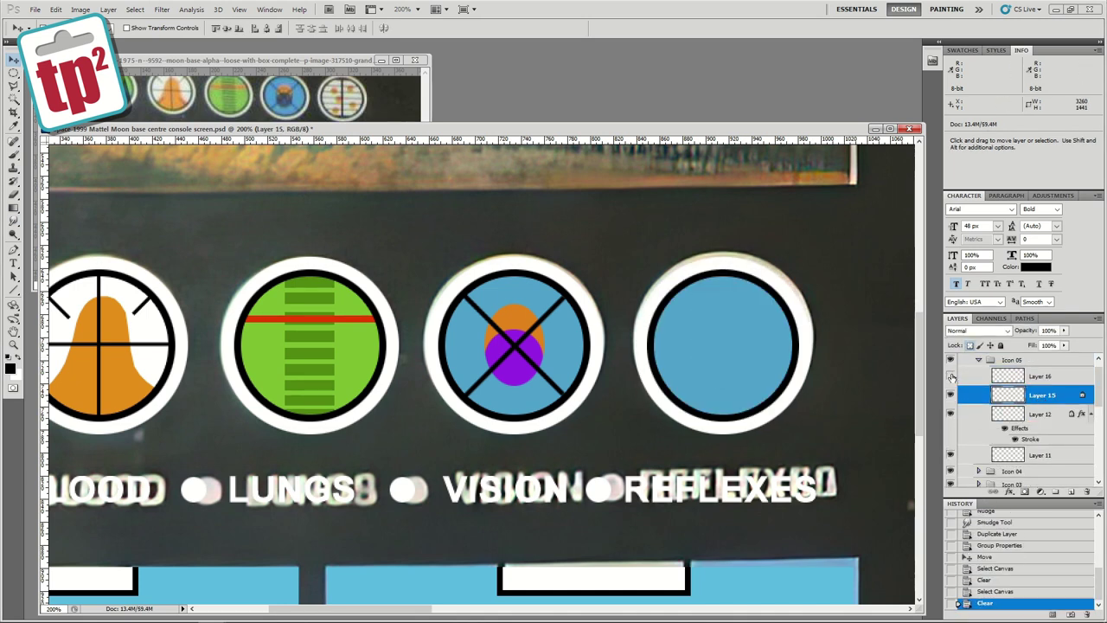
# Hide Icon 05's other layers, fill its inner circle with white and set that circle's opacity to 79%.
pyautogui.moveTo(951, 377); pyautogui.dragTo(950, 455)
pyautogui.click(951, 416)
pyautogui.click(1041, 415)
pyautogui.press('x')
pyautogui.hotkey('alt', 'BackSpace')
pyautogui.moveTo(1064, 330); pyautogui.dragTo(1053, 344)
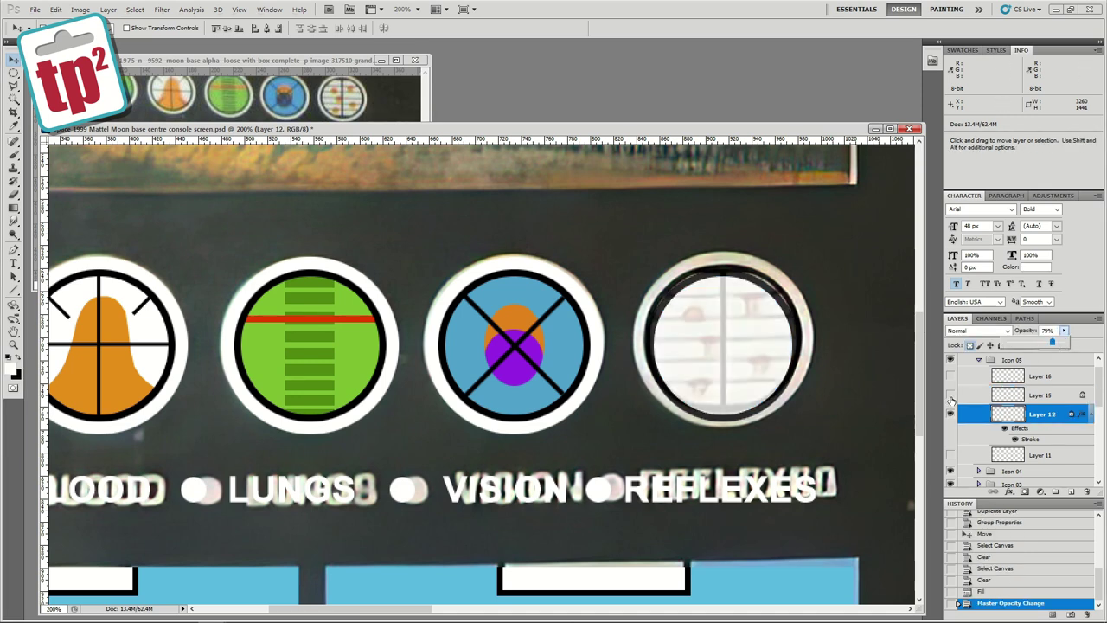
# Draw a 6 px vertical line through the centre of the reflexes icon on Layer 16 and make it black.
pyautogui.click(951, 377)
pyautogui.click(1038, 377)
pyautogui.click(13, 290)
pyautogui.write('6')
pyautogui.moveTo(724, 271); pyautogui.dragTo(723, 416)
pyautogui.hotkey('ctrl', 'i')
pyautogui.press('x')
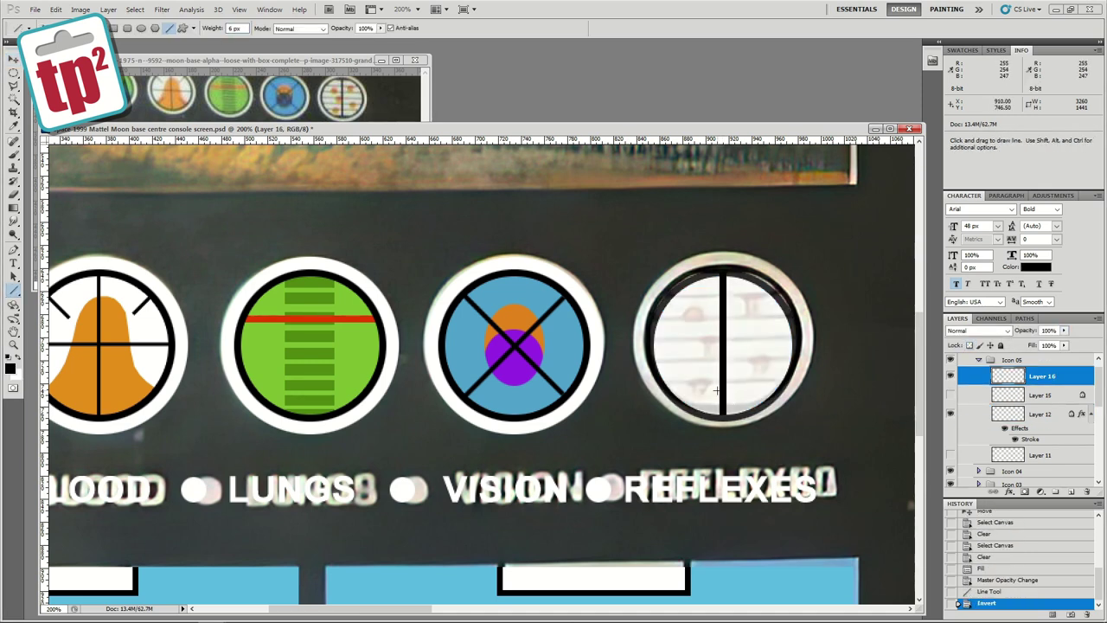
# Draw evenly spaced 3 px black horizontal lines across the reflexes icon, following the original artwork.
pyautogui.moveTo(649, 339); pyautogui.dragTo(801, 339)
pyautogui.moveTo(657, 318); pyautogui.dragTo(793, 318)
pyautogui.moveTo(667, 296); pyautogui.dragTo(773, 297)
pyautogui.moveTo(654, 361); pyautogui.dragTo(792, 361)
pyautogui.moveTo(664, 383); pyautogui.dragTo(783, 383)
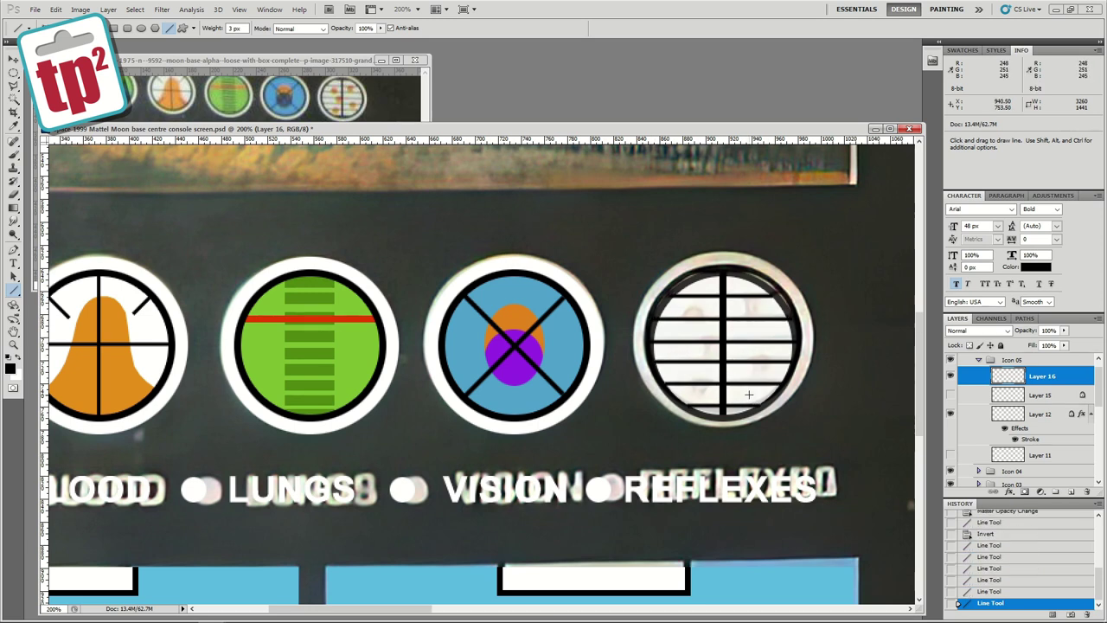
# Show Layers 15 and 11 in Icon 05 and restore Layer 12 to full opacity.
pyautogui.click(951, 395)
pyautogui.click(951, 455)
pyautogui.click(1041, 414)
pyautogui.moveTo(1063, 331); pyautogui.dragTo(1092, 334)
# Paint orange dots on Layer 15 between the reflexes icon's lines, using the colour of the blood icon's bell.
pyautogui.click(1041, 395)
pyautogui.click(13, 127)
pyautogui.click(86, 372)
pyautogui.press('b')
pyautogui.click(747, 307)
pyautogui.click(749, 308)
pyautogui.click(758, 369)
pyautogui.click(700, 390)
pyautogui.click(699, 391)
# Show the Layer 1 reference artwork behind the rebuilt elements, with the original galaxy picture in view.
pyautogui.press('z')
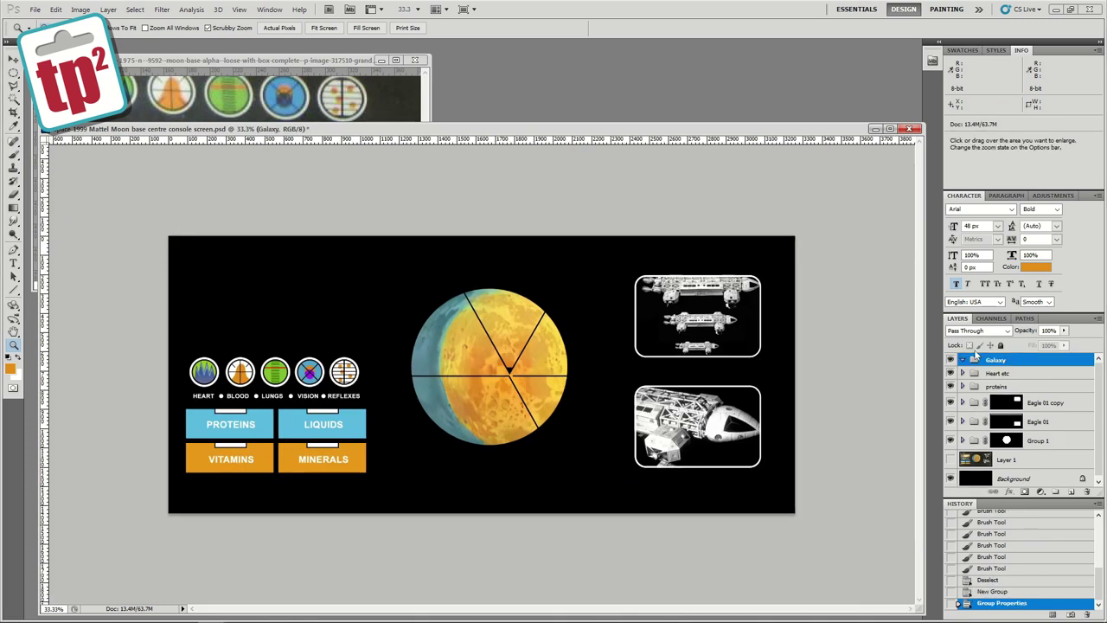
pyautogui.click(951, 459)
pyautogui.click(260, 312)
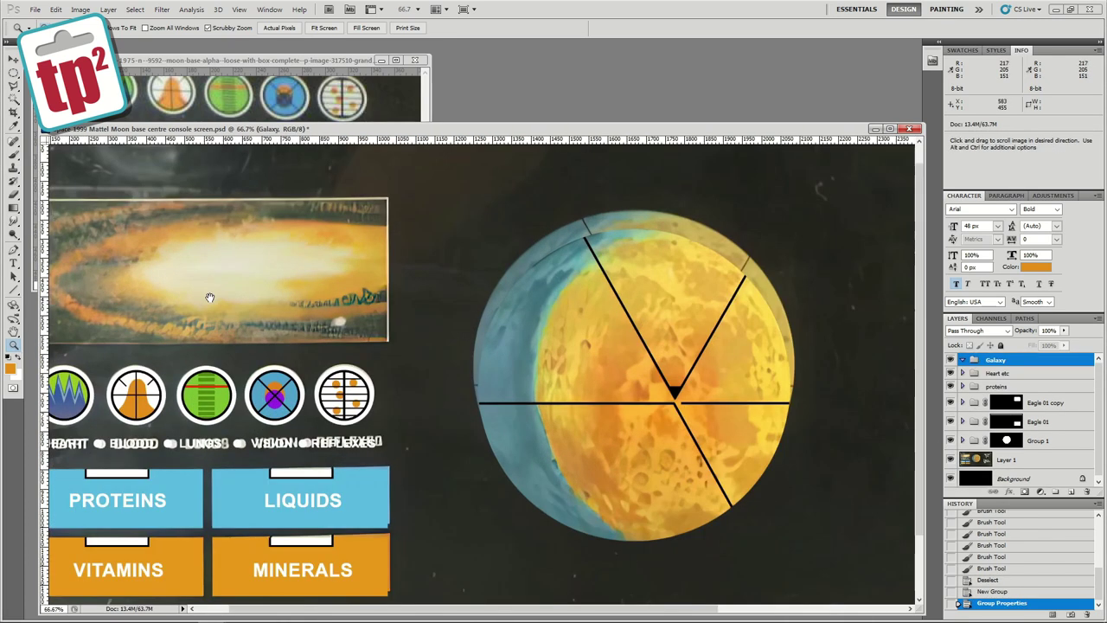
# Add two vertical guides at the outer edges of the PROTEINS and LIQUIDS boxes.
pyautogui.click(13, 73)
pyautogui.click(963, 386)
pyautogui.moveTo(1097, 389); pyautogui.dragTo(1096, 416)
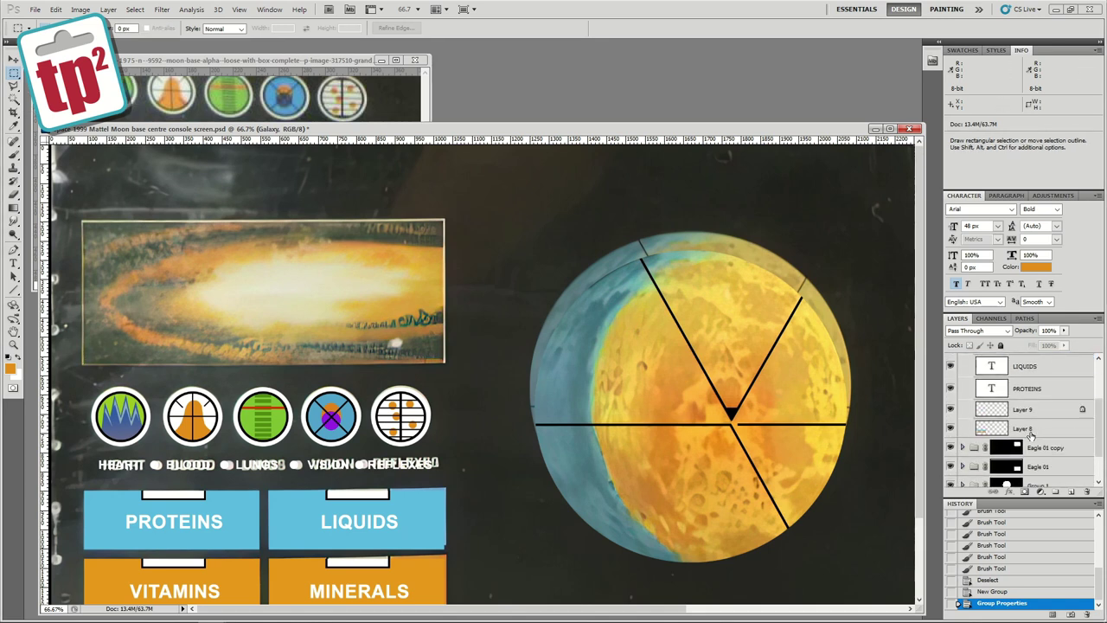
pyautogui.click(1023, 428)
pyautogui.moveTo(45, 423); pyautogui.dragTo(445, 410)
pyautogui.moveTo(1097, 415); pyautogui.dragTo(1097, 381)
pyautogui.click(962, 387)
# Select the galaxy picture's rectangle between the guides, about 937 by 368 px, and mask the Galaxy group with it.
pyautogui.click(991, 359)
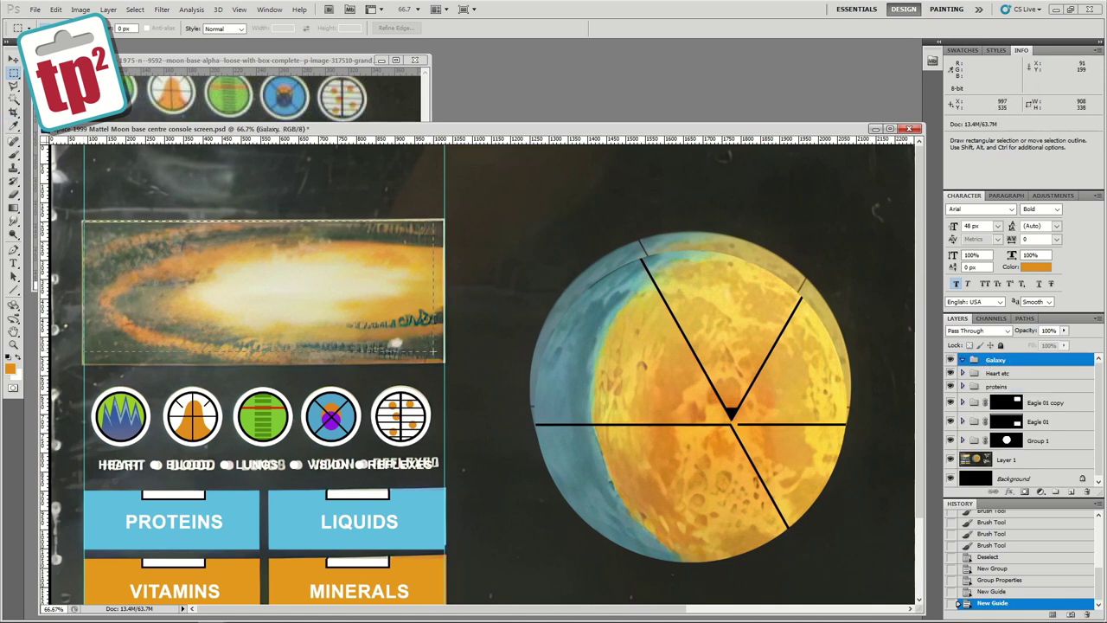
pyautogui.moveTo(444, 364); pyautogui.dragTo(445, 364)
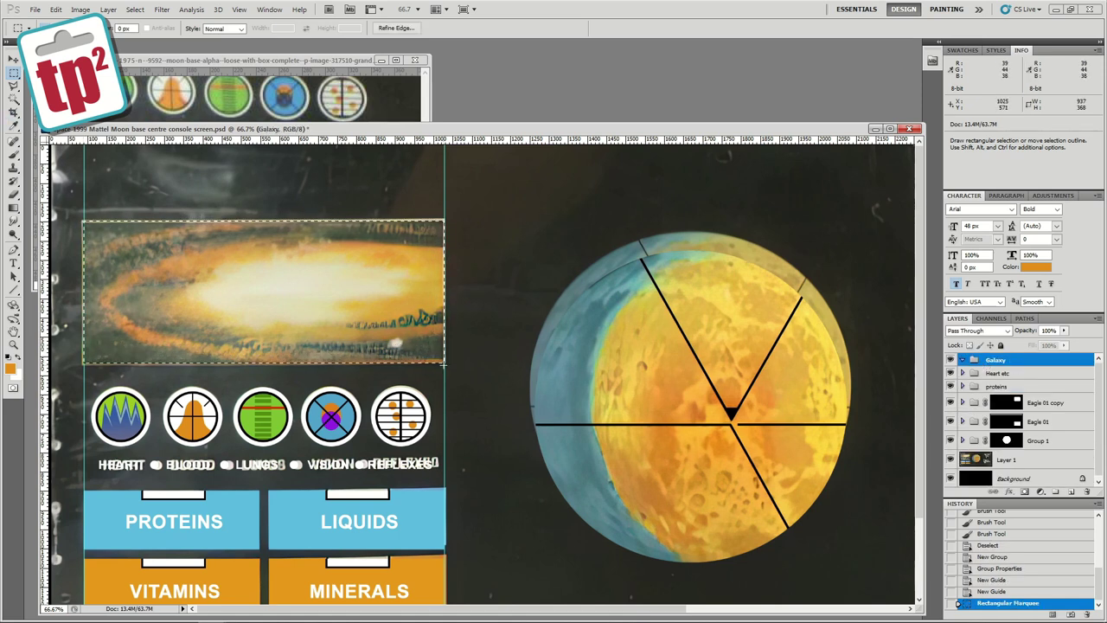
pyautogui.click(1025, 492)
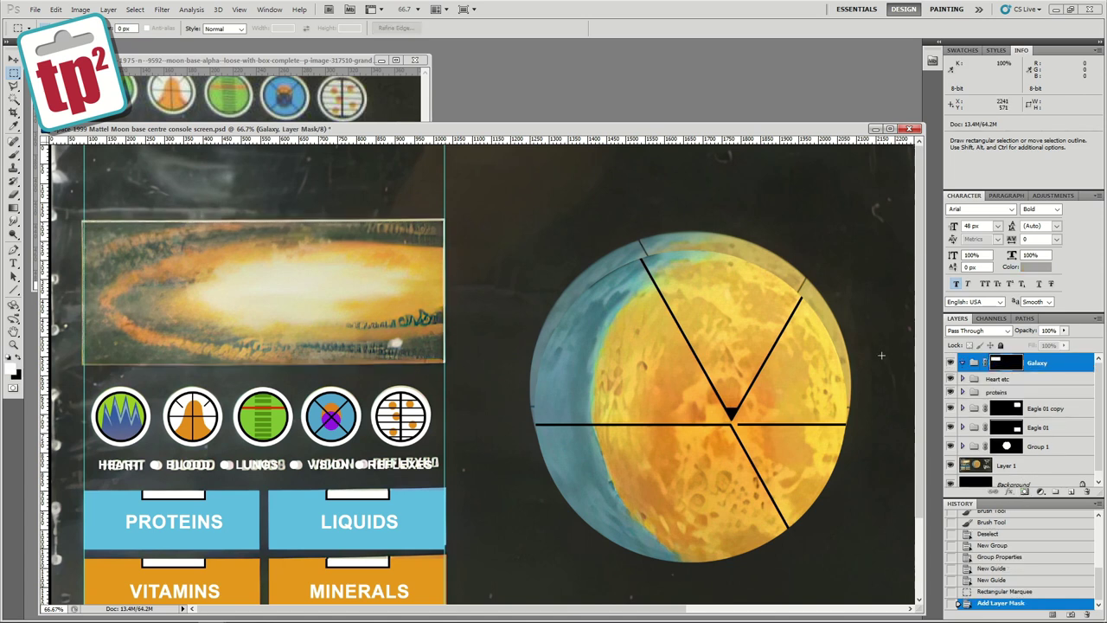
# Select the white rectangle of the Galaxy group's mask with the Magic Wand and add a new layer inside that group.
pyautogui.doubleClick(1009, 363)
pyautogui.click(605, 204)
pyautogui.keyDown('alt'); pyautogui.click(1008, 363); pyautogui.keyUp('alt')
pyautogui.click(13, 99)
pyautogui.click(140, 258)
pyautogui.click(952, 363)
pyautogui.click(974, 363)
pyautogui.click(1070, 492)
# Fill the selected galaxy rectangle with mid grey on the new layer and remove the selection.
pyautogui.click(11, 369)
pyautogui.click(628, 392)
pyautogui.click(897, 312)
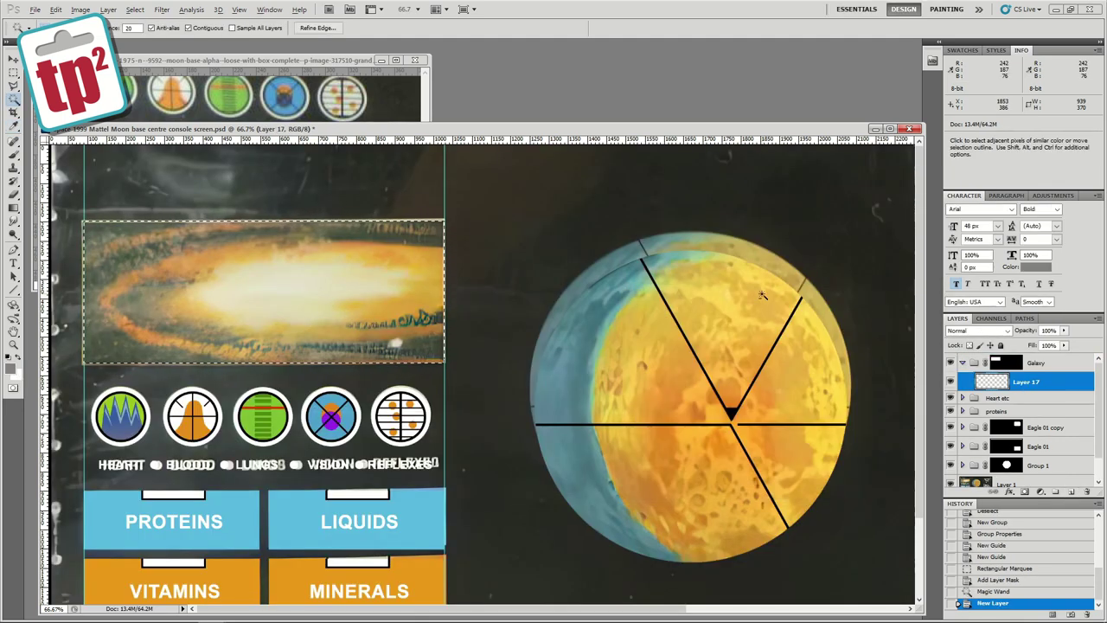
pyautogui.hotkey('alt', 'BackSpace')
pyautogui.press('z')
pyautogui.click(250, 307)
pyautogui.moveTo(251, 306); pyautogui.dragTo(352, 336)
pyautogui.hotkey('ctrl', 'd')
# Set the grey rectangle's layer to Overlay blending and give it a white 3 px inside stroke.
pyautogui.click(978, 330)
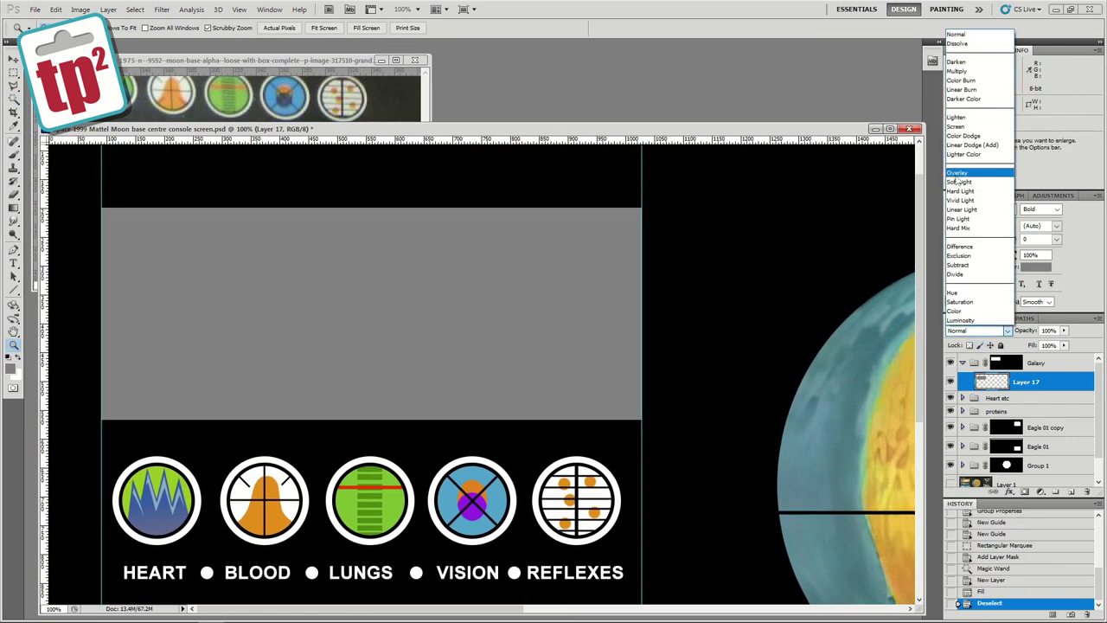
pyautogui.click(978, 198)
pyautogui.click(109, 9)
pyautogui.moveTo(128, 76)
pyautogui.click(277, 189)
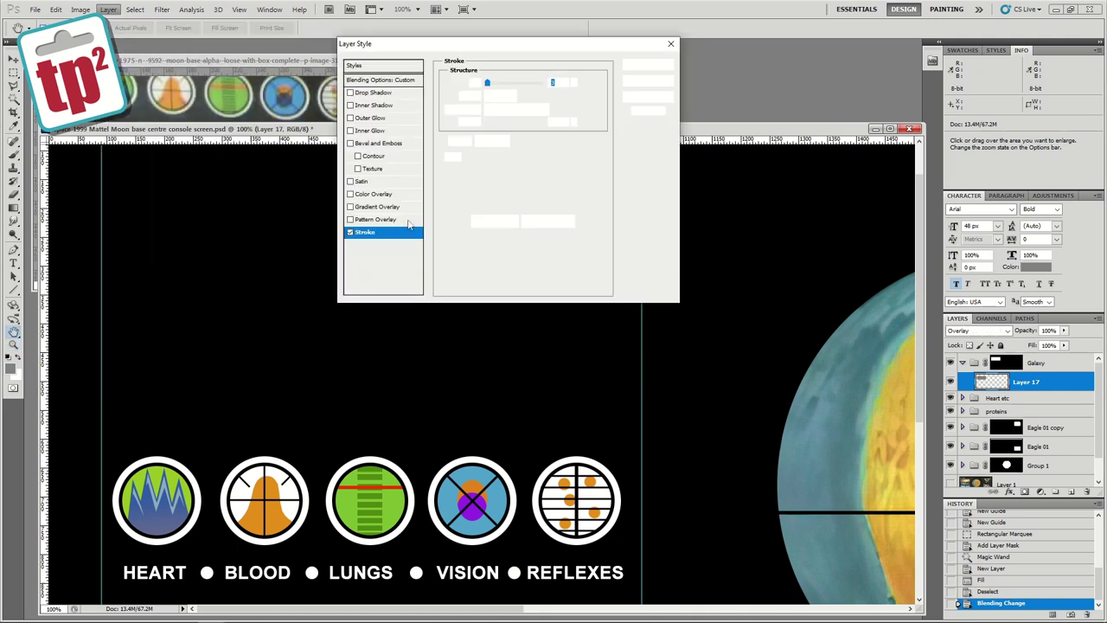
pyautogui.click(470, 157)
pyautogui.moveTo(652, 363); pyautogui.dragTo(580, 283)
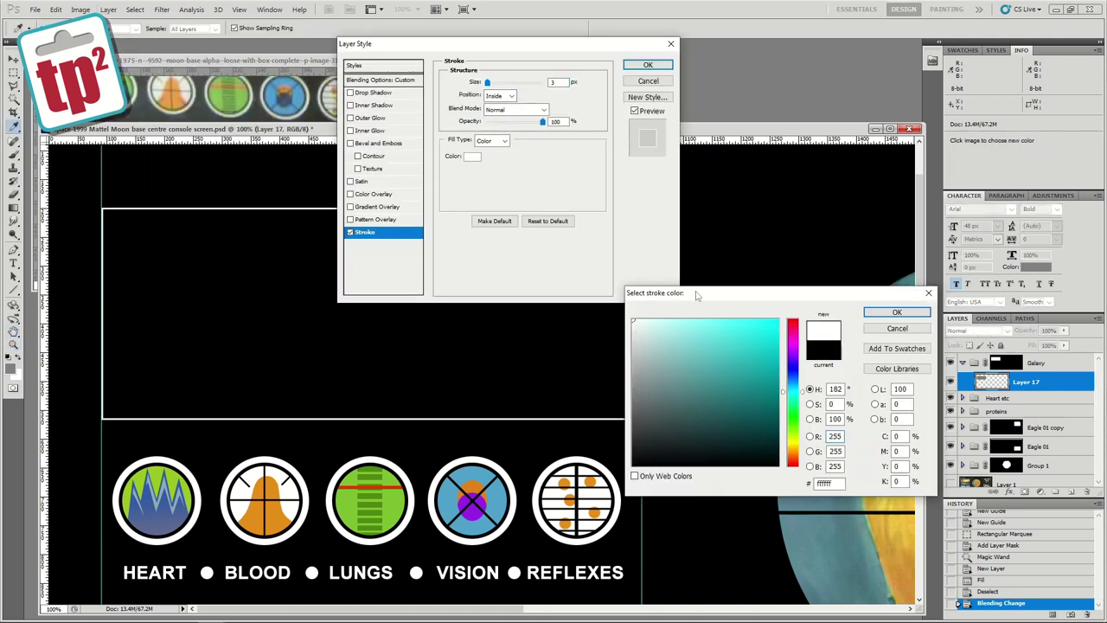
pyautogui.click(881, 309)
pyautogui.click(640, 68)
# Show the Layer 1 reference and select its galaxy picture with a rectangular marquee of about 946 by 374 px.
pyautogui.click(963, 362)
pyautogui.click(962, 363)
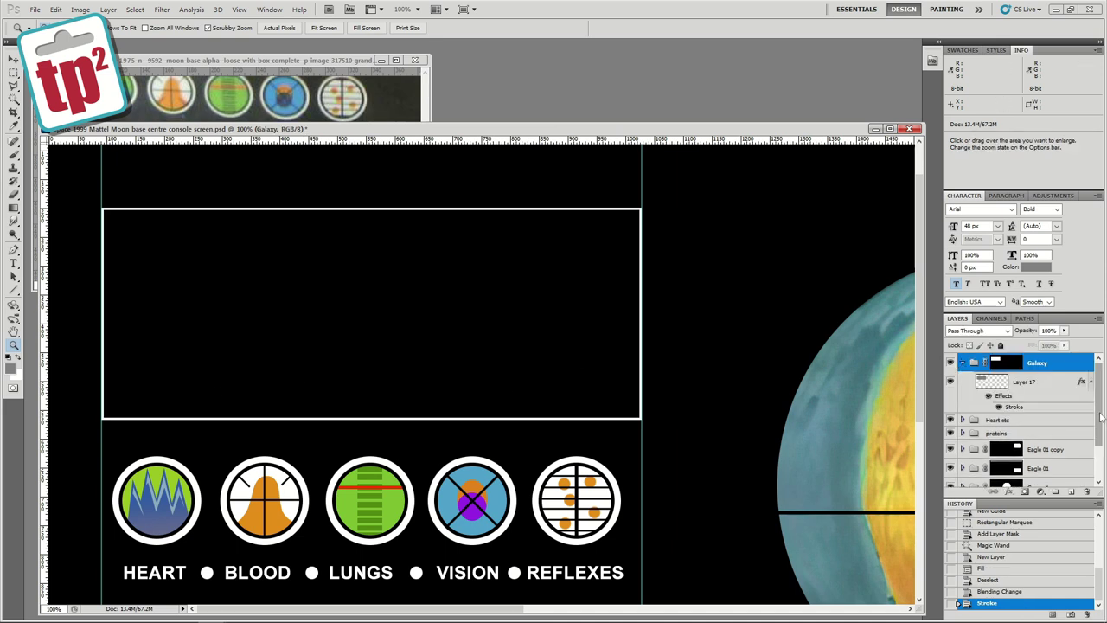
pyautogui.moveTo(1099, 425); pyautogui.dragTo(1099, 462)
pyautogui.click(950, 459)
pyautogui.press('m')
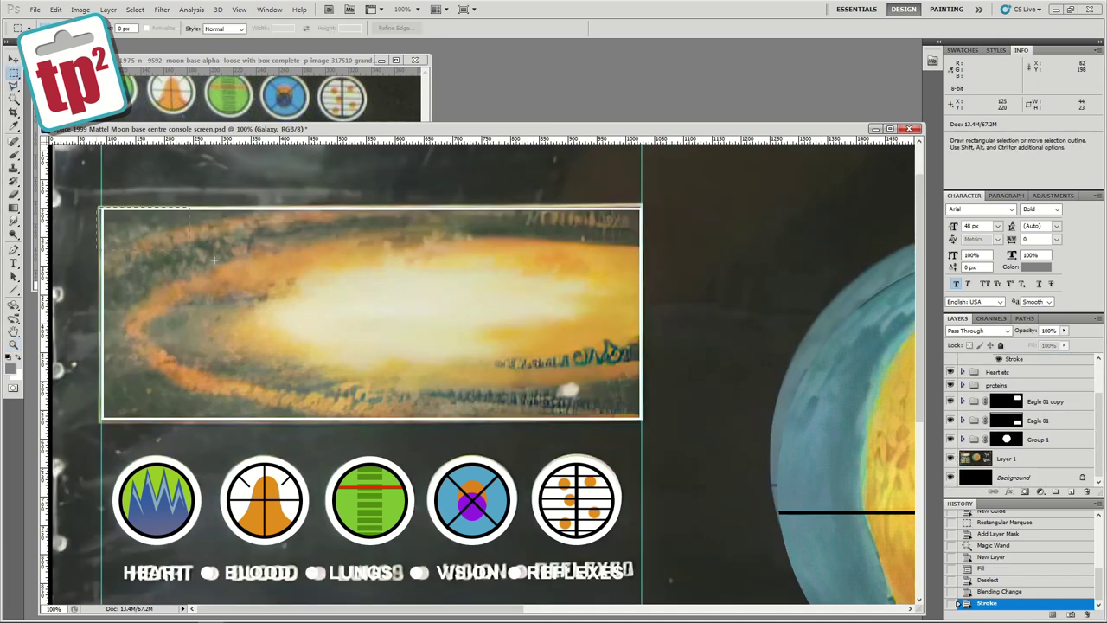
pyautogui.moveTo(644, 421); pyautogui.dragTo(644, 421)
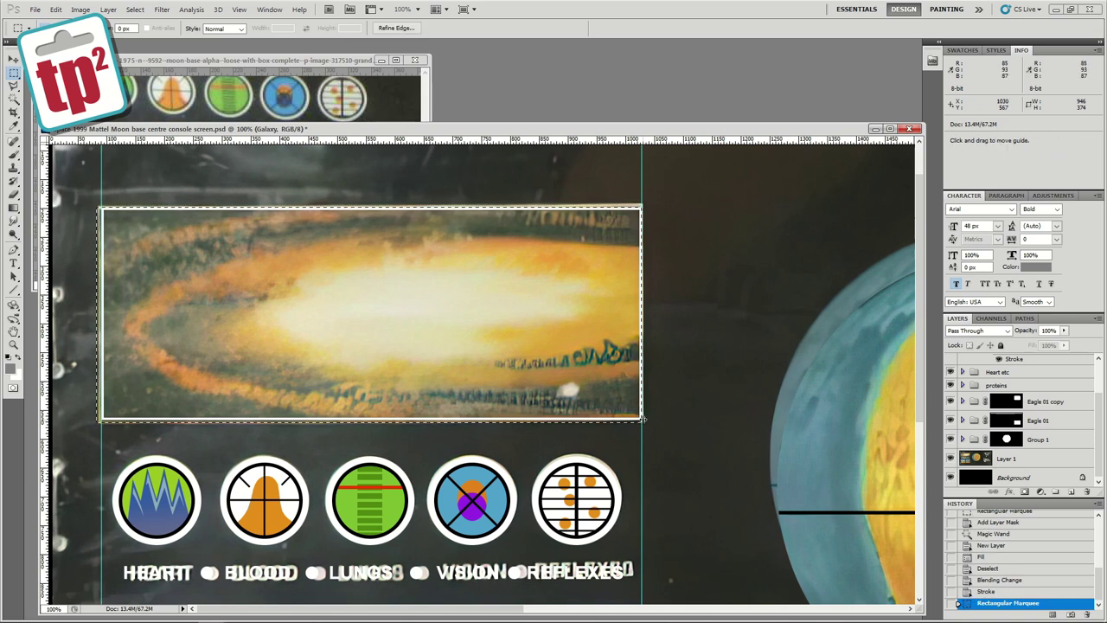
# Copy the selected galaxy from Layer 1, hide that layer, and place the copy beneath Layer 17, nudged slightly right inside the white frame.
pyautogui.click(989, 461)
pyautogui.click(951, 460)
pyautogui.moveTo(1099, 411); pyautogui.dragTo(1099, 376)
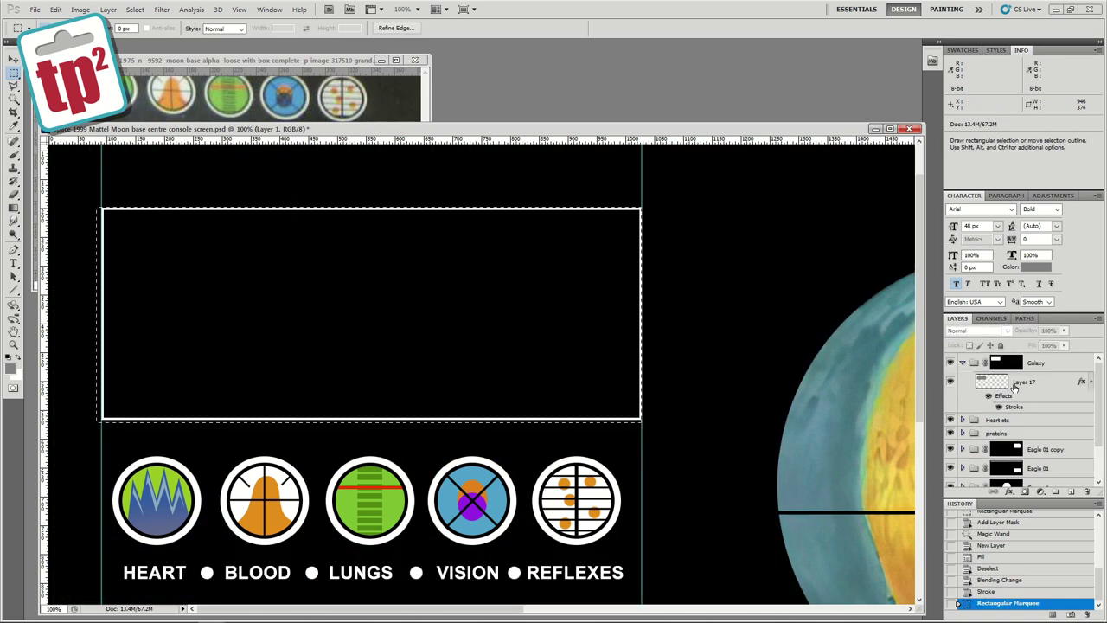
pyautogui.click(1022, 383)
pyautogui.hotkey('ctrl', 'v')
pyautogui.hotkey('ctrl', '[')
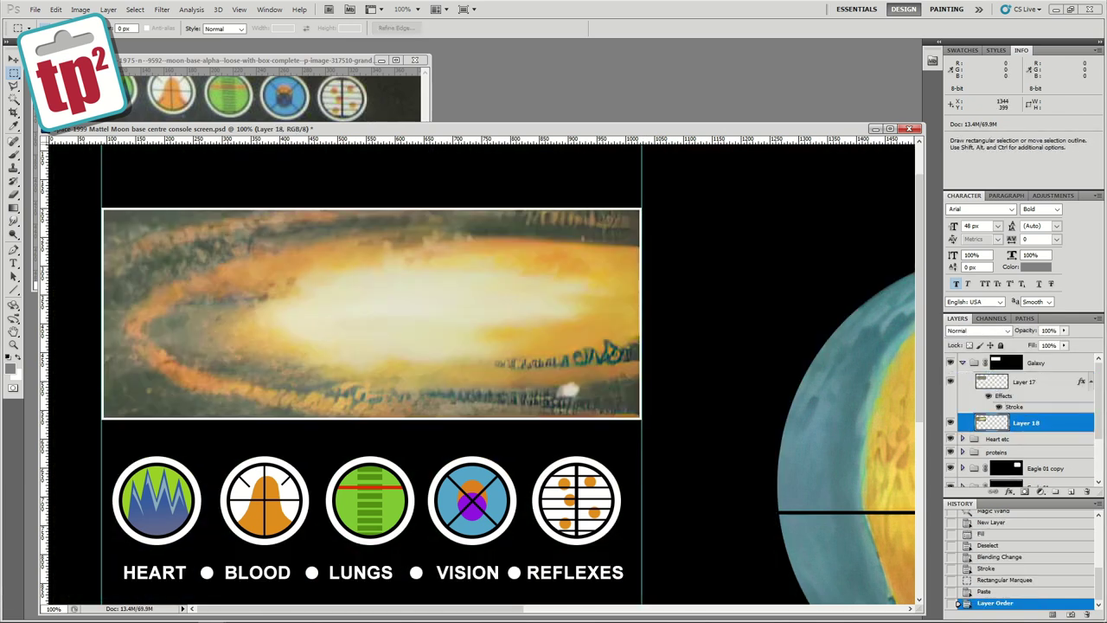
pyautogui.press('v')
pyautogui.press('Right')
pyautogui.press('Right')
pyautogui.press('Right')
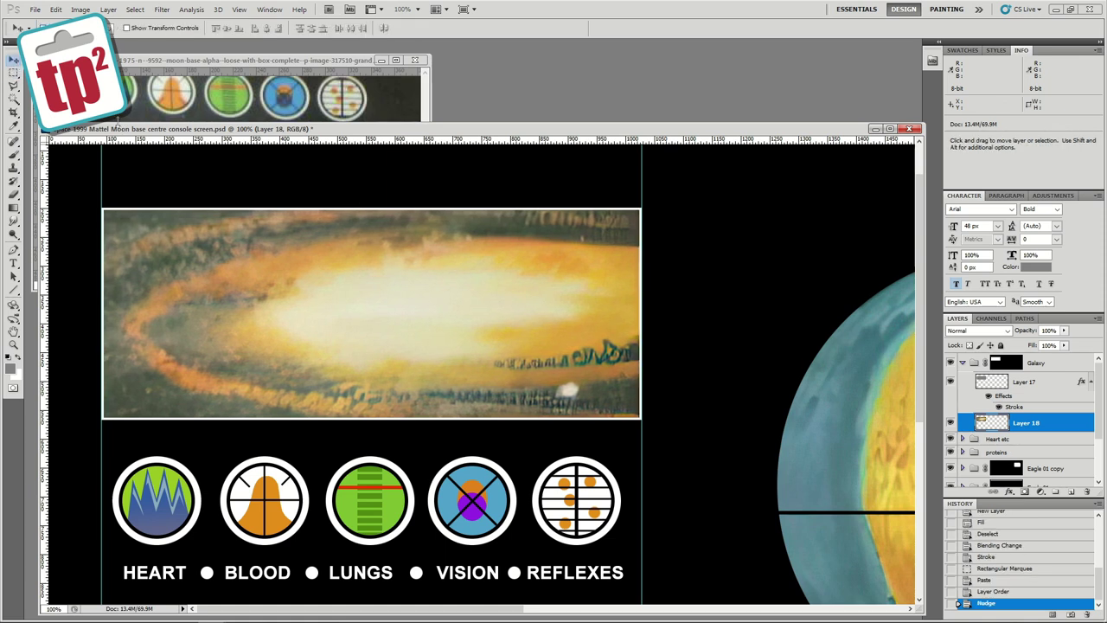
# Adjust Layer 18's Levels with shadows at 58 and highlights at 219, and sharpen the galaxy picture.
pyautogui.click(80, 10)
pyautogui.moveTo(154, 41)
pyautogui.click(227, 50)
pyautogui.moveTo(755, 413); pyautogui.dragTo(882, 413)
pyautogui.moveTo(828, 413); pyautogui.dragTo(837, 416)
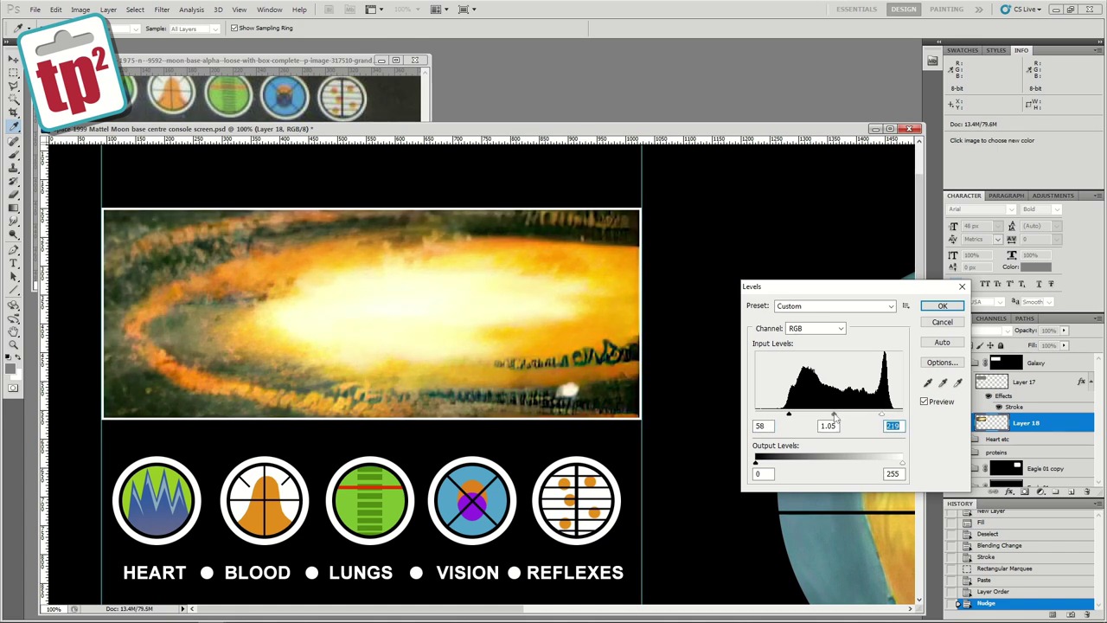
pyautogui.click(936, 306)
pyautogui.click(162, 9)
pyautogui.moveTo(216, 179)
pyautogui.click(307, 181)
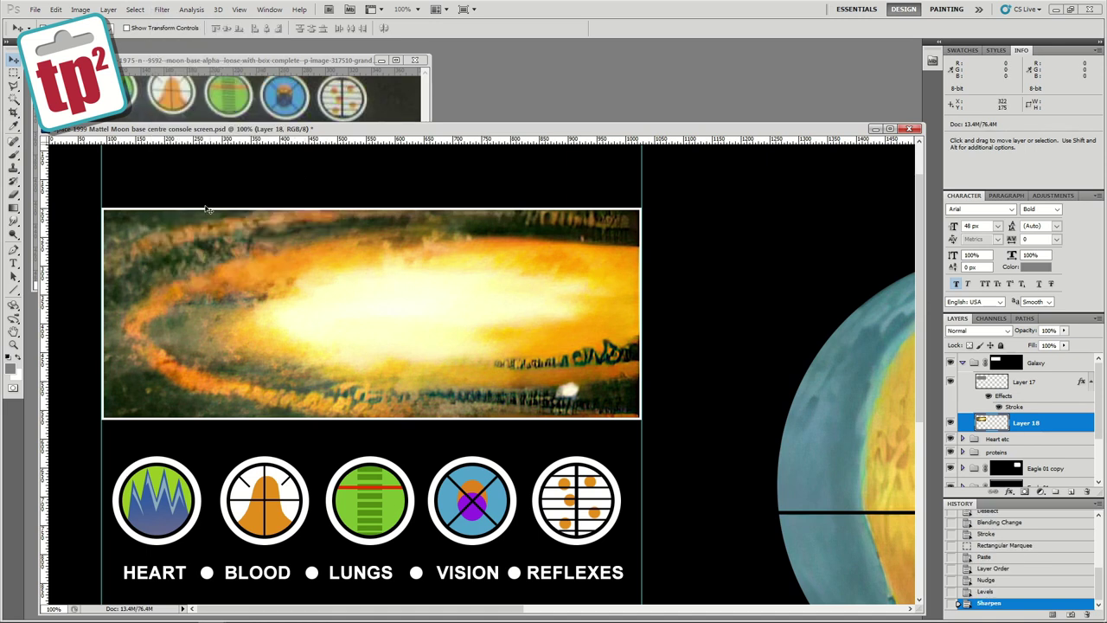
# Examine the sharpened galaxy panel against the rest of the console artwork.
pyautogui.click(14, 345)
pyautogui.keyDown('alt'); pyautogui.click(227, 288); pyautogui.keyUp('alt')
pyautogui.keyDown('alt'); pyautogui.click(226, 287); pyautogui.keyUp('alt')
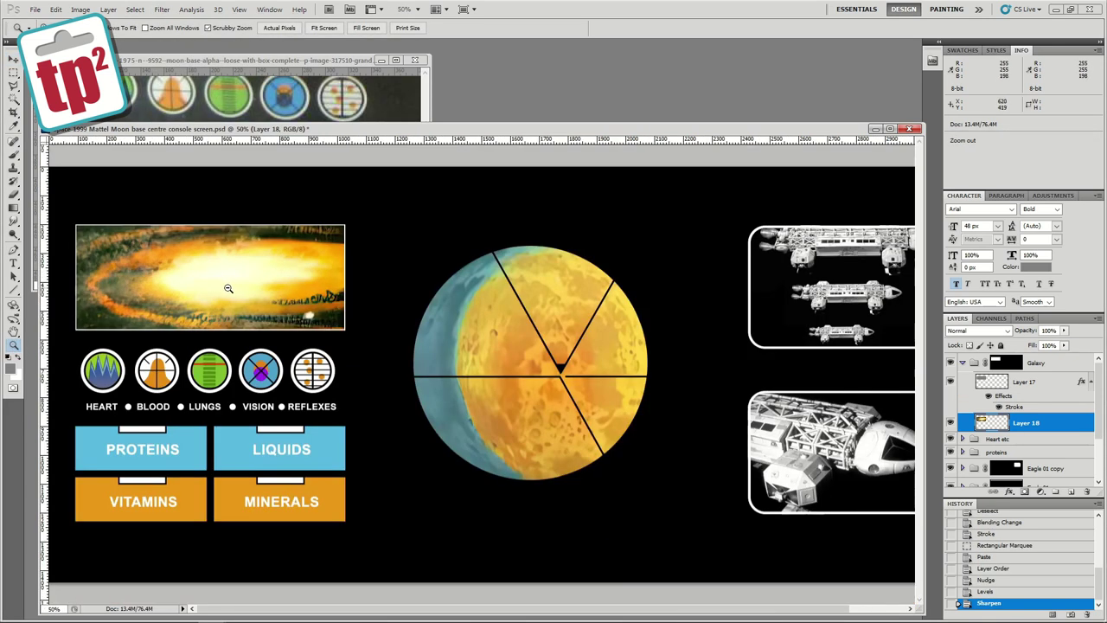
pyautogui.keyDown('alt'); pyautogui.click(226, 287); pyautogui.keyUp('alt')
pyautogui.click(242, 250)
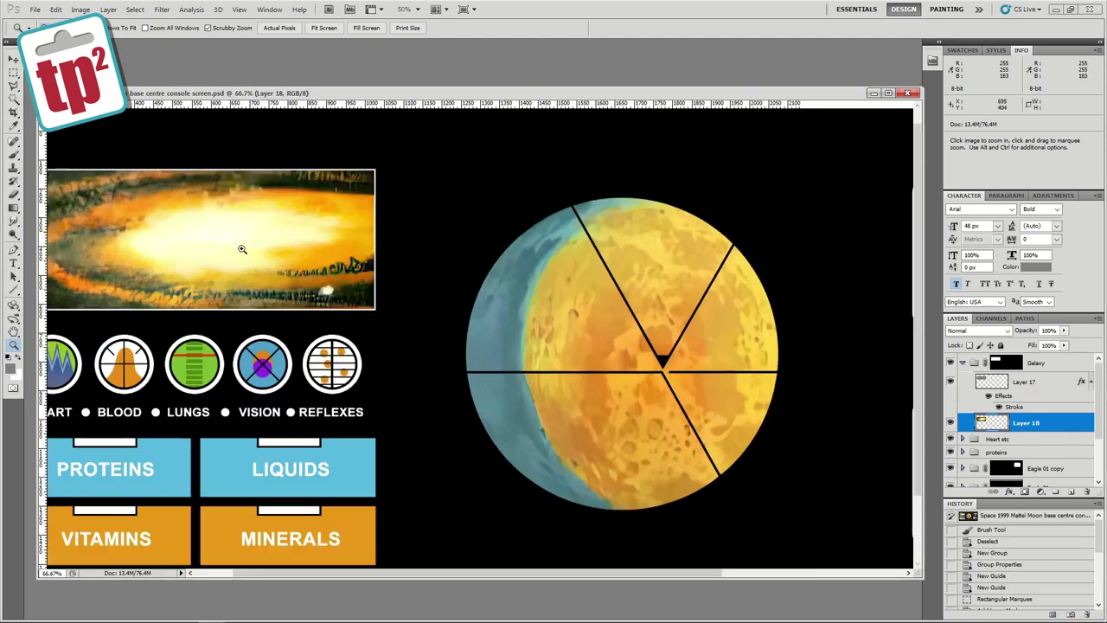
pyautogui.moveTo(259, 227); pyautogui.dragTo(381, 244)
pyautogui.moveTo(370, 92); pyautogui.dragTo(527, 101)
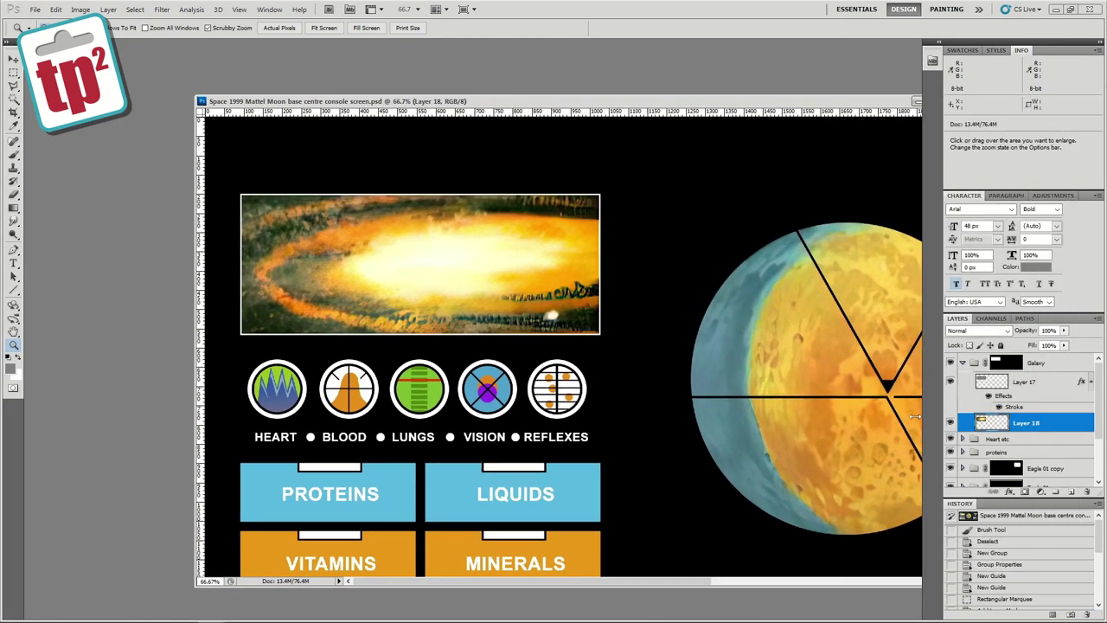
# Switch to the M106 galaxy photo, paste a copy of the whole picture as a layer, and rotate the galaxy to nearly horizontal.
pyautogui.click(155, 610)
pyautogui.moveTo(533, 213); pyautogui.dragTo(135, 225)
pyautogui.hotkey('ctrl', 'a')
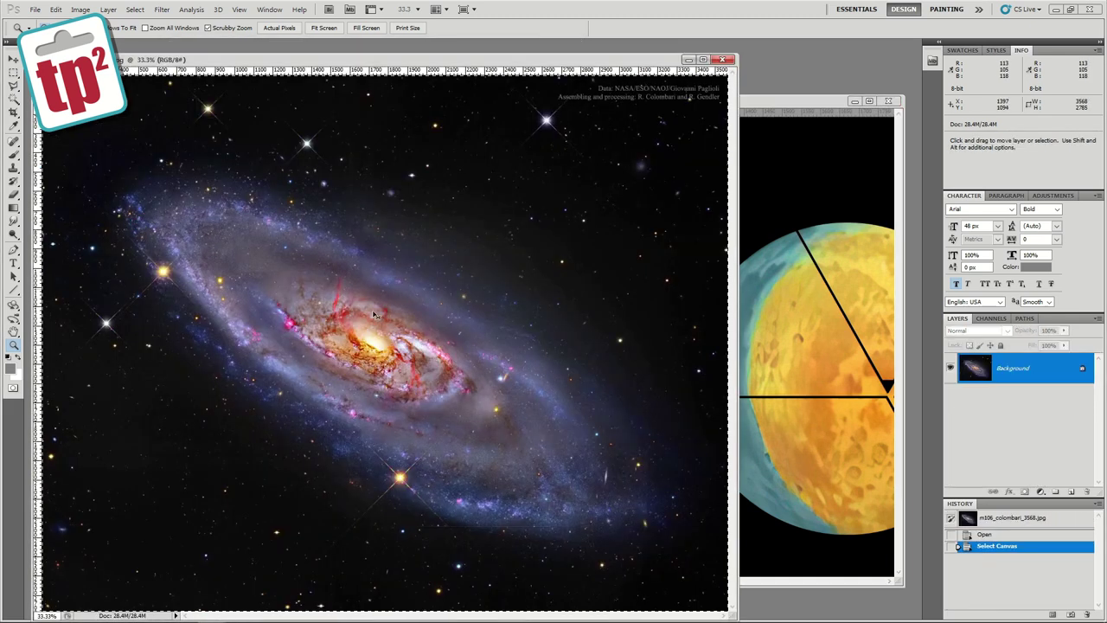
pyautogui.hotkey('ctrl', 'c')
pyautogui.hotkey('ctrl', 'v')
pyautogui.hotkey('ctrl', '-')
pyautogui.hotkey('ctrl', 't')
pyautogui.moveTo(805, 334); pyautogui.dragTo(734, 179)
pyautogui.press('Return')
# Copy the levelled galaxy into the console artwork above Layer 18 and scale it to fit the framed panel.
pyautogui.moveTo(665, 438); pyautogui.dragTo(720, 439)
pyautogui.moveTo(671, 413); pyautogui.dragTo(677, 412)
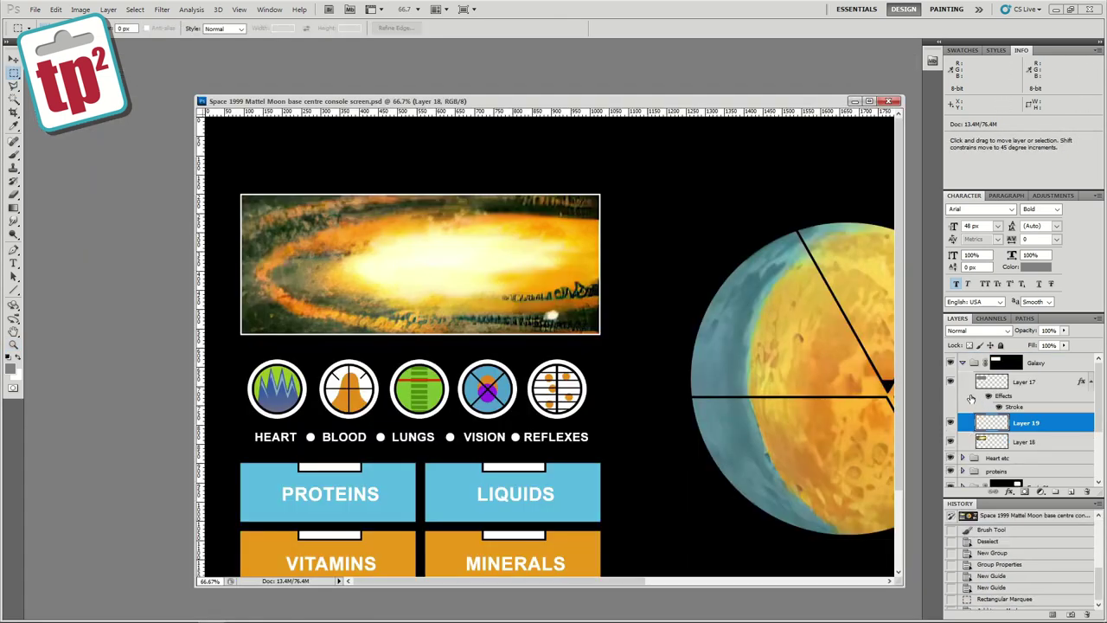
pyautogui.hotkey('ctrl', 'v')
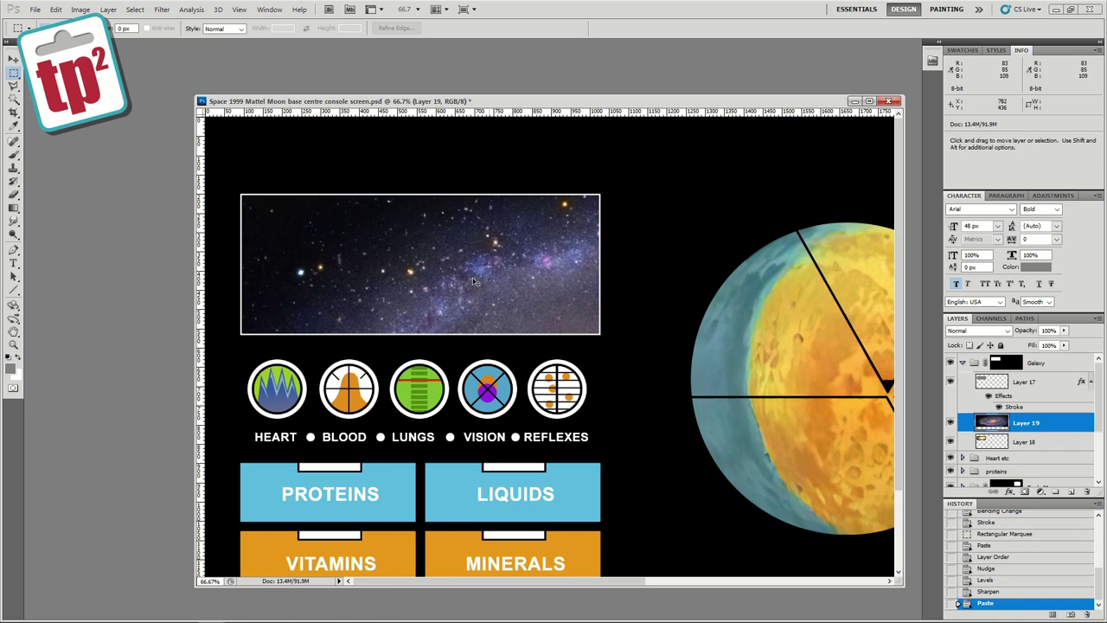
pyautogui.hotkey('ctrl', 't')
pyautogui.moveTo(297, 242); pyautogui.dragTo(231, 228)
pyautogui.press('Return')
# Desaturate the pasted galaxy photo on Layer 19 with Hue/Saturation at saturation -100.
pyautogui.click(80, 9)
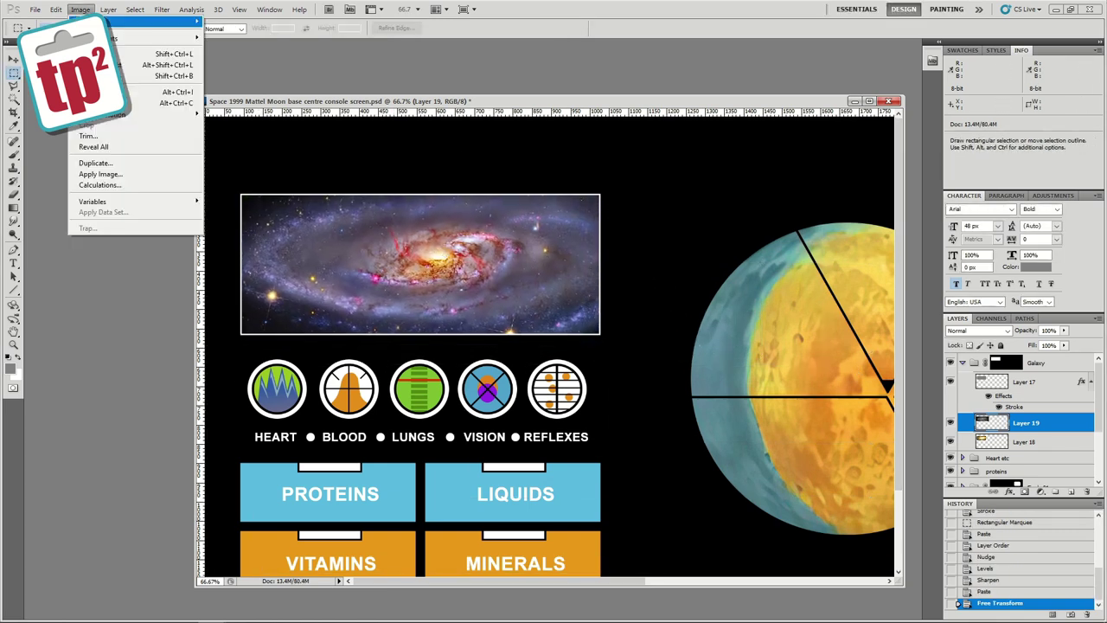
pyautogui.moveTo(95, 21)
pyautogui.click(251, 97)
pyautogui.moveTo(673, 196); pyautogui.dragTo(597, 200)
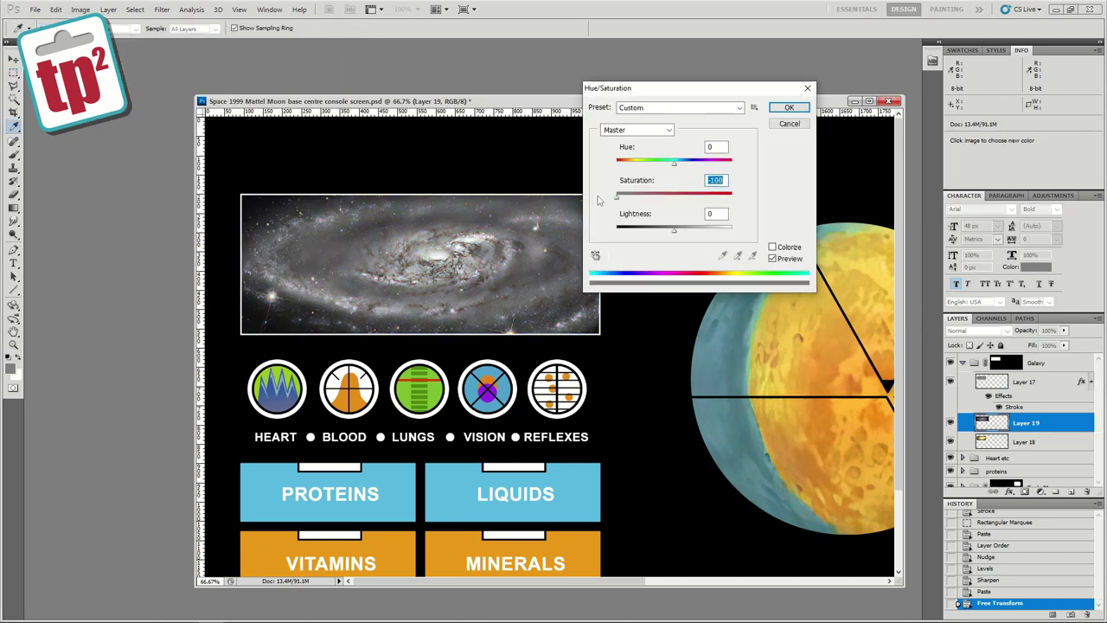
pyautogui.click(790, 110)
# Try Multiply blending on Layer 19 and shift the photo over the painted galaxy's core.
pyautogui.click(978, 330)
pyautogui.click(970, 73)
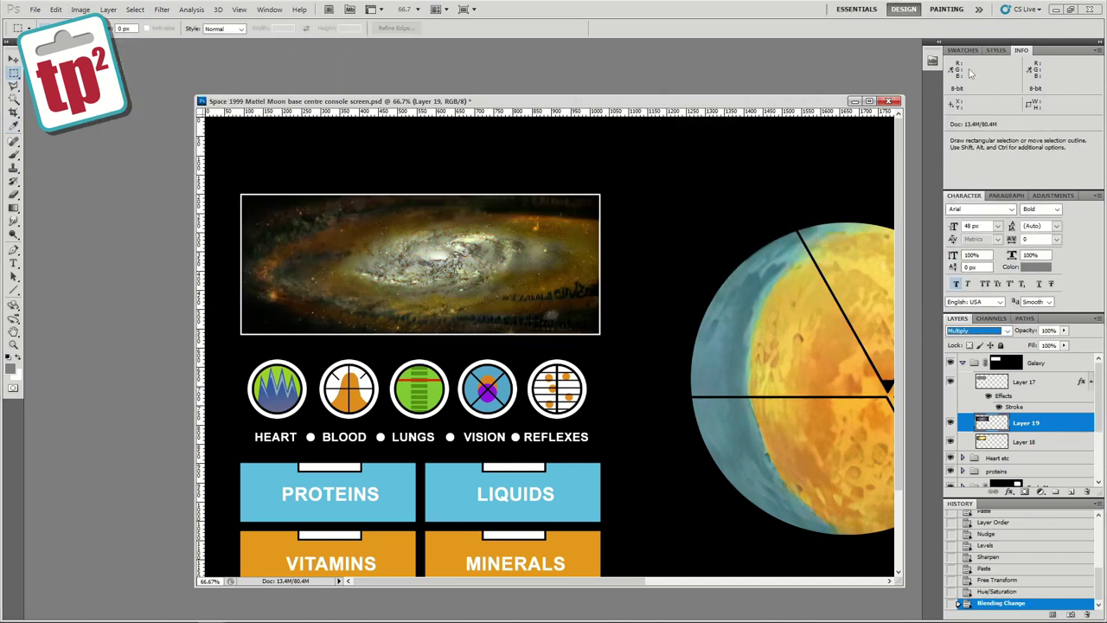
pyautogui.click(13, 58)
pyautogui.moveTo(424, 260); pyautogui.dragTo(400, 268)
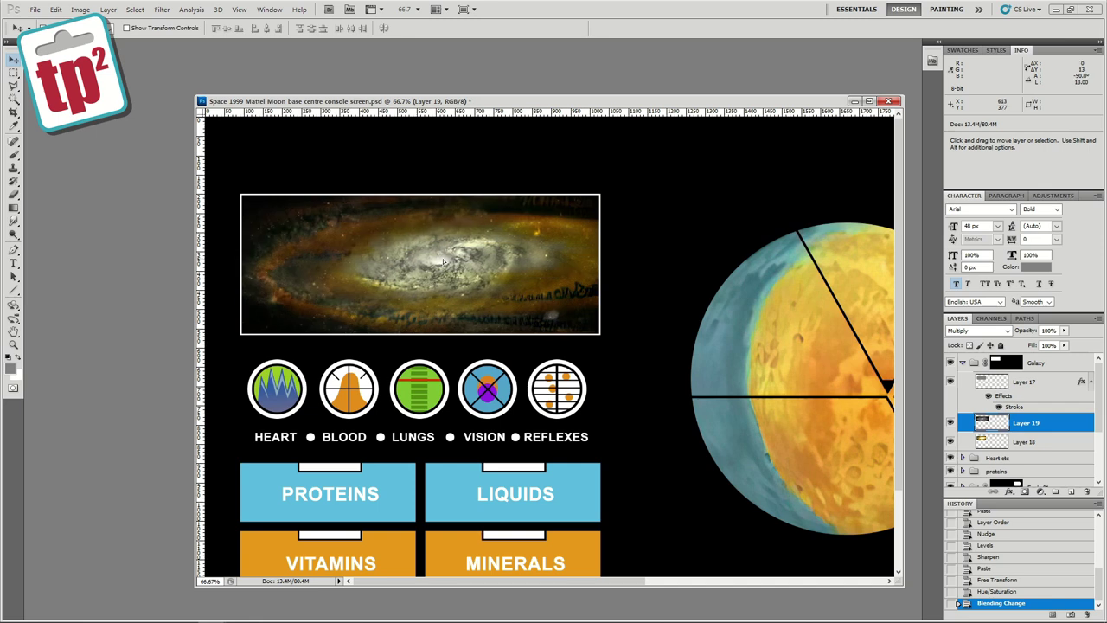
# Set Layer 19 to Overlay and align it with the painted galaxy, scaled to 88.09% by 95.03% and rotated -1.33°.
pyautogui.click(980, 330)
pyautogui.click(971, 175)
pyautogui.moveTo(472, 286); pyautogui.dragTo(481, 280)
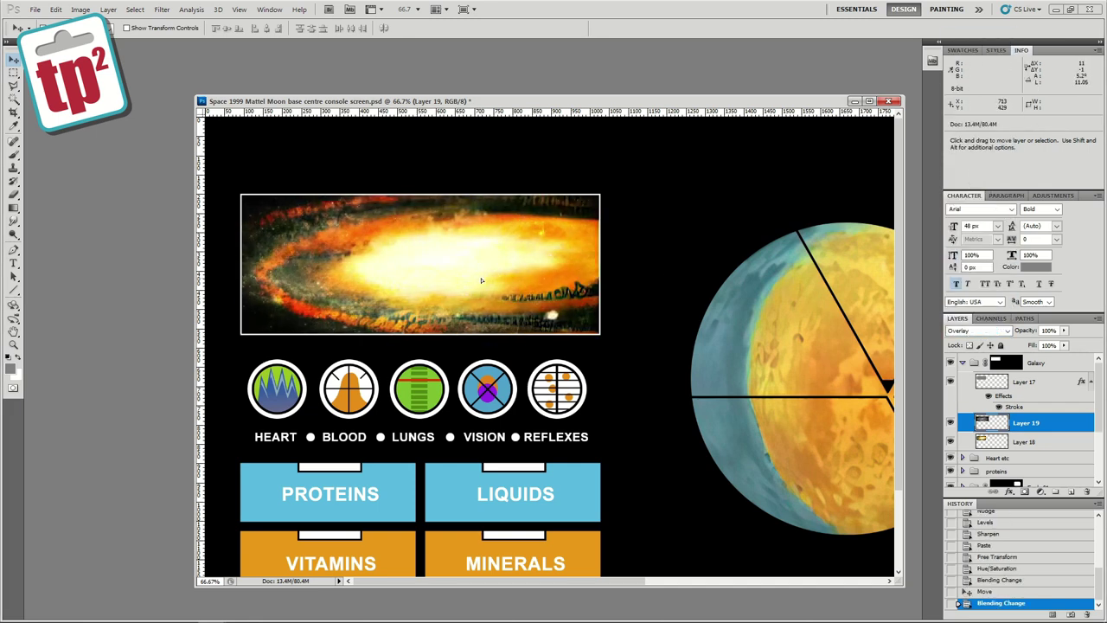
pyautogui.hotkey('ctrl', 't')
pyautogui.moveTo(750, 216)
pyautogui.mouseDown()
pyautogui.moveTo(749, 201)
pyautogui.moveTo(749, 213)
pyautogui.mouseUp()
pyautogui.moveTo(643, 266); pyautogui.dragTo(651, 265)
pyautogui.moveTo(721, 350); pyautogui.dragTo(659, 343)
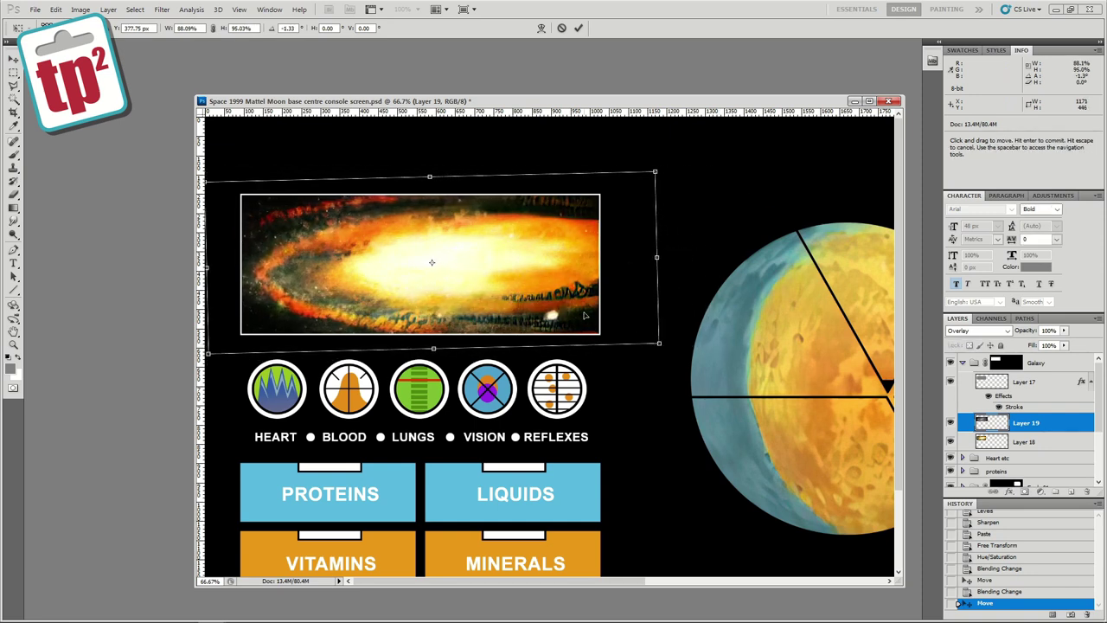
pyautogui.moveTo(584, 317); pyautogui.dragTo(591, 320)
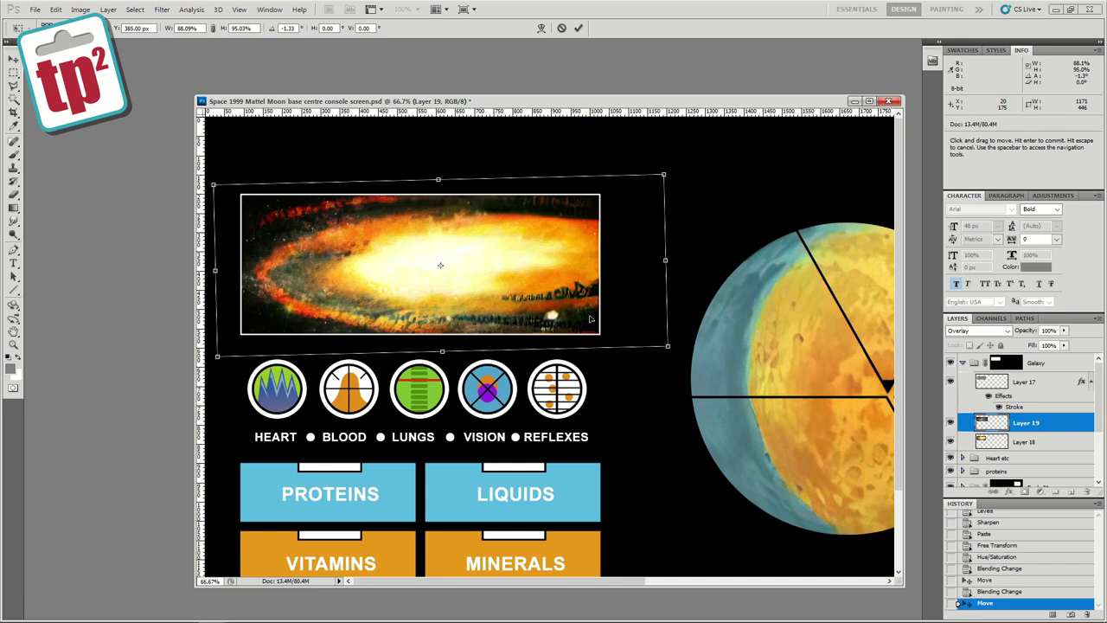
pyautogui.press('Return')
# Add a Hue/Saturation adjustment layer above Layer 18 with saturation -24 and lightness +7.
pyautogui.click(1026, 441)
pyautogui.click(108, 9)
pyautogui.moveTo(143, 109)
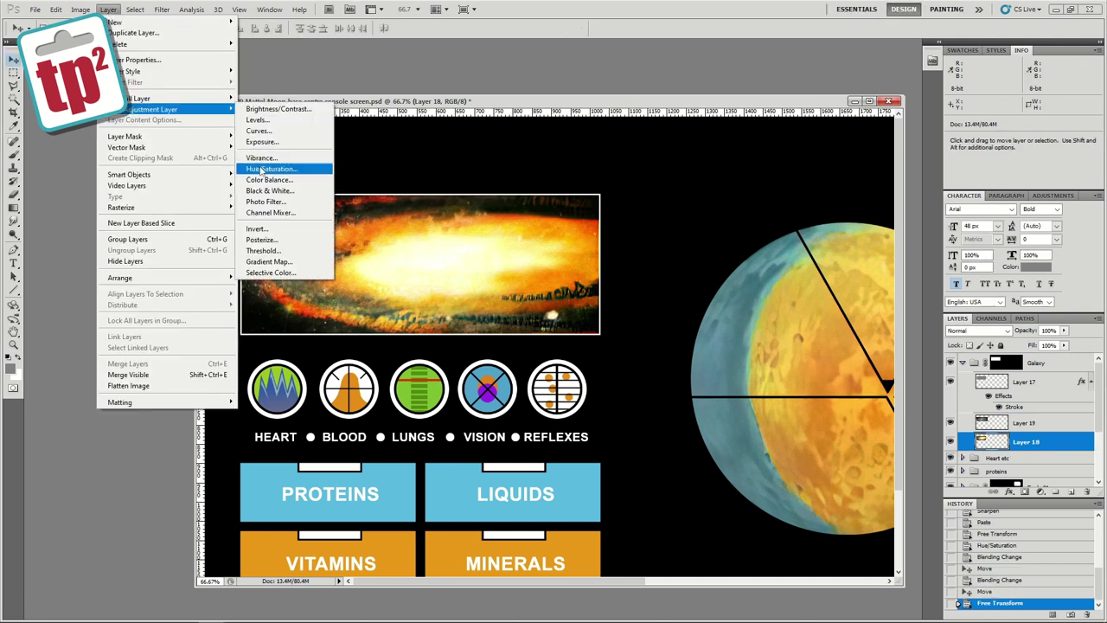
pyautogui.click(277, 171)
pyautogui.click(645, 191)
pyautogui.moveTo(1005, 283); pyautogui.dragTo(992, 283)
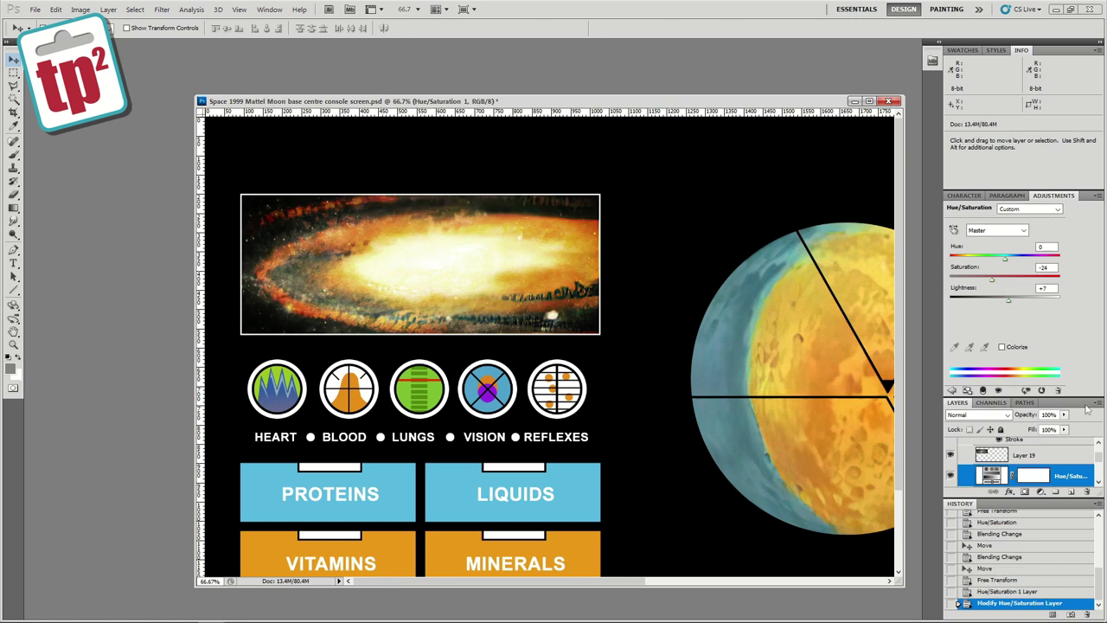
# Add an empty layer above Layer 18 and lasso the galaxy's lower-left outer arm, about 499 by 163 px.
pyautogui.moveTo(1098, 456); pyautogui.dragTo(1099, 460)
pyautogui.click(1061, 461)
pyautogui.click(1071, 492)
pyautogui.click(13, 345)
pyautogui.click(393, 304)
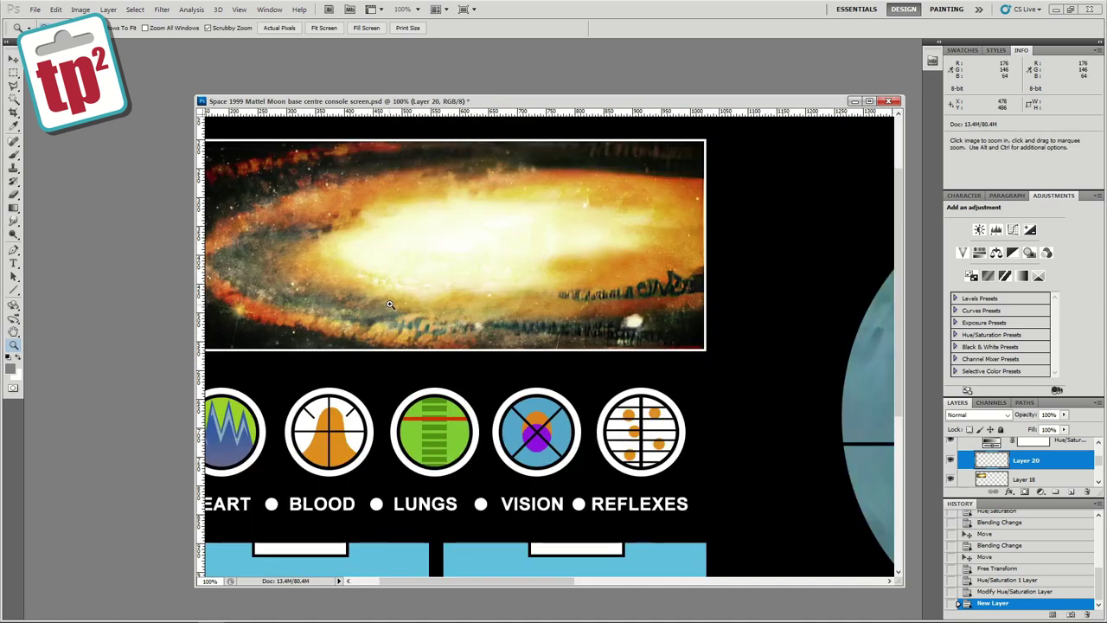
pyautogui.moveTo(392, 301); pyautogui.dragTo(430, 334)
pyautogui.press('l')
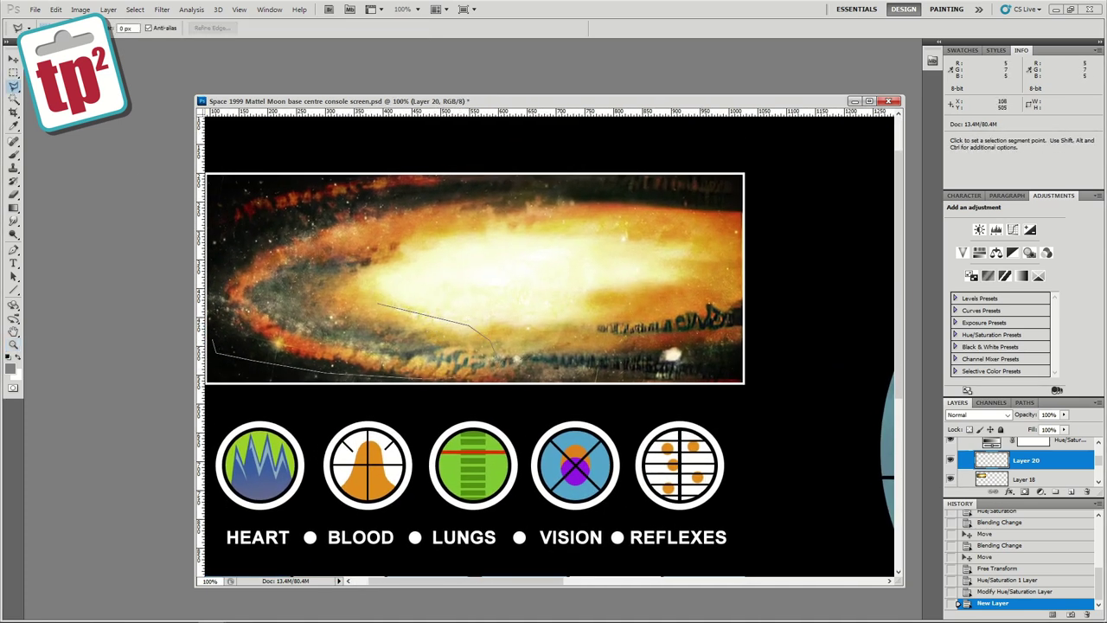
pyautogui.click(377, 303)
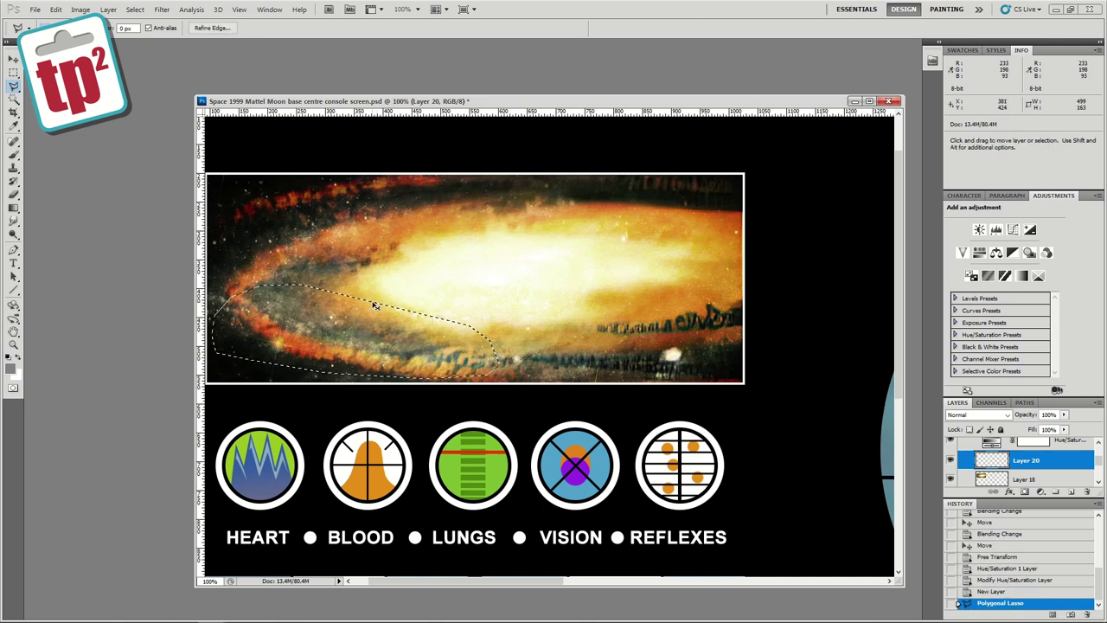
# Copy the lassoed arm from Layer 18 onto its own layer and flip it horizontally.
pyautogui.click(1026, 478)
pyautogui.hotkey('ctrl', 'c')
pyautogui.hotkey('ctrl', 'v')
pyautogui.click(55, 9)
pyautogui.moveTo(130, 238)
pyautogui.click(238, 353)
# Place the flipped arm over the galaxy's lower-right end and transform it to follow the outer ring.
pyautogui.press('v')
pyautogui.moveTo(322, 303); pyautogui.dragTo(683, 290)
pyautogui.hotkey('ctrl', 't')
pyautogui.moveTo(863, 260); pyautogui.dragTo(849, 265)
pyautogui.moveTo(772, 296); pyautogui.dragTo(767, 297)
pyautogui.press('Return')
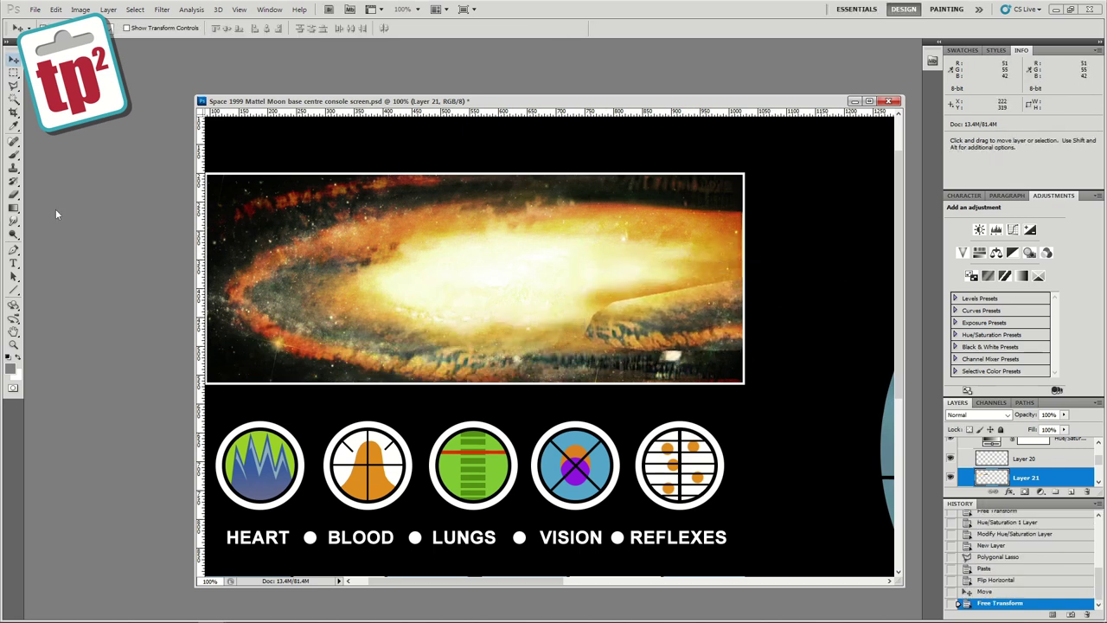
# Blend the flipped arm's edges into the galaxy with a soft eraser at 27% opacity, comparing with the layer hidden.
pyautogui.click(13, 194)
pyautogui.click(59, 28)
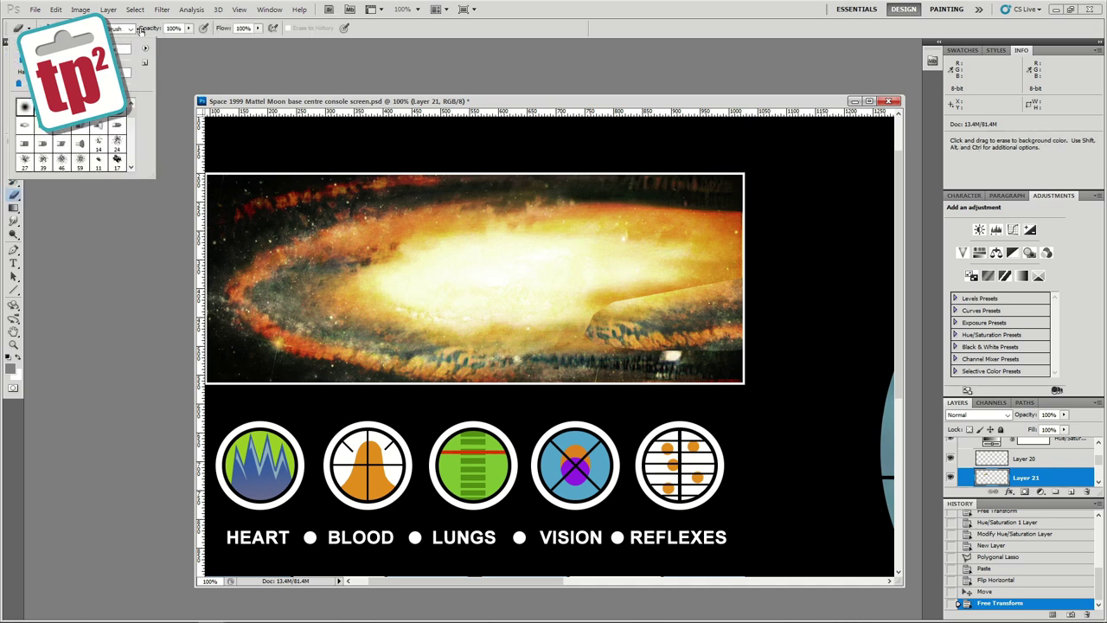
pyautogui.moveTo(189, 27); pyautogui.dragTo(145, 46)
pyautogui.moveTo(609, 360); pyautogui.dragTo(729, 349)
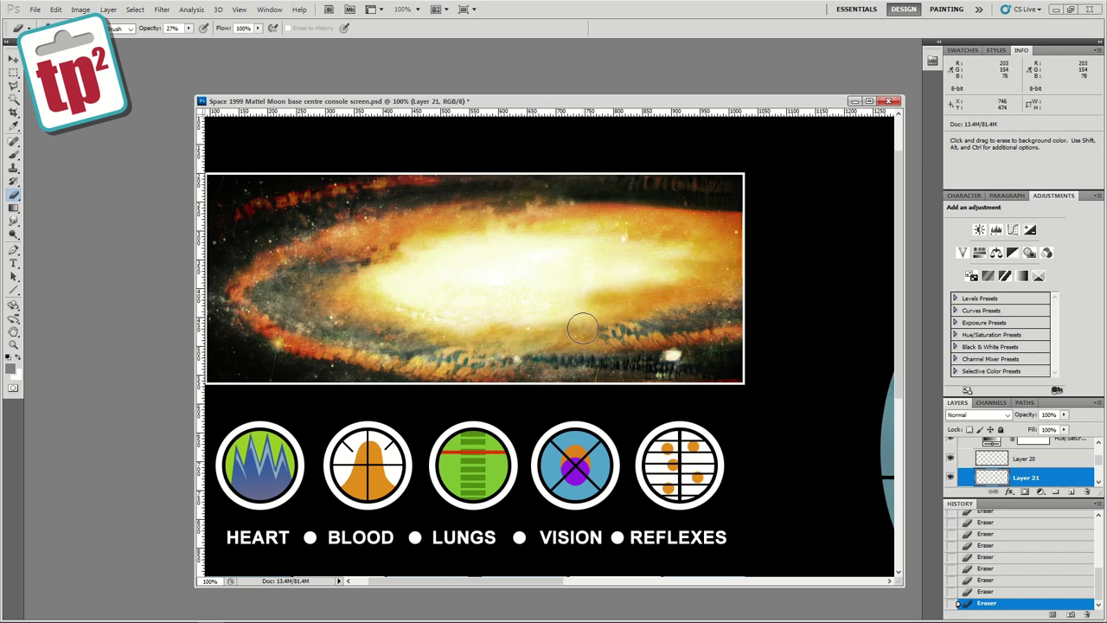
pyautogui.click(950, 477)
pyautogui.click(950, 477)
pyautogui.press('v')
pyautogui.press('1')
pyautogui.press('1')
pyautogui.click(1003, 459)
pyautogui.click(998, 478)
pyautogui.click(984, 592)
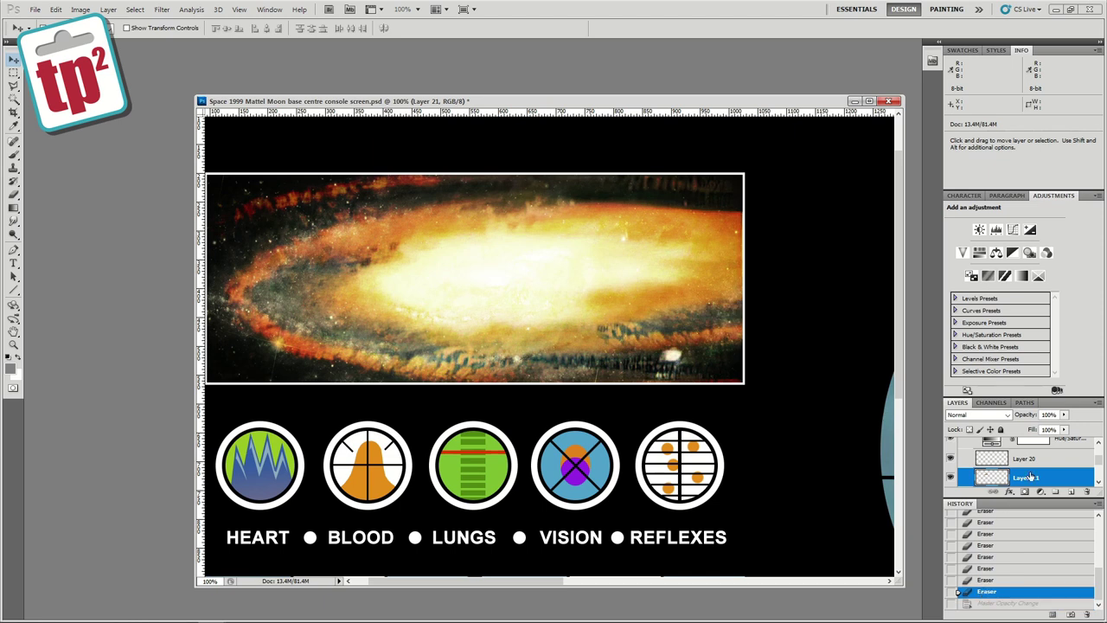
# Nudge the flipped arm on Layer 21 slightly left to line up with the ring.
pyautogui.press('Left')
pyautogui.moveTo(699, 333); pyautogui.dragTo(694, 331)
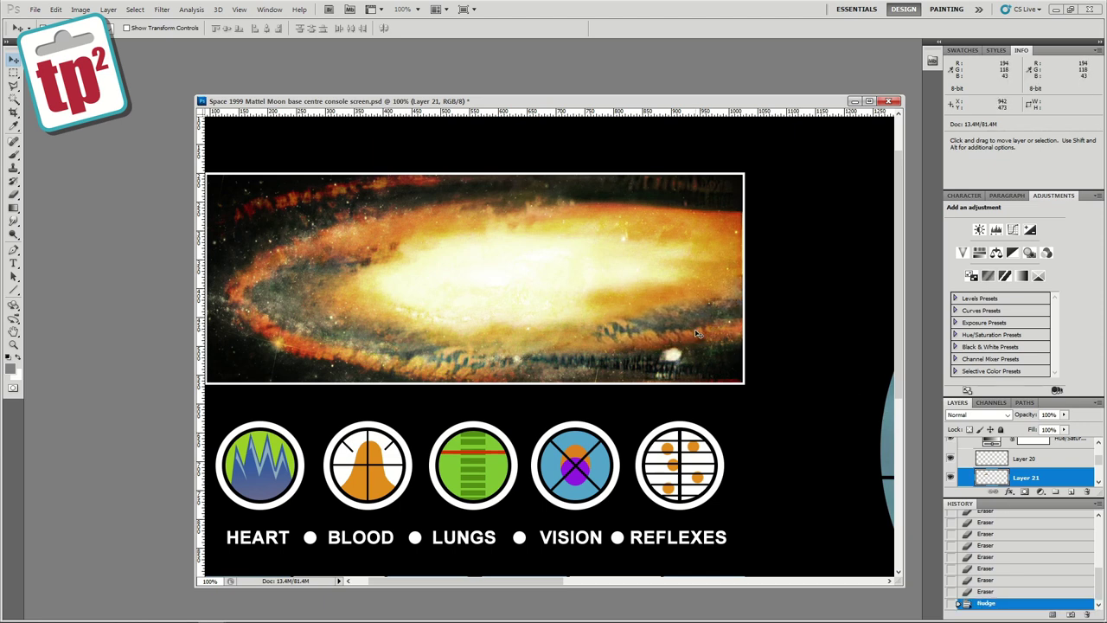
# Erase more of the flipped arm's edges on Layer 21 and free-transform it to about 104% width and 87% height.
pyautogui.click(13, 195)
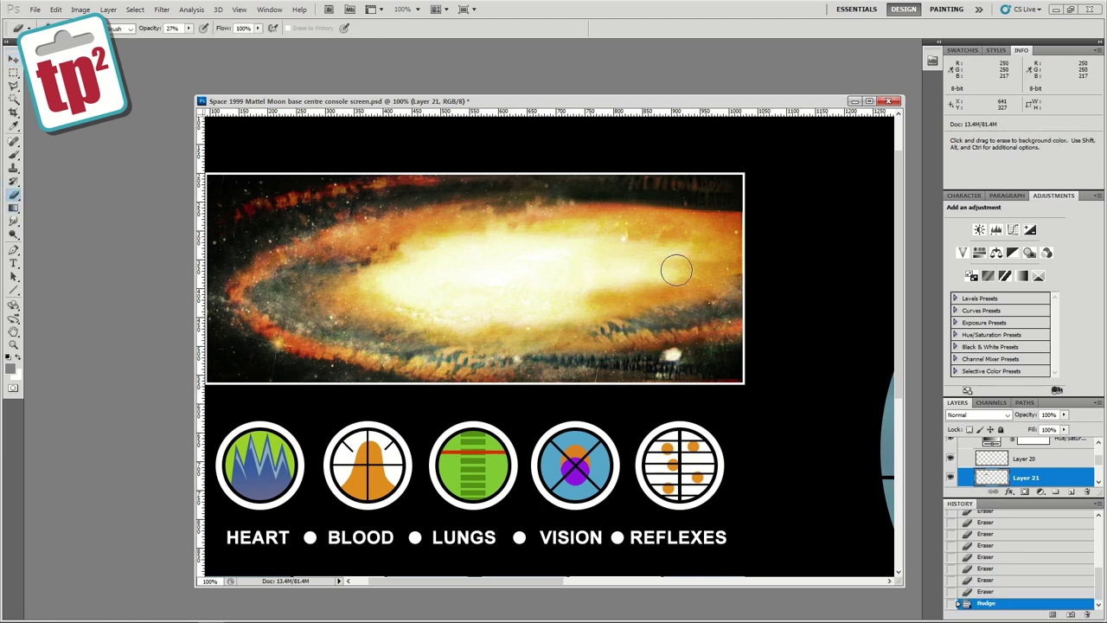
pyautogui.click(81, 9)
pyautogui.click(77, 10)
pyautogui.hotkey('ctrl', 't')
pyautogui.moveTo(701, 275); pyautogui.dragTo(700, 280)
pyautogui.moveTo(572, 349); pyautogui.dragTo(563, 347)
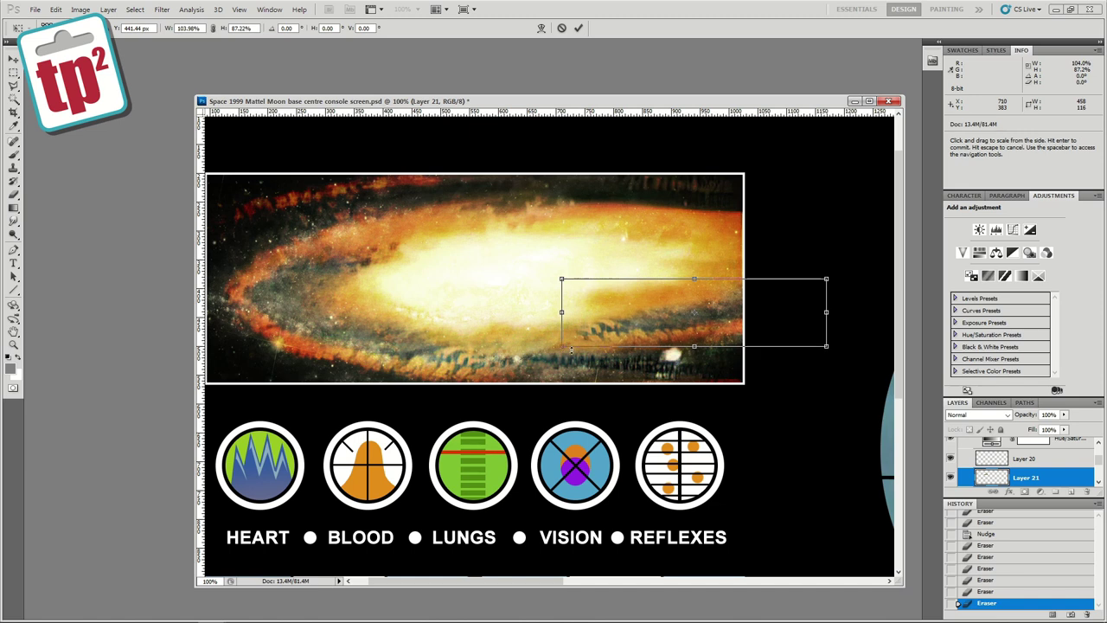
pyautogui.press('Return')
# Compare the whole galaxy panel with Layer 19 hidden and shown.
pyautogui.click(13, 344)
pyautogui.keyDown('alt'); pyautogui.click(398, 249); pyautogui.keyUp('alt')
pyautogui.keyDown('alt'); pyautogui.click(398, 249); pyautogui.keyUp('alt')
pyautogui.click(399, 250)
pyautogui.click(964, 196)
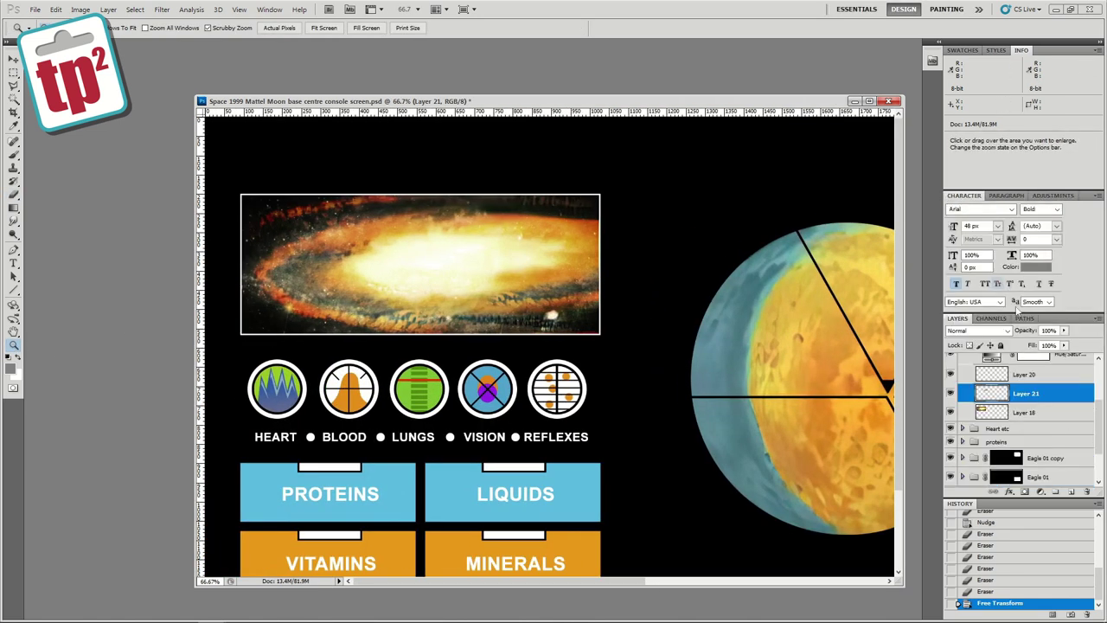
pyautogui.scroll(2, 1097, 416)
pyautogui.click(950, 372)
pyautogui.click(949, 372)
pyautogui.click(950, 372)
pyautogui.click(950, 371)
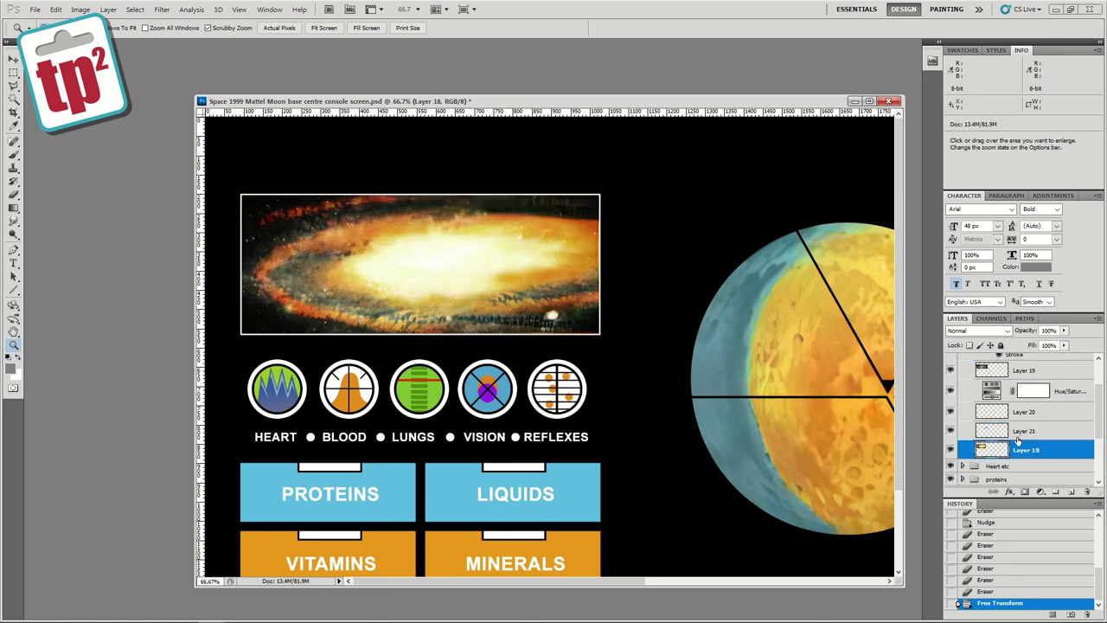
# Retouch the galaxy's outer ring and dark edges on Layer 21 with the Clone Stamp at 100% opacity, sampling Current & Below.
pyautogui.click(14, 169)
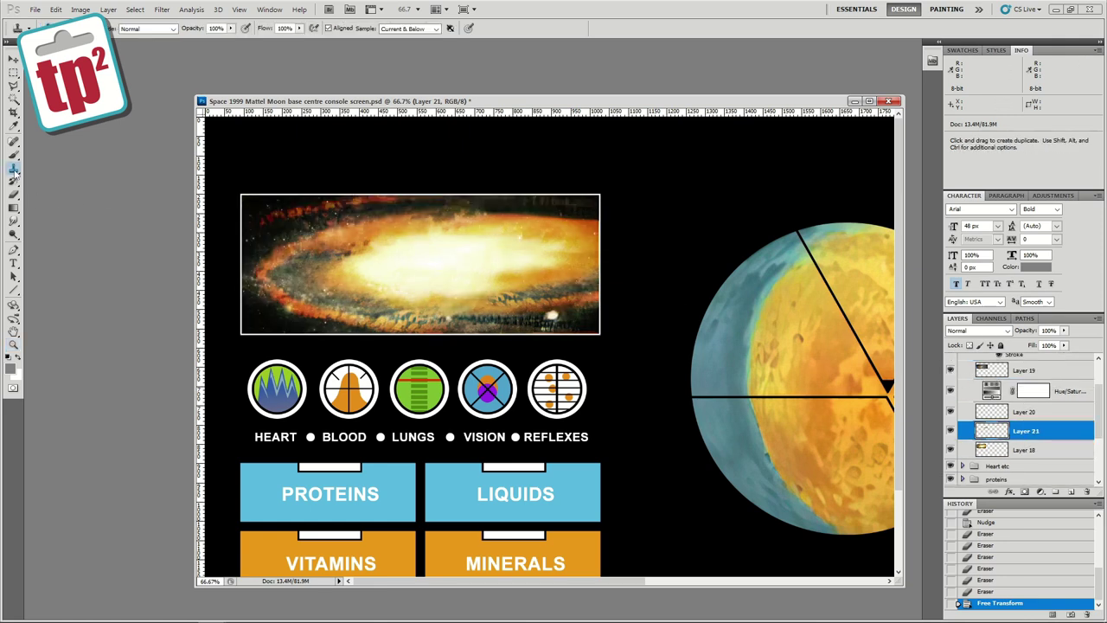
pyautogui.click(516, 202)
pyautogui.click(525, 200)
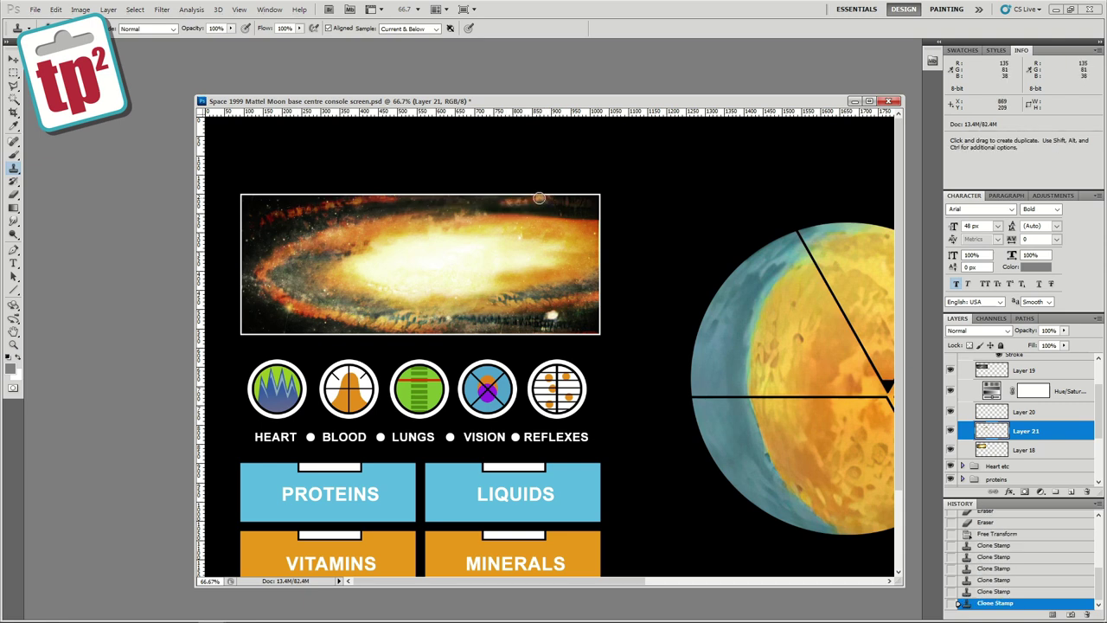
pyautogui.press('alt')
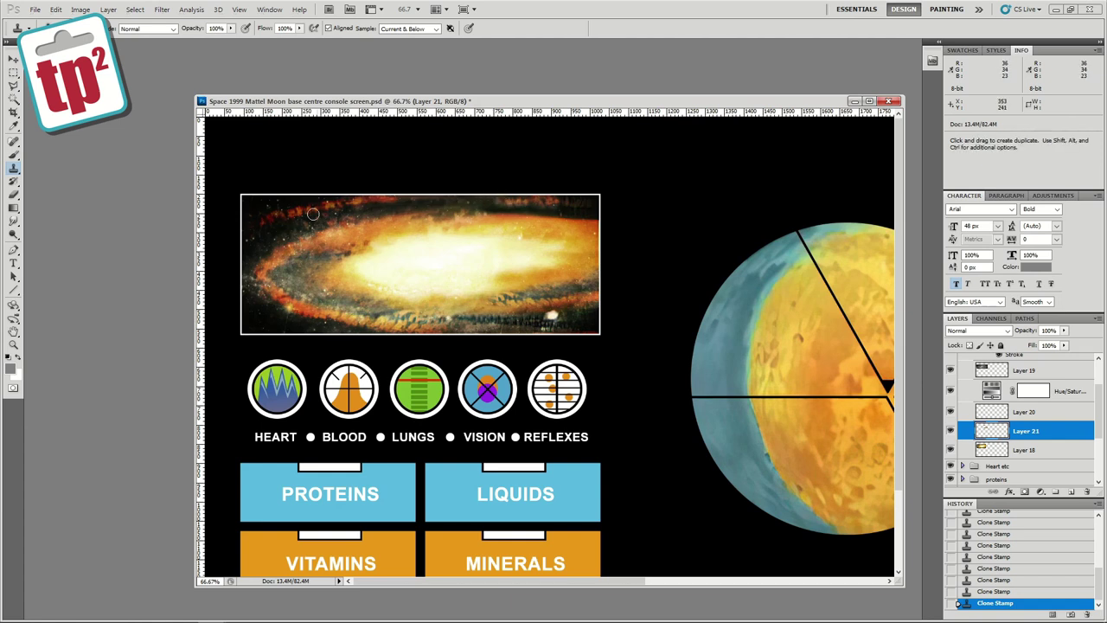
pyautogui.press('alt')
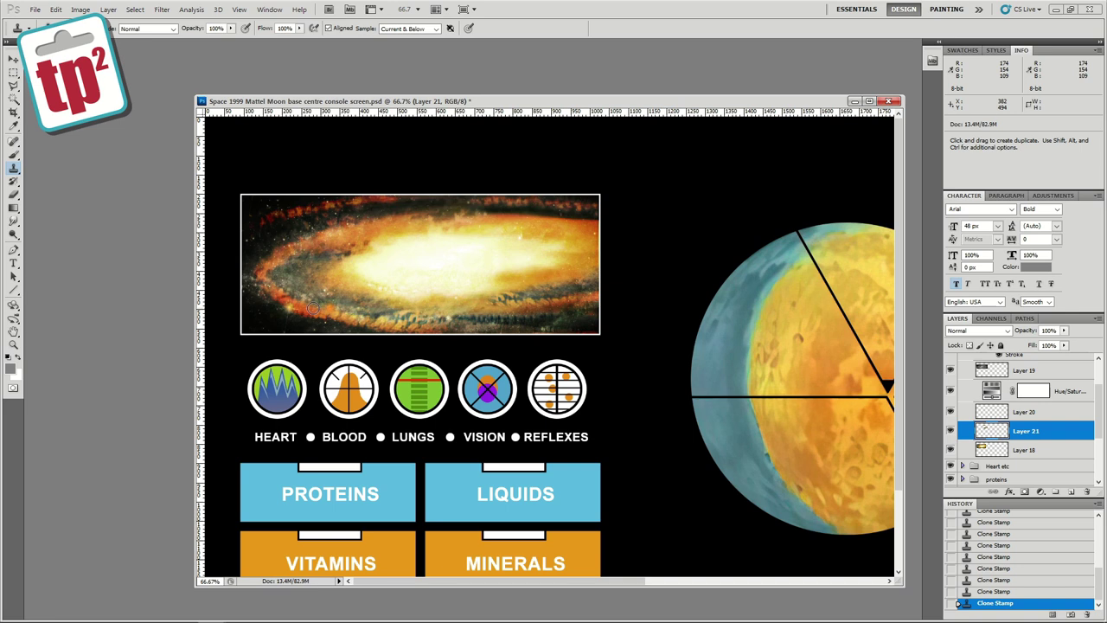
# Enlarge and reposition the document window so the entire console artwork fits in view.
pyautogui.click(13, 345)
pyautogui.keyDown('alt'); pyautogui.click(371, 265); pyautogui.keyUp('alt')
pyautogui.keyDown('alt'); pyautogui.click(371, 265); pyautogui.keyUp('alt')
pyautogui.moveTo(195, 419); pyautogui.dragTo(127, 420)
pyautogui.moveTo(476, 104); pyautogui.dragTo(432, 84)
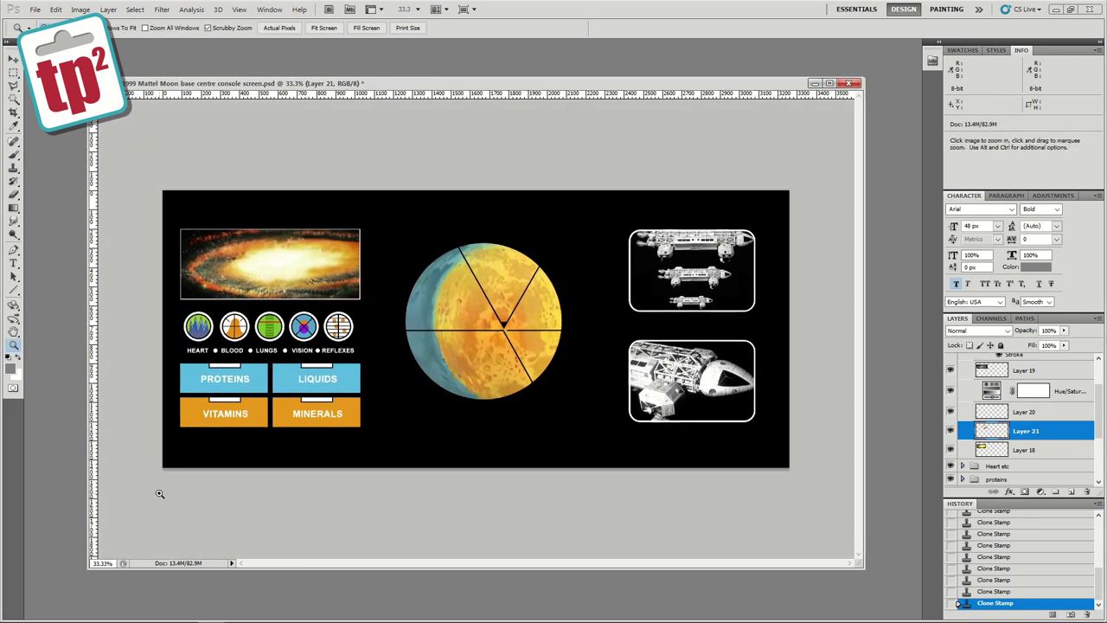
pyautogui.hotkey('ctrl', 'alt', 'c')
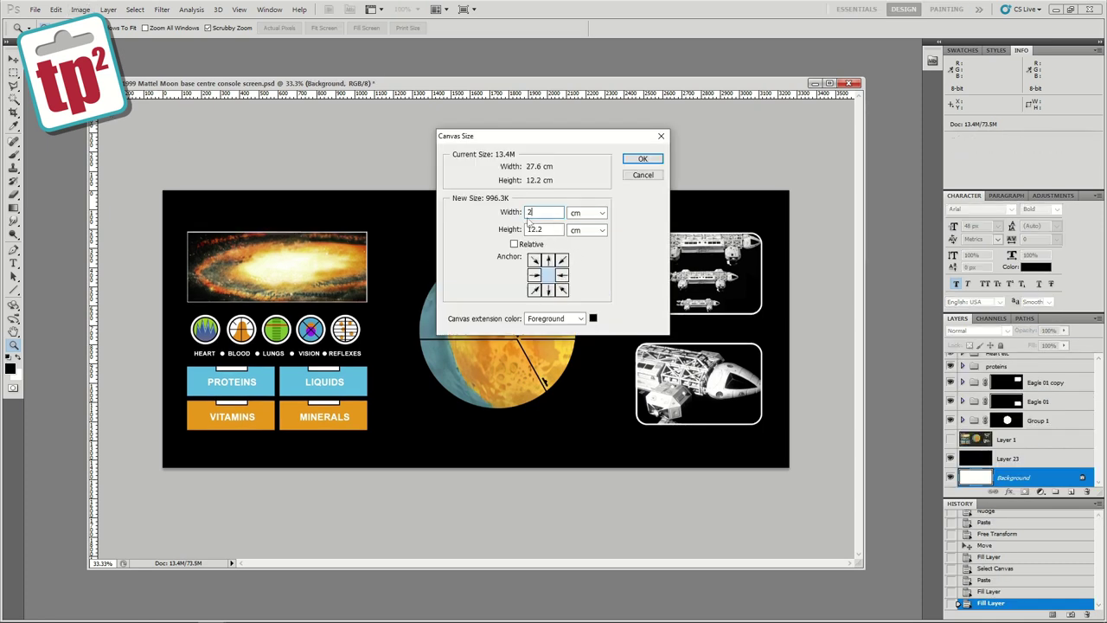
pyautogui.click(637, 160)
pyautogui.hotkey('ctrl', 'z')
# Widen the canvas to 29 cm and fill the Background layer with white.
pyautogui.click(80, 10)
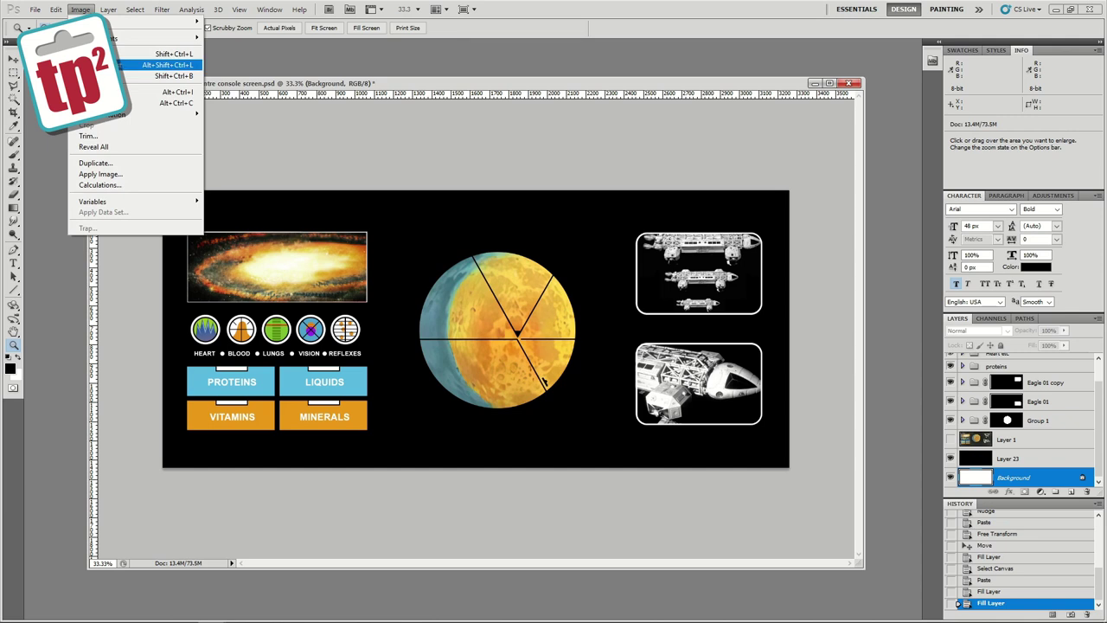
pyautogui.click(147, 105)
pyautogui.click(587, 213)
pyautogui.click(576, 250)
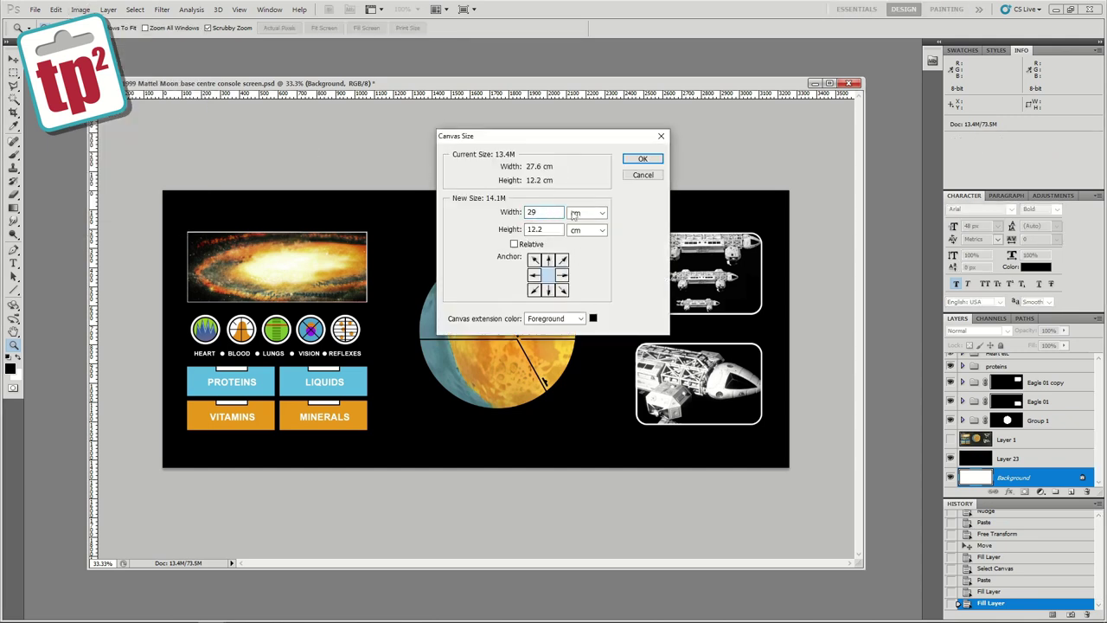
pyautogui.click(642, 161)
pyautogui.hotkey('ctrl', 'BackSpace')
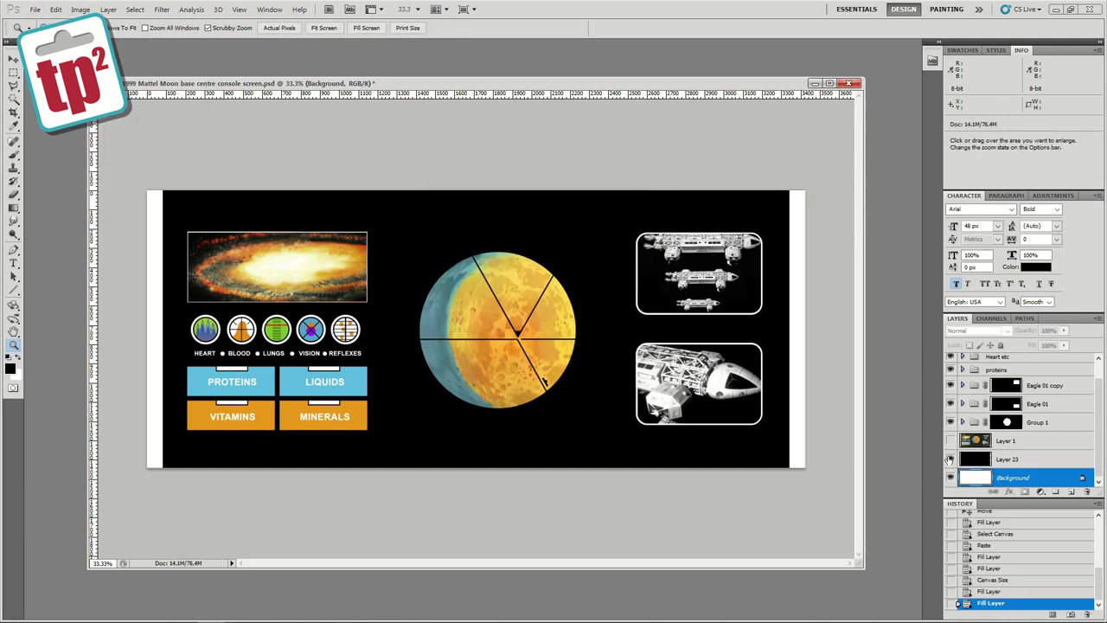
# Select Layer 23 and all the artwork groups, excluding Layer 1, and nudge them slightly right on the widened canvas.
pyautogui.click(1008, 459)
pyautogui.keyDown('ctrl'); pyautogui.click(1038, 423); pyautogui.keyUp('ctrl')
pyautogui.keyDown('ctrl'); pyautogui.click(1046, 404); pyautogui.keyUp('ctrl')
pyautogui.keyDown('ctrl'); pyautogui.click(1061, 386); pyautogui.keyUp('ctrl')
pyautogui.scroll(2, 1051, 394)
pyautogui.keyDown('ctrl'); pyautogui.click(1038, 392); pyautogui.keyUp('ctrl')
pyautogui.keyDown('ctrl'); pyautogui.click(1033, 363); pyautogui.keyUp('ctrl')
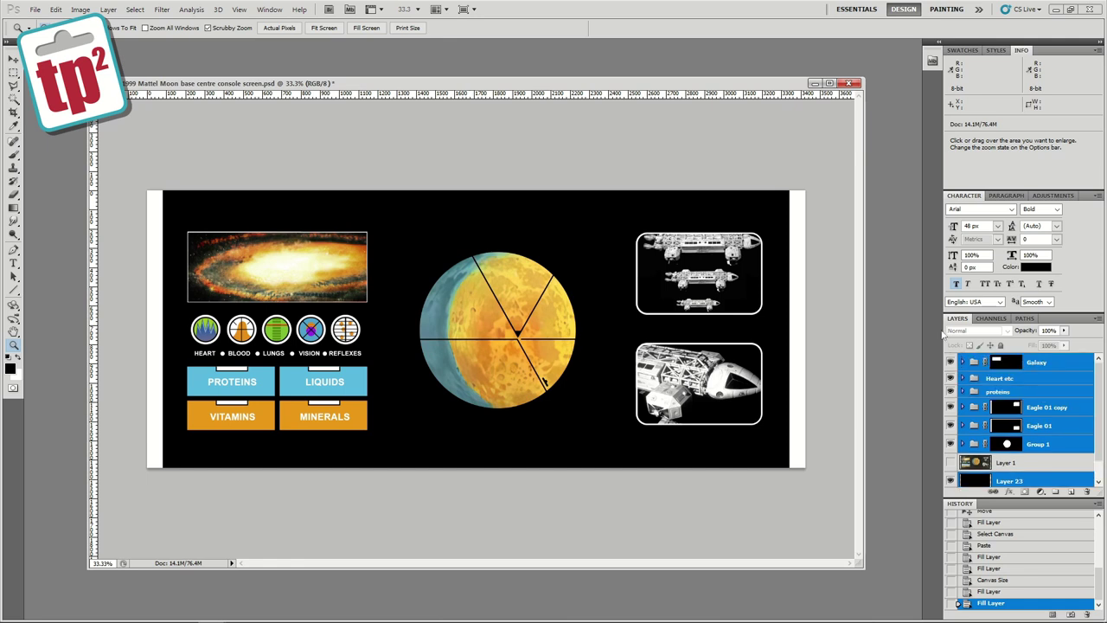
pyautogui.click(12, 60)
pyautogui.press('Right')
pyautogui.press('Right')
pyautogui.press('Right')
pyautogui.press('Right')
pyautogui.press('Right')
pyautogui.press('Right')
pyautogui.press('Right')
pyautogui.press('Right')
pyautogui.press('Right')
pyautogui.press('Right')
pyautogui.press('Right')
pyautogui.press('Right')
pyautogui.press('Right')
pyautogui.press('Right')
pyautogui.press('Right')
pyautogui.press('Right')
pyautogui.press('Right')
pyautogui.press('Right')
pyautogui.press('Right')
pyautogui.press('Right')
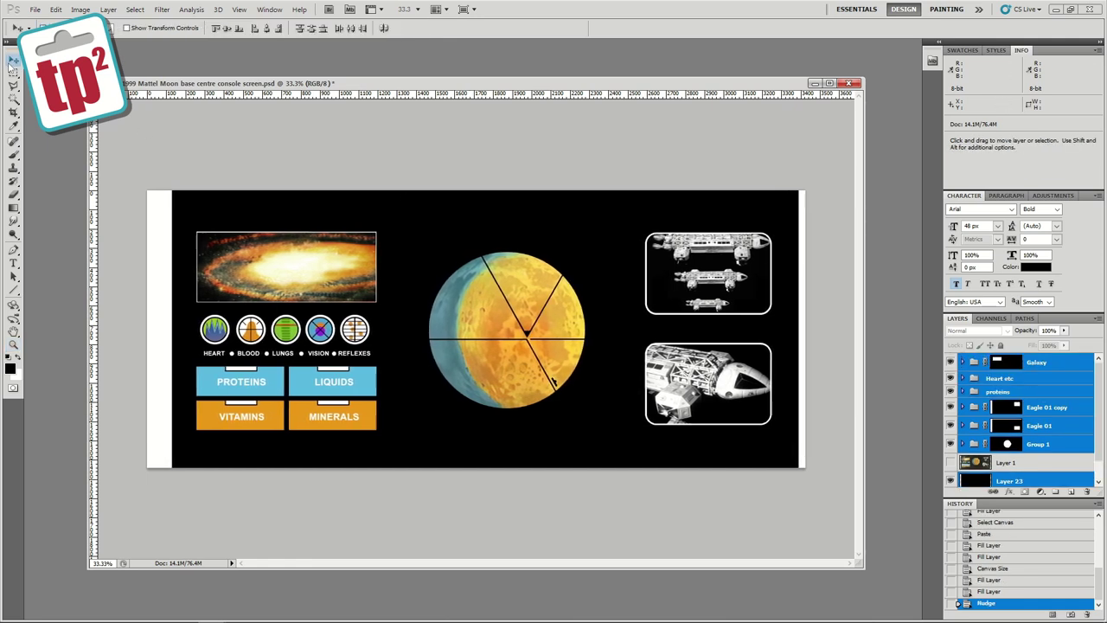
pyautogui.press('Left')
pyautogui.press('Left')
pyautogui.press('Left')
pyautogui.press('Left')
pyautogui.press('Left')
pyautogui.press('Left')
# Create a Tabs group above Layer 1 and fill a tapered black tab on a new layer at the artwork's upper-left edge.
pyautogui.click(1055, 491)
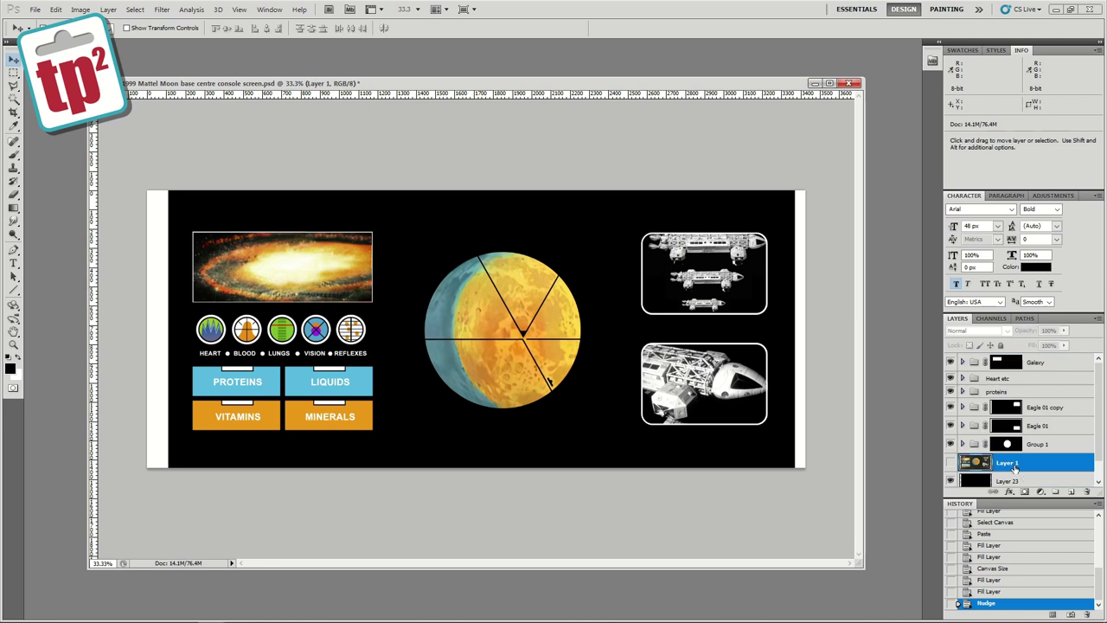
pyautogui.press('z')
pyautogui.click(148, 210)
pyautogui.click(148, 210)
pyautogui.click(148, 210)
pyautogui.click(299, 276)
pyautogui.press('l')
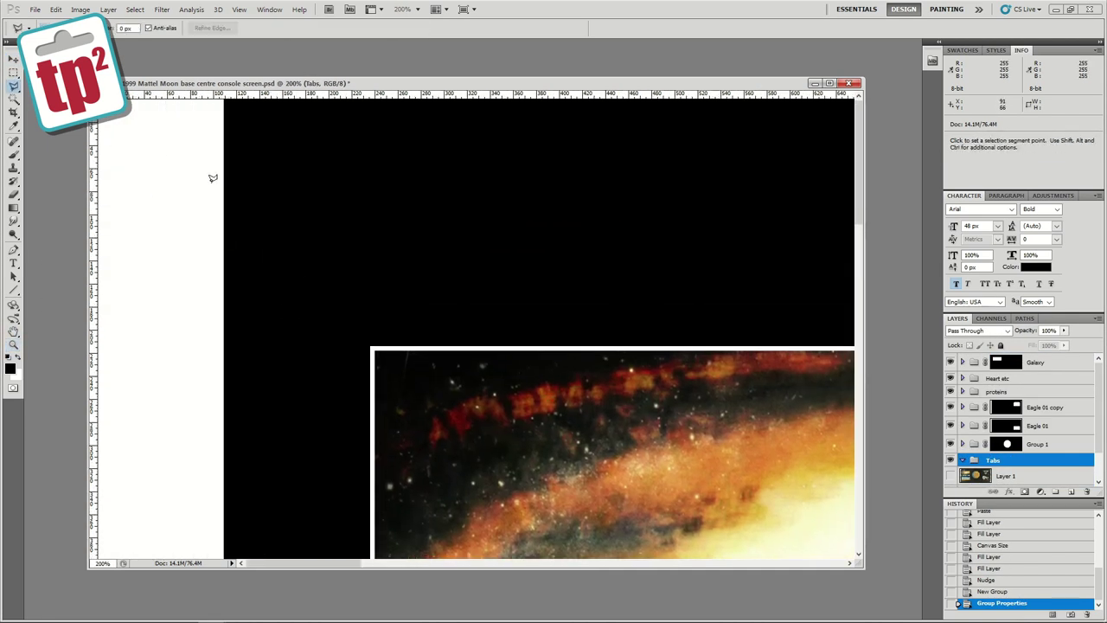
pyautogui.click(1069, 491)
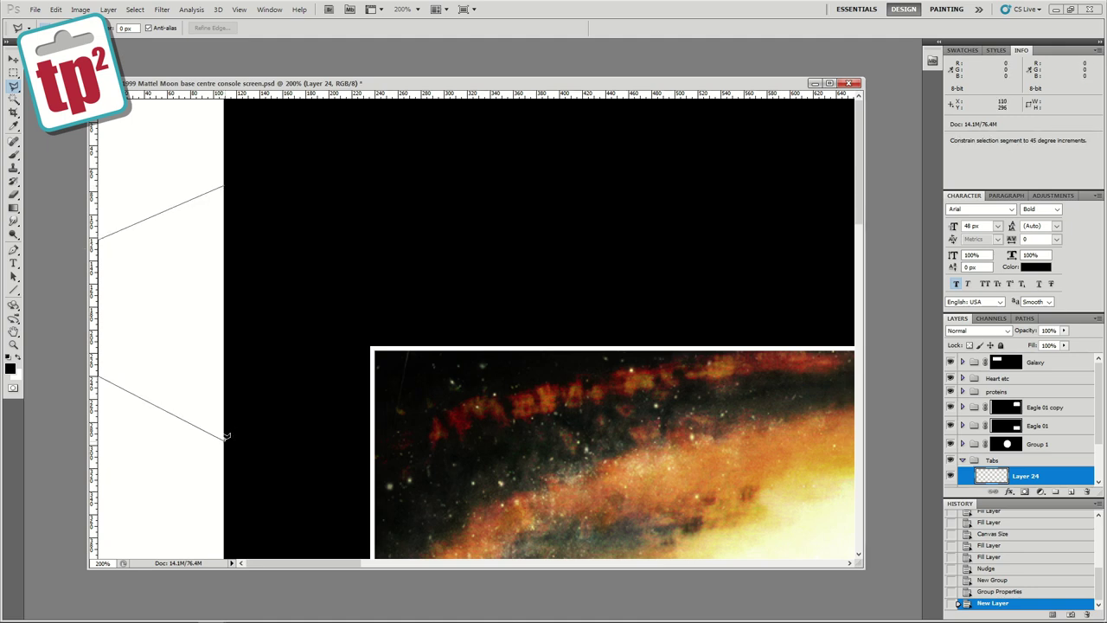
pyautogui.keyDown('shift'); pyautogui.click(225, 184); pyautogui.keyUp('shift')
pyautogui.hotkey('alt', 'BackSpace')
pyautogui.hotkey('ctrl', 'd')
# Cover the seam between the left tab and the black panel with a black-filled rectangular selection.
pyautogui.click(14, 345)
pyautogui.keyDown('alt'); pyautogui.click(164, 318); pyautogui.keyUp('alt')
pyautogui.keyDown('alt'); pyautogui.click(164, 319); pyautogui.keyUp('alt')
pyautogui.keyDown('alt'); pyautogui.click(165, 319); pyautogui.keyUp('alt')
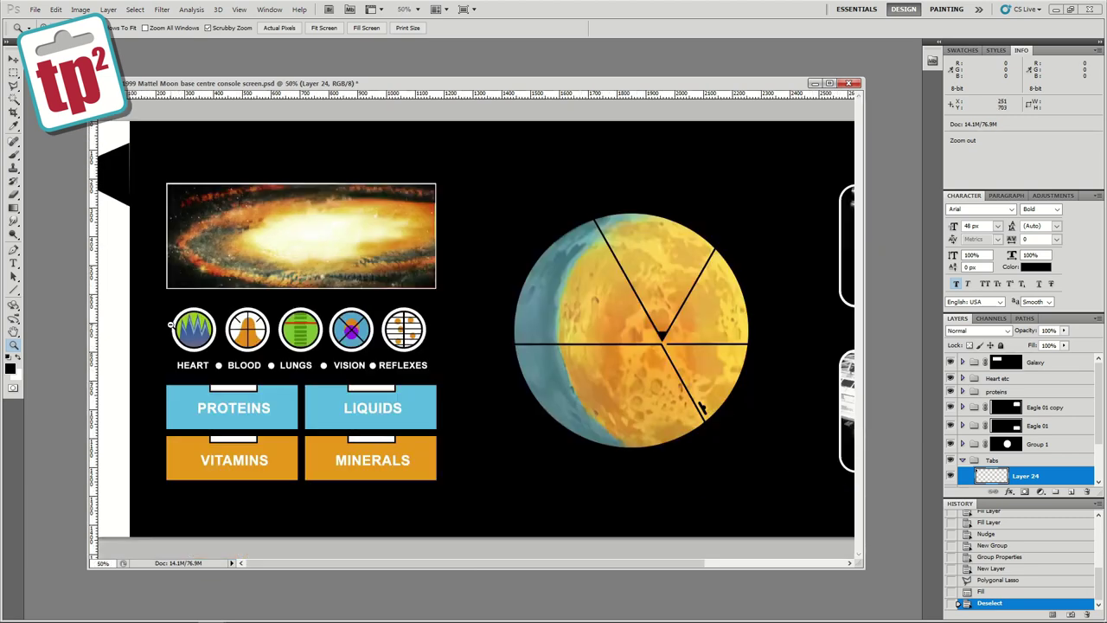
pyautogui.click(113, 170)
pyautogui.keyDown('alt'); pyautogui.click(113, 171); pyautogui.keyUp('alt')
pyautogui.click(113, 171)
pyautogui.click(113, 170)
pyautogui.click(113, 171)
pyautogui.click(240, 337)
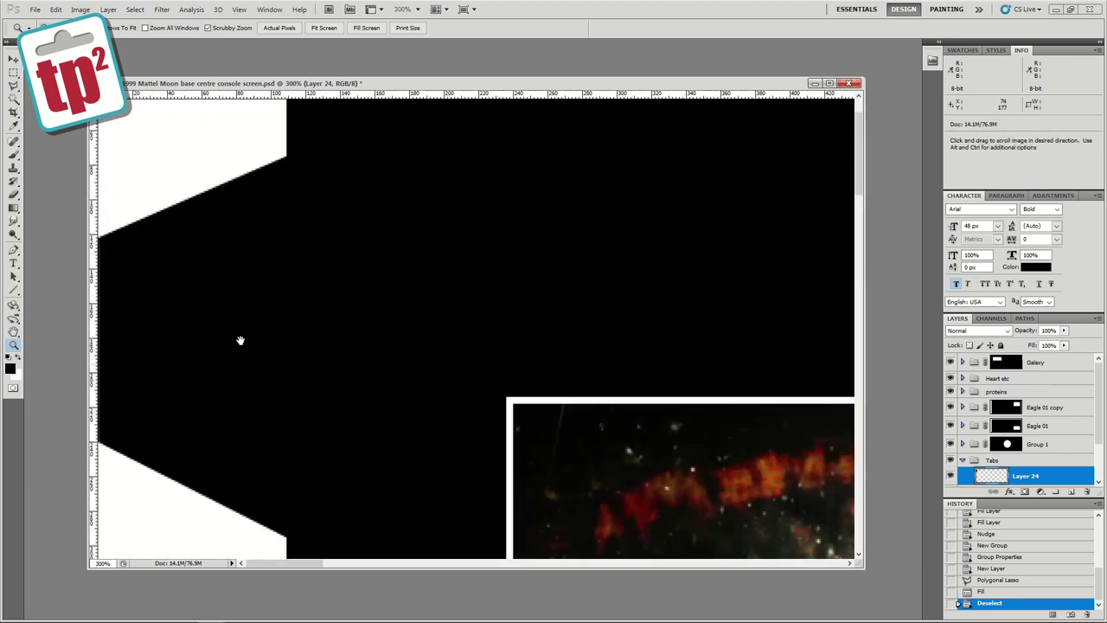
pyautogui.press('m')
pyautogui.moveTo(376, 481); pyautogui.dragTo(386, 544)
pyautogui.hotkey('alt', 'BackSpace')
pyautogui.hotkey('ctrl', 'd')
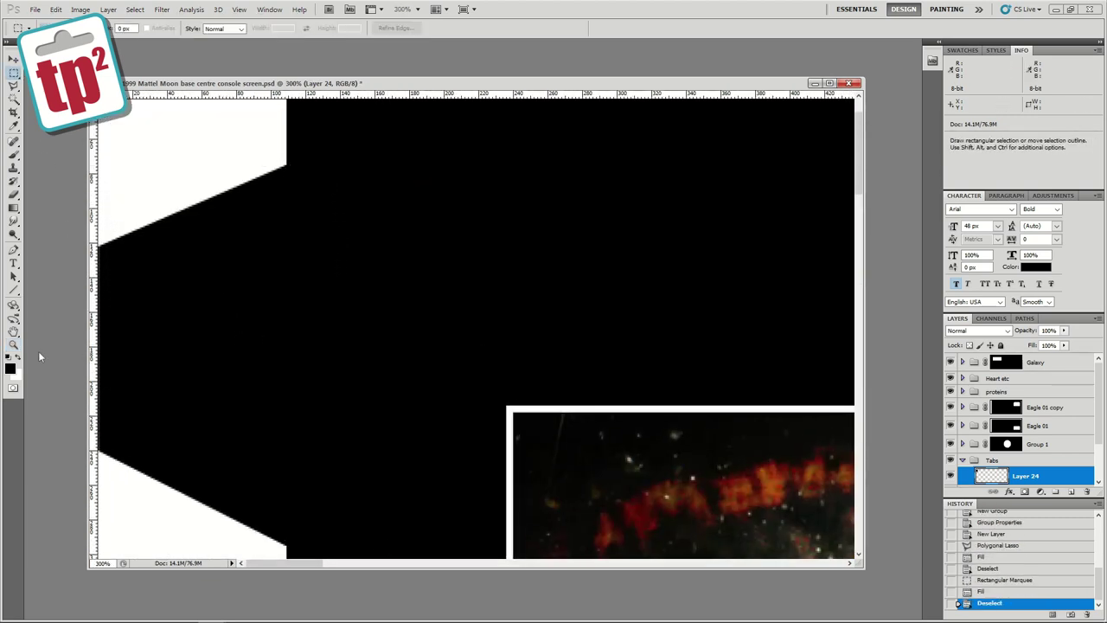
# Add two horizontal guides marking the upper and lower ends of the left tab.
pyautogui.press('z')
pyautogui.hotkey('ctrl', '-')
pyautogui.hotkey('ctrl', '-')
pyautogui.hotkey('ctrl', '-')
pyautogui.moveTo(178, 94); pyautogui.dragTo(183, 128)
pyautogui.moveTo(197, 94); pyautogui.dragTo(216, 213)
# Beside the artwork's upper-right edge on Layer 24, fill a narrow white strip and a black rectangle starting at the upper guide.
pyautogui.moveTo(746, 199); pyautogui.dragTo(184, 200)
pyautogui.click(842, 173)
pyautogui.click(843, 173)
pyautogui.moveTo(592, 168); pyautogui.dragTo(568, 283)
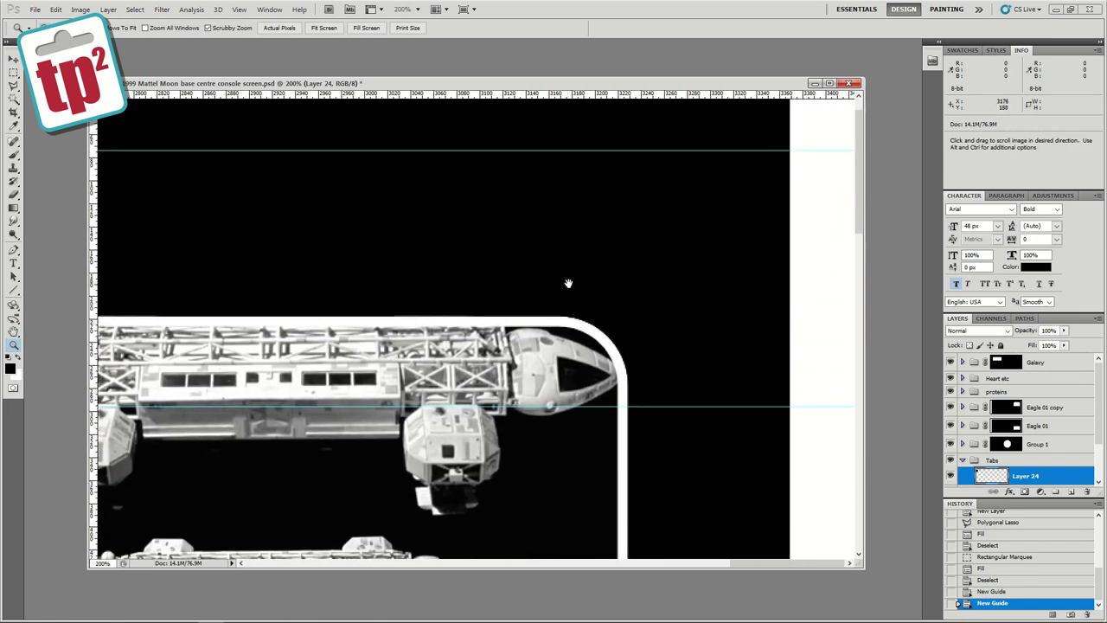
pyautogui.click(14, 72)
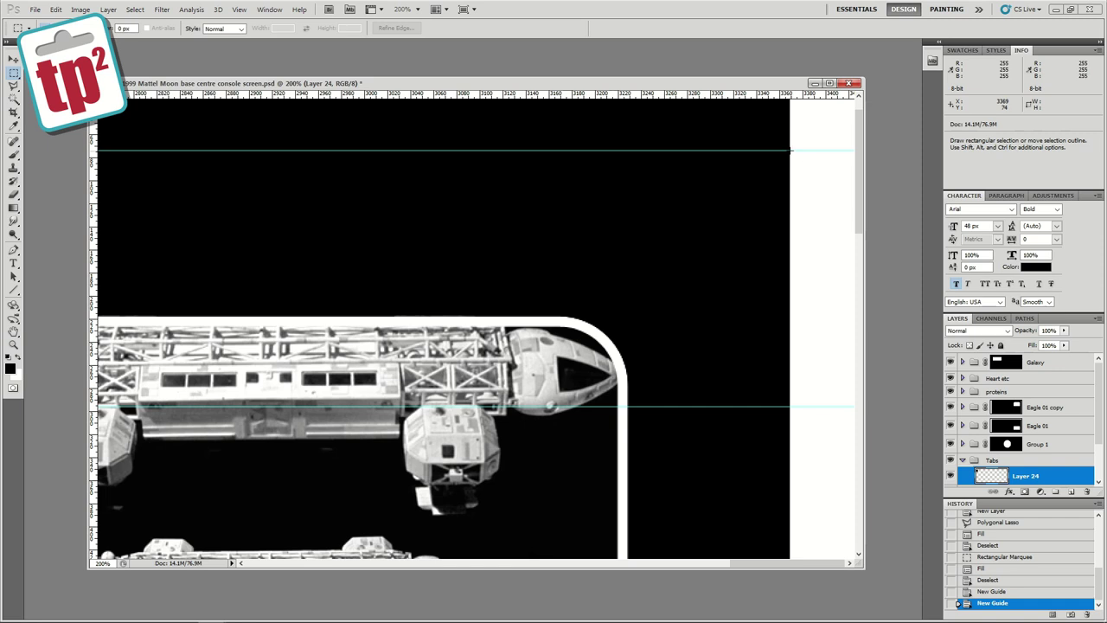
pyautogui.moveTo(796, 405); pyautogui.dragTo(796, 406)
pyautogui.hotkey('alt', 'BackSpace')
pyautogui.moveTo(873, 394); pyautogui.dragTo(883, 434)
pyautogui.hotkey('ctrl', 'BackSpace')
pyautogui.press('Left')
pyautogui.press('Left')
pyautogui.hotkey('alt', 'BackSpace')
pyautogui.hotkey('ctrl', 'd')
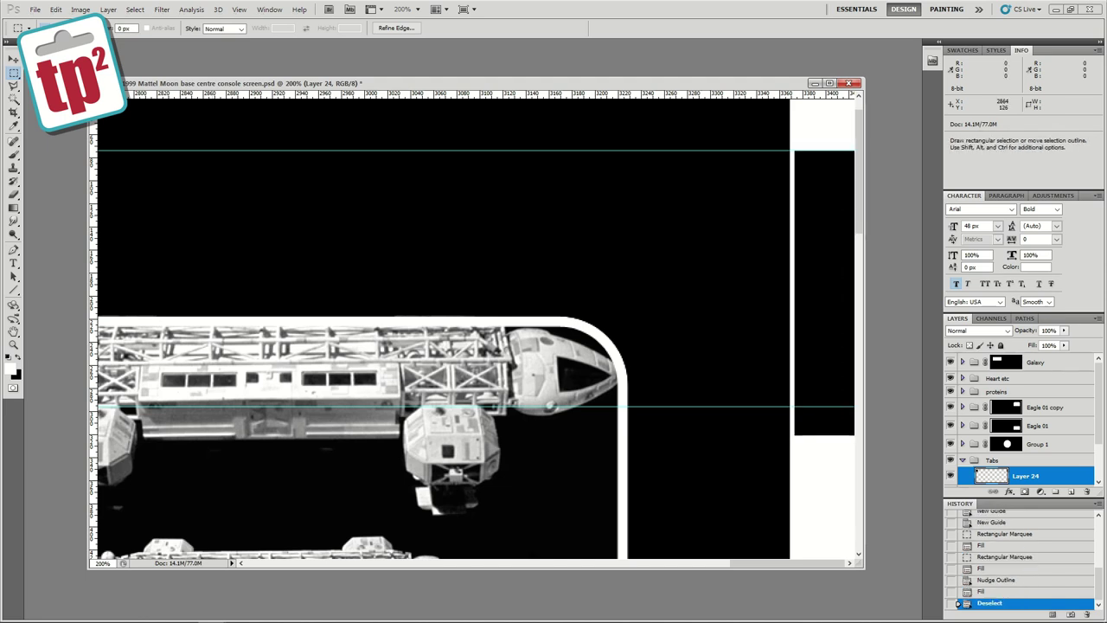
# Clear the part of the black rectangle below the lower guide, deselect, and hide the guides.
pyautogui.moveTo(719, 475); pyautogui.dragTo(885, 400)
pyautogui.press('Delete')
pyautogui.click(14, 344)
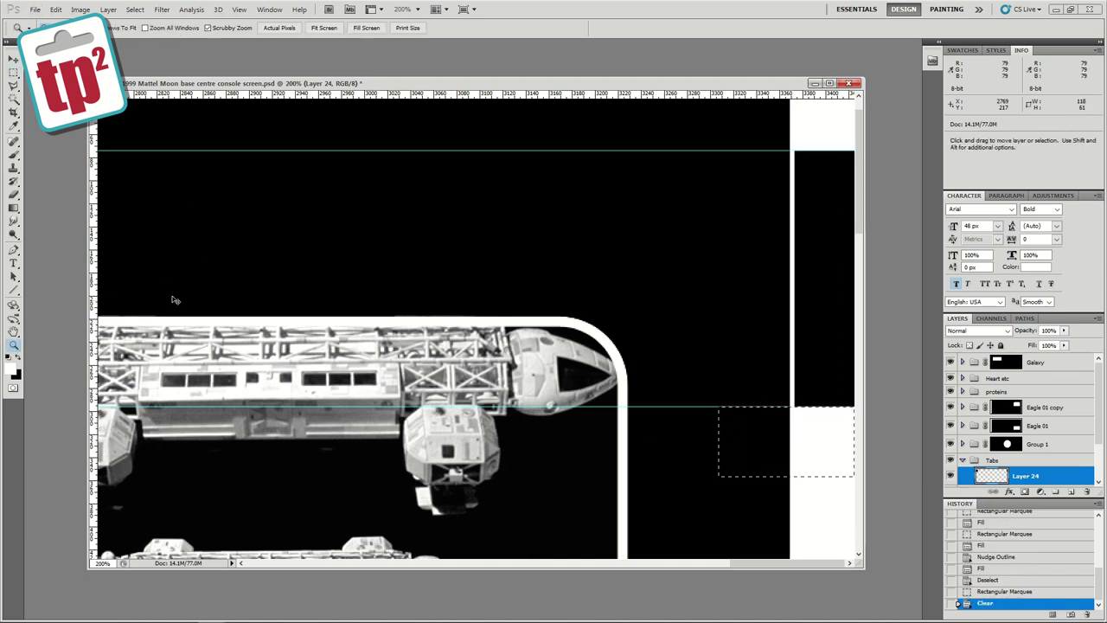
pyautogui.hotkey('ctrl', 'd')
pyautogui.keyDown('alt'); pyautogui.click(271, 282); pyautogui.keyUp('alt')
pyautogui.keyDown('alt'); pyautogui.click(270, 281); pyautogui.keyUp('alt')
pyautogui.keyDown('alt'); pyautogui.click(271, 281); pyautogui.keyUp('alt')
pyautogui.keyDown('alt'); pyautogui.click(270, 280); pyautogui.keyUp('alt')
pyautogui.hotkey('ctrl', ';')
# Duplicate the tab layer twice, place the copies at the middle and lower edge of the artwork, and merge them into Layer 24.
pyautogui.press('v')
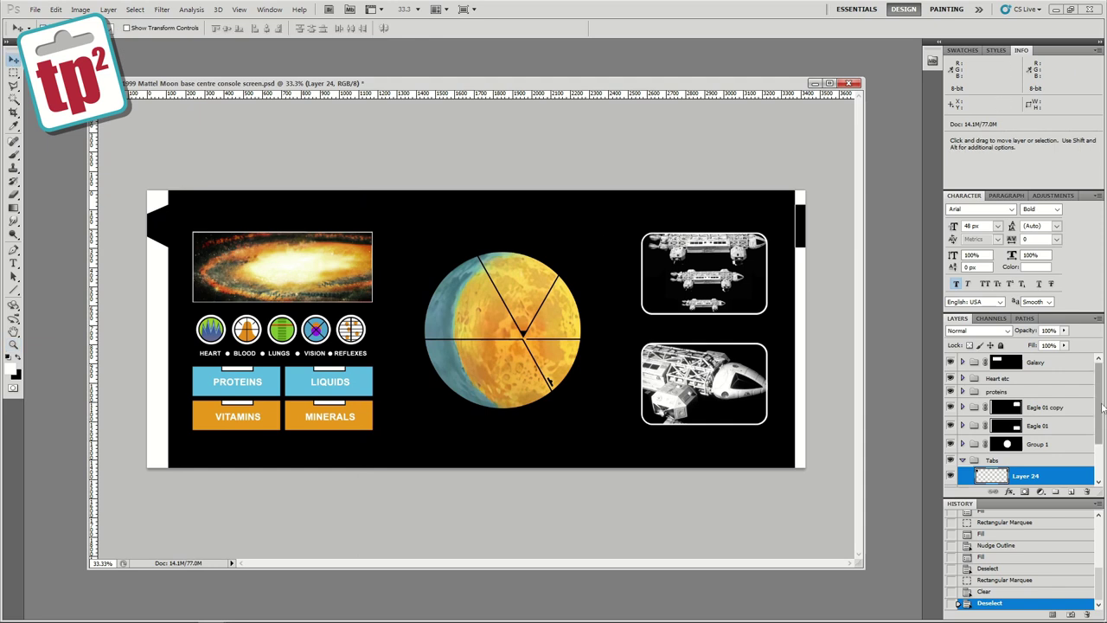
pyautogui.moveTo(1099, 408); pyautogui.dragTo(1100, 435)
pyautogui.rightClick(1038, 432)
pyautogui.click(1020, 204)
pyautogui.press('Return')
pyautogui.moveTo(621, 227); pyautogui.dragTo(558, 315)
pyautogui.rightClick(1030, 436)
pyautogui.click(1020, 201)
pyautogui.press('Return')
pyautogui.hotkey('ctrl', 'e')
pyautogui.hotkey('ctrl', 'e')
# Add a new layer beneath Layer 24 and fill a black rectangle over the full-height white strip on the artwork's right side.
pyautogui.click(1071, 492)
pyautogui.moveTo(1025, 452); pyautogui.dragTo(1025, 425)
pyautogui.press('m')
pyautogui.moveTo(763, 169); pyautogui.dragTo(846, 523)
pyautogui.hotkey('alt', 'BackSpace')
pyautogui.hotkey('alt', 'BackSpace')
pyautogui.hotkey('alt', 'BackSpace')
pyautogui.hotkey('ctrl', 'd')
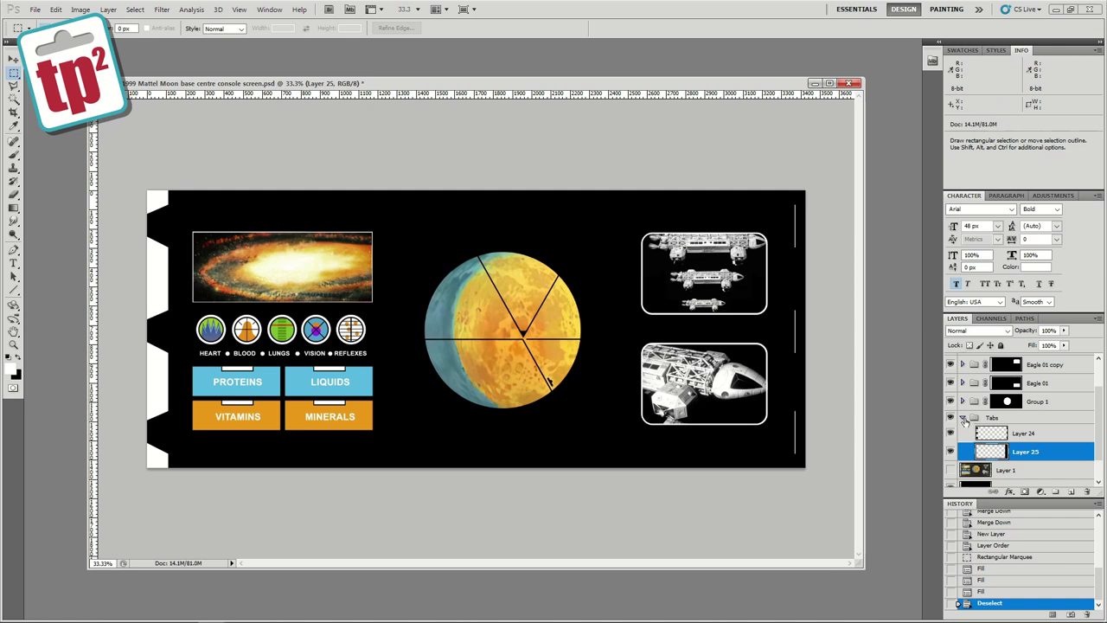
# Collapse the Tabs group, enlarge the canvas to 31 by 14 cm, and fill the Background layer with white.
pyautogui.click(963, 419)
pyautogui.click(978, 462)
pyautogui.press('z')
pyautogui.keyDown('alt'); pyautogui.click(519, 259); pyautogui.keyUp('alt')
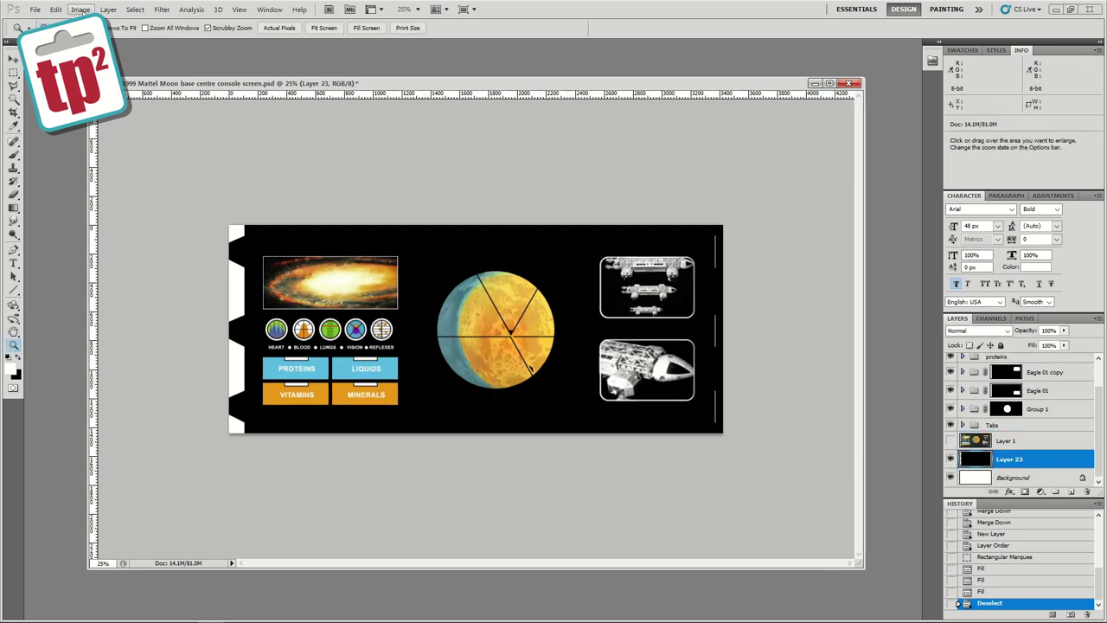
pyautogui.click(18, 357)
pyautogui.click(1013, 475)
pyautogui.click(80, 10)
pyautogui.click(99, 98)
pyautogui.click(587, 213)
pyautogui.click(570, 234)
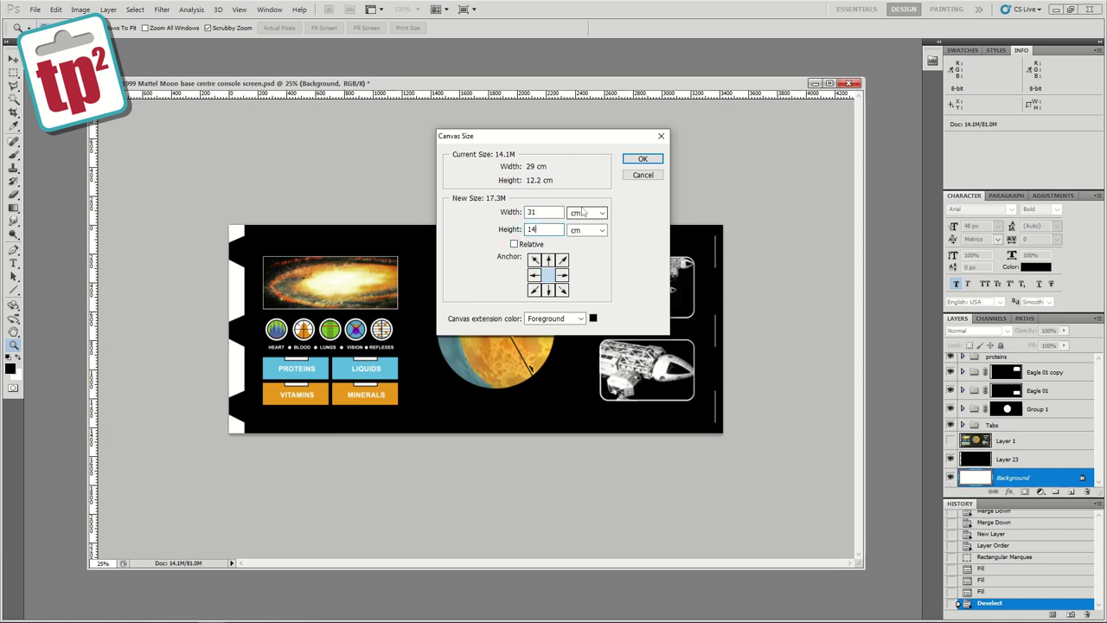
pyautogui.click(642, 159)
pyautogui.hotkey('ctrl', 'BackSpace')
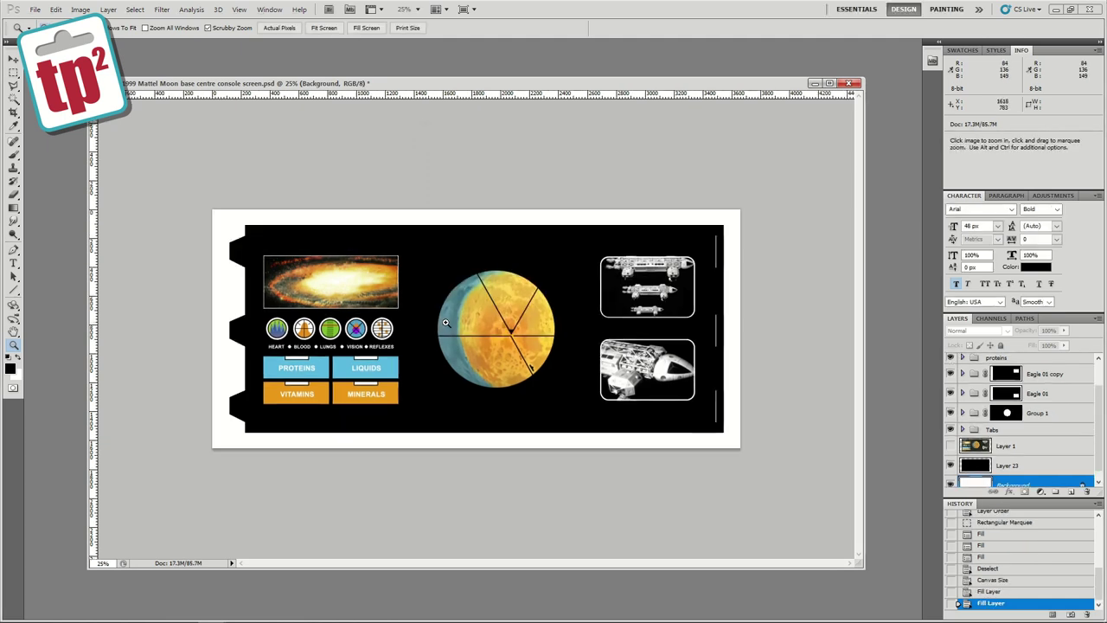
pyautogui.click(522, 300)
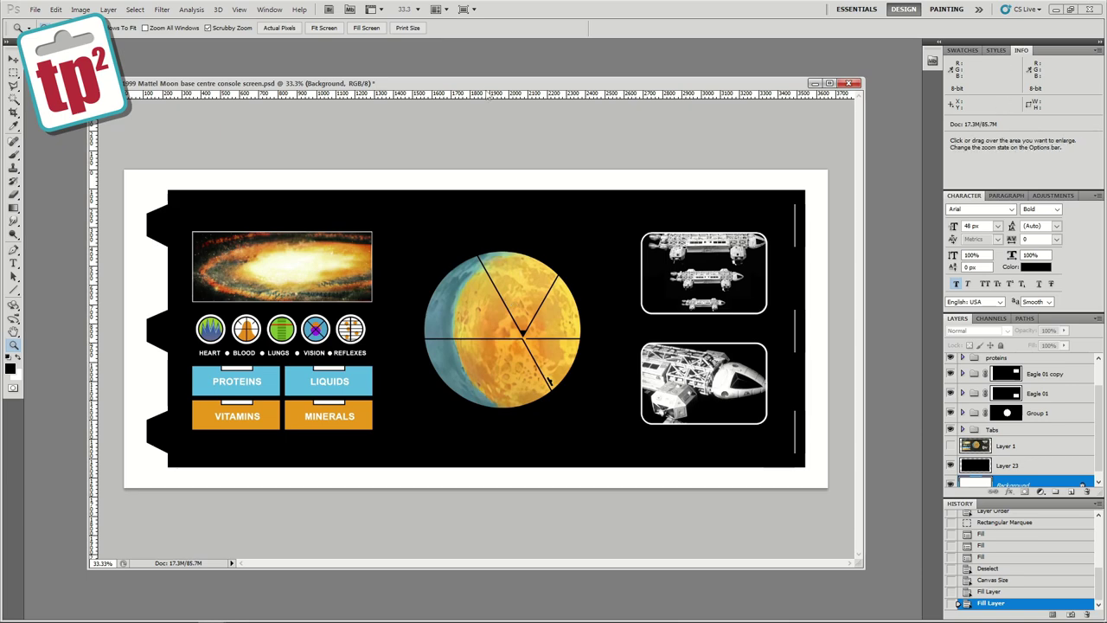
pyautogui.click(35, 9)
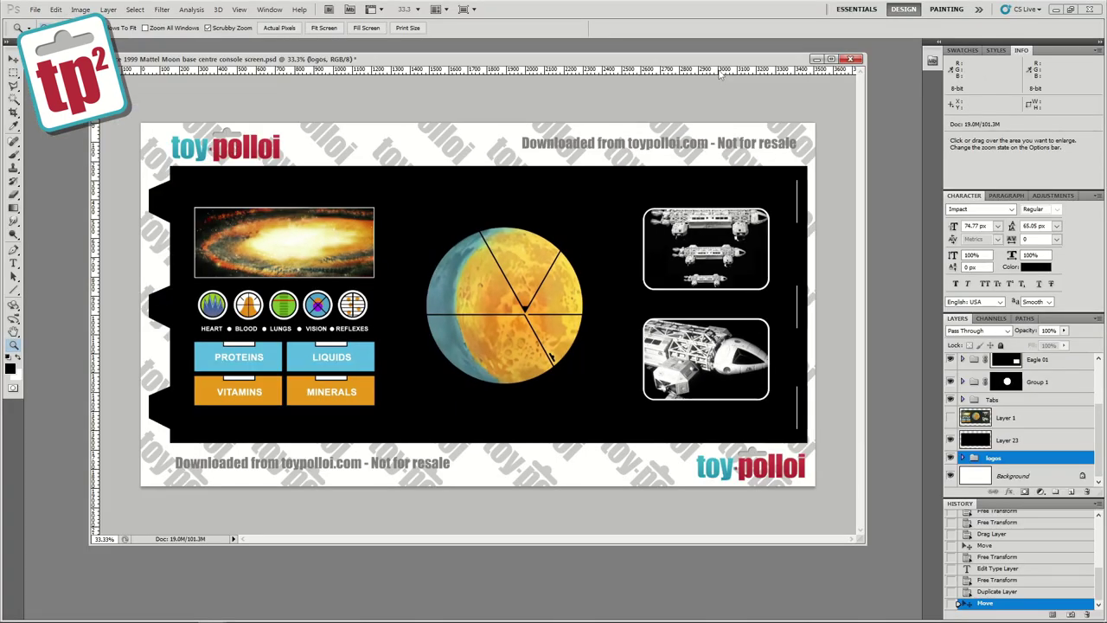
# Examine the finished artwork up close, covering both Eagle spacecraft panels, the galaxy picture, the round medical icons and the labelled coloured boxes.
pyautogui.click(731, 239)
pyautogui.click(751, 237)
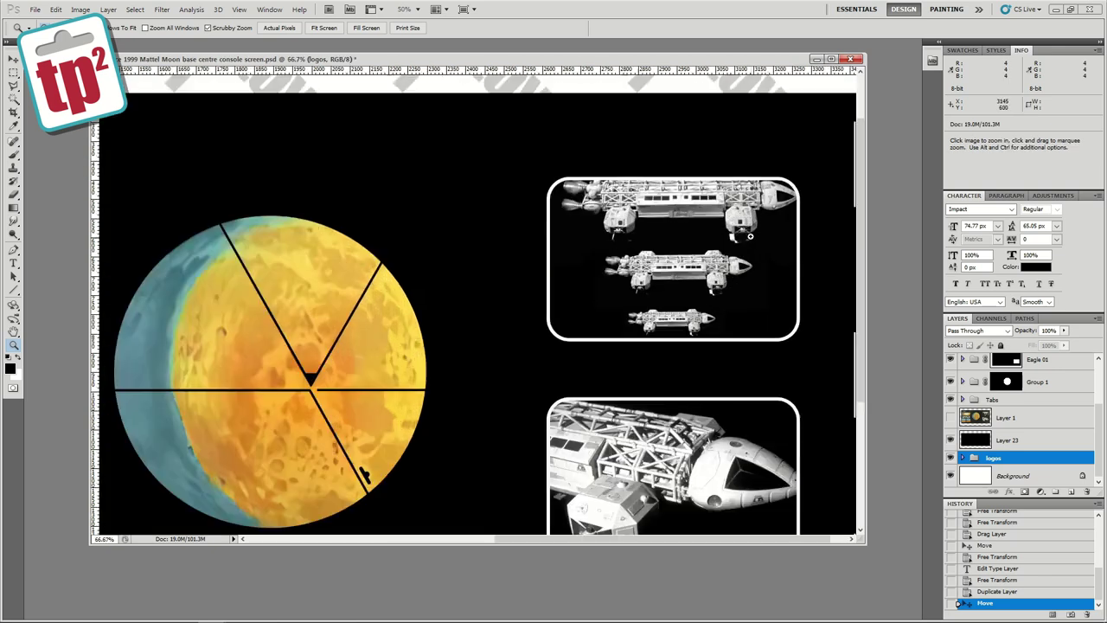
pyautogui.click(756, 234)
pyautogui.moveTo(755, 226); pyautogui.dragTo(741, 237)
pyautogui.keyDown('alt'); pyautogui.click(743, 238); pyautogui.keyUp('alt')
pyautogui.moveTo(717, 351); pyautogui.dragTo(703, 227)
pyautogui.click(701, 349)
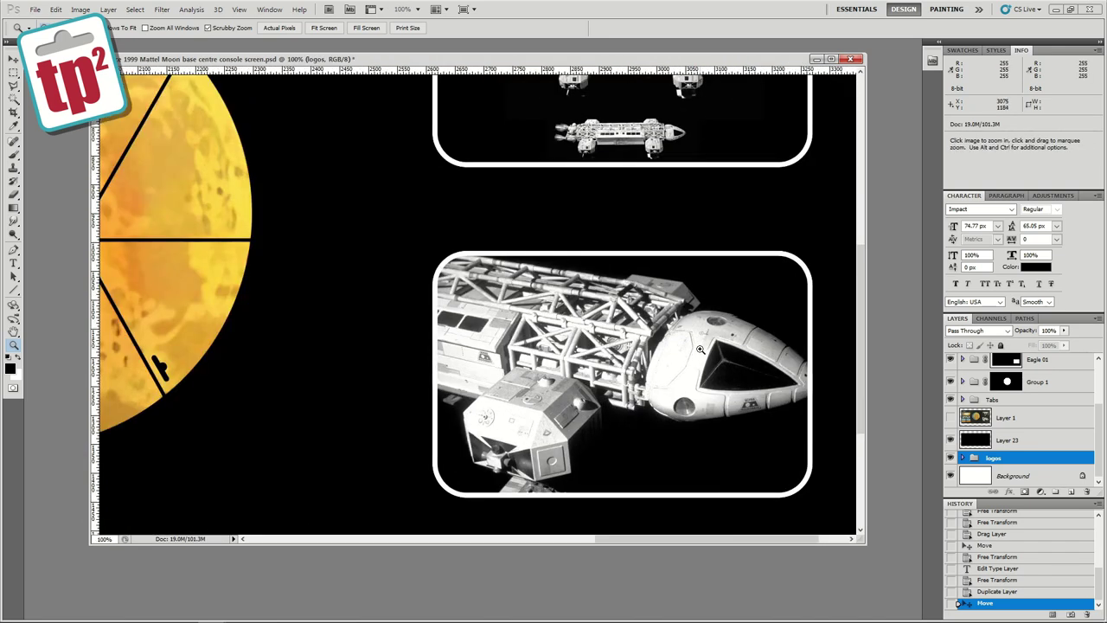
pyautogui.keyDown('alt'); pyautogui.click(702, 348); pyautogui.keyUp('alt')
pyautogui.keyDown('alt'); pyautogui.click(702, 350); pyautogui.keyUp('alt')
pyautogui.moveTo(554, 341); pyautogui.dragTo(809, 358)
pyautogui.click(359, 311)
pyautogui.moveTo(359, 310); pyautogui.dragTo(410, 289)
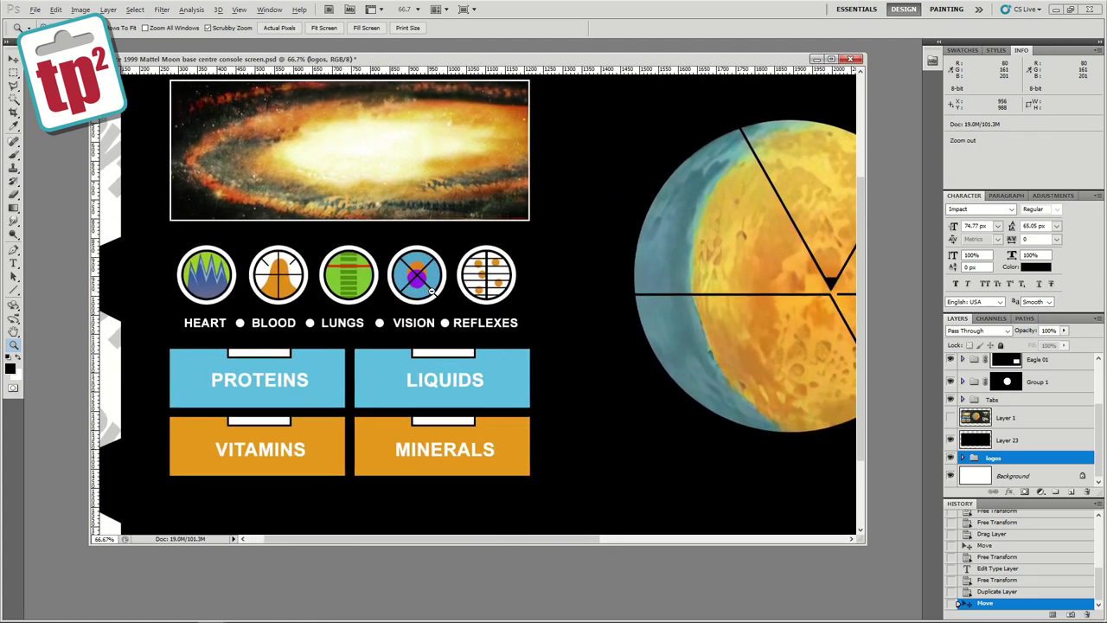
pyautogui.keyDown('alt'); pyautogui.click(572, 289); pyautogui.keyUp('alt')
pyautogui.moveTo(572, 289); pyautogui.dragTo(428, 303)
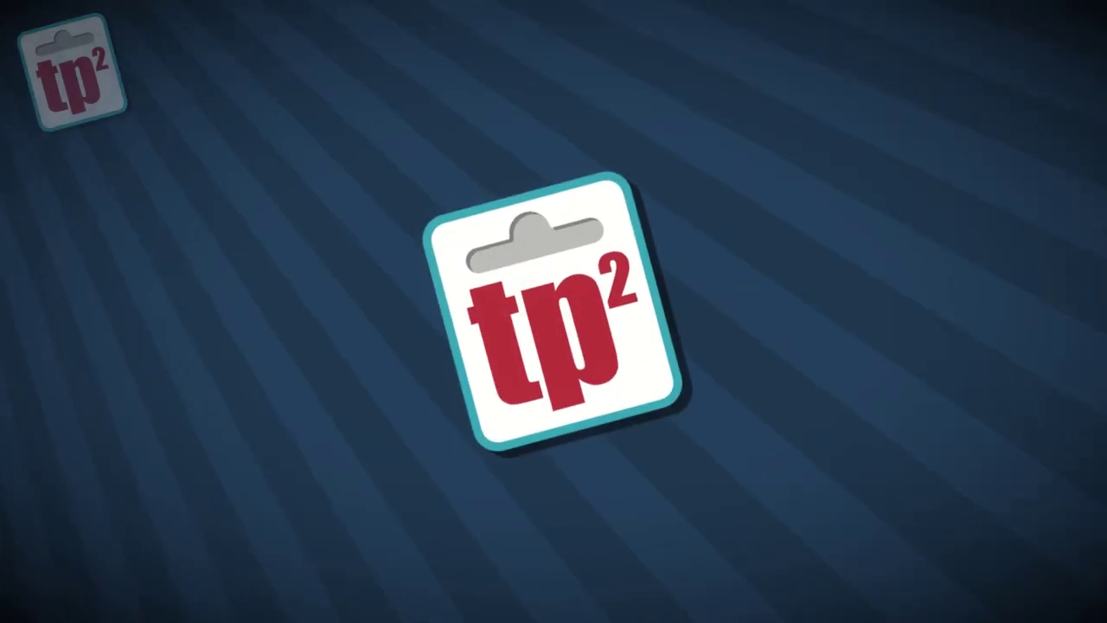